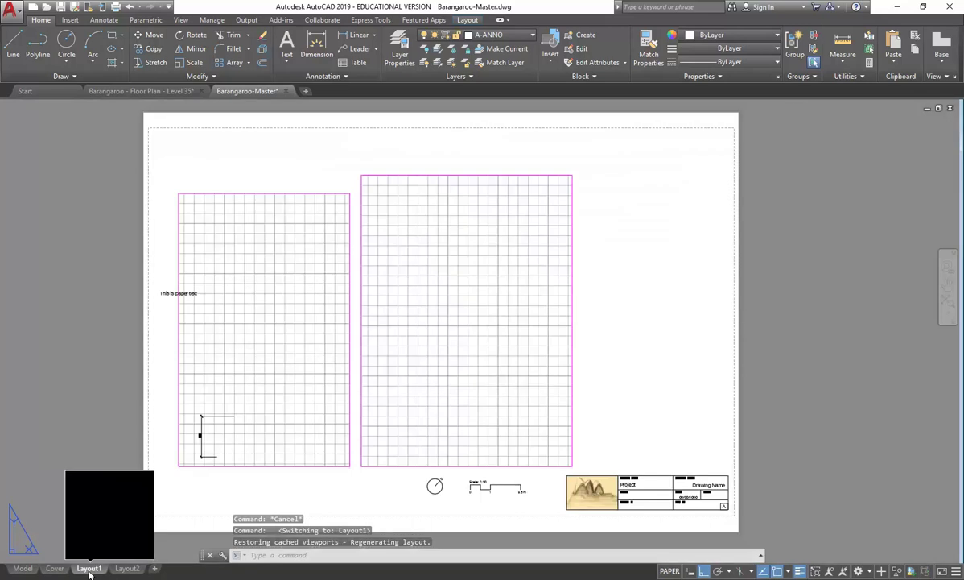
# Review the Layout2, Layout1 and Cover sheets of the master drawing and return to model space.
pyautogui.click(126, 568)
pyautogui.click(91, 568)
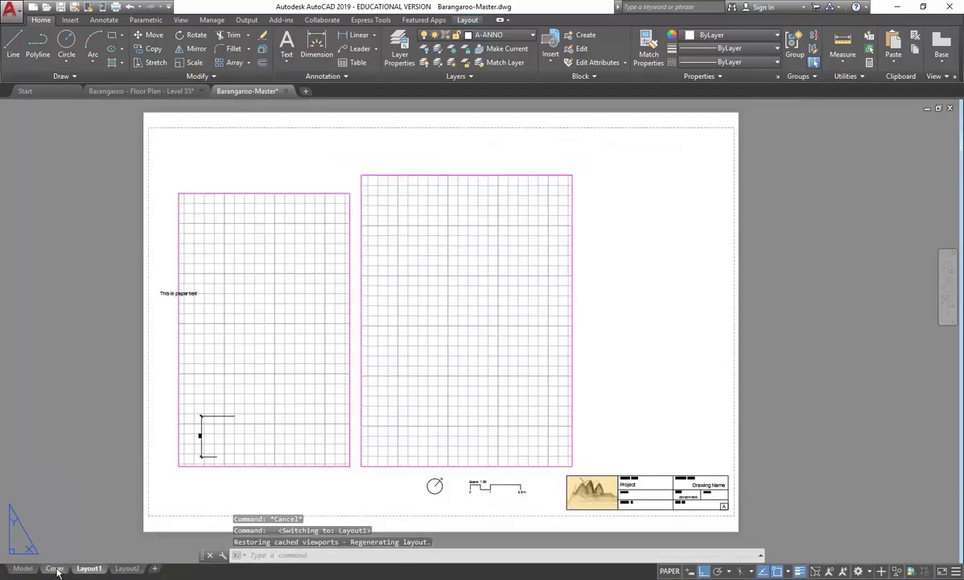
pyautogui.click(54, 568)
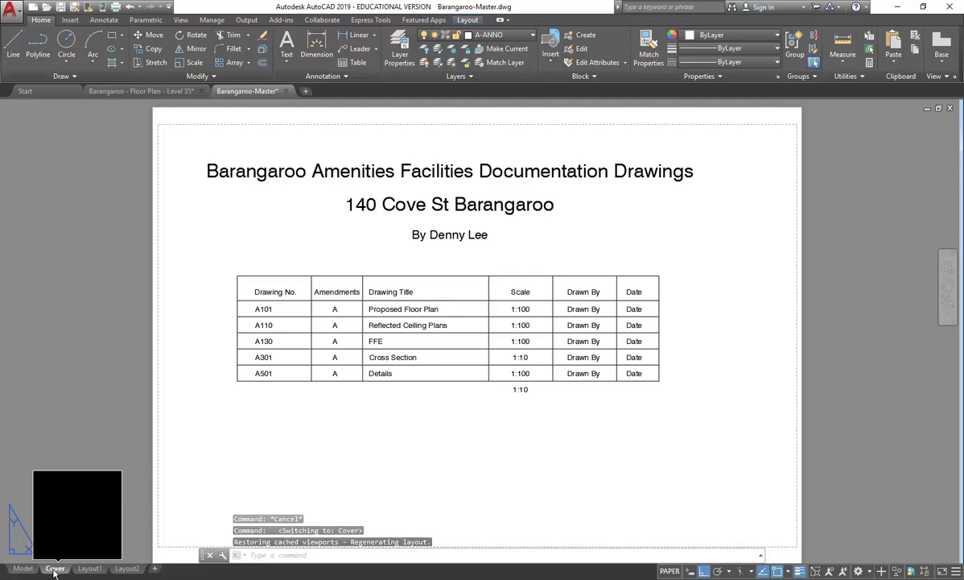
pyautogui.click(22, 568)
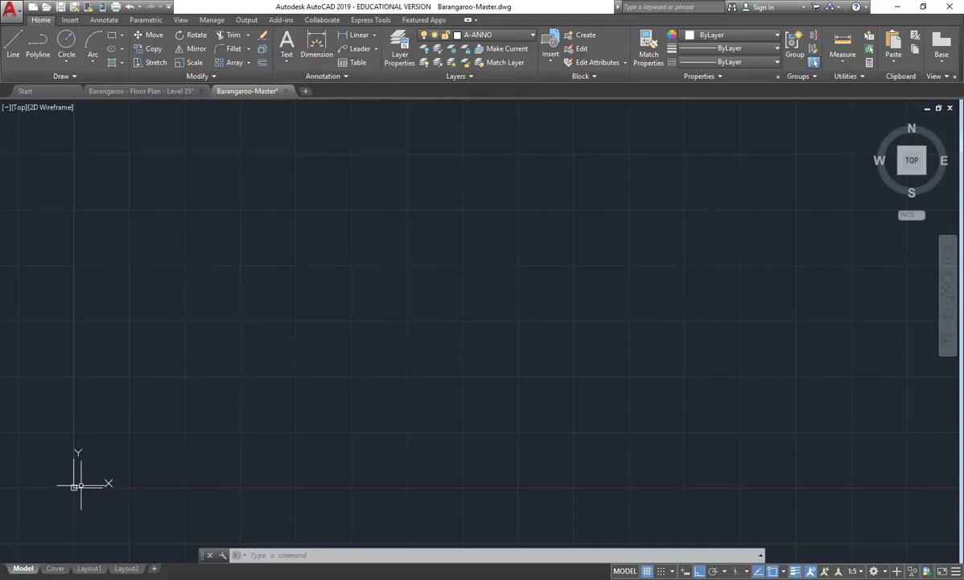
# Open the External References palette with the XREF command and move it further into the drawing area.
pyautogui.click(70, 20)
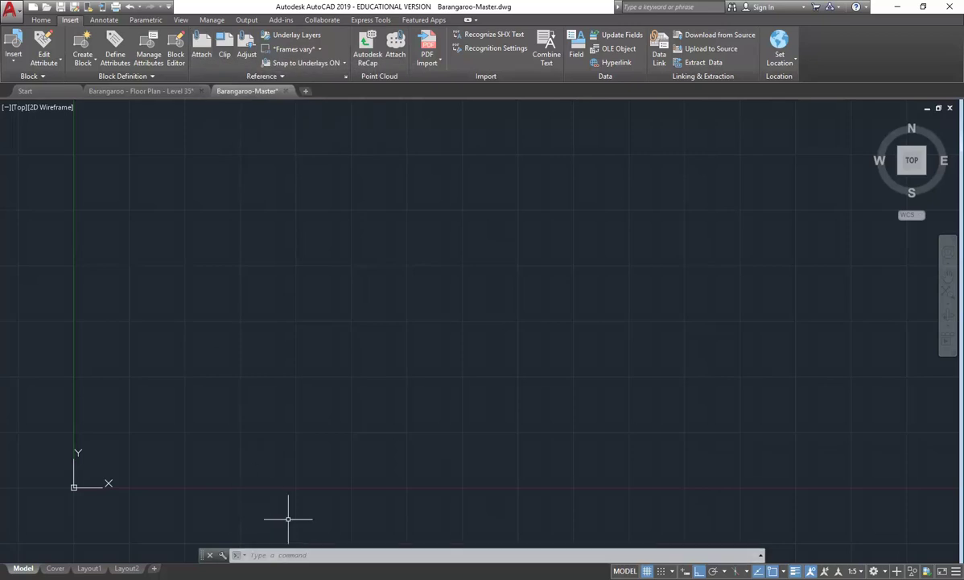
pyautogui.write('x')
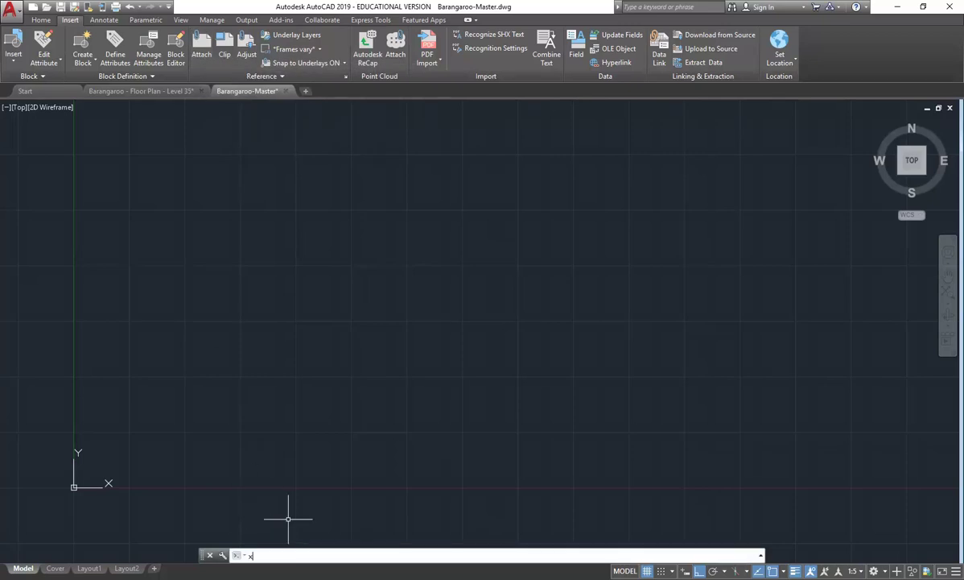
pyautogui.write('ref')
pyautogui.press('Return')
pyautogui.write('xref')
pyautogui.press('Return')
pyautogui.click(260, 193)
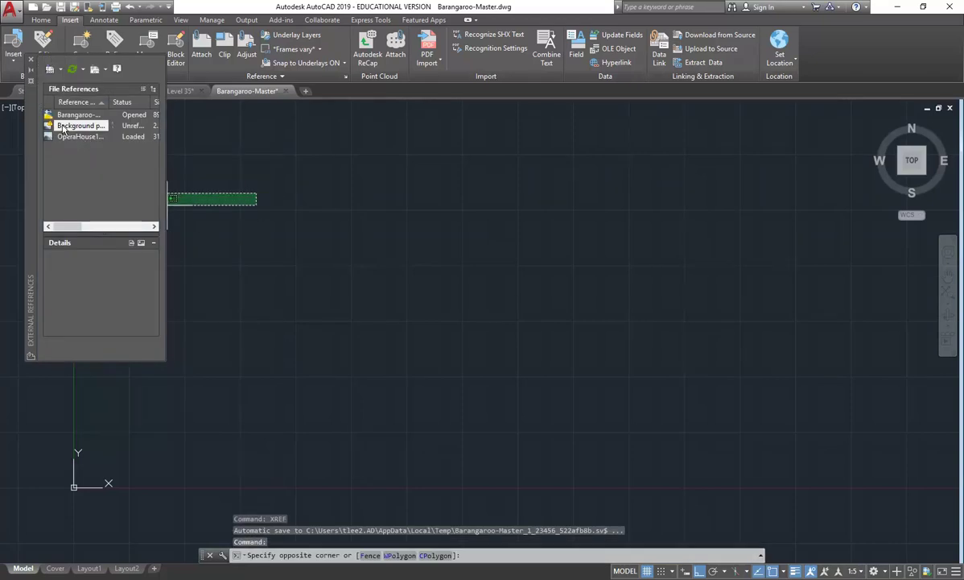
pyautogui.moveTo(31, 126); pyautogui.dragTo(132, 209)
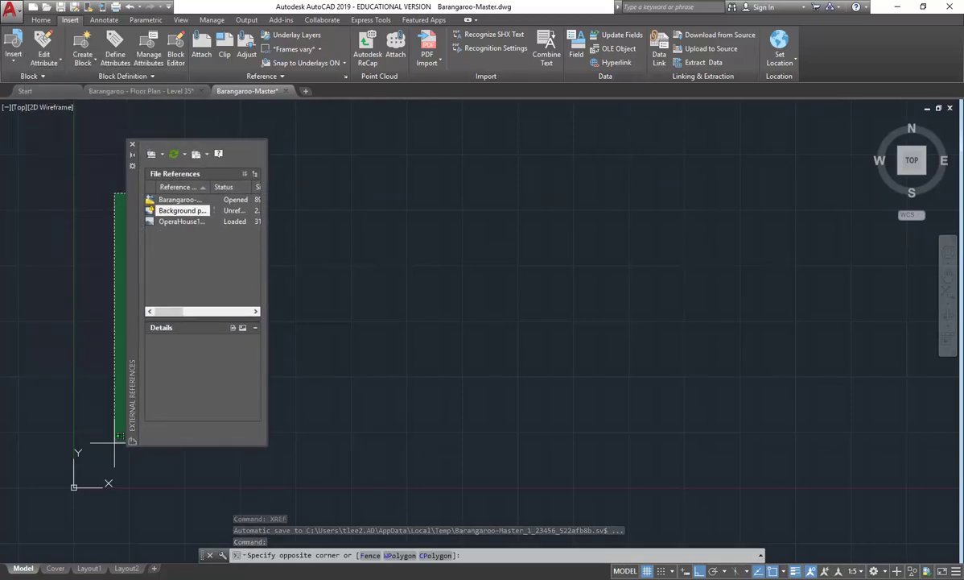
pyautogui.click(121, 176)
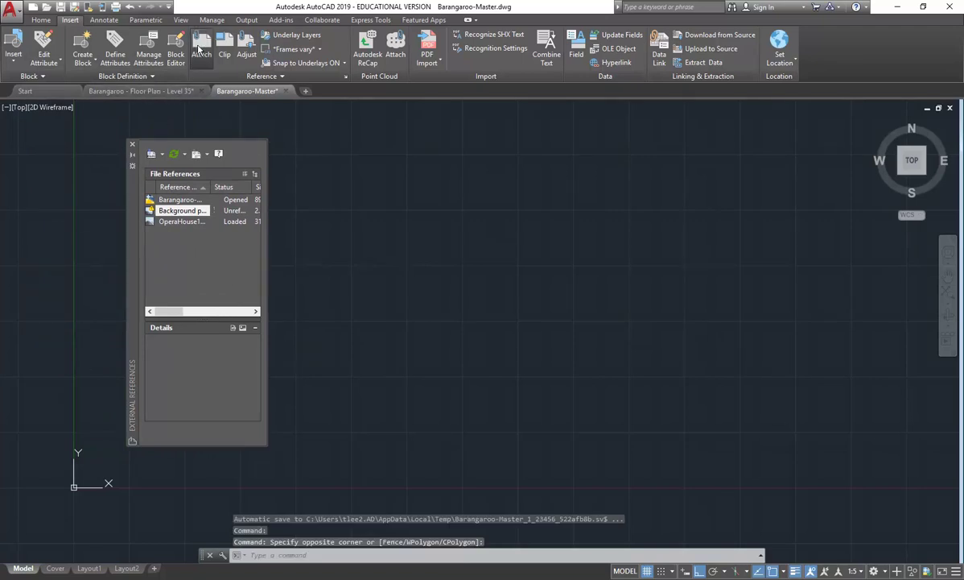
# Start attaching a reference file and browse to the 2019 > Building Sys & Tech folder on the U: drive.
pyautogui.click(201, 50)
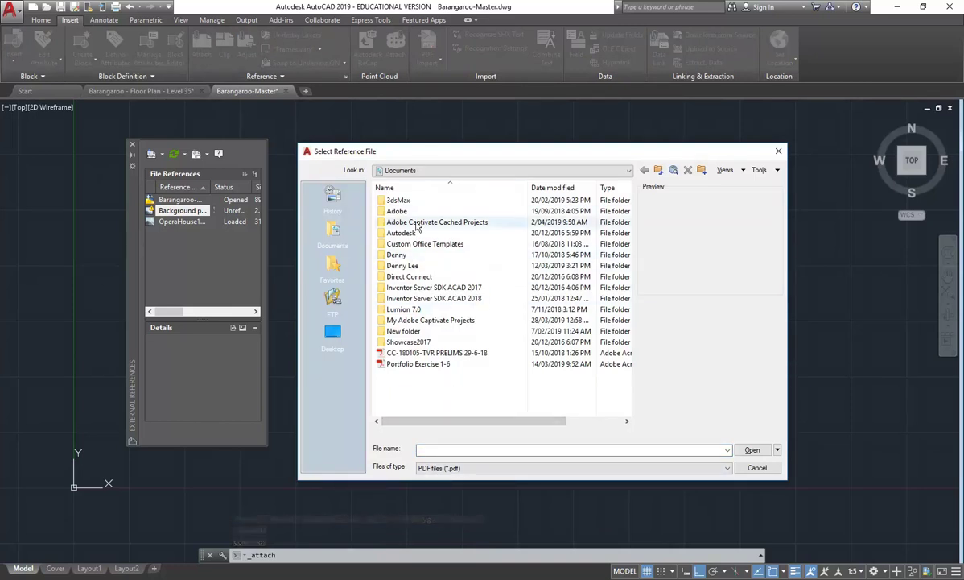
pyautogui.click(420, 171)
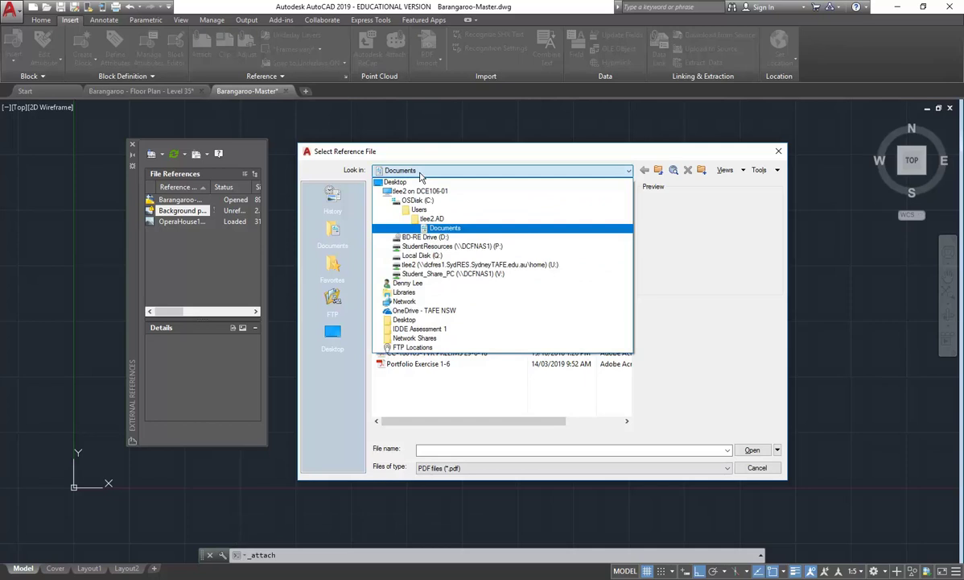
pyautogui.click(451, 264)
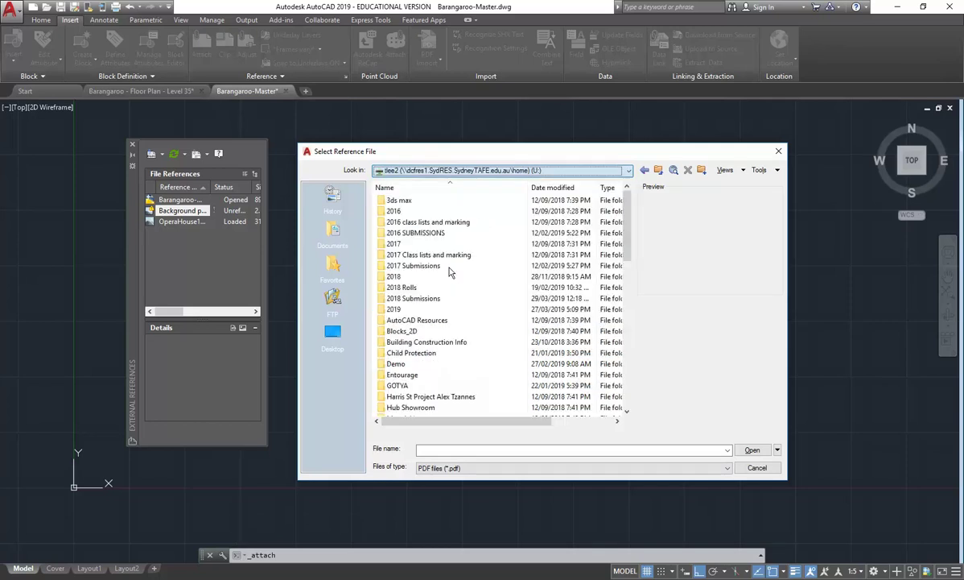
pyautogui.doubleClick(396, 310)
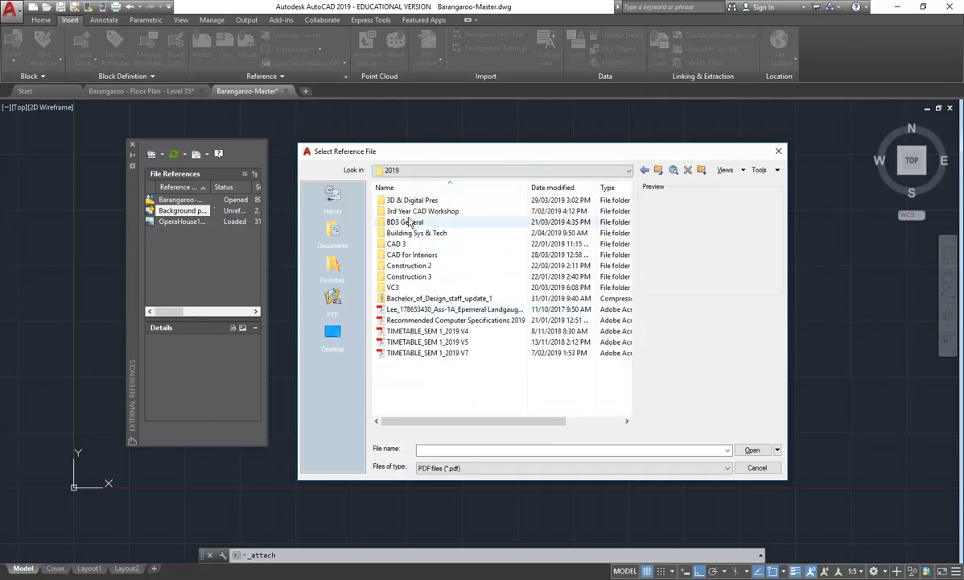
pyautogui.doubleClick(407, 231)
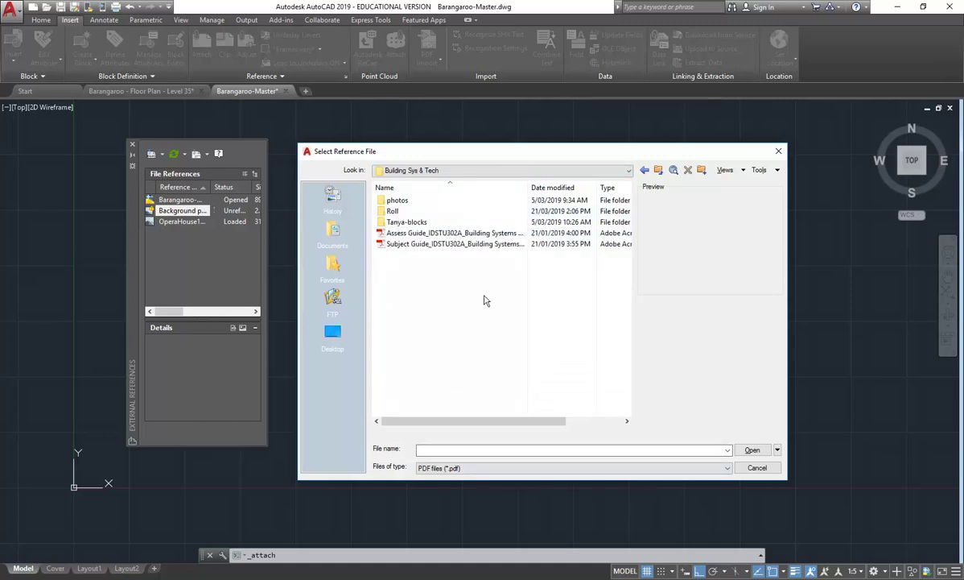
pyautogui.moveTo(467, 151); pyautogui.dragTo(359, 65)
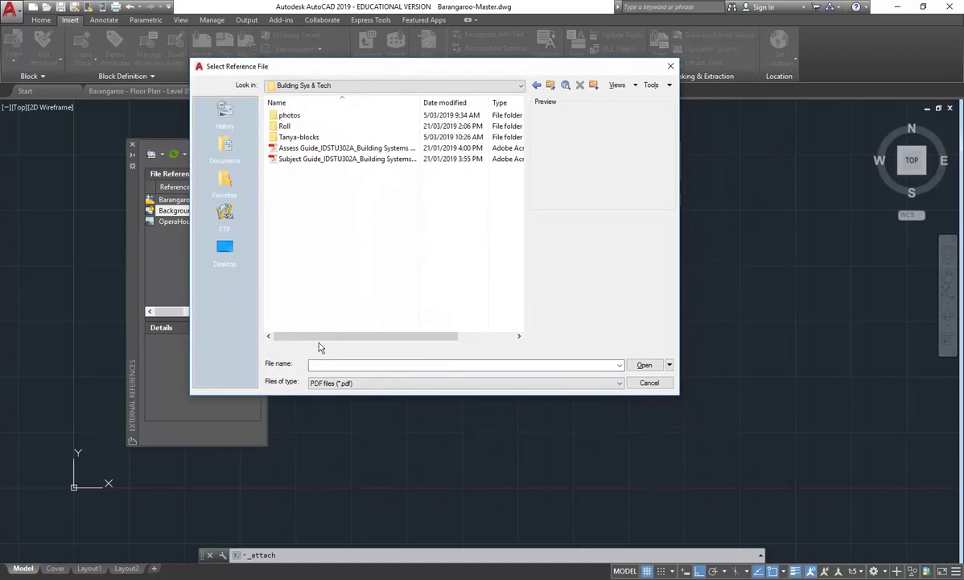
# Review the available reference file types and set the file type filter to Drawing (*.dwg).
pyautogui.click(345, 384)
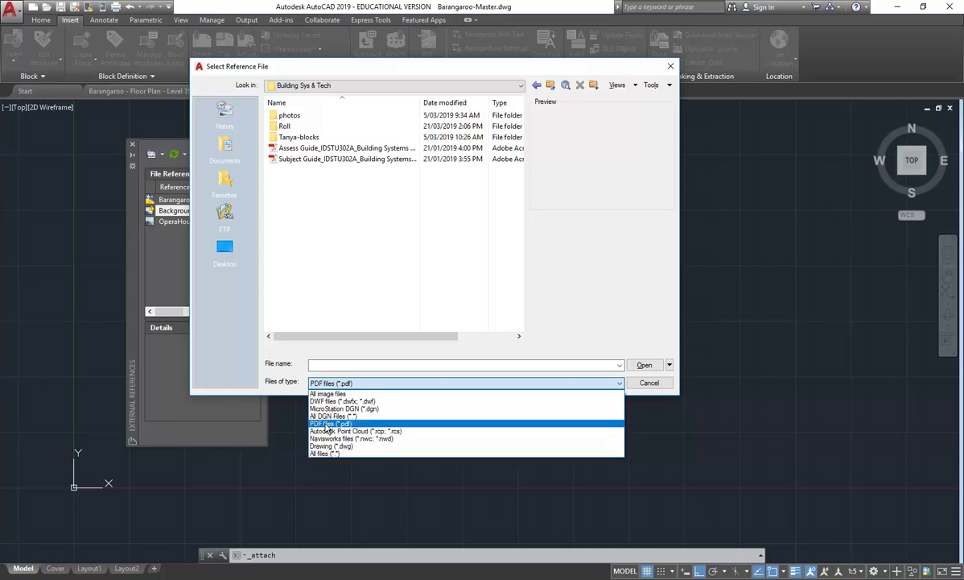
pyautogui.click(338, 269)
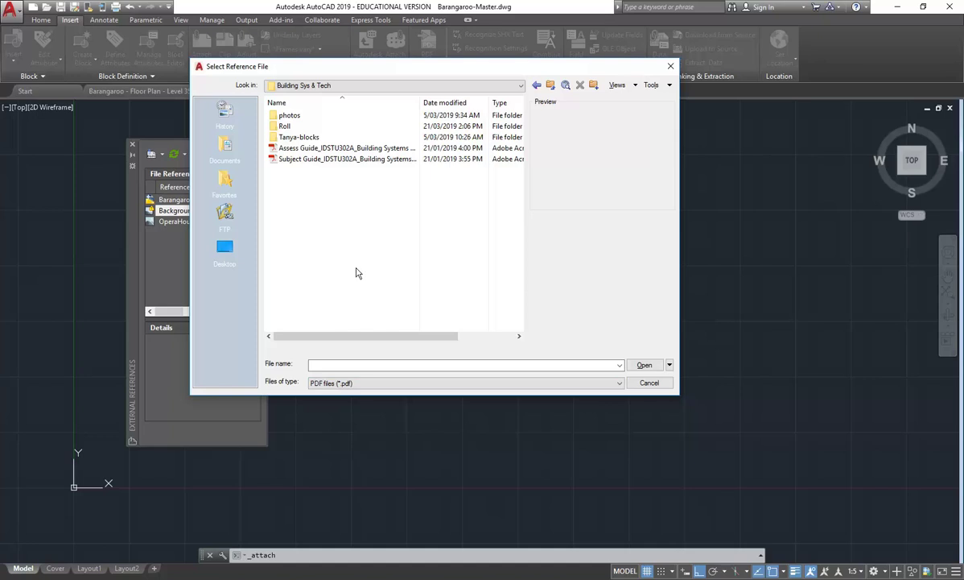
pyautogui.click(346, 382)
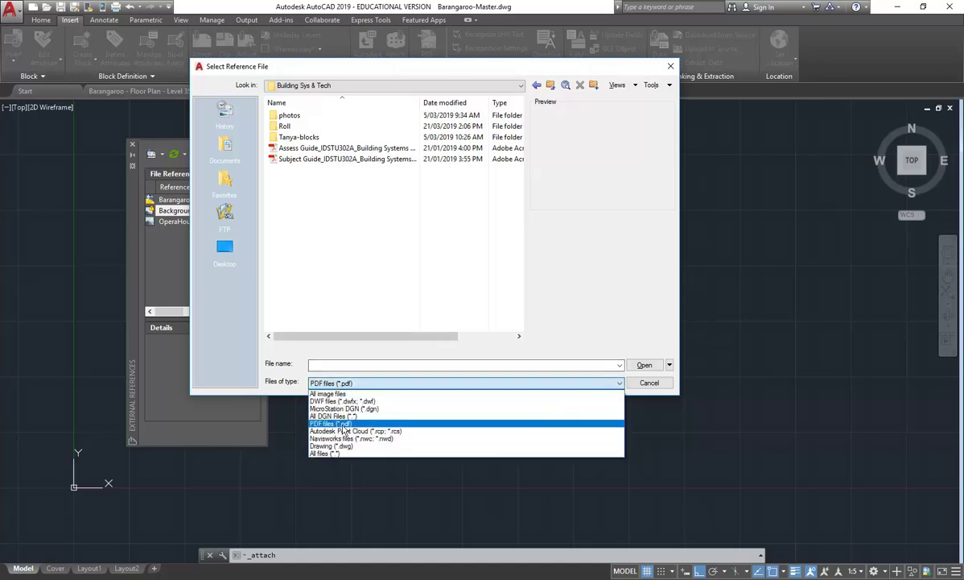
pyautogui.click(326, 394)
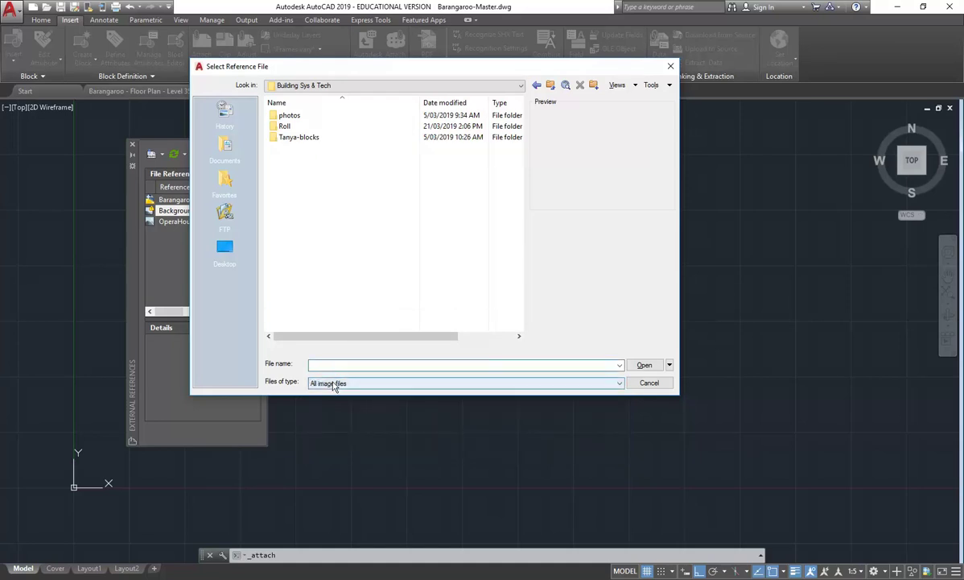
pyautogui.click(335, 384)
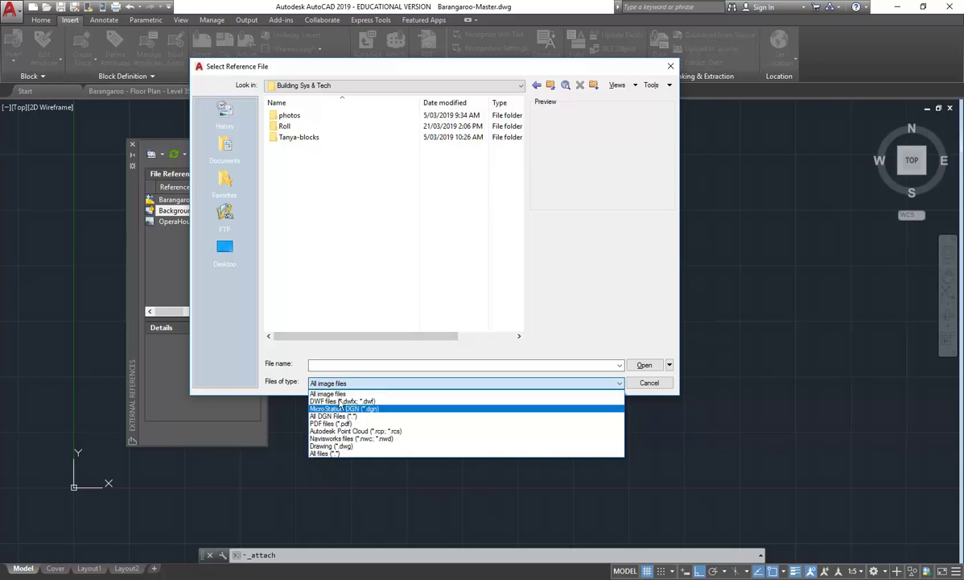
pyautogui.click(320, 447)
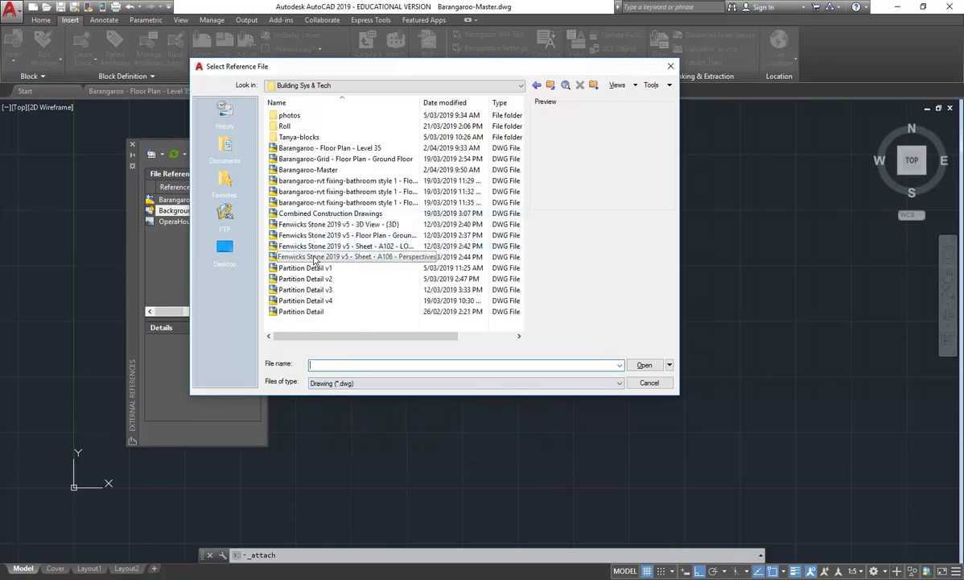
# Preview several of the listed drawings and choose "Barangaroo - Floor Plan - Level 35" as the reference file.
pyautogui.click(322, 256)
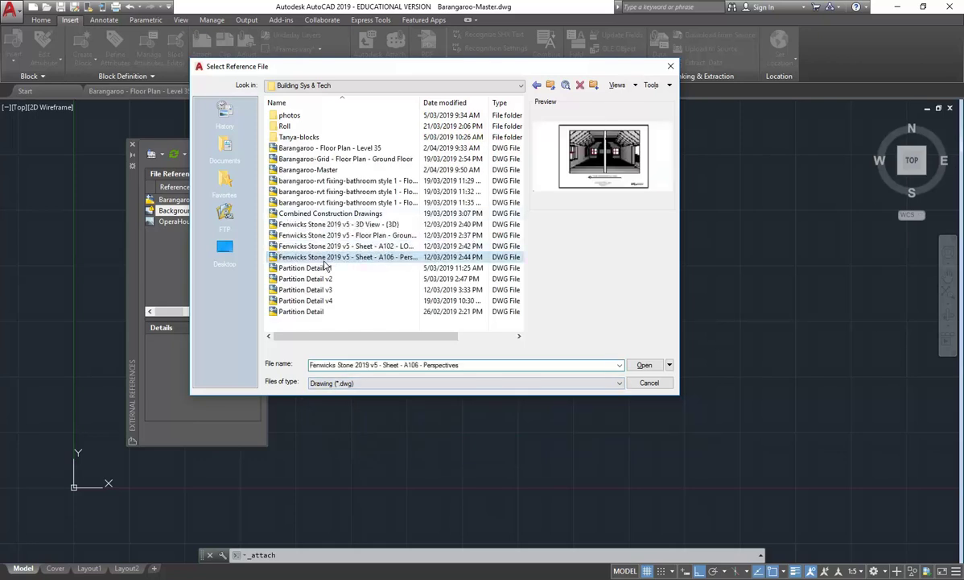
pyautogui.click(300, 168)
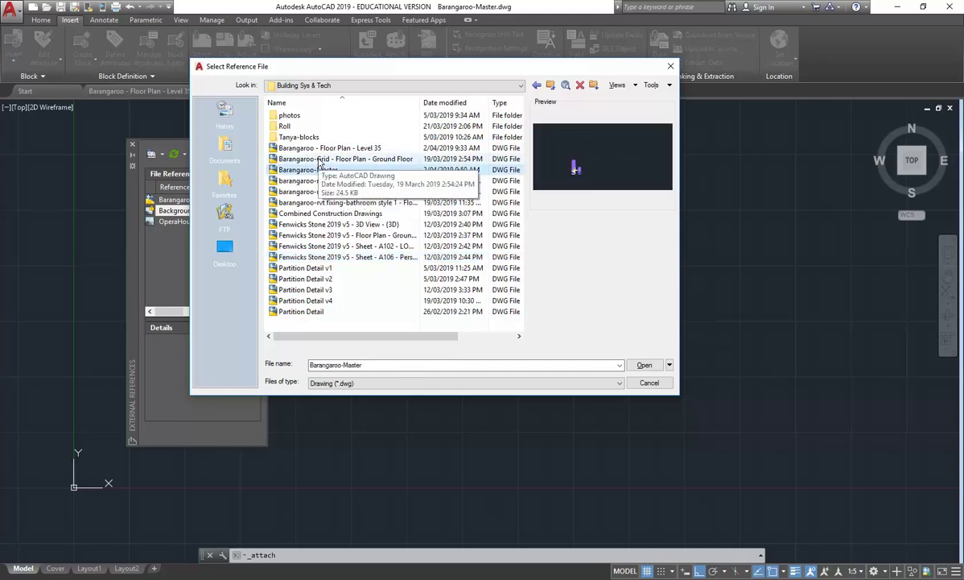
pyautogui.click(321, 160)
pyautogui.click(294, 148)
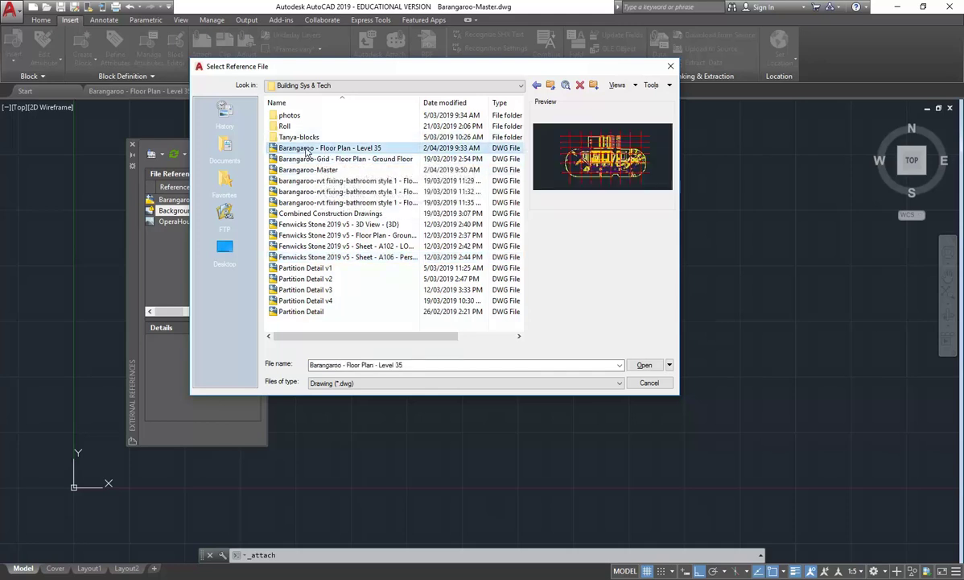
pyautogui.doubleClick(273, 148)
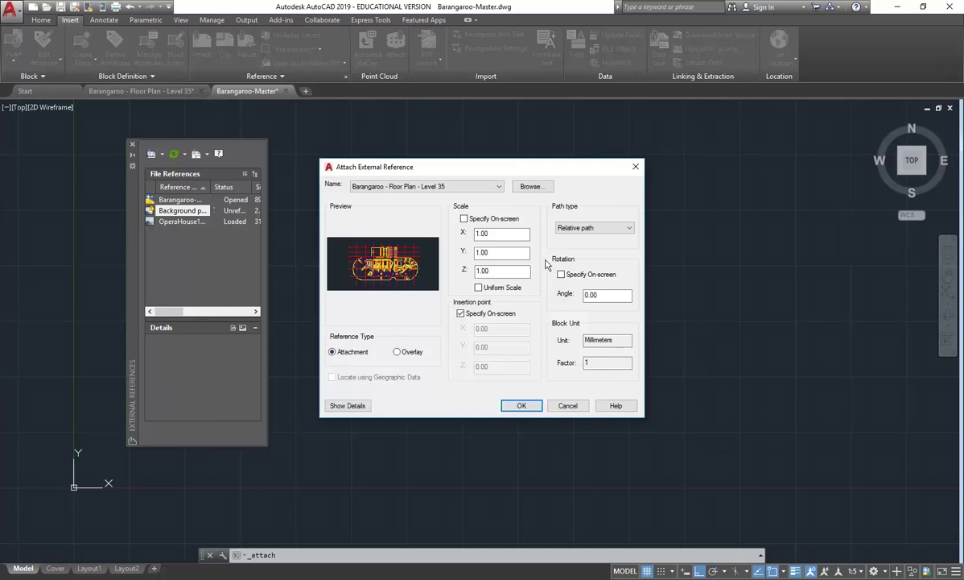
# Keep the Relative path type for the floor plan reference and accept the attachment settings with on-screen insertion.
pyautogui.click(600, 229)
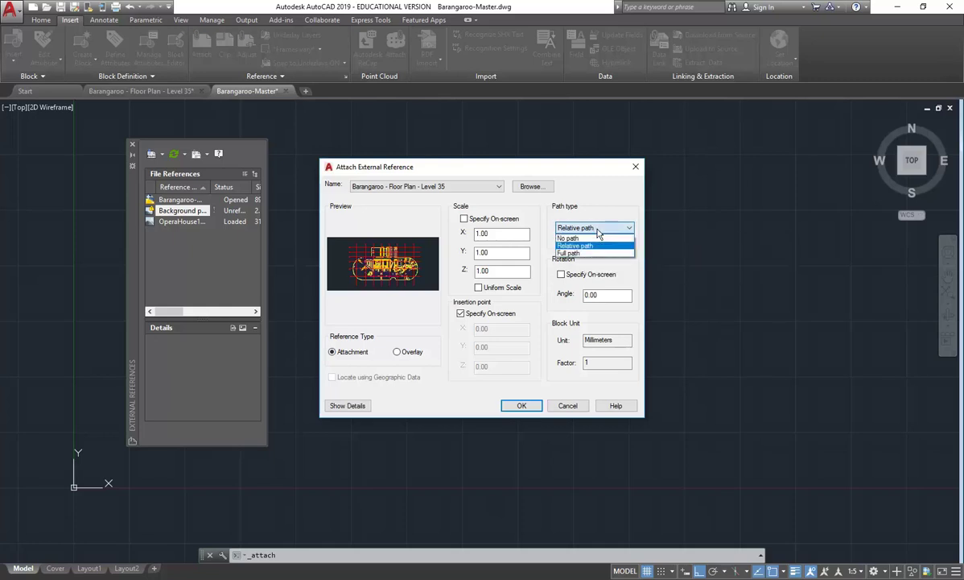
pyautogui.click(598, 232)
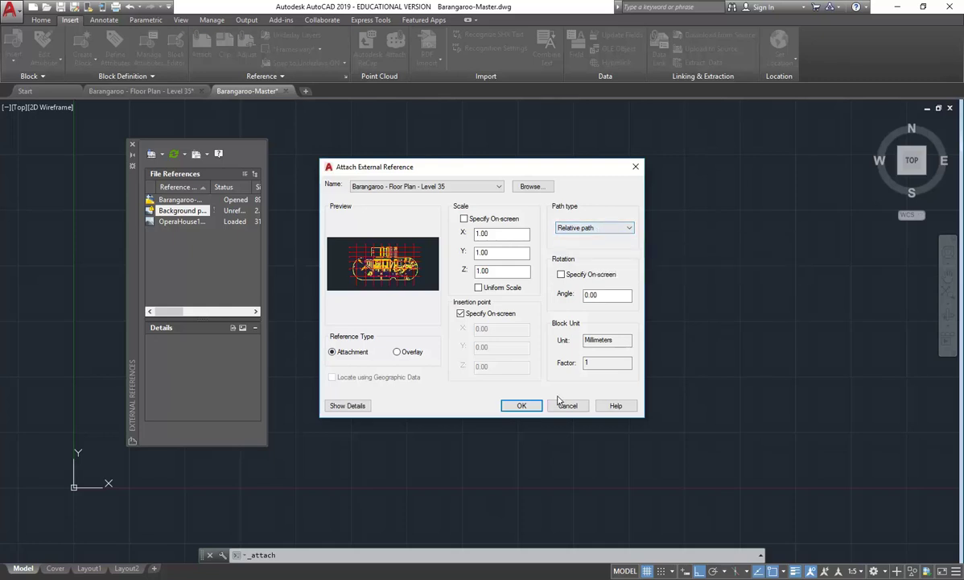
pyautogui.click(611, 339)
pyautogui.click(519, 406)
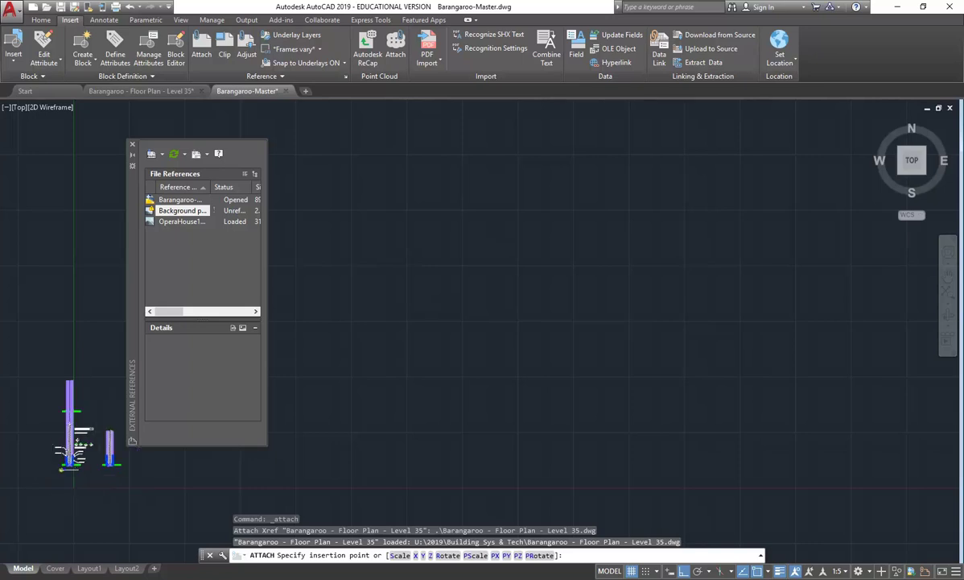
# Place the Level 35 floor plan reference in model space at a free point well below and to the left of the origin.
pyautogui.scroll(-2, 57, 469)
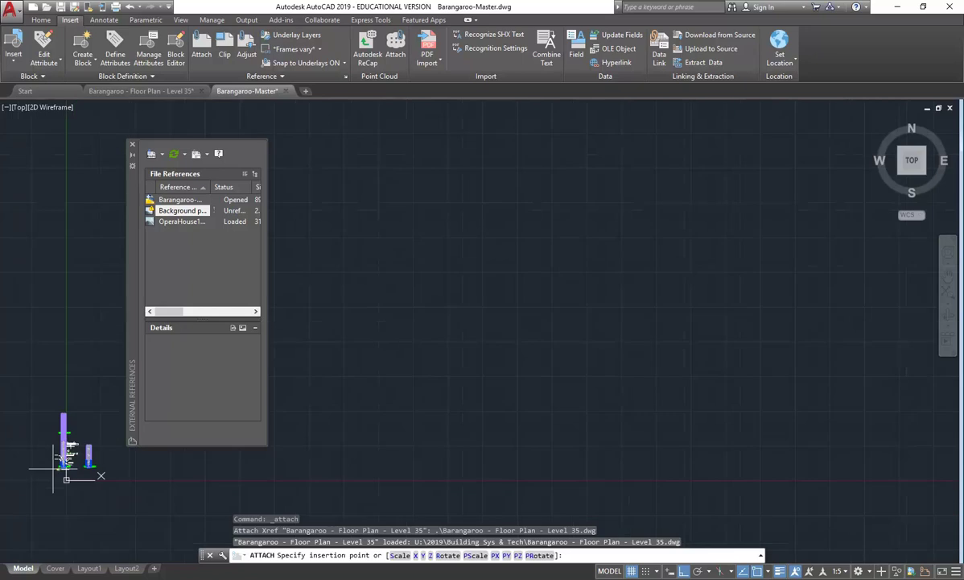
pyautogui.scroll(-2, 61, 471)
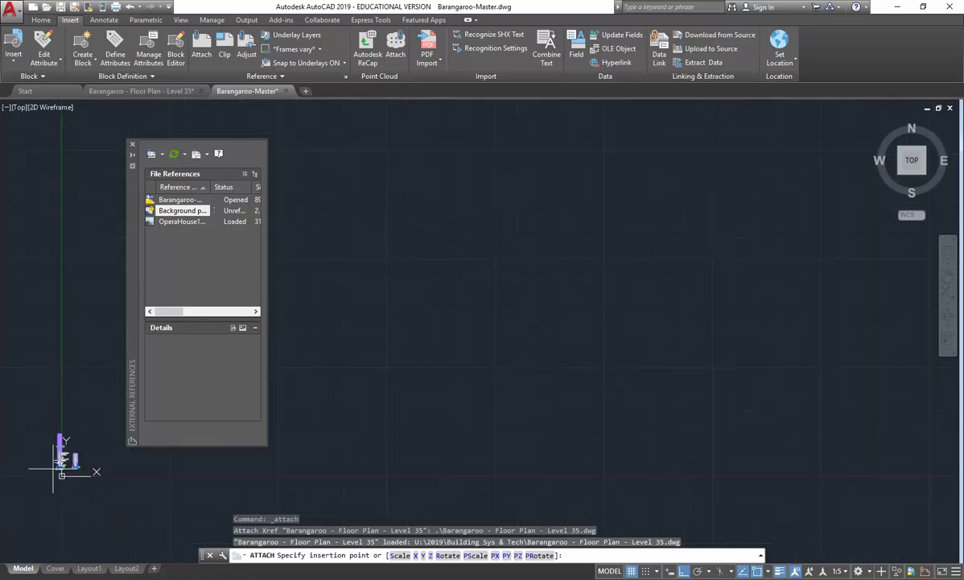
pyautogui.scroll(-2, 54, 462)
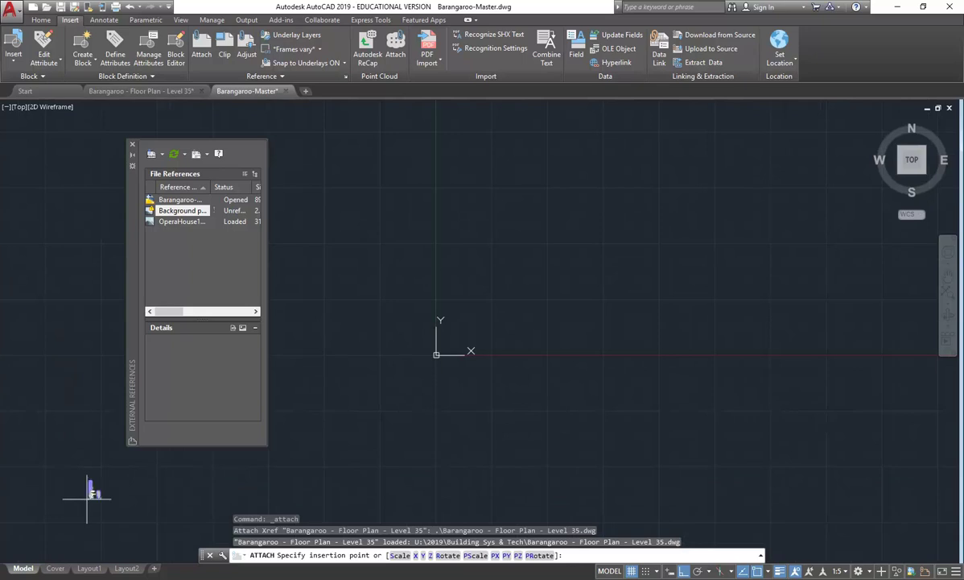
pyautogui.scroll(-1, 86, 492)
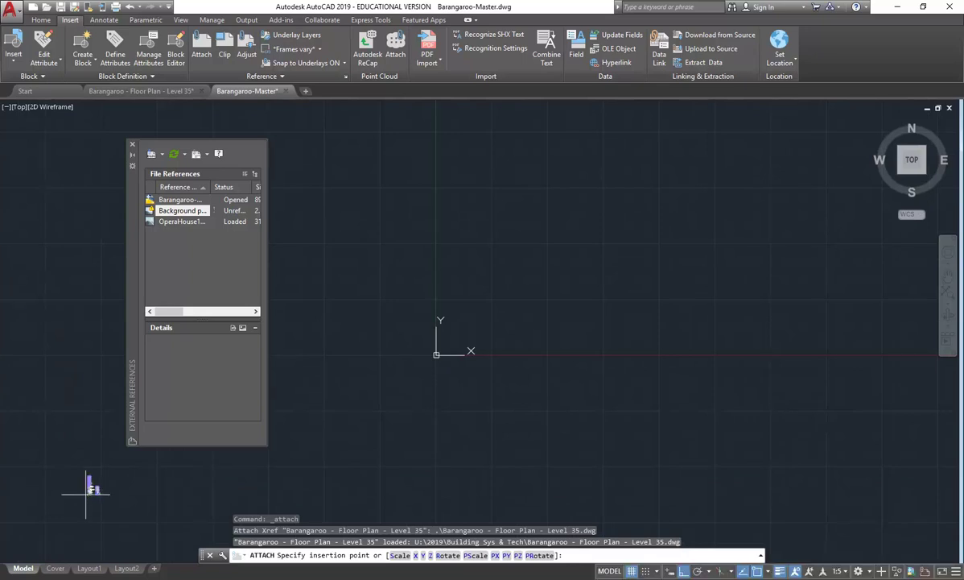
pyautogui.scroll(1, 87, 492)
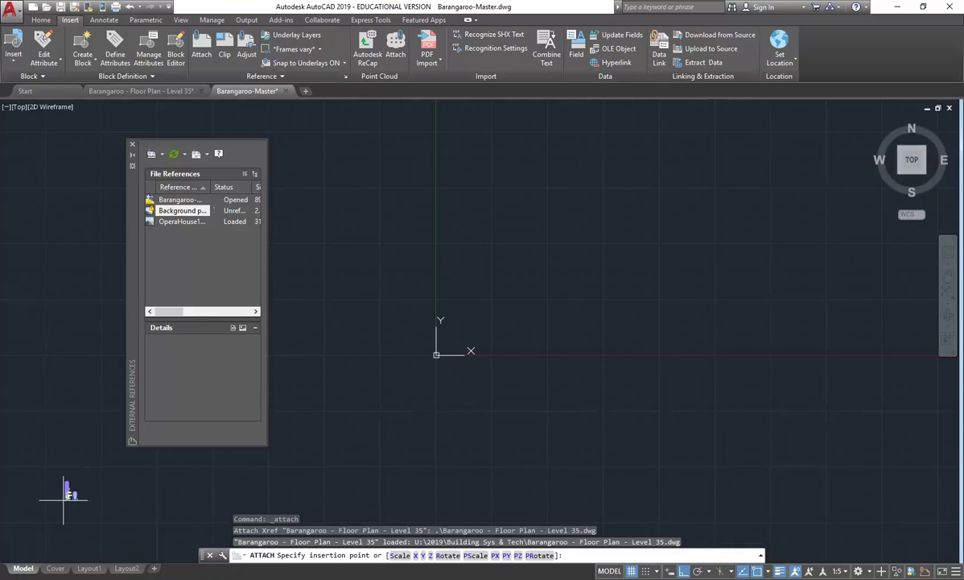
pyautogui.scroll(-2, 63, 494)
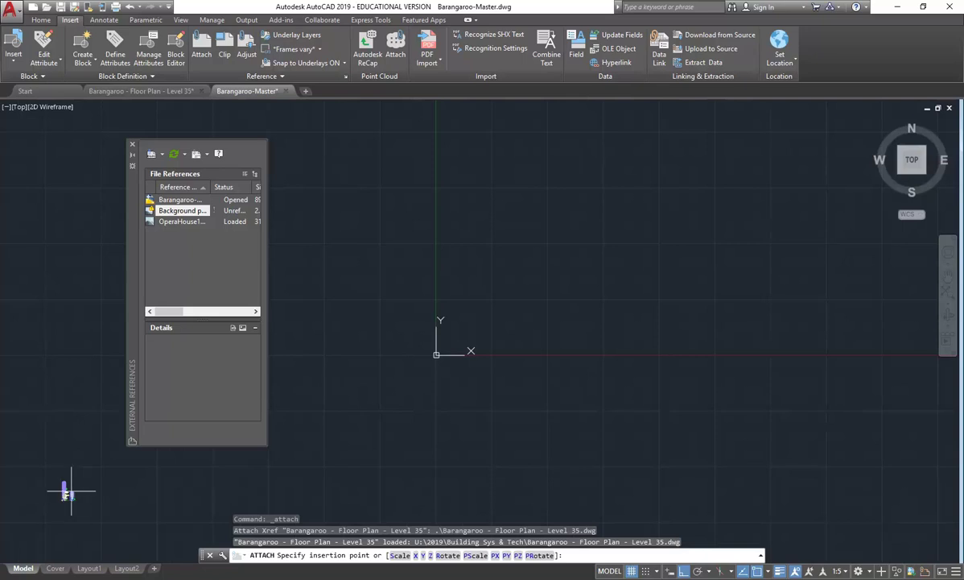
pyautogui.scroll(2, 71, 489)
pyautogui.scroll(-2, 64, 486)
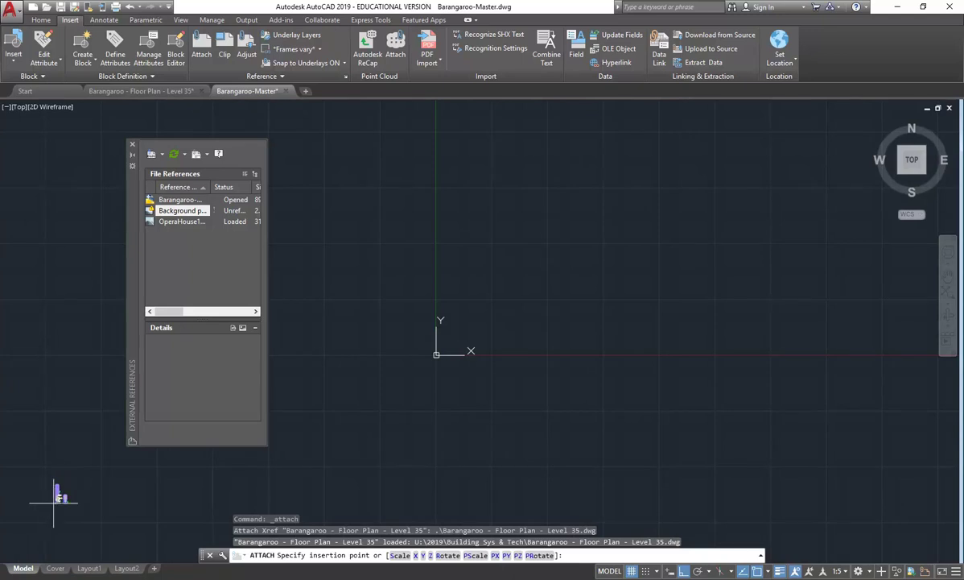
pyautogui.click(66, 511)
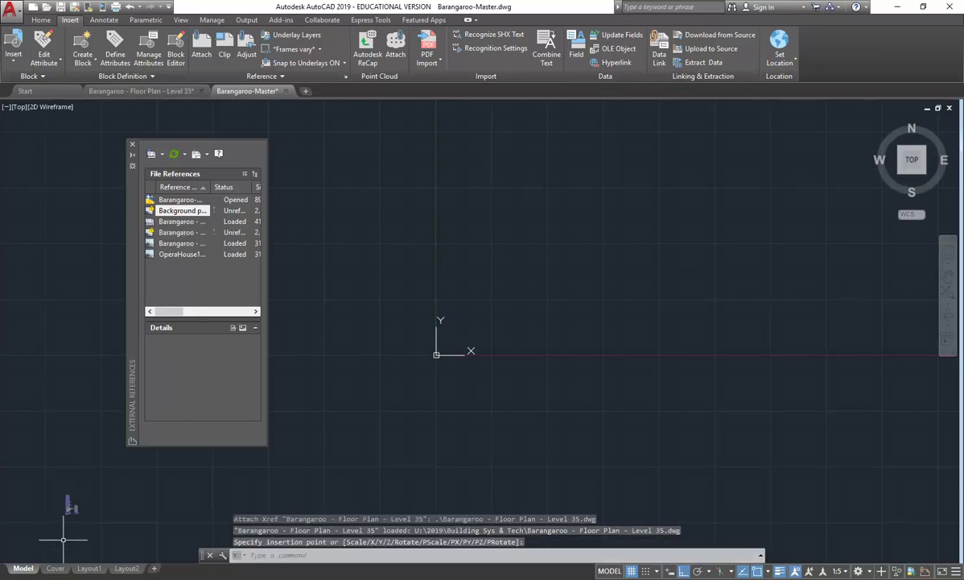
# Select the attached Level 35 floor plan in model space and bring up the External References palette for it.
pyautogui.middleClick(63, 442)
pyautogui.middleClick(63, 442)
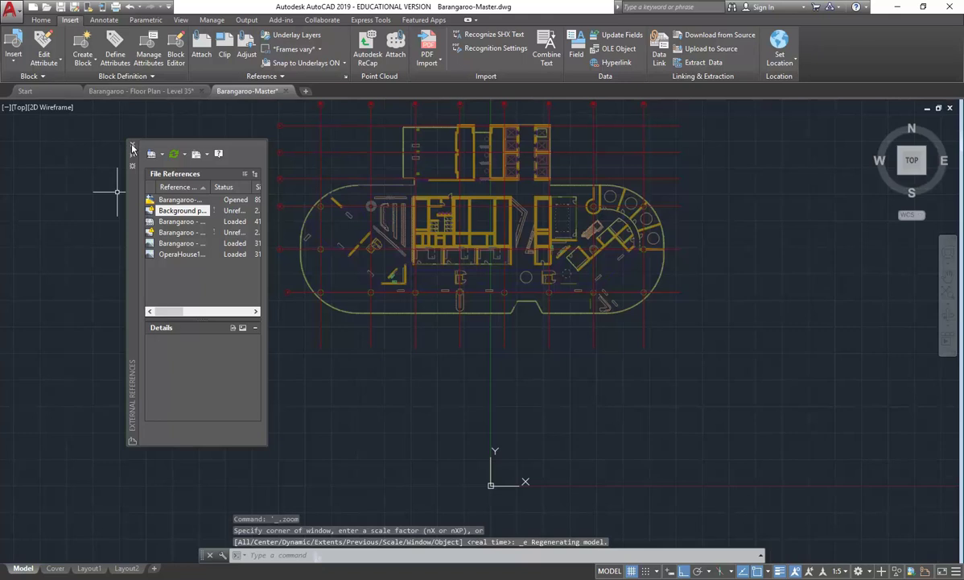
pyautogui.click(133, 147)
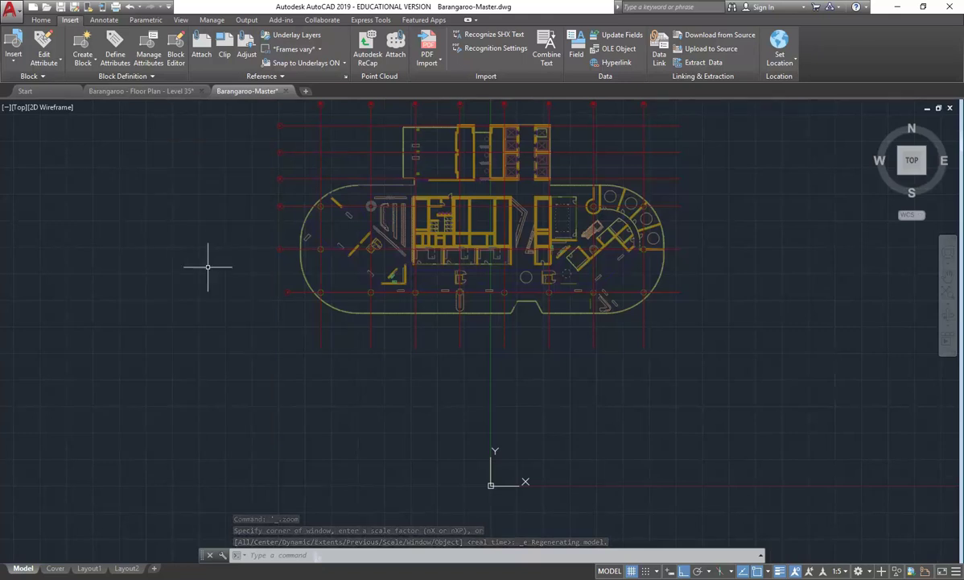
pyautogui.scroll(-2, 208, 267)
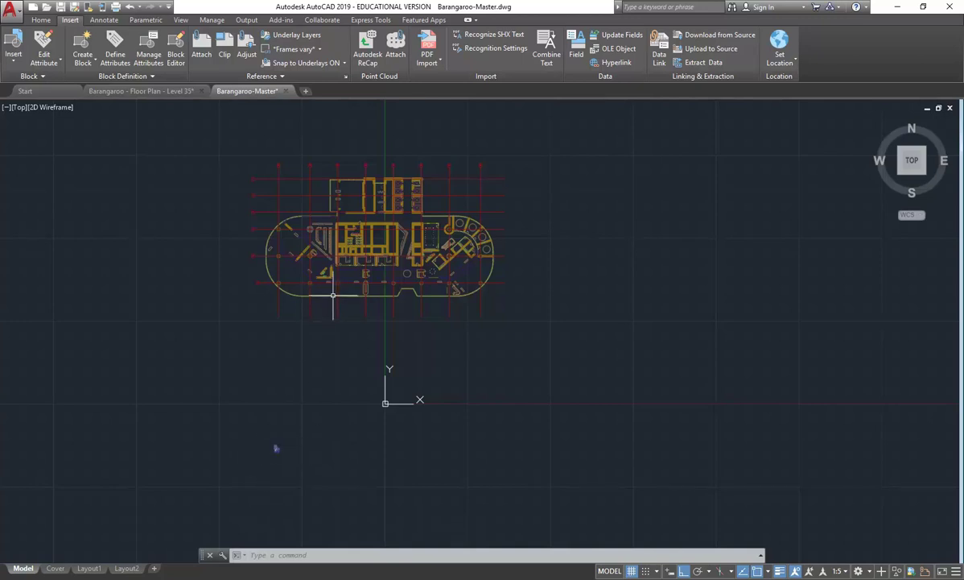
pyautogui.click(332, 294)
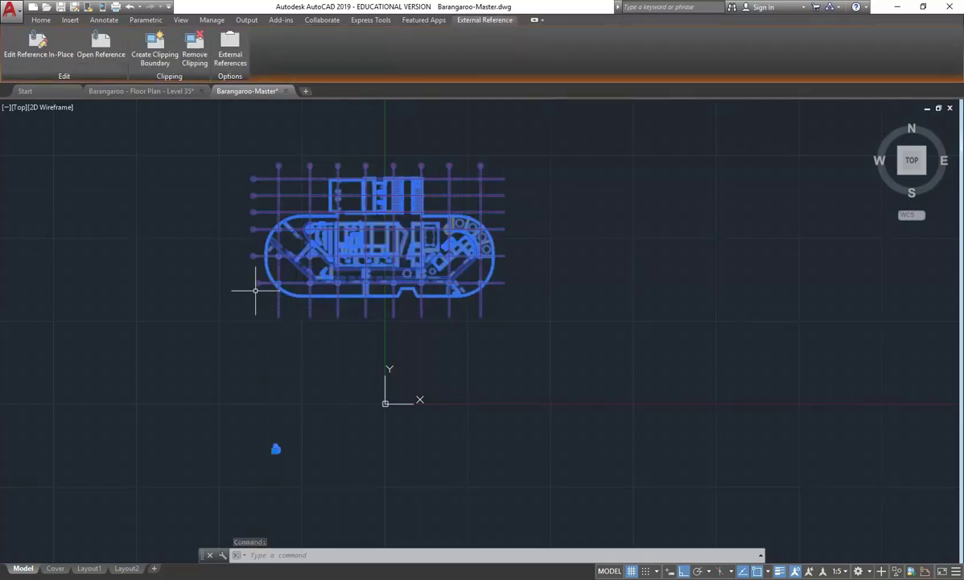
pyautogui.click(232, 50)
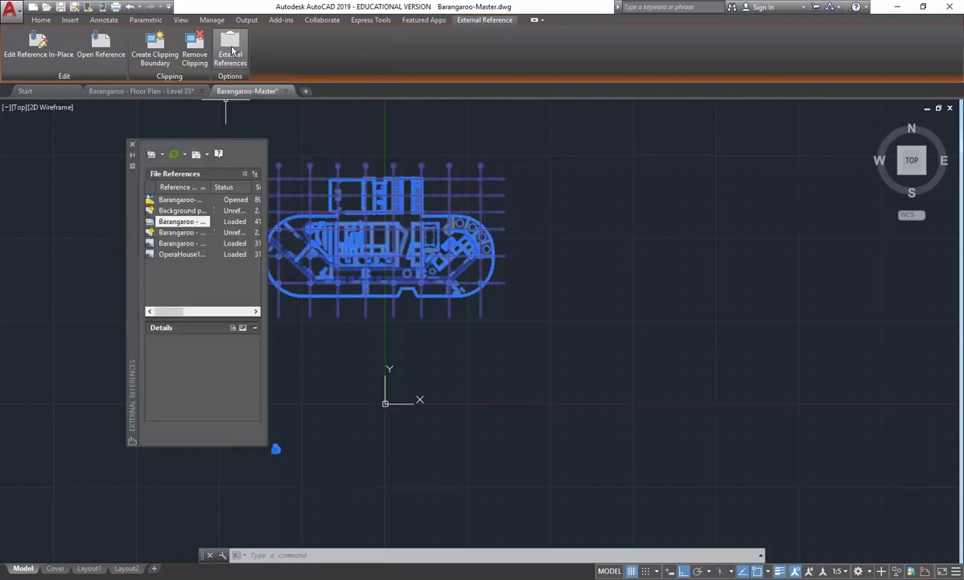
# Move and enlarge the External References palette and widen its Reference Name column to fit the full floor plan name.
pyautogui.moveTo(130, 262); pyautogui.dragTo(104, 258)
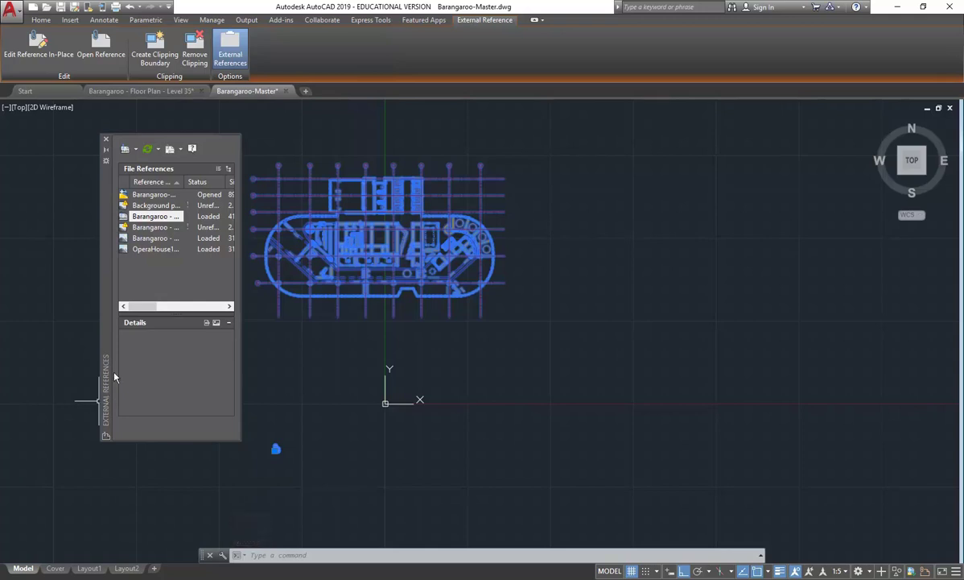
pyautogui.click(146, 218)
pyautogui.rightClick(146, 220)
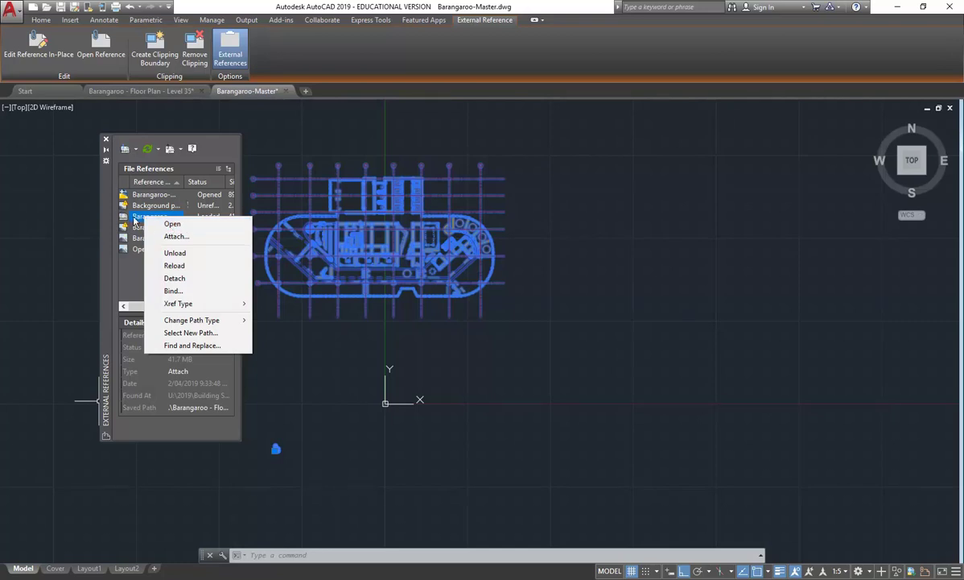
pyautogui.click(132, 277)
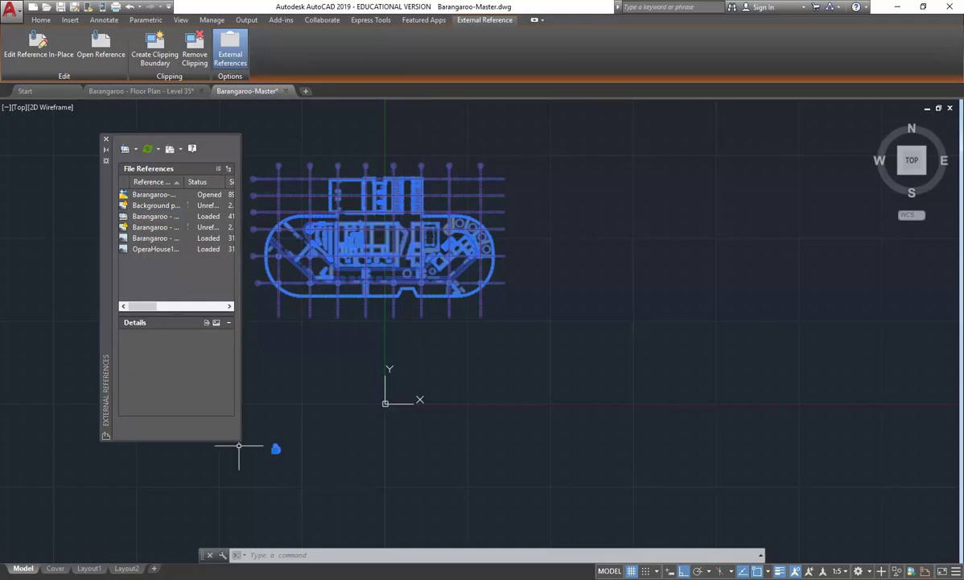
pyautogui.moveTo(238, 441); pyautogui.dragTo(354, 479)
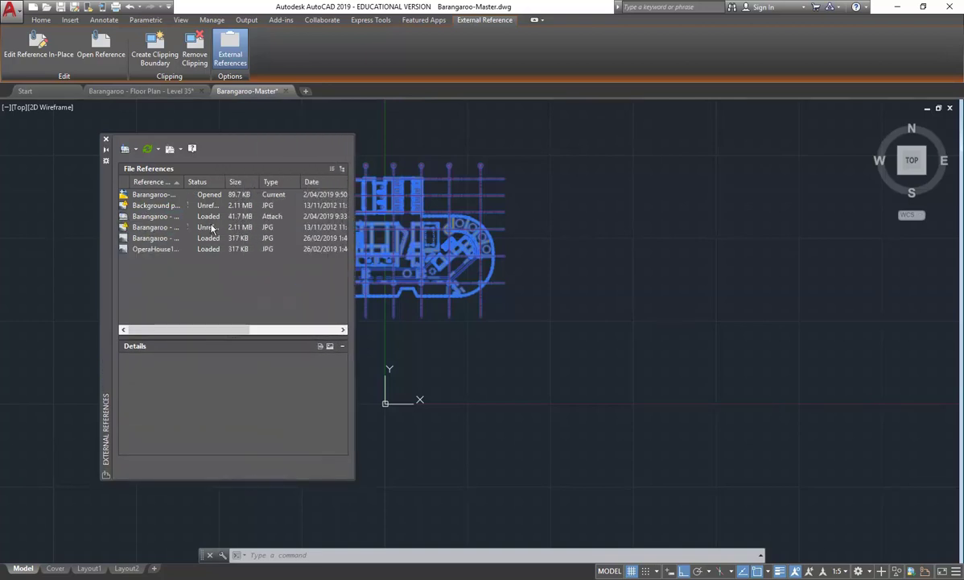
pyautogui.moveTo(185, 182); pyautogui.dragTo(228, 171)
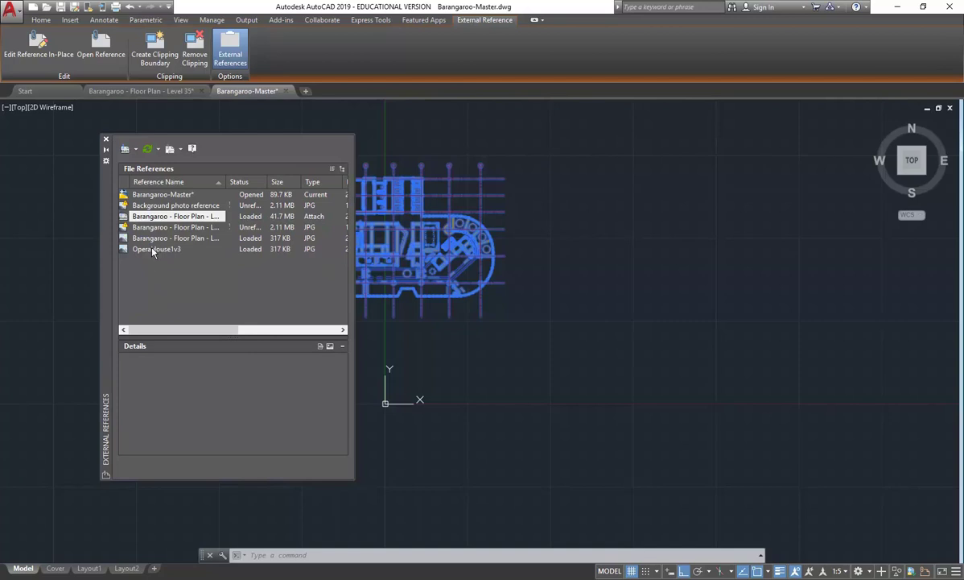
pyautogui.click(147, 218)
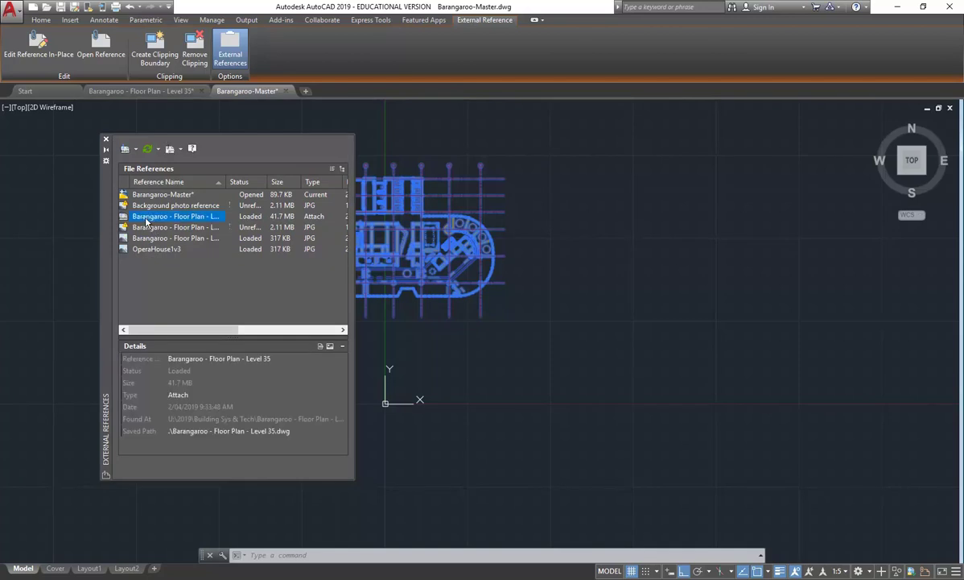
pyautogui.moveTo(228, 182); pyautogui.dragTo(254, 182)
pyautogui.moveTo(173, 223)
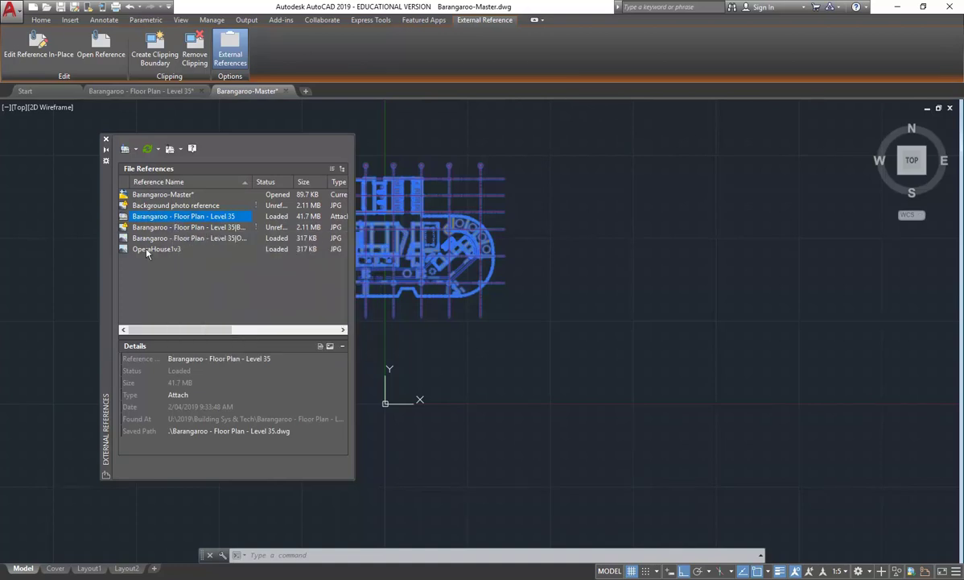
# Examine the details of the OperaHouse1v3 image reference, check Layout1 and return to model space.
pyautogui.click(147, 250)
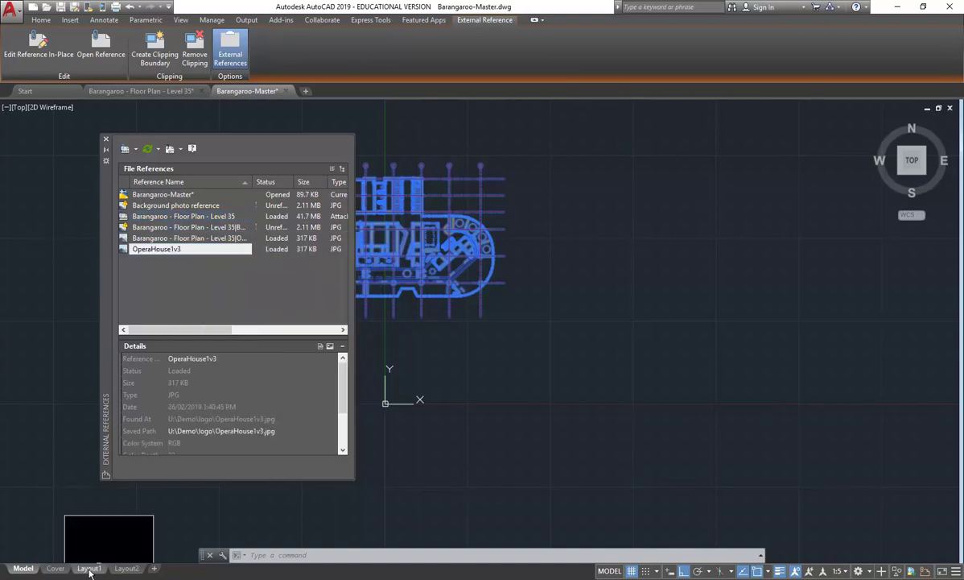
pyautogui.click(89, 569)
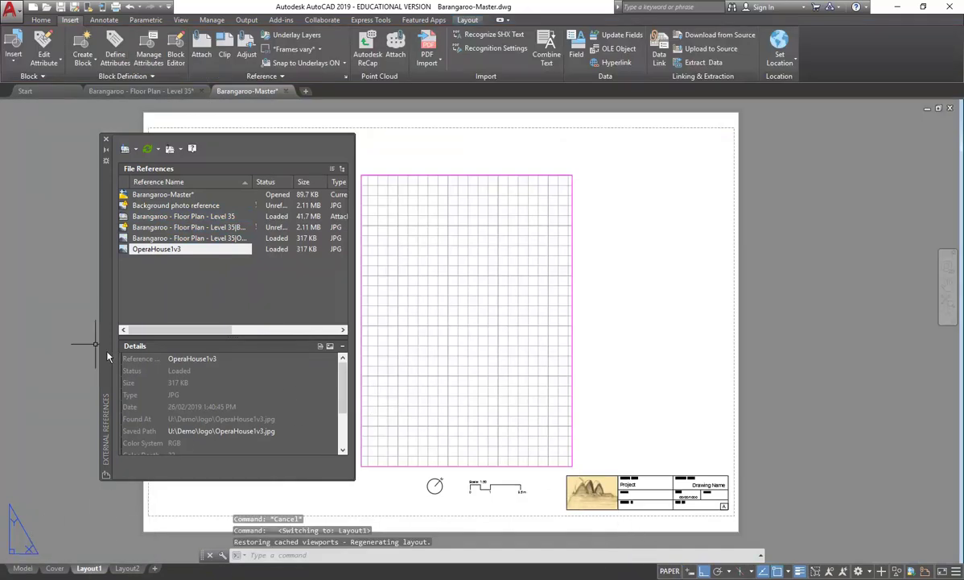
pyautogui.click(22, 569)
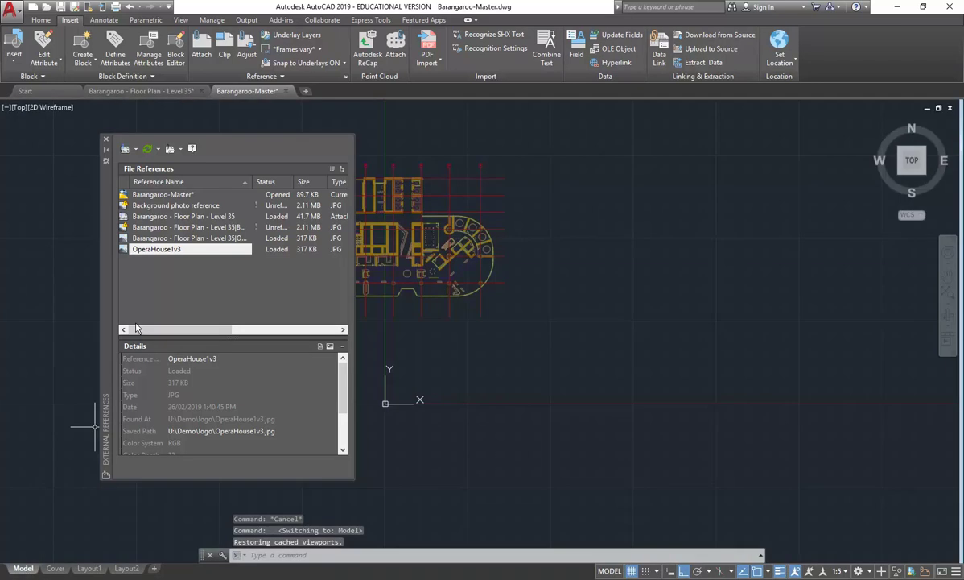
# Open the referenced Barangaroo - Floor Plan - Level 35 drawing from the file references list and close the External References palette.
pyautogui.click(171, 217)
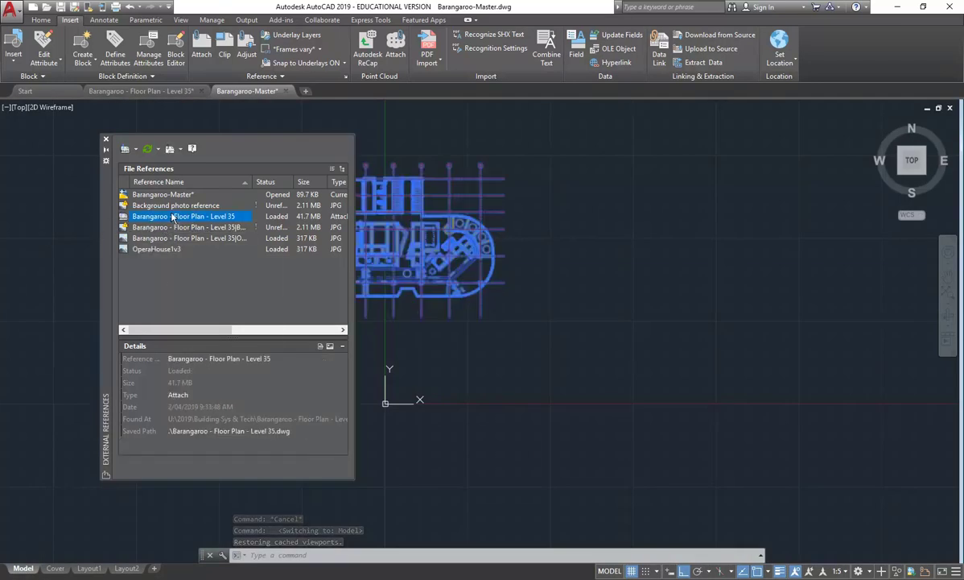
pyautogui.rightClick(170, 216)
pyautogui.press('Escape')
pyautogui.click(192, 218)
pyautogui.moveTo(231, 218)
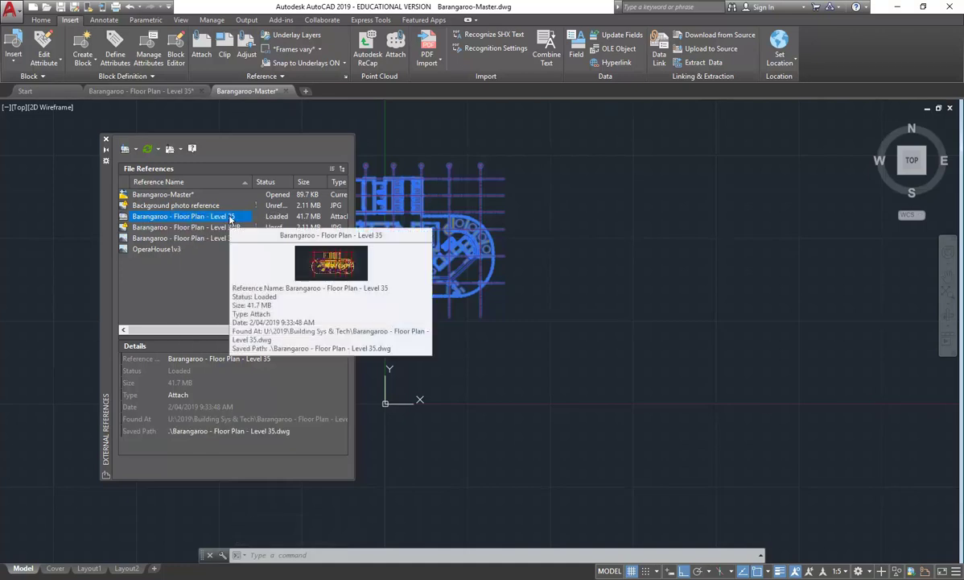
pyautogui.rightClick(182, 222)
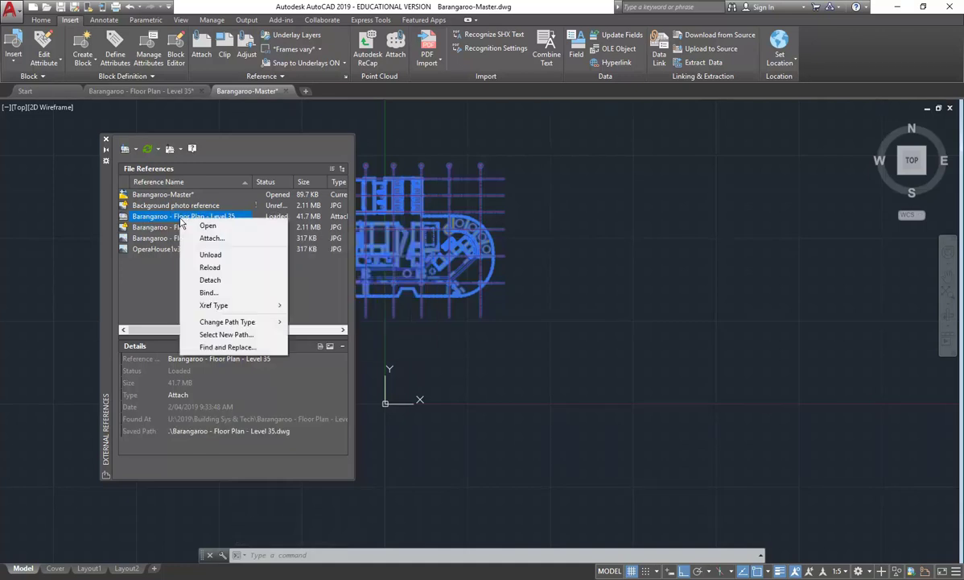
pyautogui.click(208, 227)
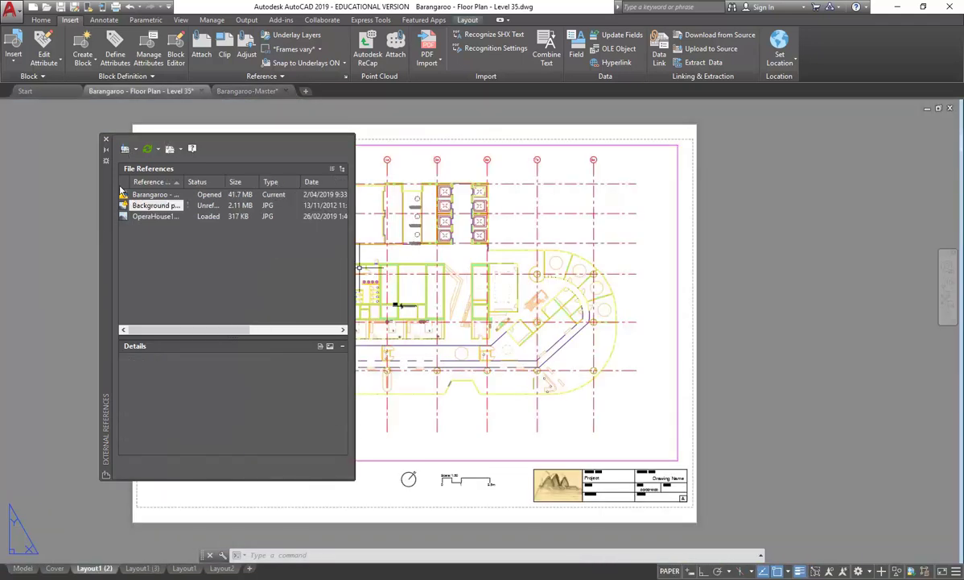
pyautogui.click(254, 95)
pyautogui.click(161, 90)
pyautogui.click(105, 141)
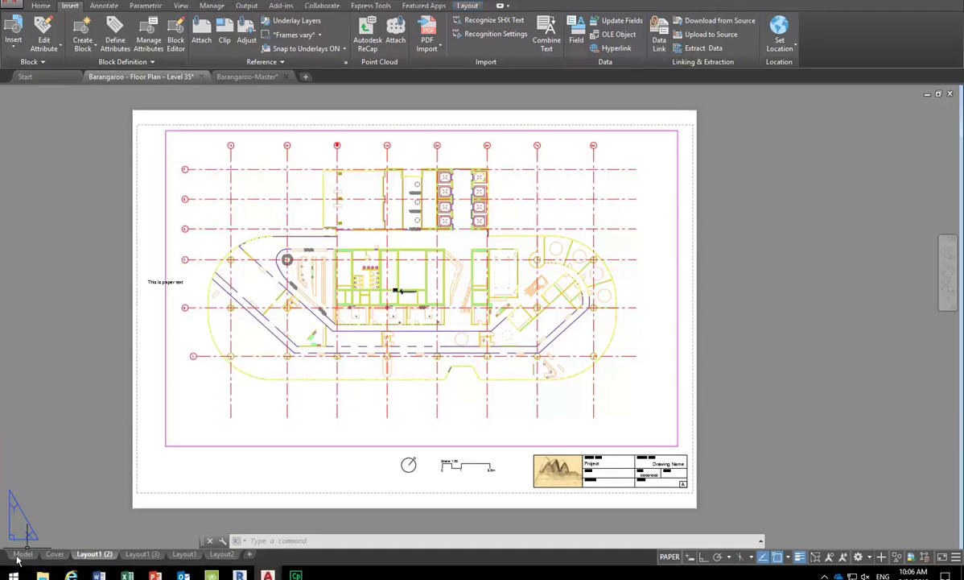
# Delete all the partition detail drawings and their annotations near the origin in the floor plan's model space.
pyautogui.click(20, 568)
pyautogui.scroll(-5, 209, 346)
pyautogui.scroll(-3, 233, 386)
pyautogui.scroll(6, 277, 333)
pyautogui.click(168, 133)
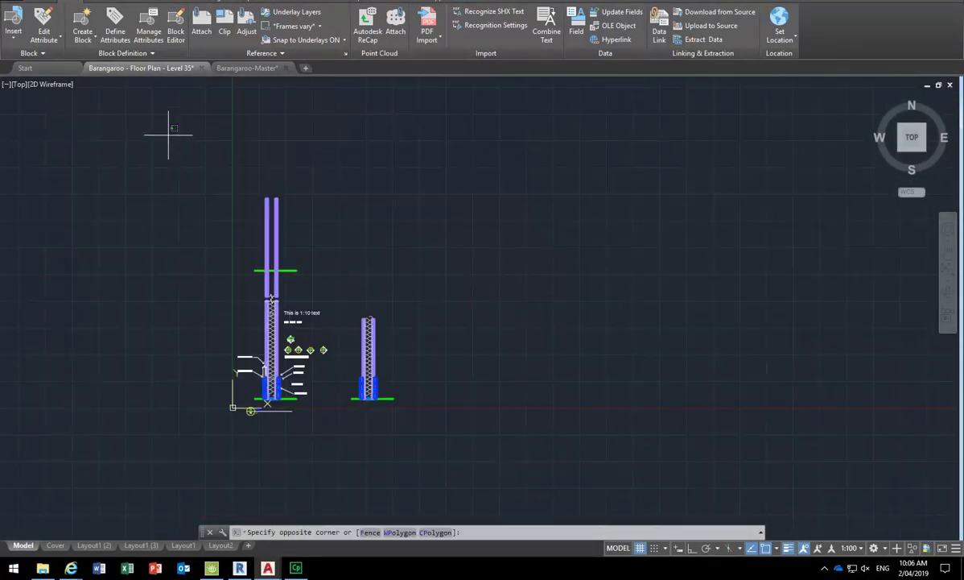
pyautogui.click(505, 474)
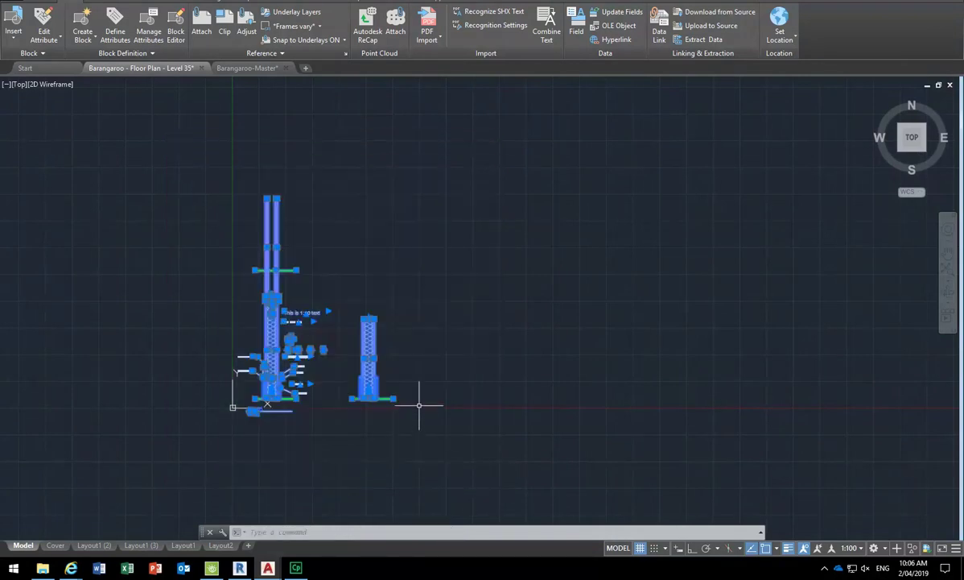
pyautogui.press('Delete')
# Save the Level 35 floor plan drawing and reload the changed reference in the Barangaroo-Master drawing.
pyautogui.moveTo(504, 344); pyautogui.dragTo(272, 392, button='middle')
pyautogui.scroll(-6, 272, 392)
pyautogui.scroll(6, 297, 403)
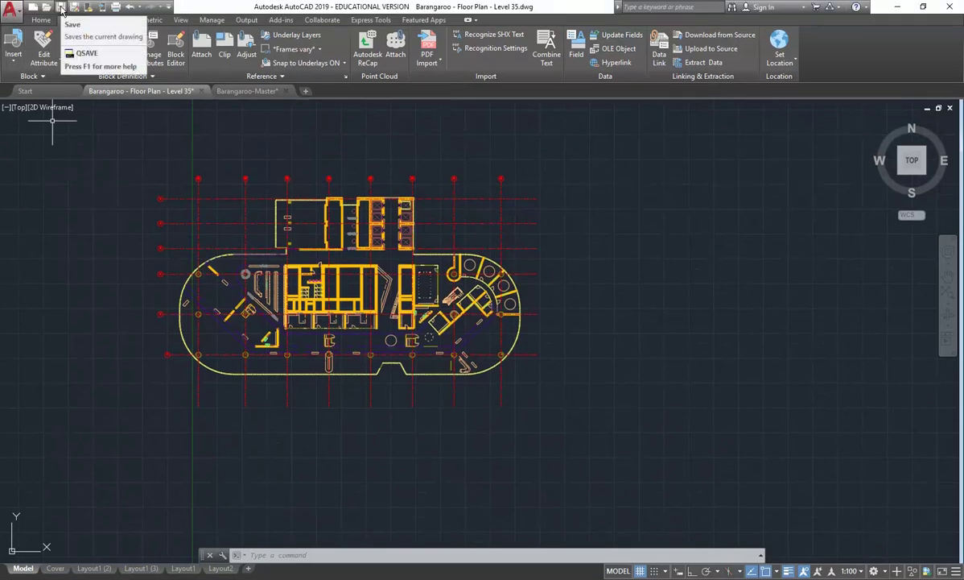
pyautogui.click(11, 10)
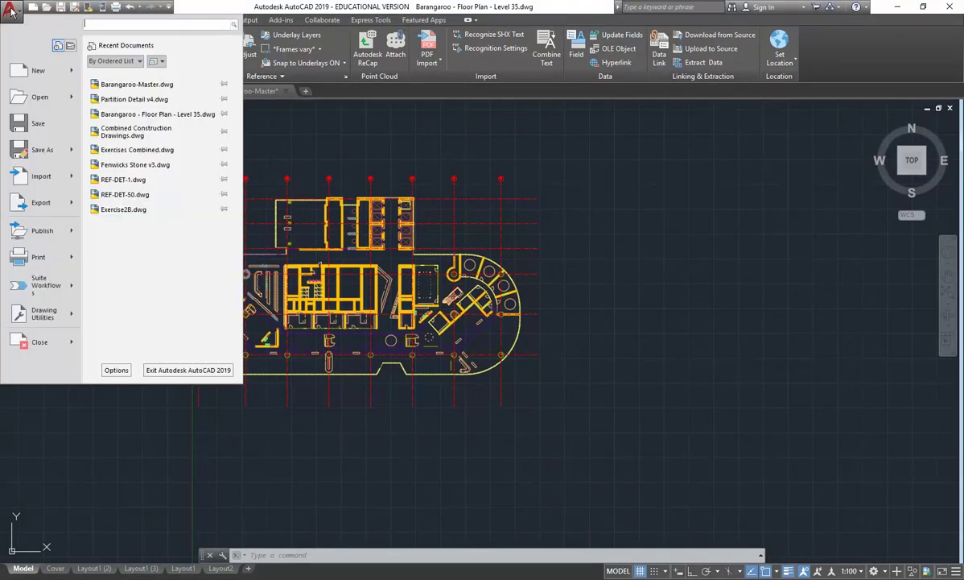
pyautogui.click(29, 125)
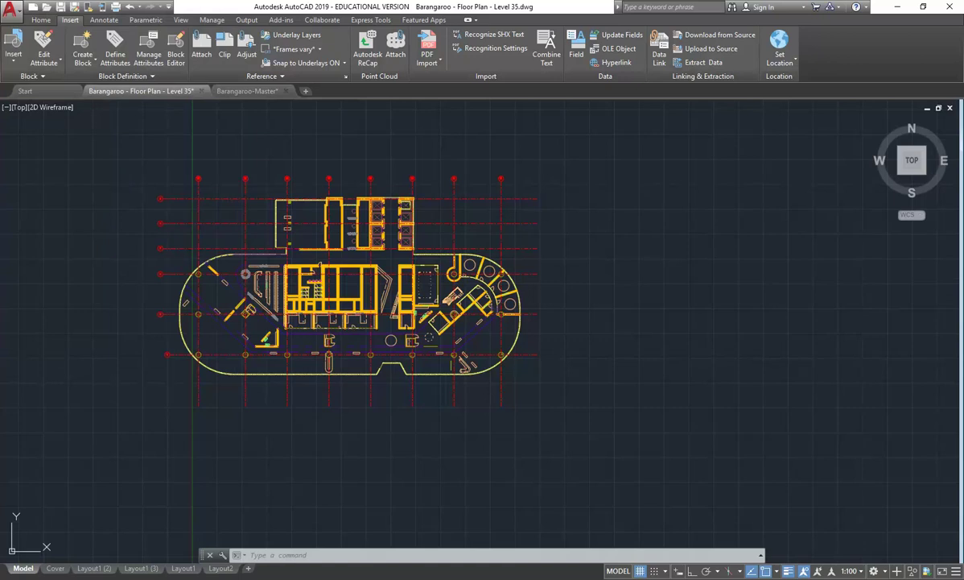
pyautogui.click(240, 93)
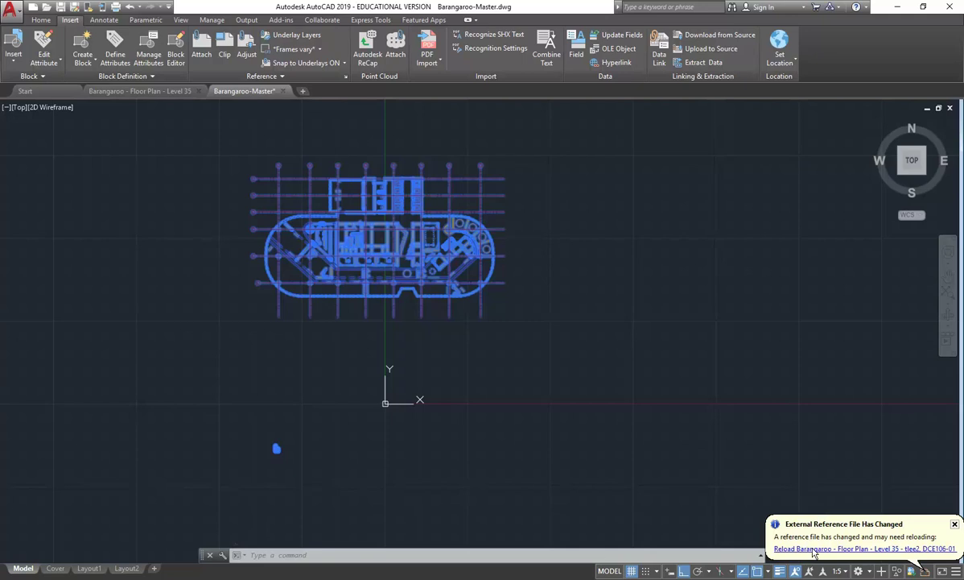
pyautogui.click(814, 549)
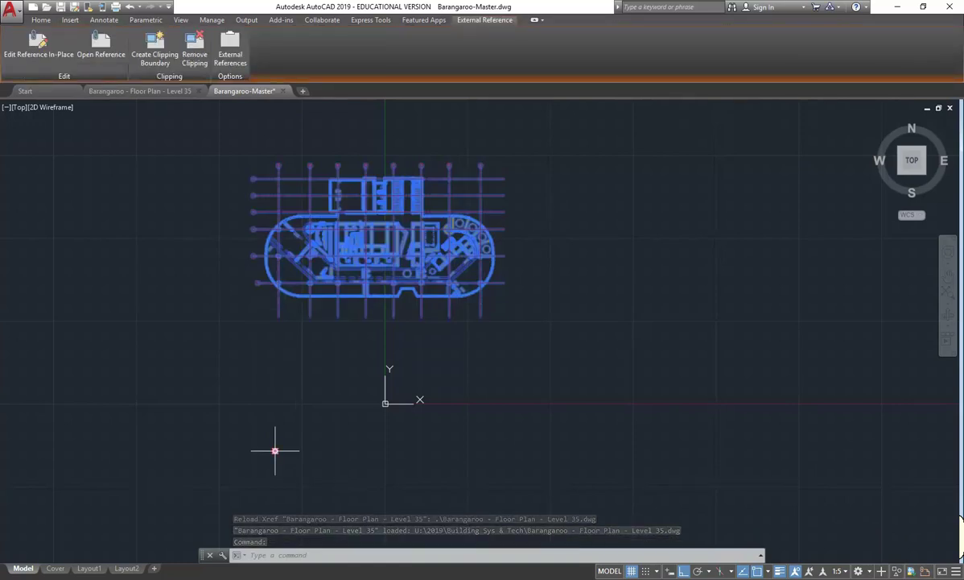
# Return to the Level 35 floor plan drawing and thaw its I-FURN layer.
pyautogui.click(131, 91)
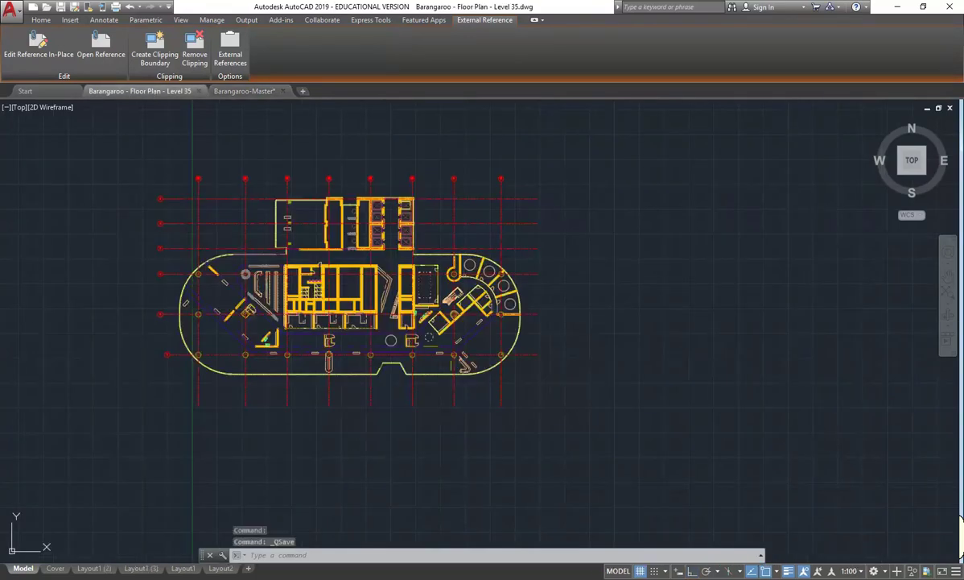
pyautogui.click(39, 20)
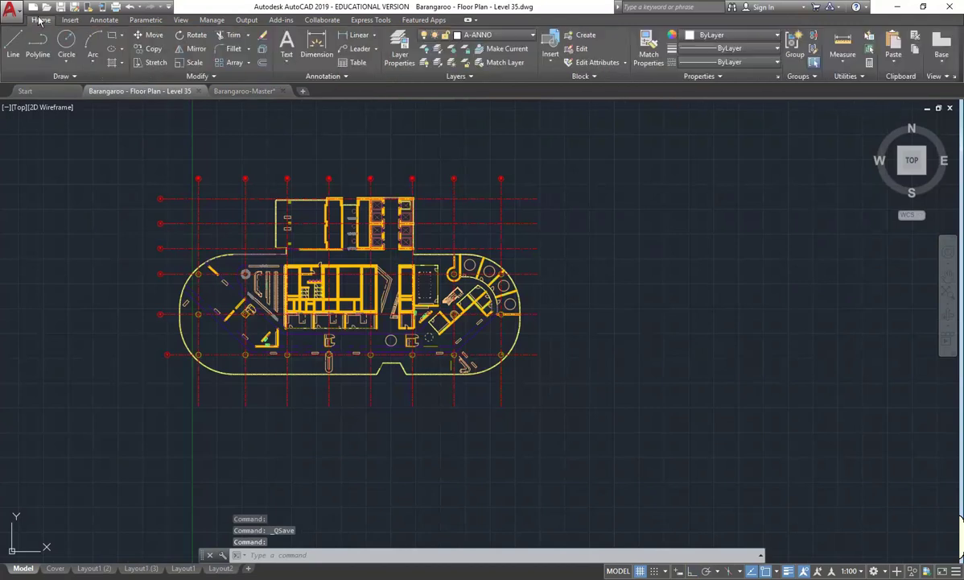
pyautogui.click(399, 52)
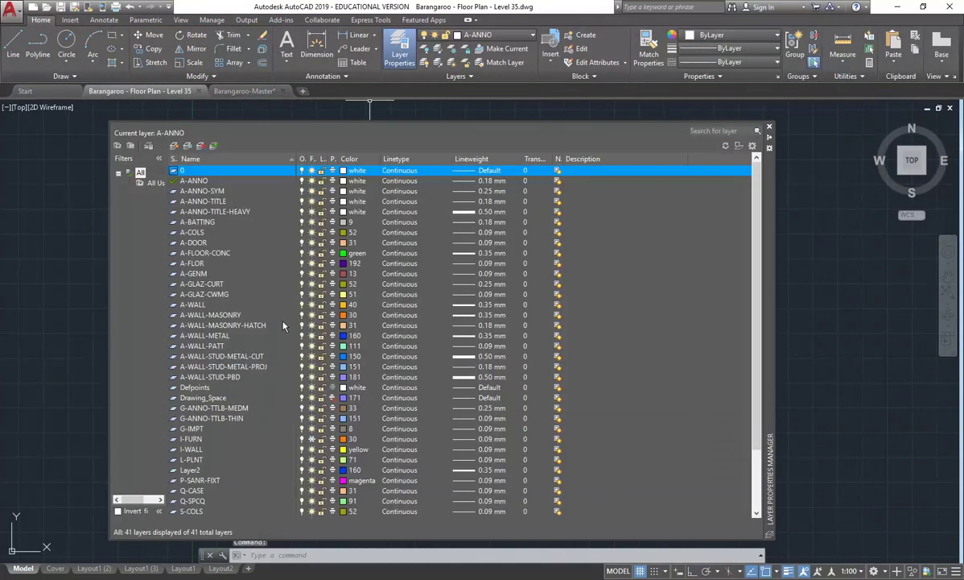
pyautogui.click(314, 439)
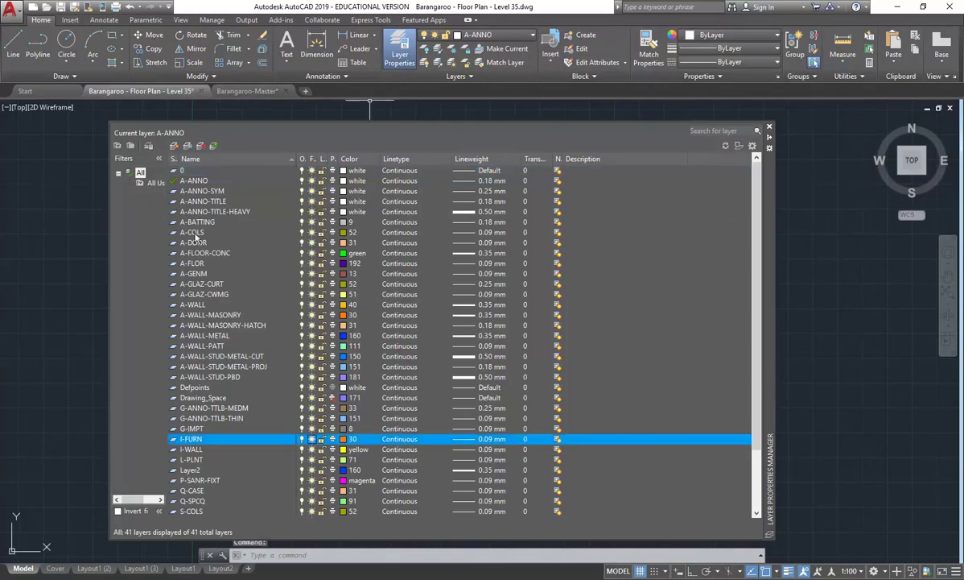
# Turn off all layers in the floor plan drawing except the current layer, A-ANNO.
pyautogui.click(235, 223)
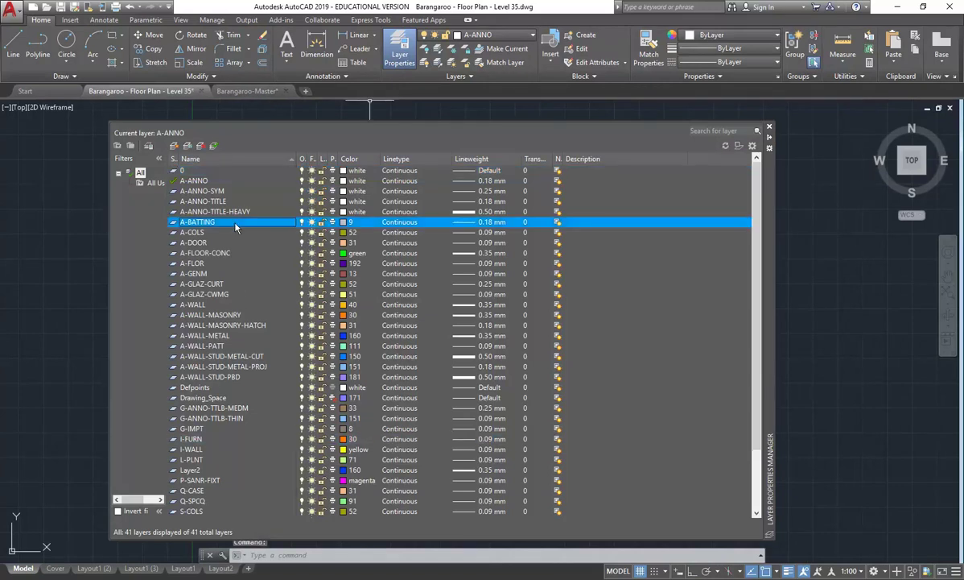
pyautogui.hotkey('ctrl', 'a')
pyautogui.scroll(-3, 291, 212)
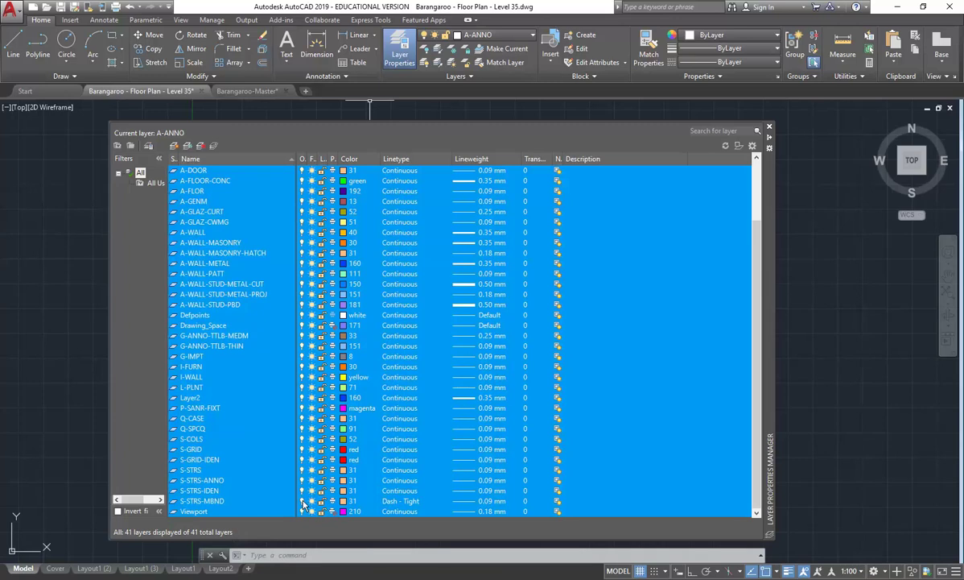
pyautogui.click(303, 502)
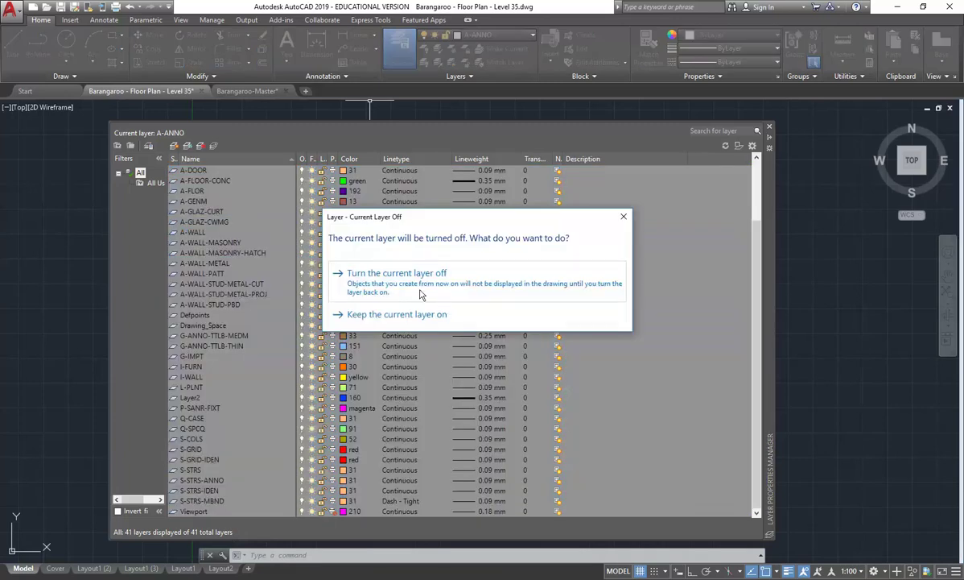
pyautogui.click(390, 314)
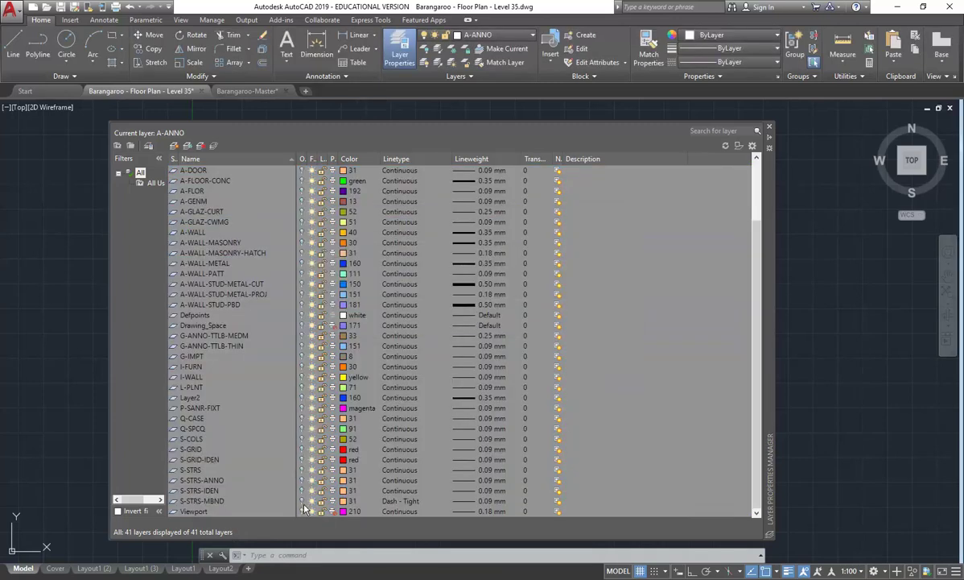
# Turn all layers of the Level 35 floor plan drawing back on and close the layer manager.
pyautogui.hotkey('ctrl', 'a')
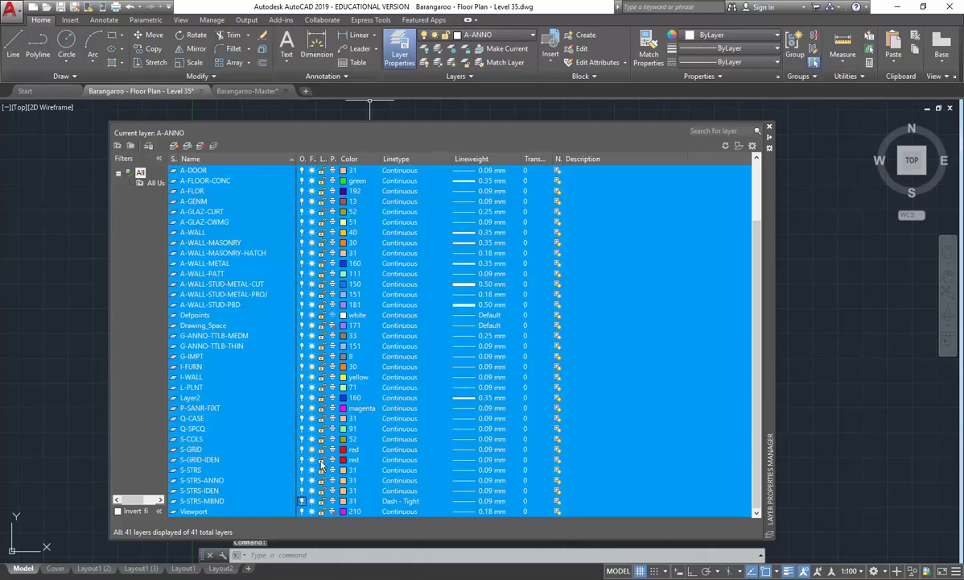
pyautogui.scroll(3, 291, 297)
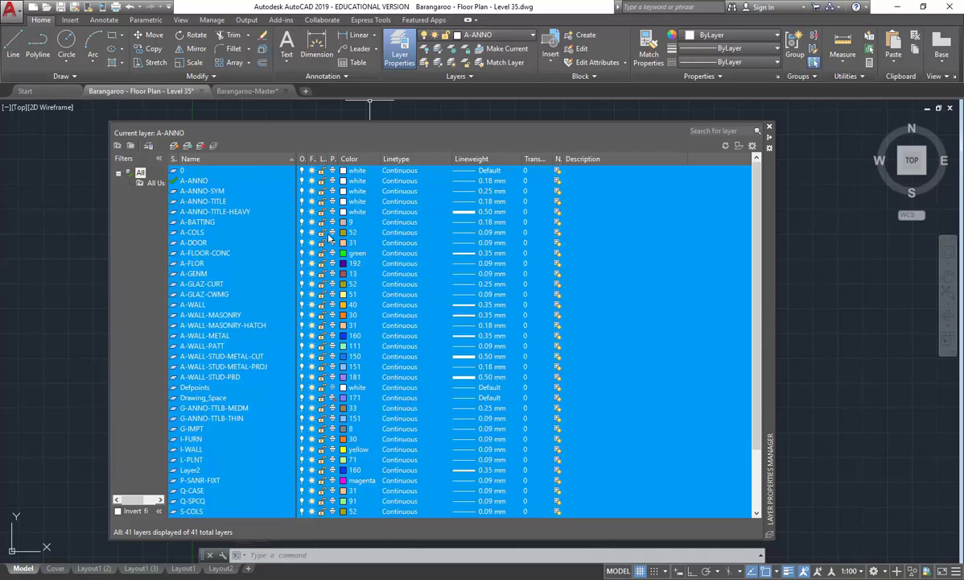
pyautogui.click(769, 130)
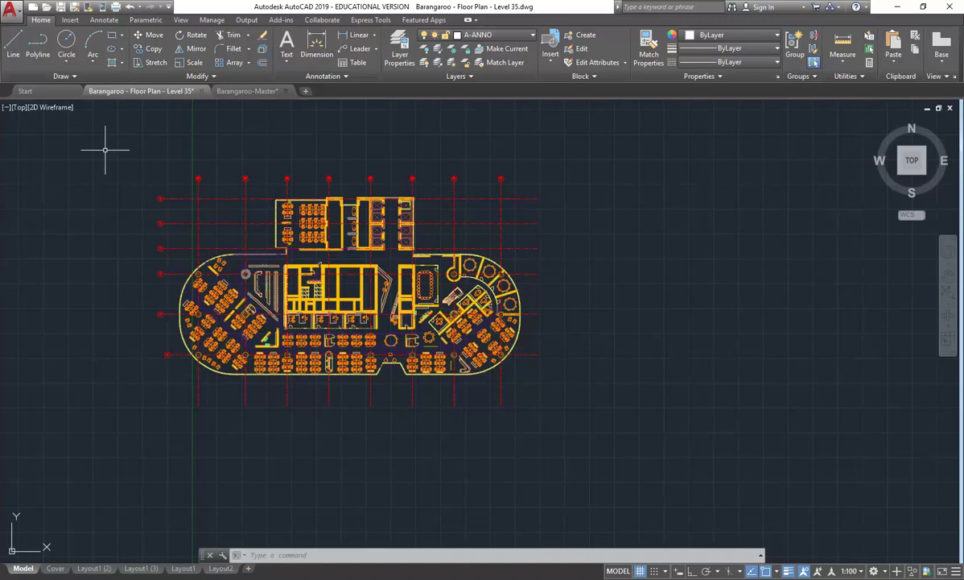
# Move the whole floor plan from a base point just outside its lower-left grid corner to the origin at 0,0.
pyautogui.click(80, 128)
pyautogui.click(672, 461)
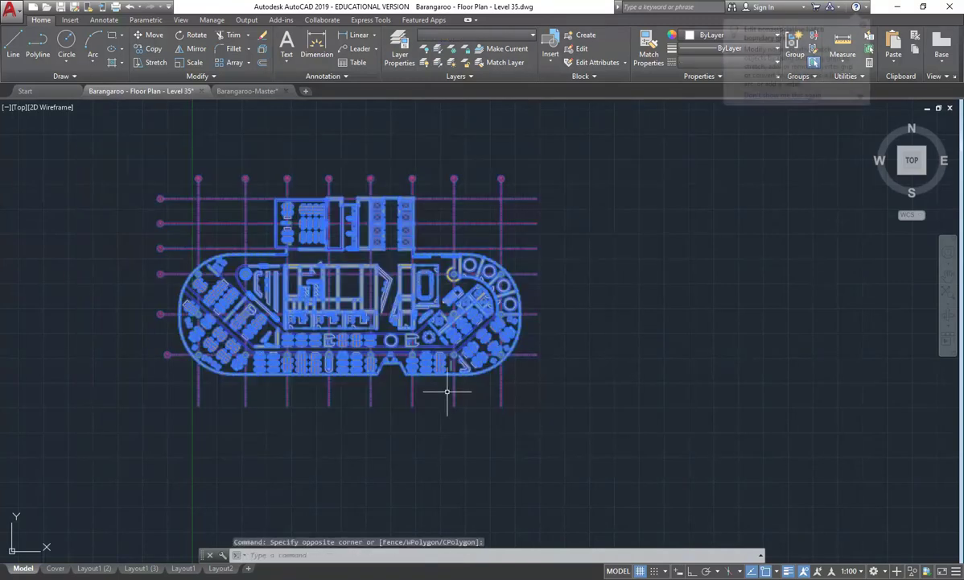
pyautogui.click(155, 37)
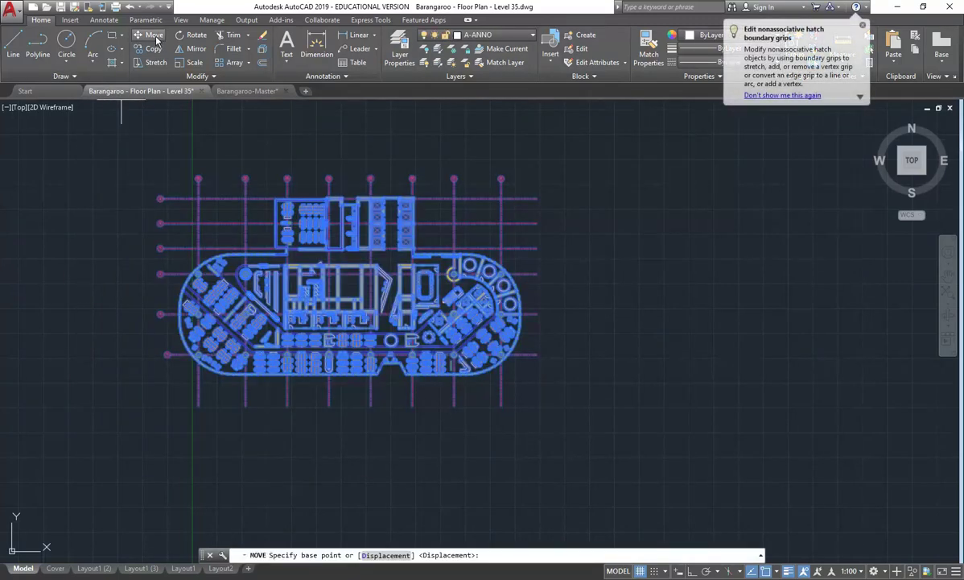
pyautogui.scroll(4, 157, 379)
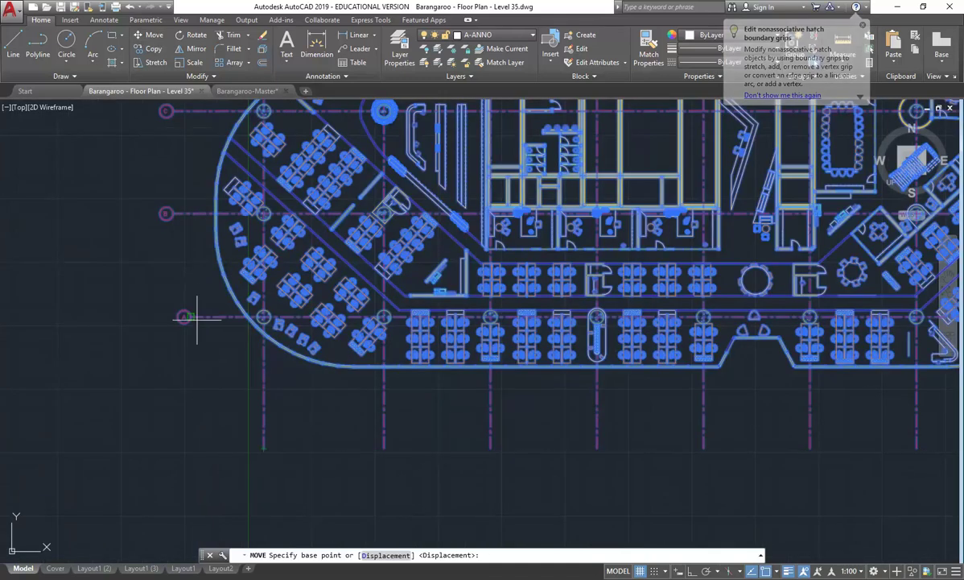
pyautogui.click(190, 449)
pyautogui.scroll(-6, 153, 465)
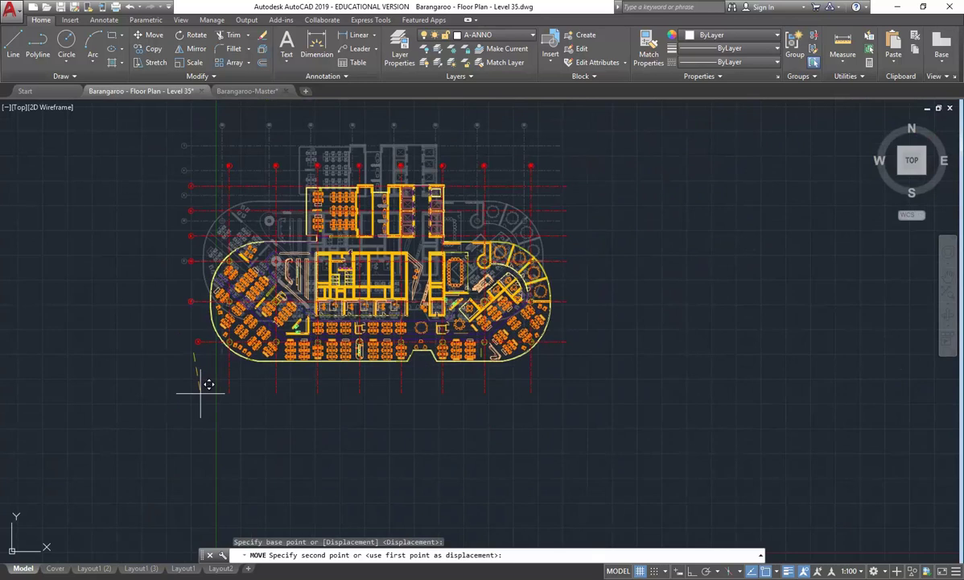
pyautogui.moveTo(197, 406); pyautogui.dragTo(231, 326, button='middle')
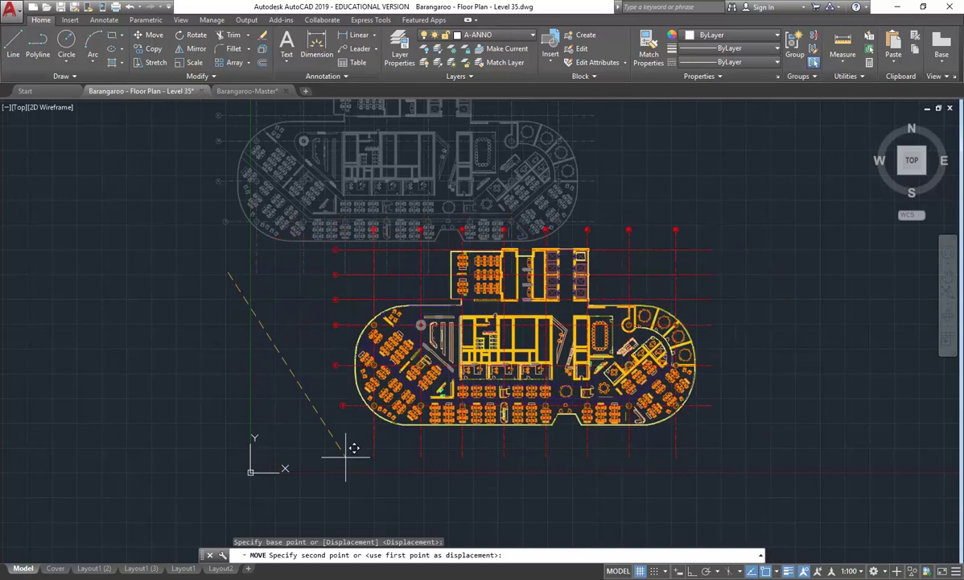
pyautogui.click(679, 571)
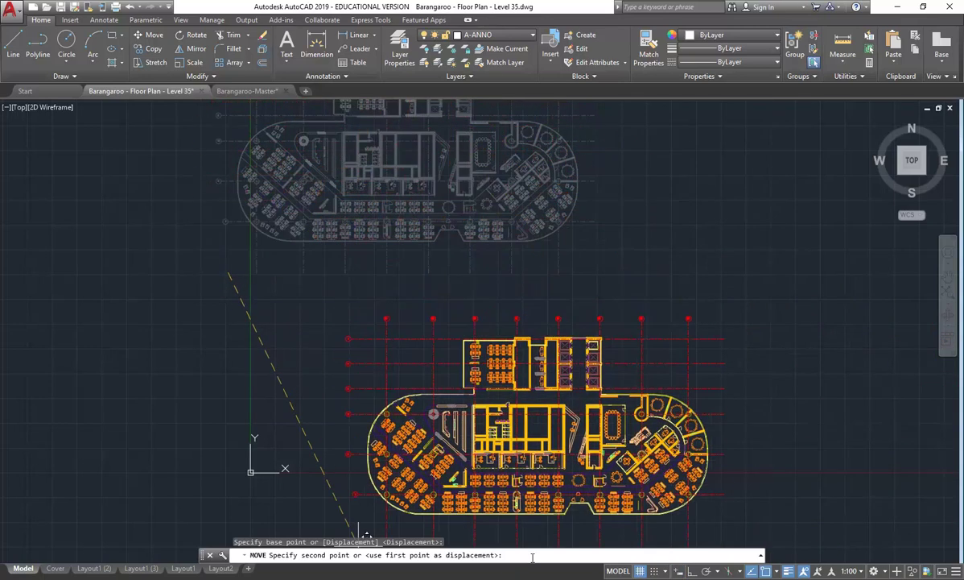
pyautogui.click(679, 571)
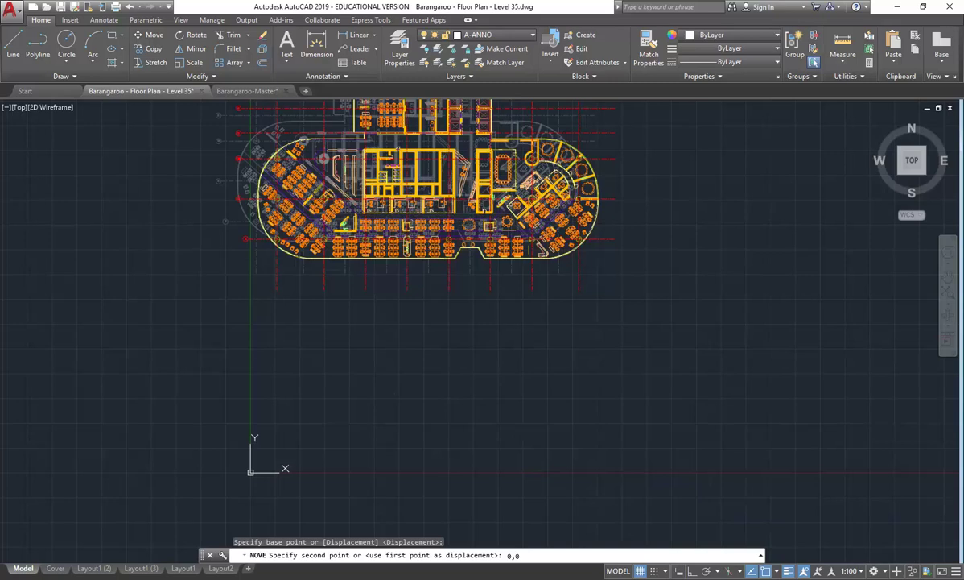
pyautogui.press('Return')
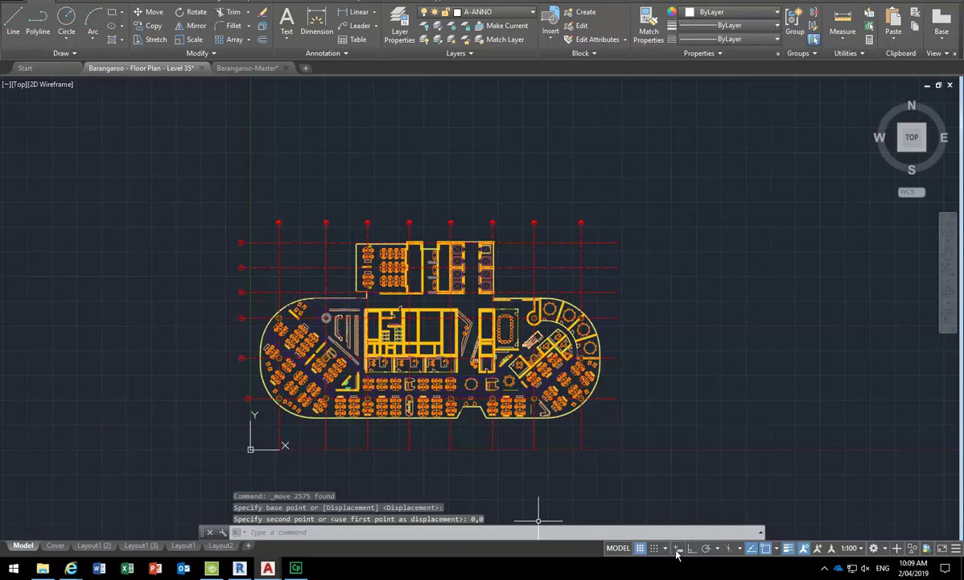
pyautogui.click(955, 548)
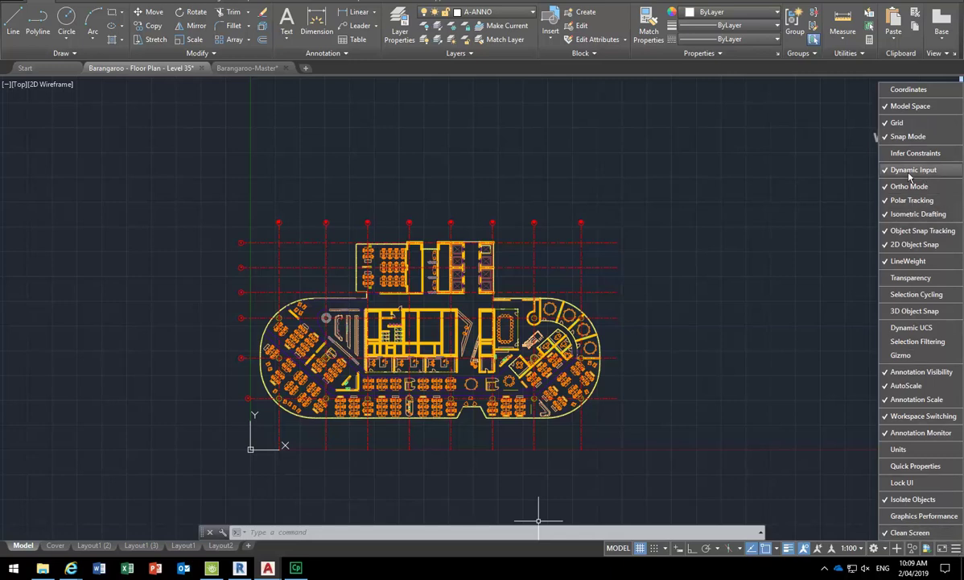
pyautogui.click(943, 548)
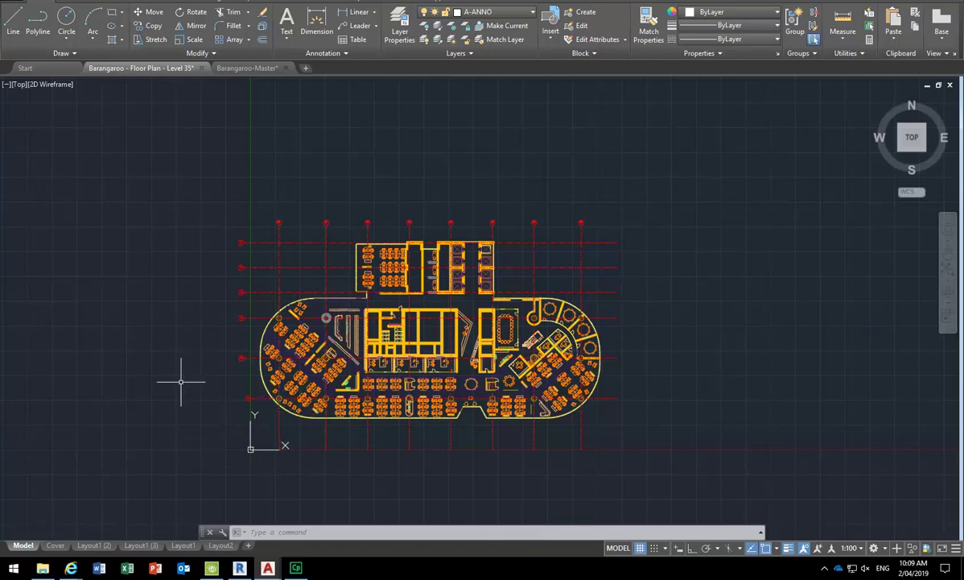
# Save the Level 35 floor plan drawing and switch to the Barangaroo-Master drawing.
pyautogui.middleClick(206, 308)
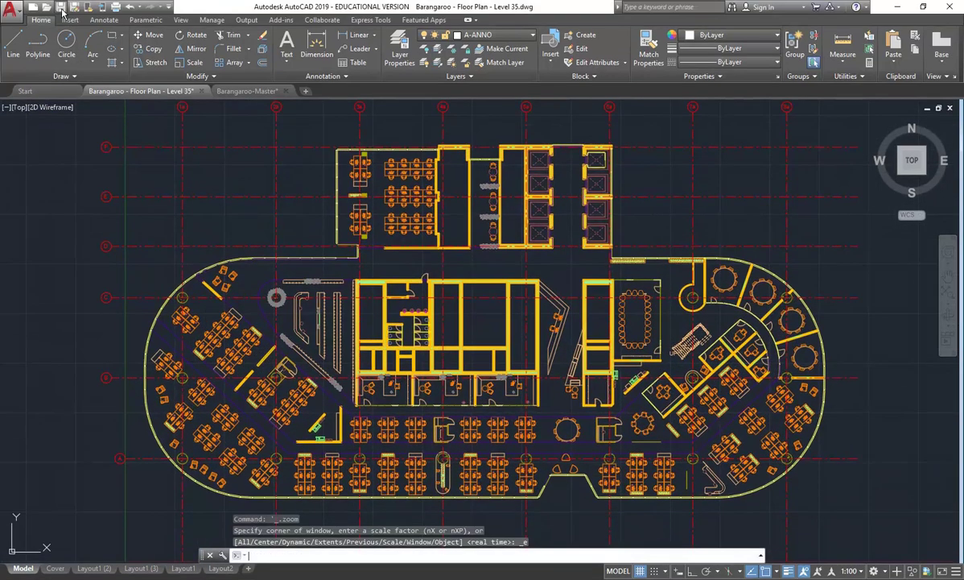
pyautogui.hotkey('ctrl', 's')
pyautogui.moveTo(255, 95)
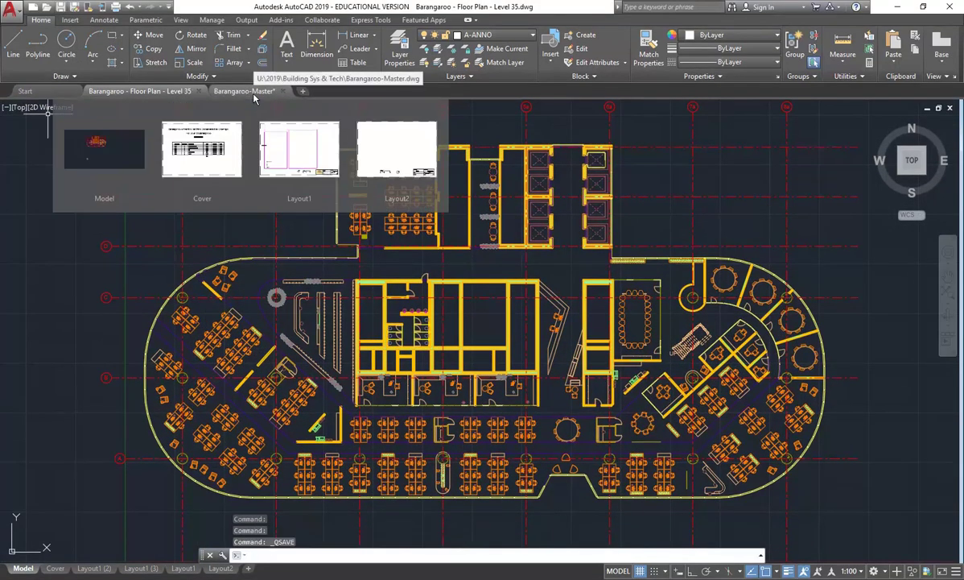
pyautogui.click(254, 94)
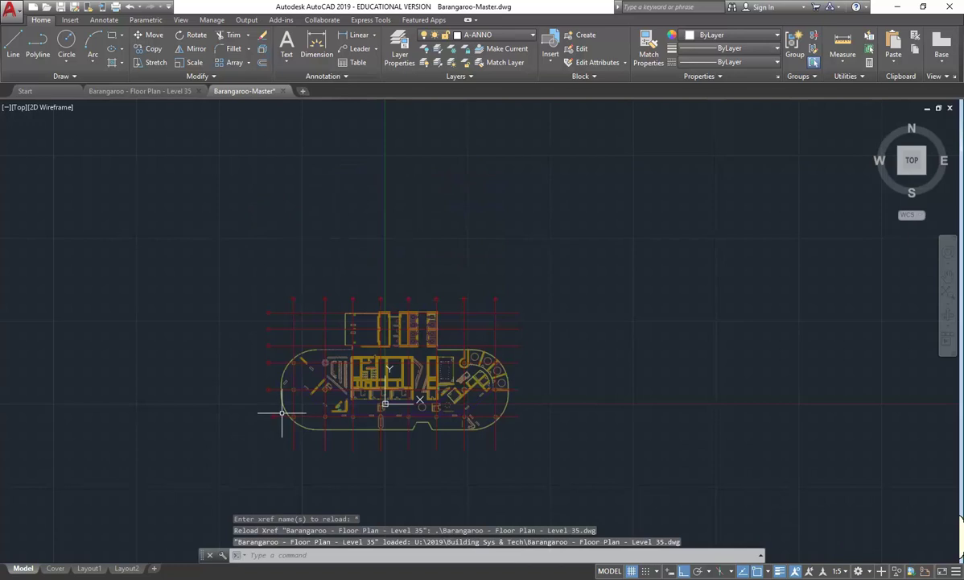
# Turn off ortho and move the Level 35 floor plan reference by its insertion grip to the upper right of the origin.
pyautogui.click(280, 388)
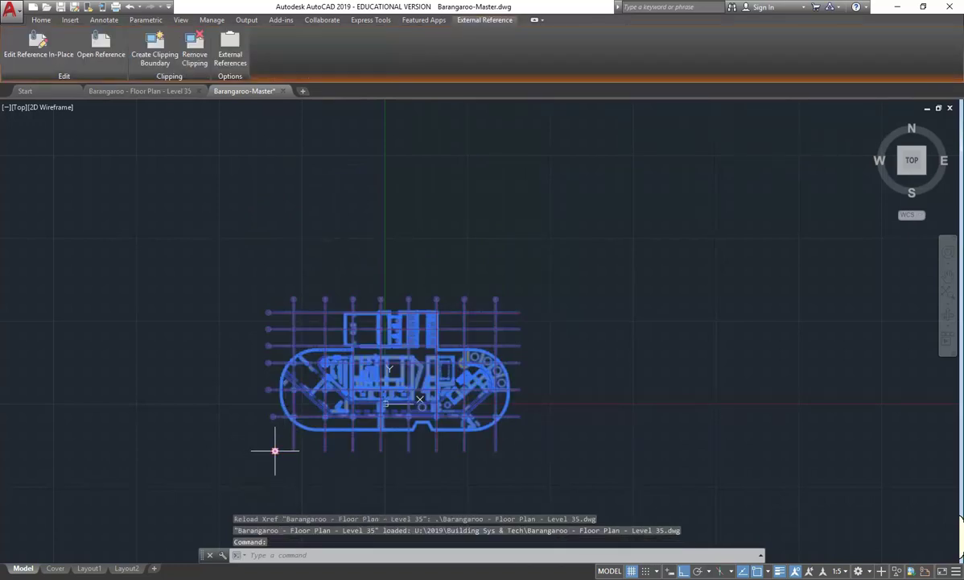
pyautogui.click(275, 450)
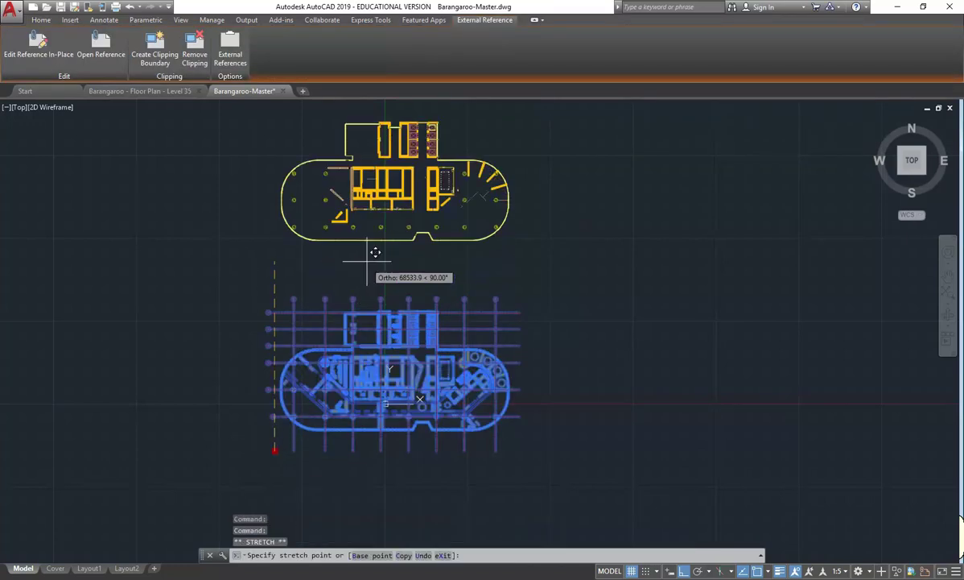
pyautogui.click(684, 571)
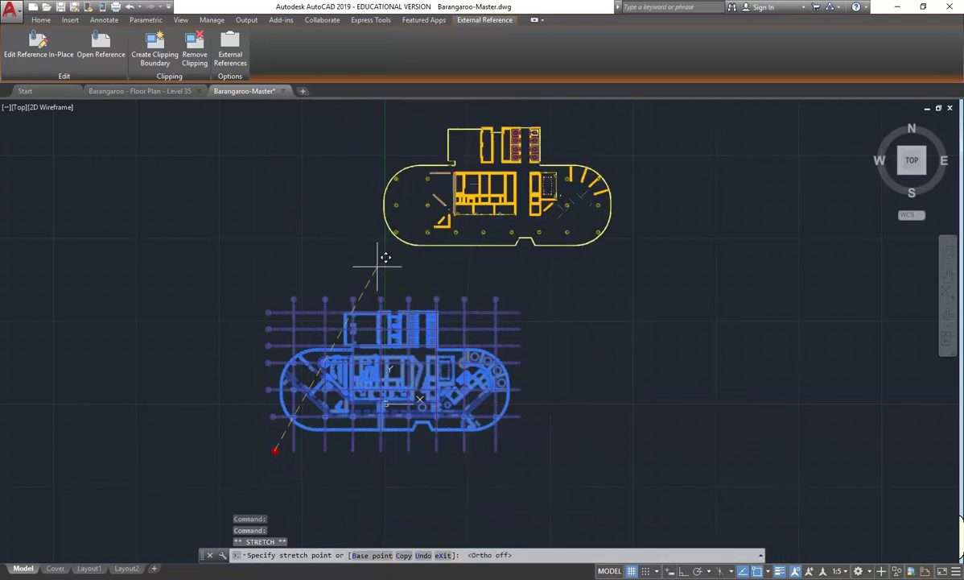
pyautogui.moveTo(398, 275); pyautogui.dragTo(264, 303, button='middle')
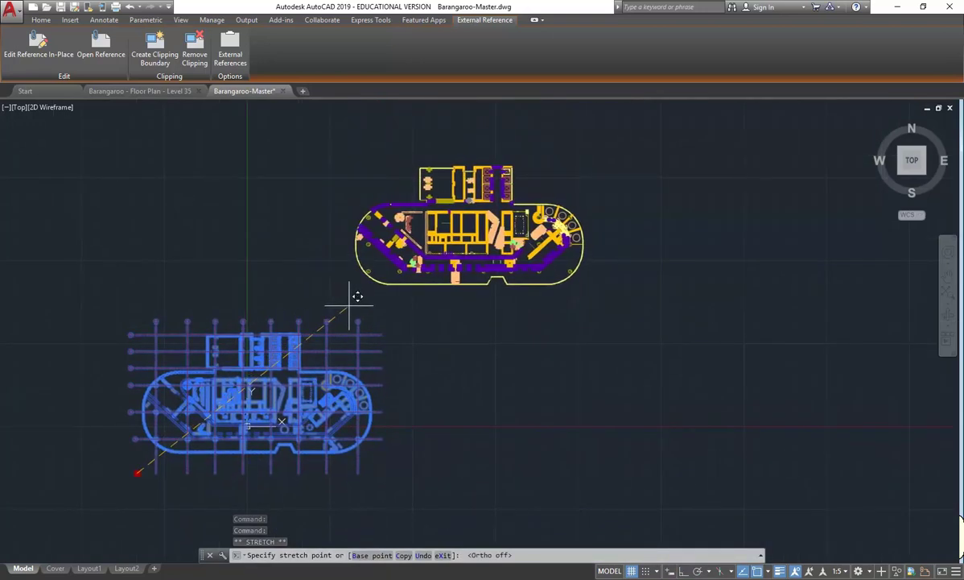
pyautogui.click(346, 310)
pyautogui.moveTo(390, 205); pyautogui.dragTo(339, 276, button='middle')
pyautogui.scroll(2, 338, 276)
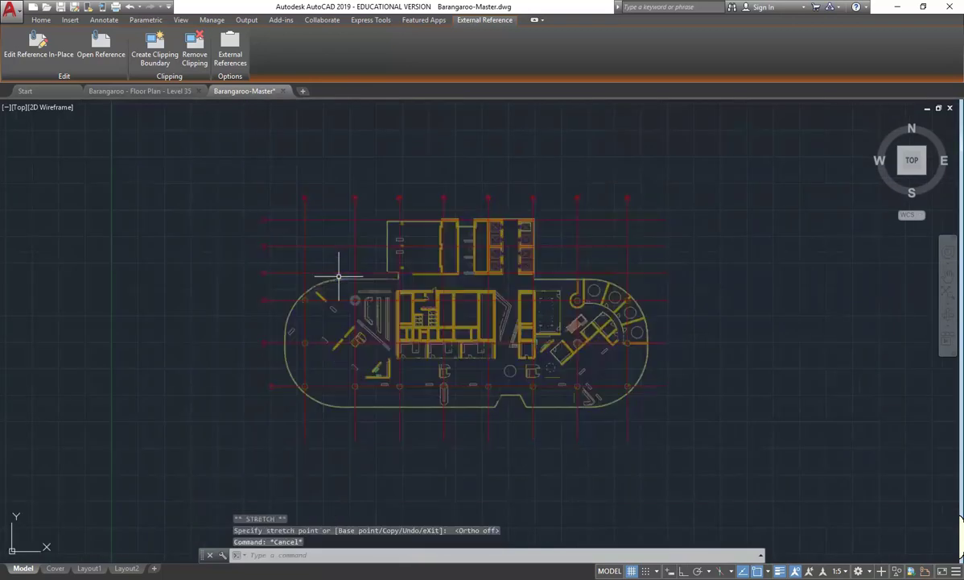
pyautogui.press('Escape')
pyautogui.press('Escape')
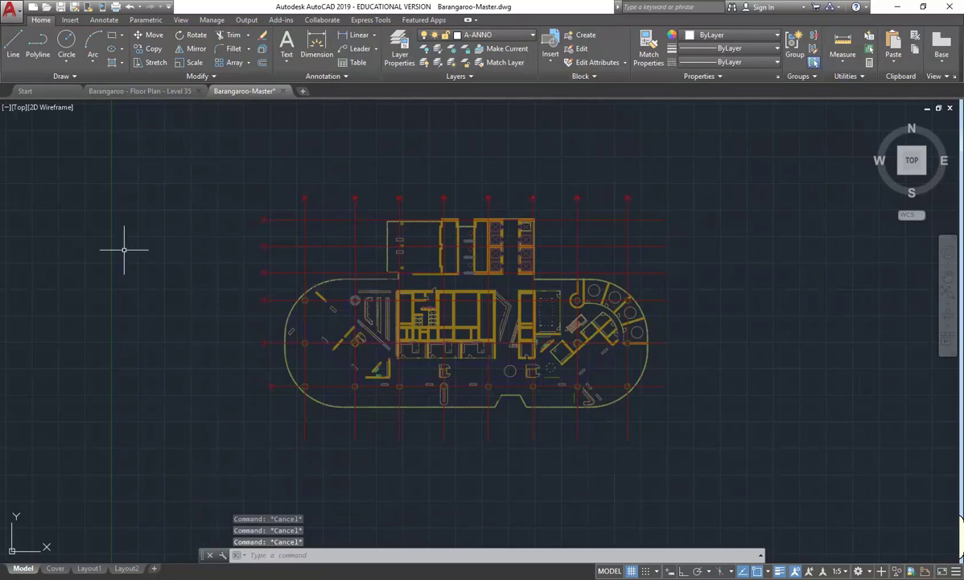
pyautogui.moveTo(128, 248); pyautogui.dragTo(164, 249, button='middle')
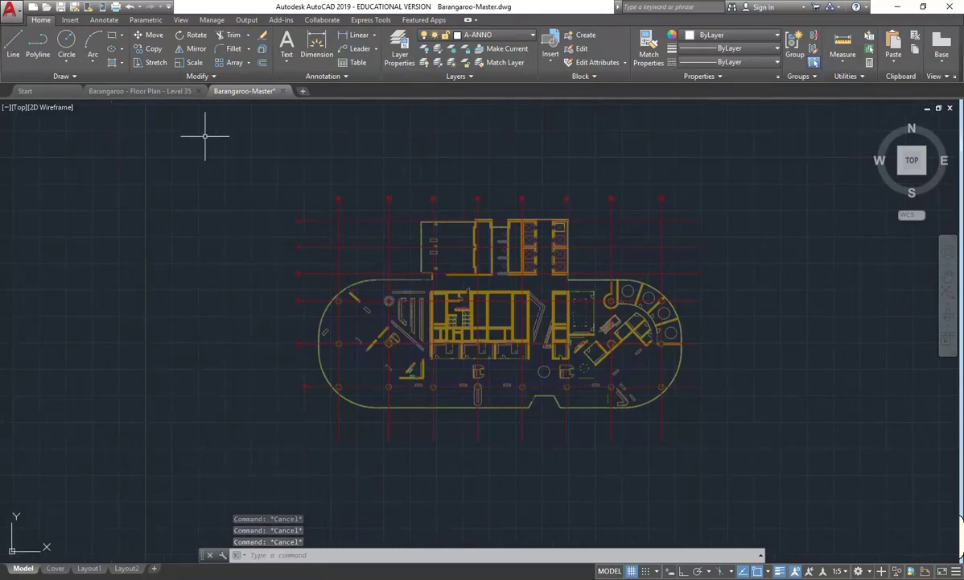
pyautogui.scroll(-3, 233, 168)
pyautogui.moveTo(232, 168)
pyautogui.mouseDown(button='middle')
pyautogui.moveTo(258, 237)
pyautogui.moveTo(248, 248)
pyautogui.mouseUp(button='middle')
pyautogui.scroll(2, 258, 237)
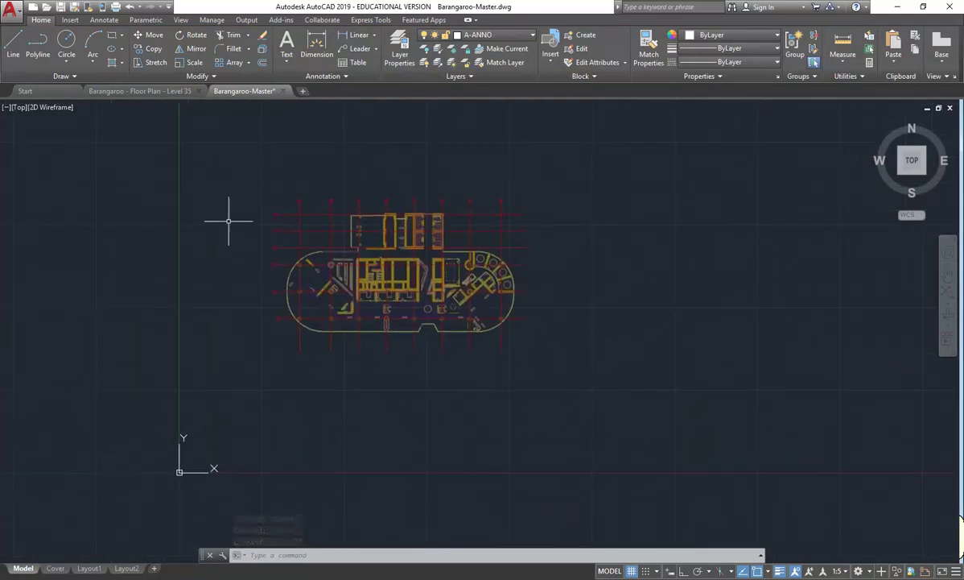
pyautogui.click(69, 21)
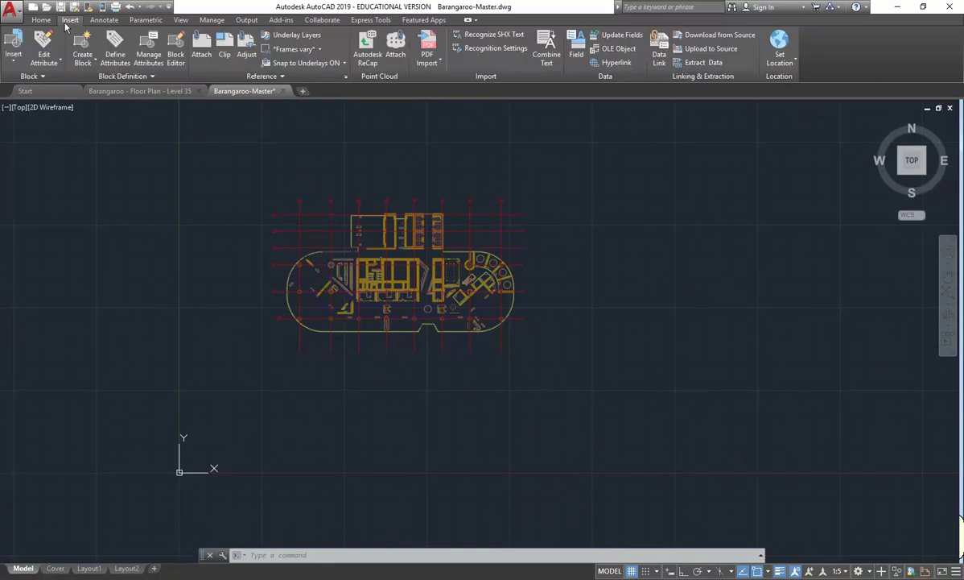
pyautogui.click(200, 47)
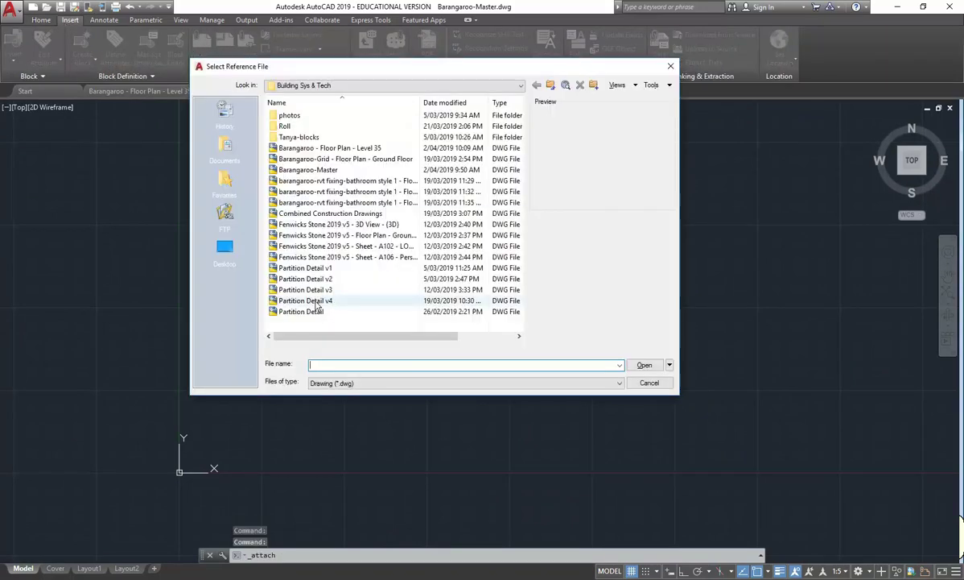
pyautogui.click(317, 301)
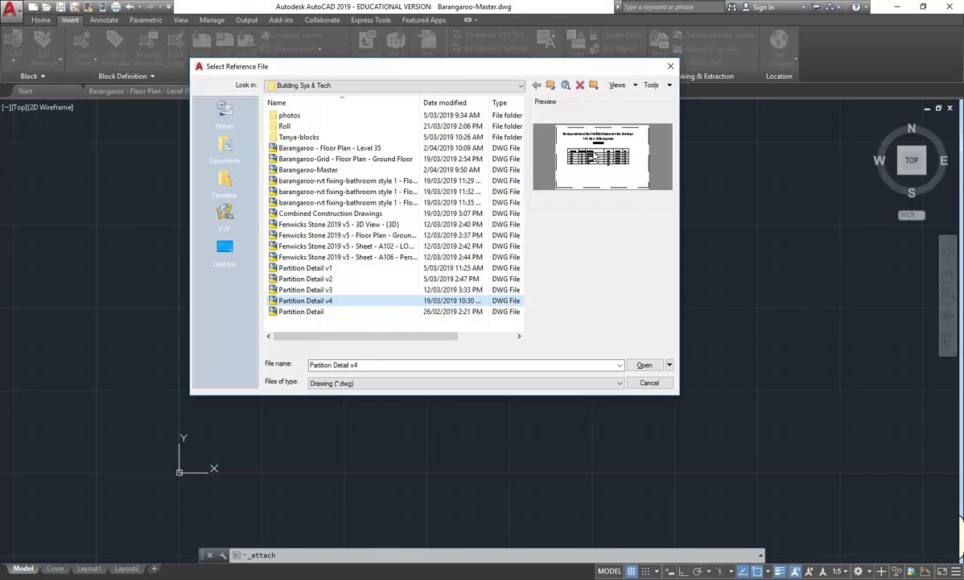
pyautogui.click(649, 383)
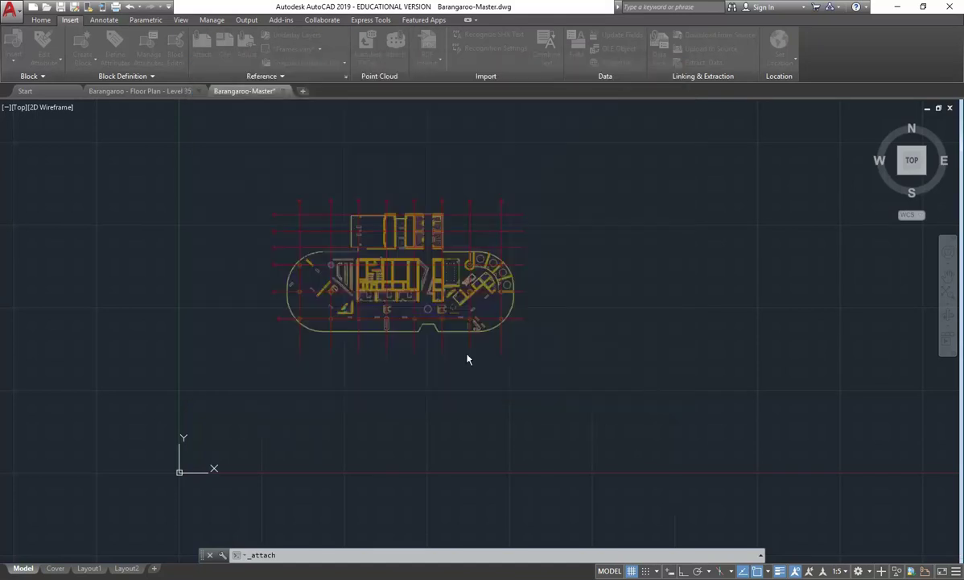
# Open the Partition Detail v4 drawing from the Building Sys & Tech folder and display the partition details in its model space.
pyautogui.click(47, 8)
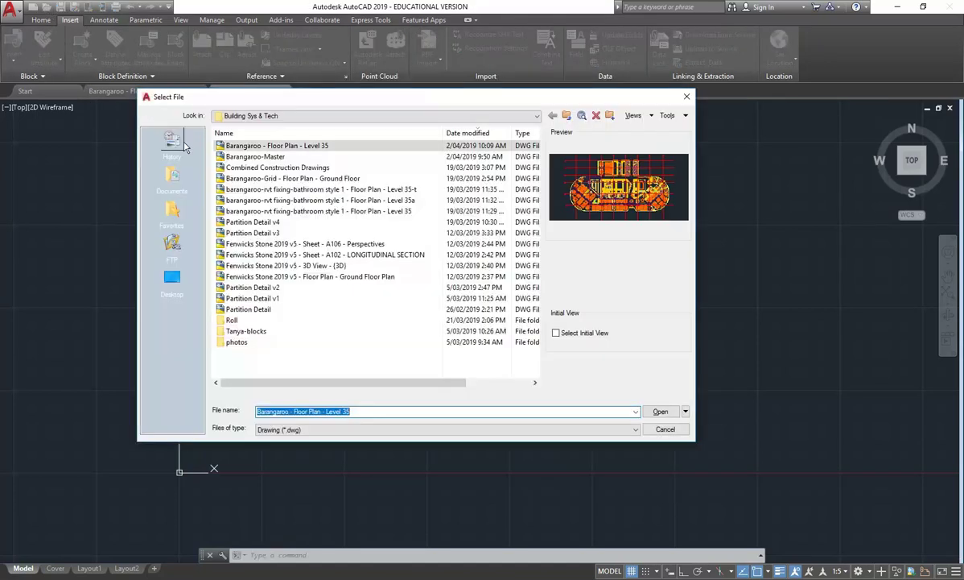
pyautogui.click(259, 133)
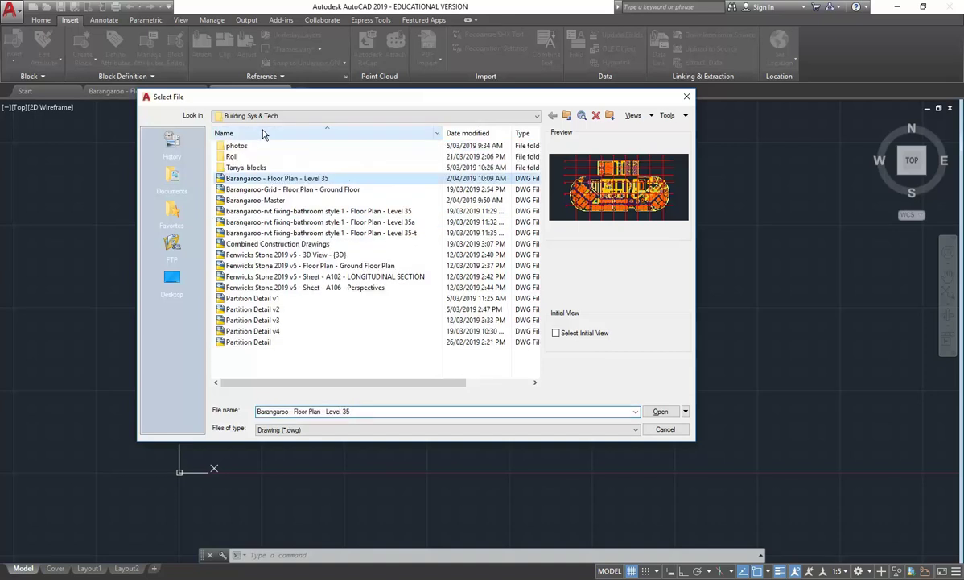
pyautogui.doubleClick(241, 330)
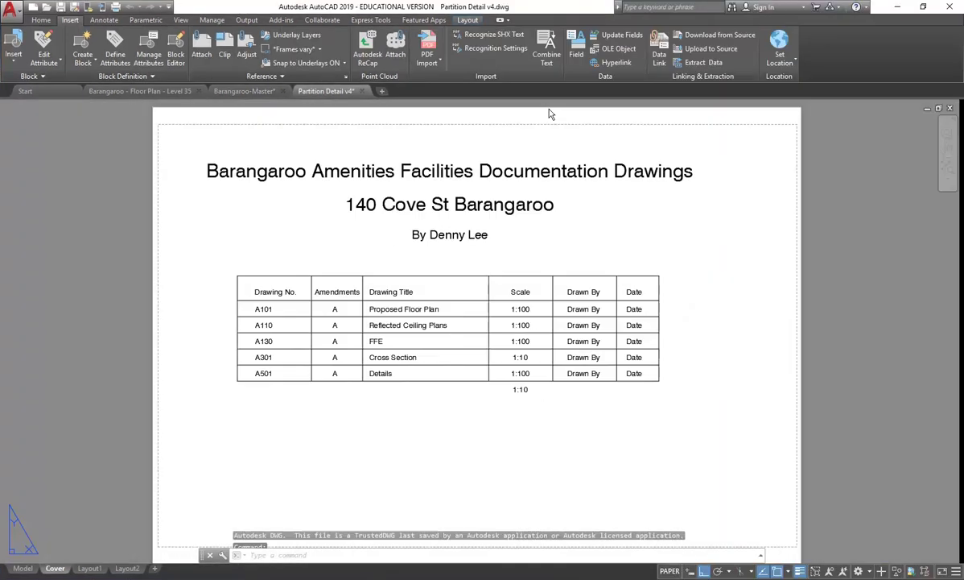
pyautogui.doubleClick(515, 8)
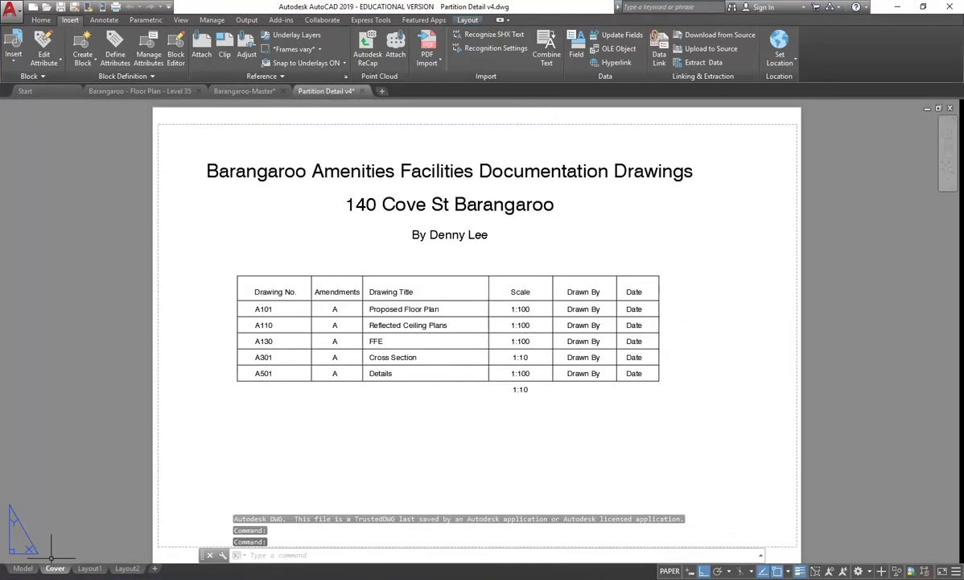
pyautogui.click(22, 545)
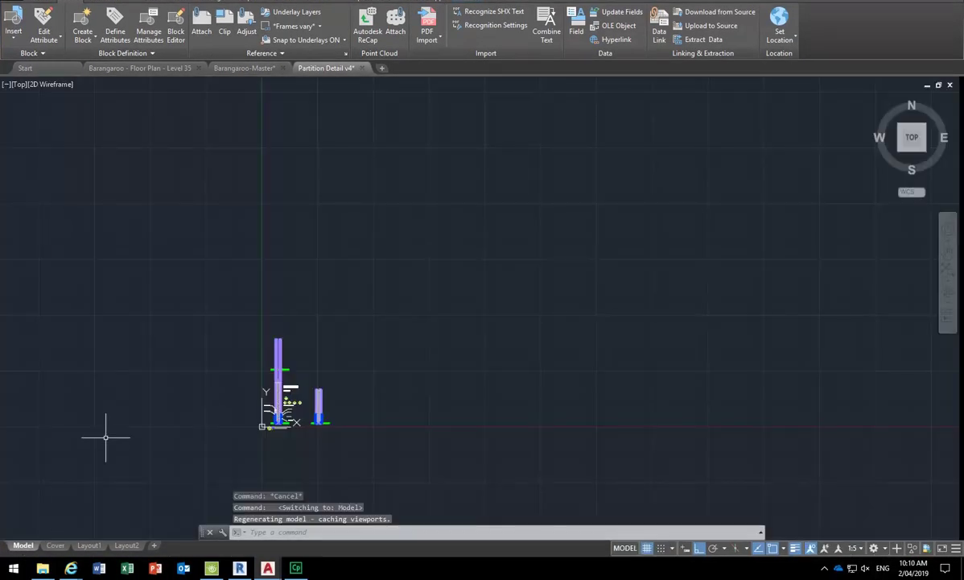
pyautogui.scroll(6, 179, 366)
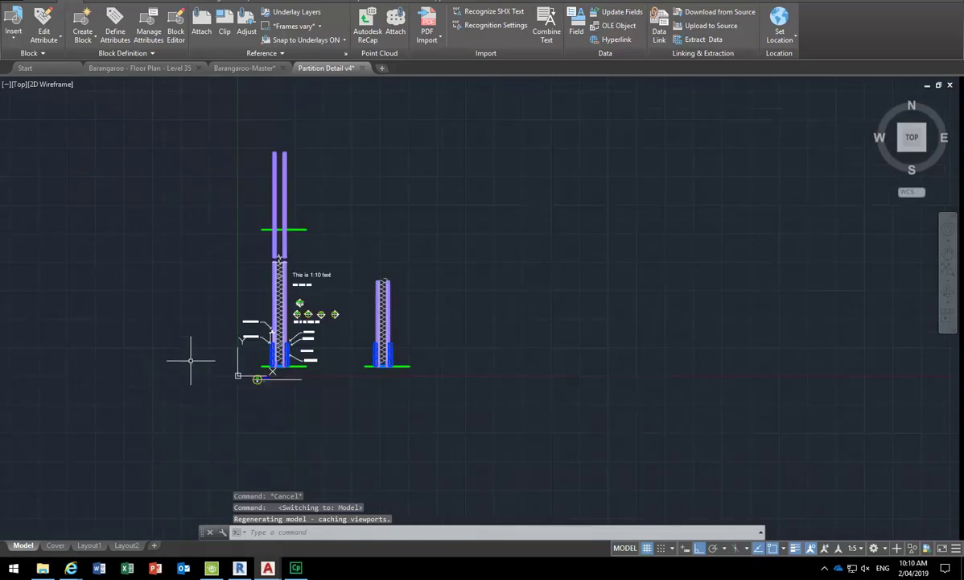
pyautogui.moveTo(236, 383)
pyautogui.mouseDown(button='middle')
pyautogui.moveTo(233, 374)
pyautogui.moveTo(216, 416)
pyautogui.mouseUp(button='middle')
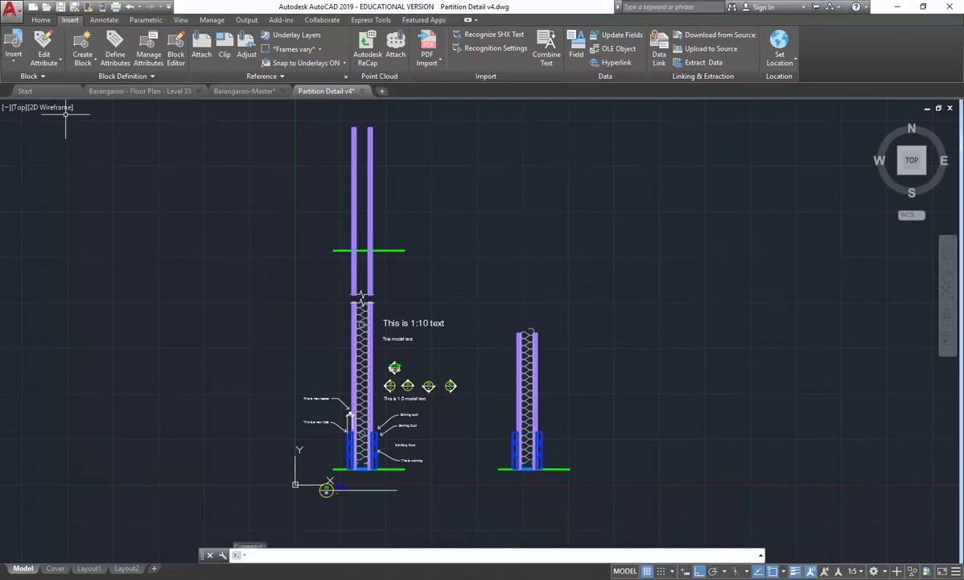
# Save the Partition Detail v4 drawing and switch to the model space of Barangaroo-Master.
pyautogui.hotkey('ctrl', 's')
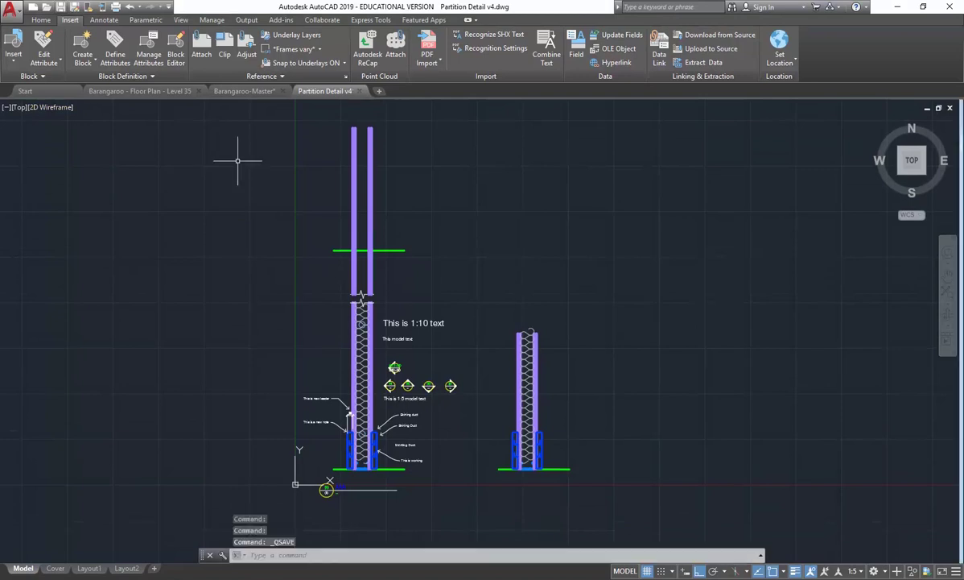
pyautogui.click(246, 92)
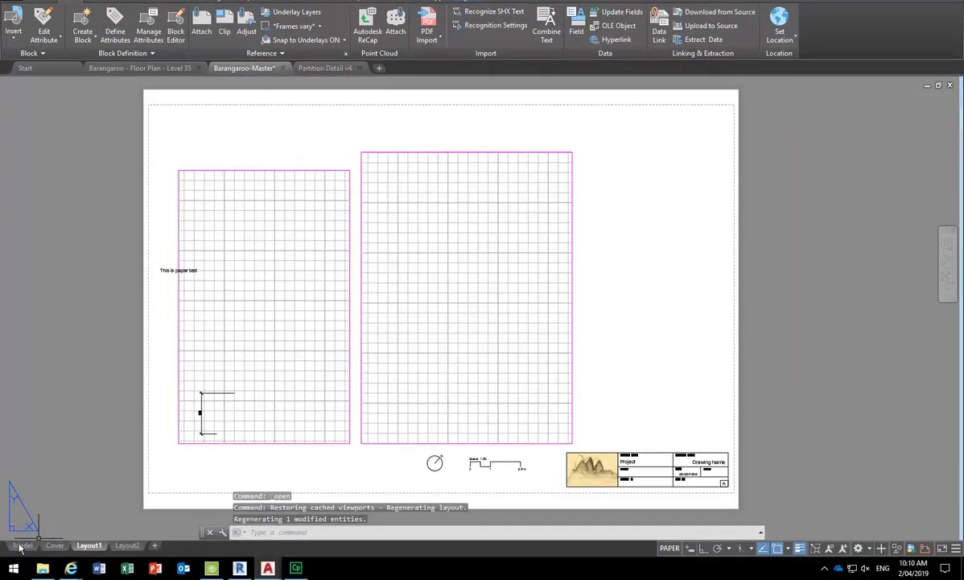
pyautogui.click(22, 545)
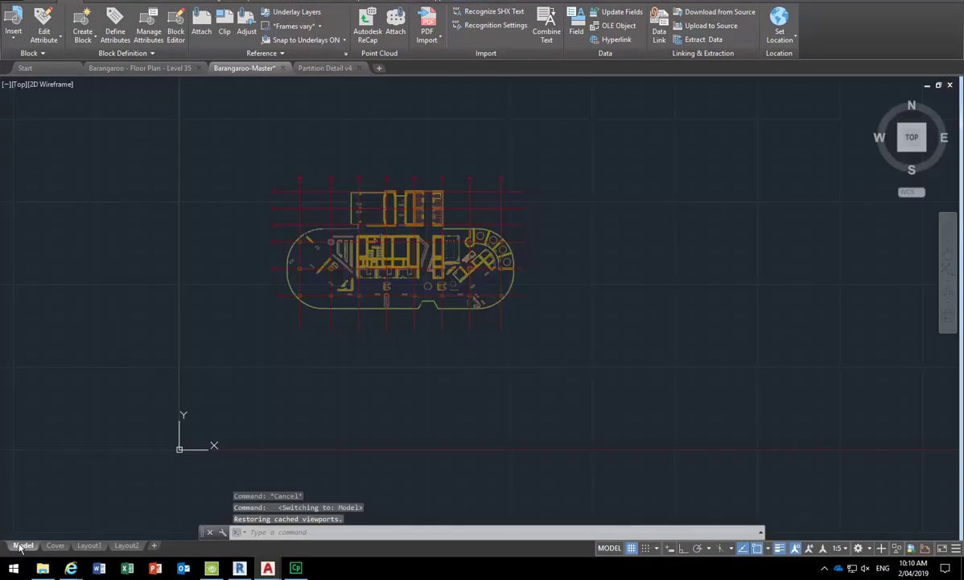
# Attach Partition Detail v4 as an external reference with a relative path and its insertion point and rotation specified on screen.
pyautogui.click(199, 30)
pyautogui.click(314, 278)
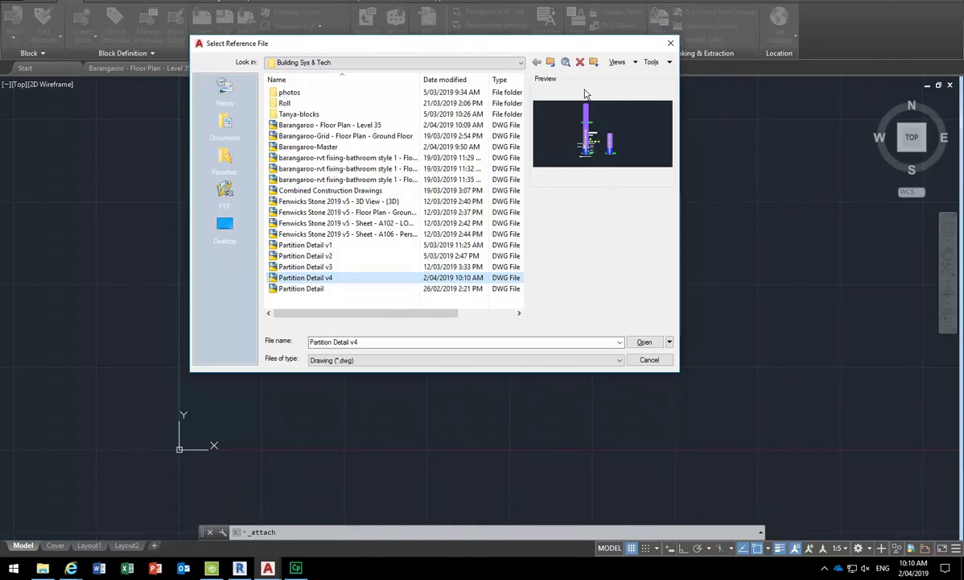
pyautogui.click(646, 341)
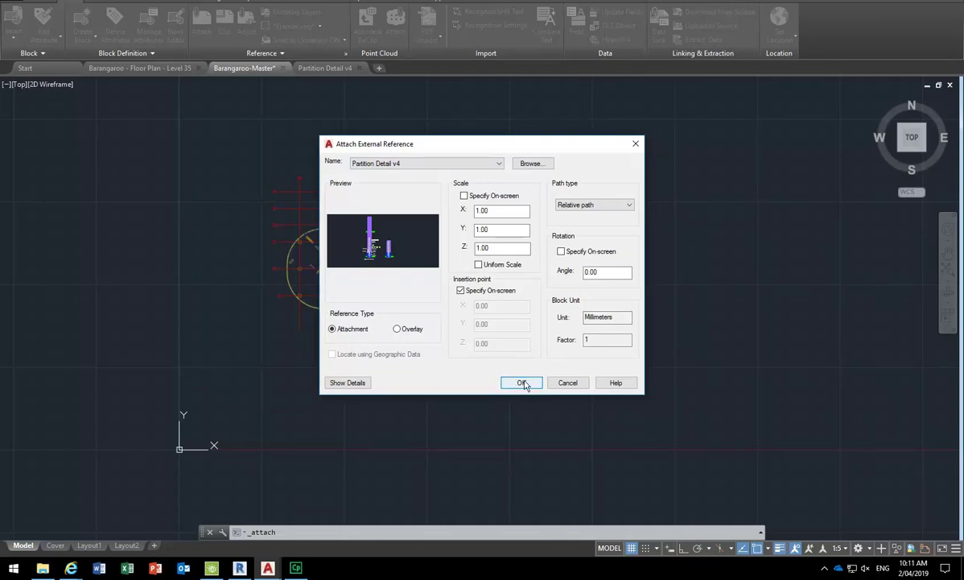
pyautogui.click(561, 252)
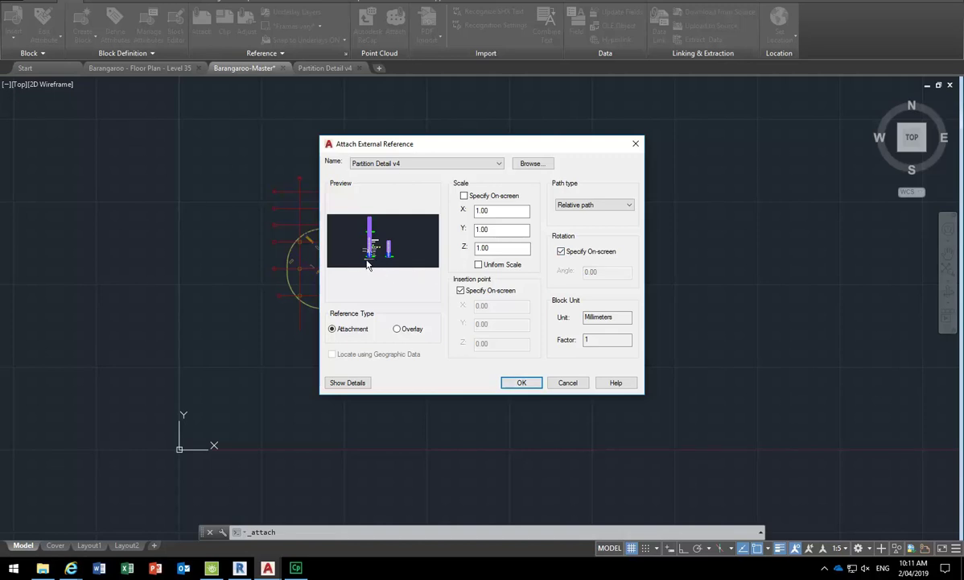
pyautogui.moveTo(437, 144); pyautogui.dragTo(676, 207)
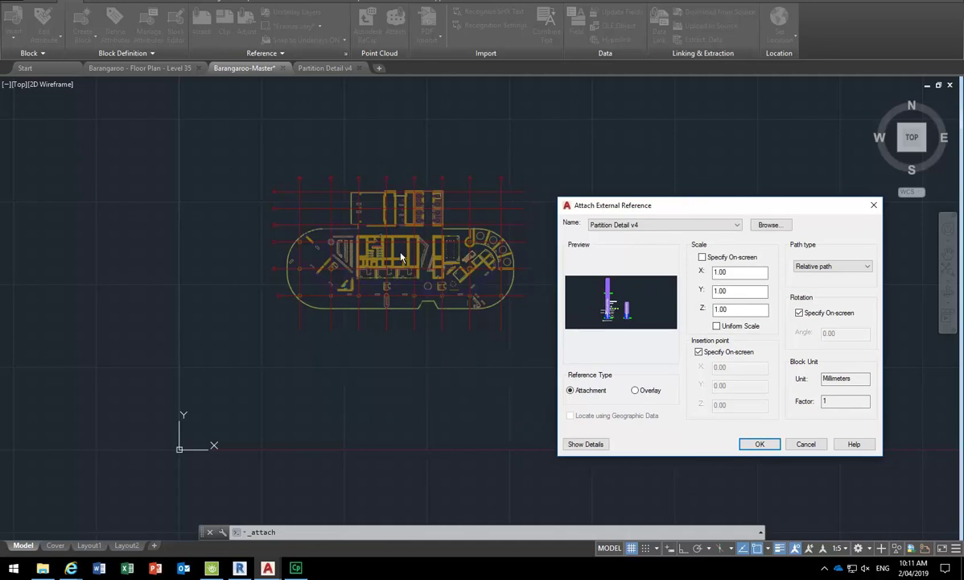
pyautogui.click(799, 314)
pyautogui.click(763, 444)
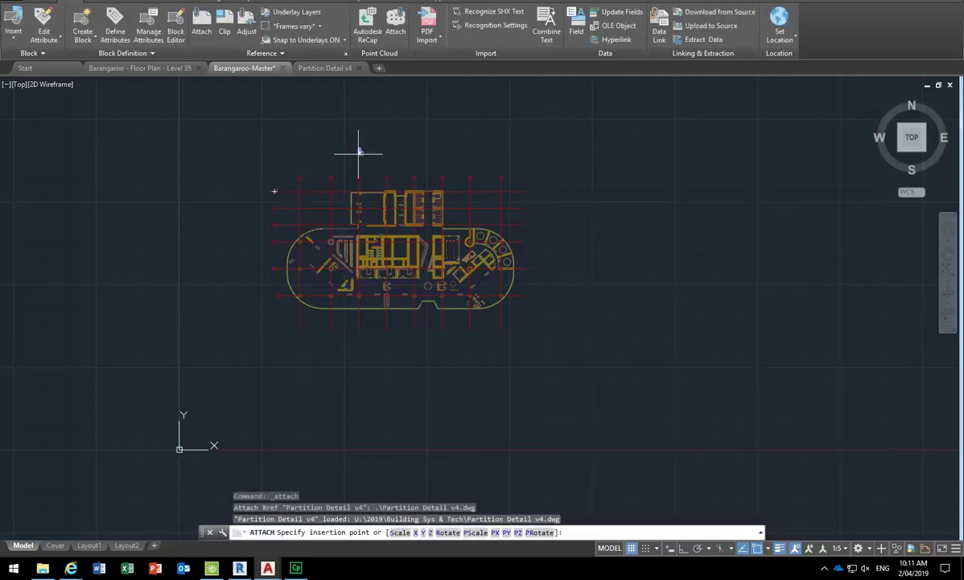
# Place the partition detail reference outside the floor plan's curved east end and rotate it a quarter turn clockwise with ortho on.
pyautogui.scroll(2, 353, 155)
pyautogui.scroll(2, 345, 157)
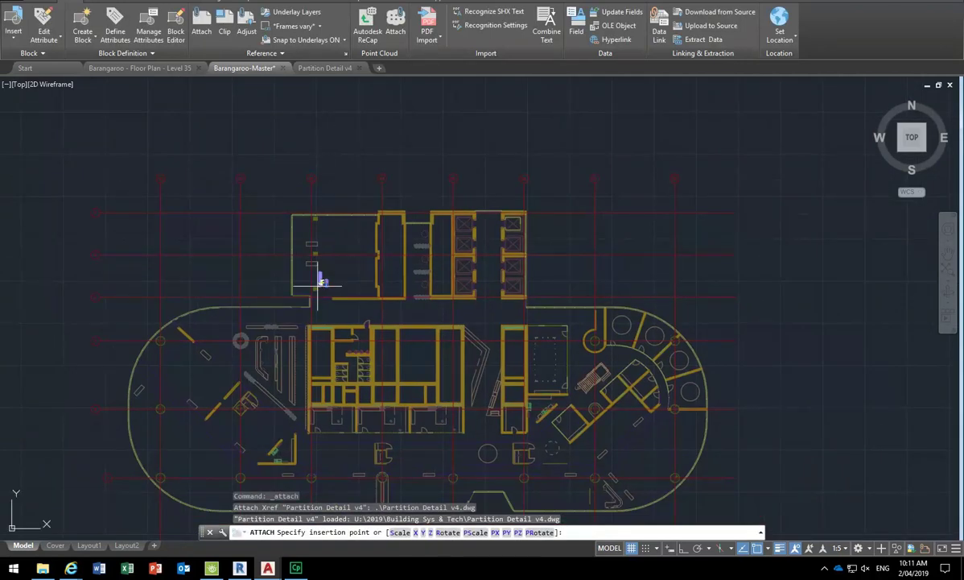
pyautogui.scroll(5, 322, 322)
pyautogui.click(334, 342)
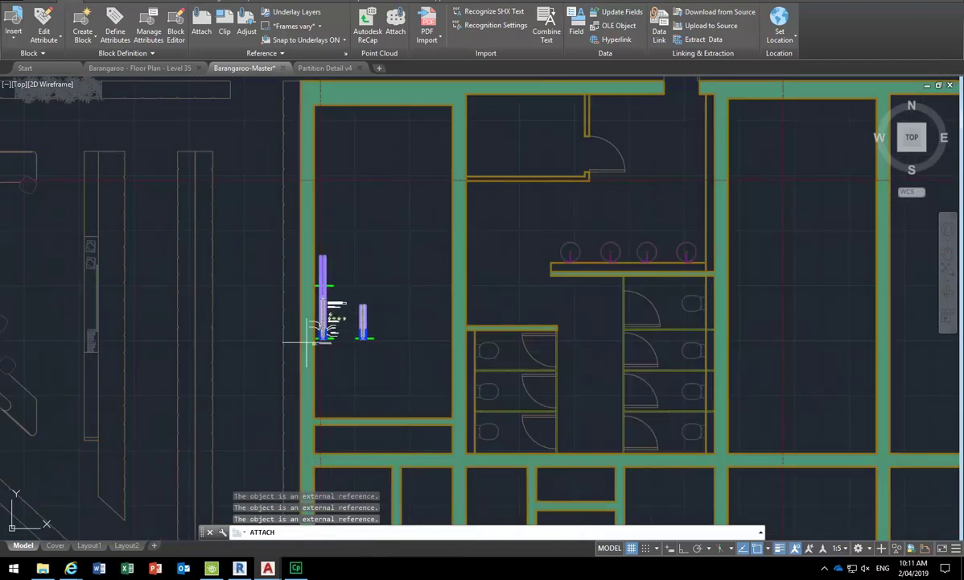
pyautogui.moveTo(555, 322)
pyautogui.mouseDown(button='middle')
pyautogui.moveTo(373, 313)
pyautogui.moveTo(384, 318)
pyautogui.mouseUp(button='middle')
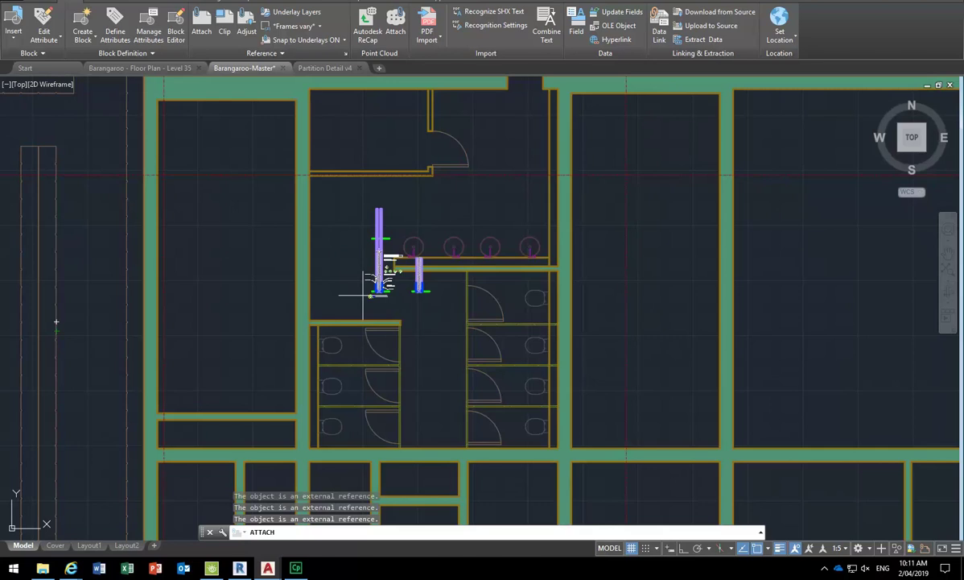
pyautogui.scroll(-6, 368, 294)
pyautogui.moveTo(368, 294)
pyautogui.mouseDown(button='middle')
pyautogui.moveTo(459, 265)
pyautogui.moveTo(575, 273)
pyautogui.mouseUp(button='middle')
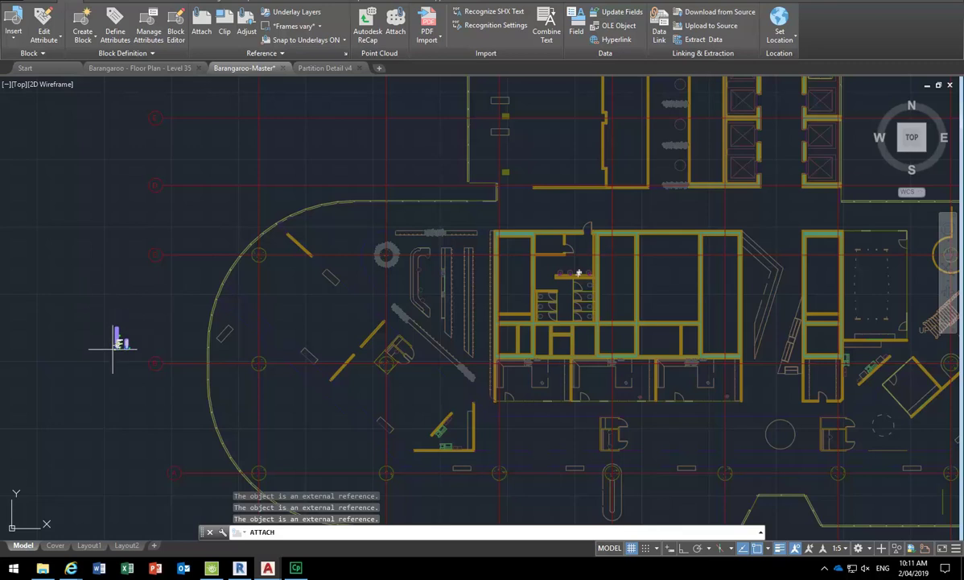
pyautogui.scroll(-2, 101, 310)
pyautogui.scroll(2, 313, 318)
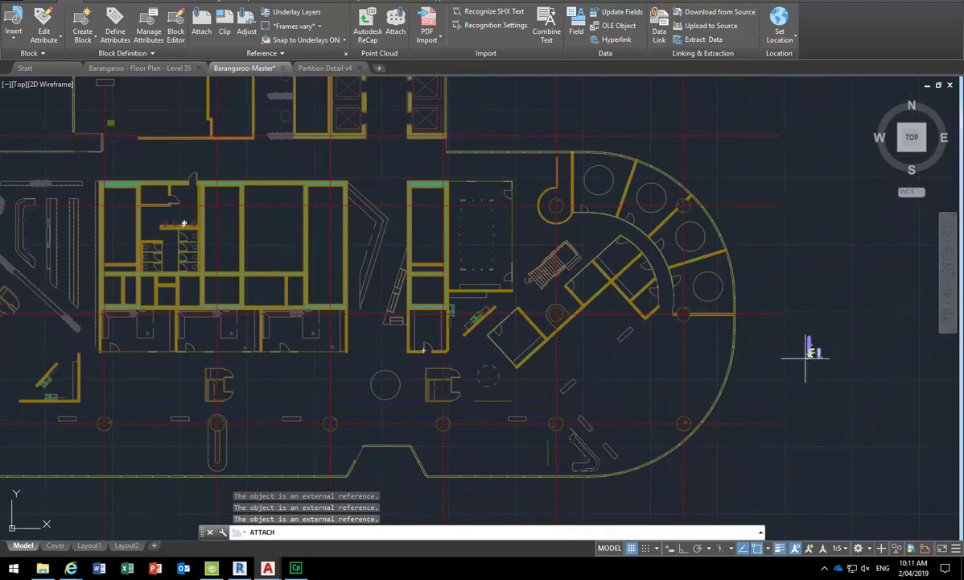
pyautogui.moveTo(850, 344); pyautogui.dragTo(757, 345, button='middle')
pyautogui.click(762, 358)
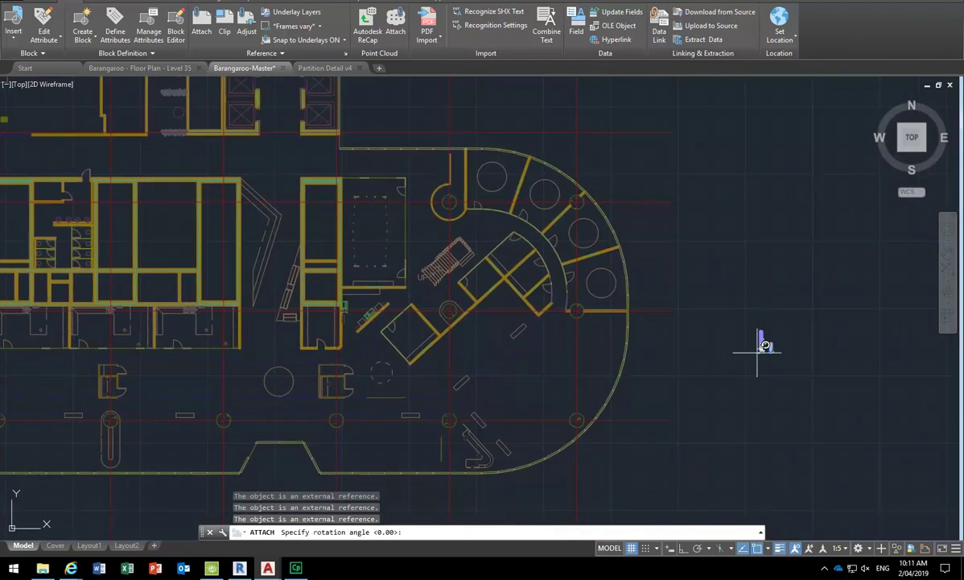
pyautogui.press('F8')
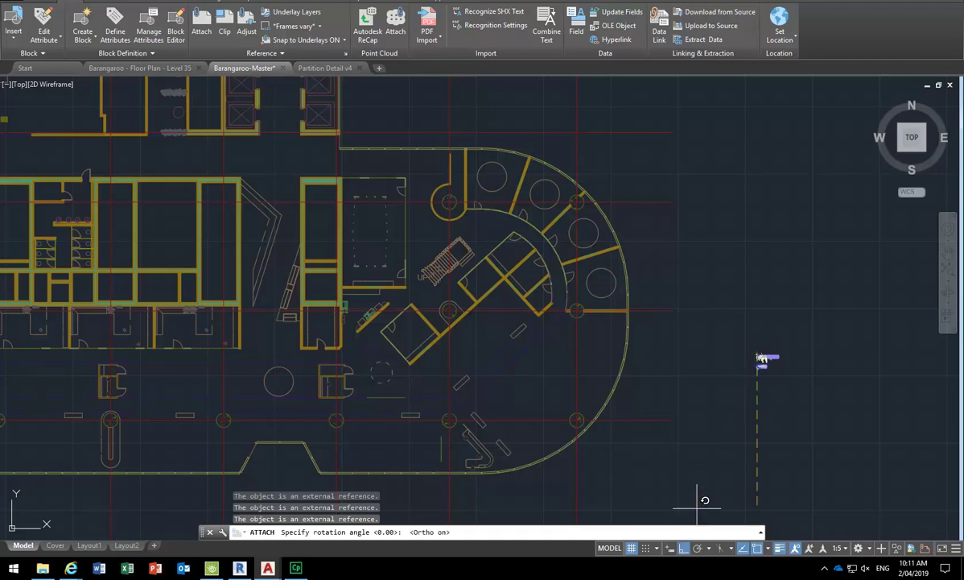
pyautogui.click(761, 409)
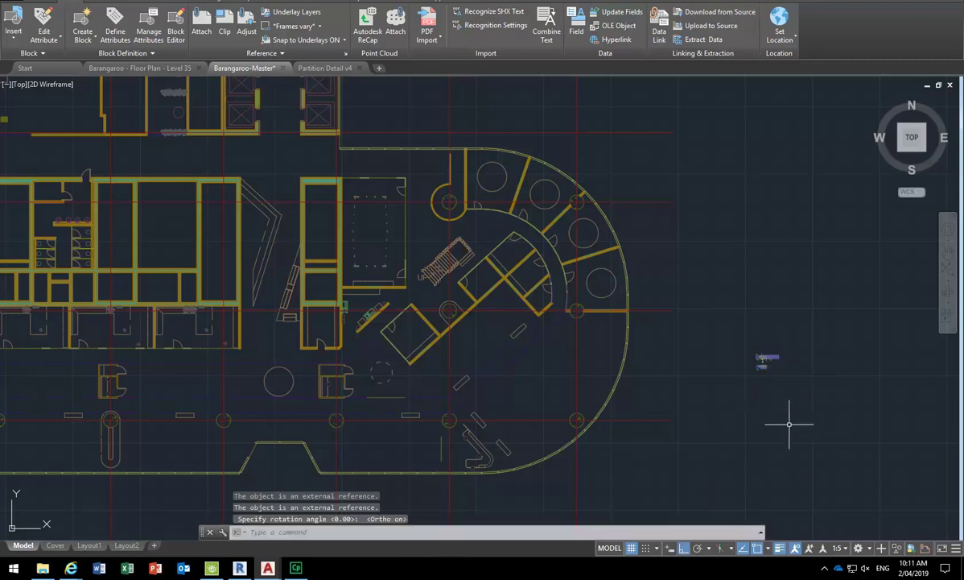
# Draw a horizontal projection line from the upper wall face beside the small room's door to past the partition detail.
pyautogui.scroll(4, 329, 341)
pyautogui.scroll(10, 329, 342)
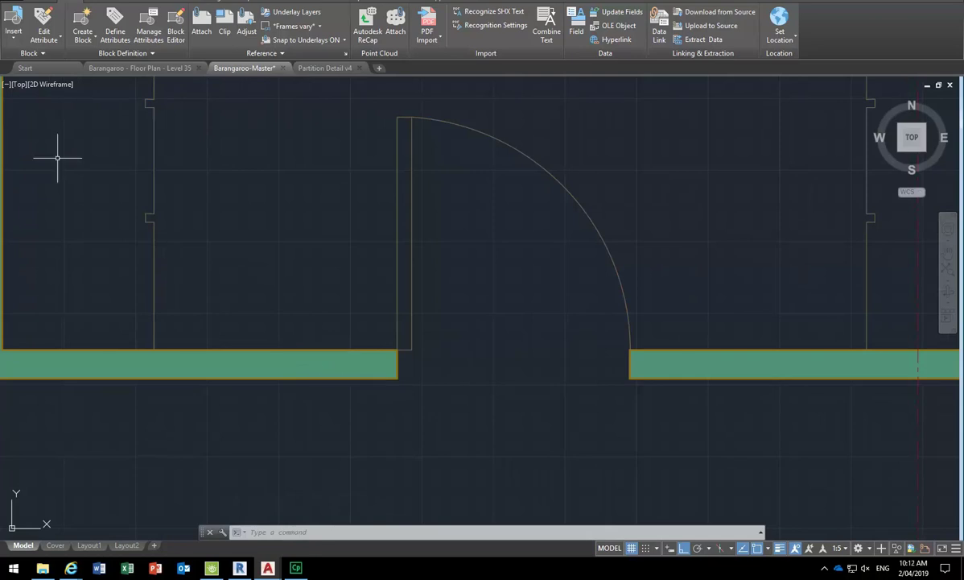
pyautogui.click(41, 21)
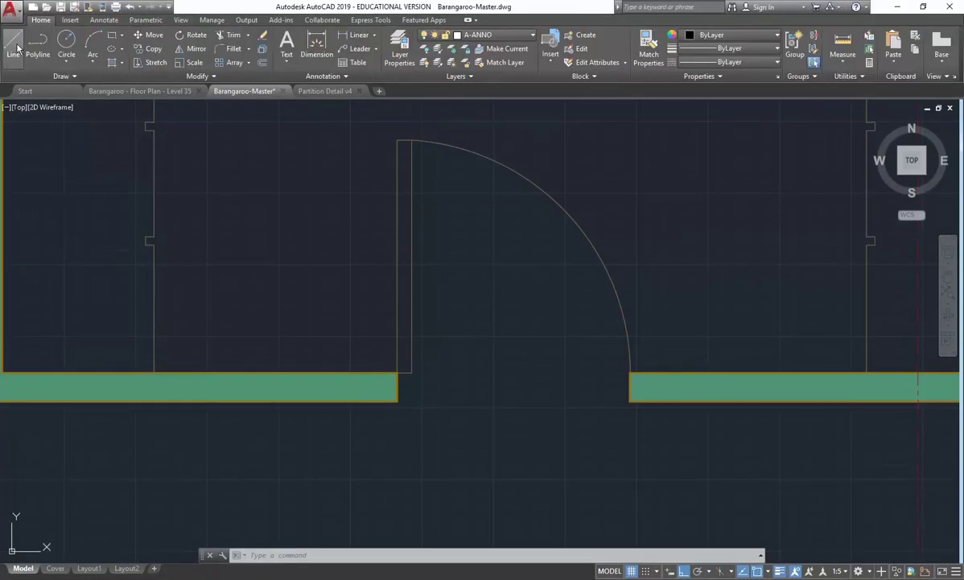
pyautogui.click(15, 48)
pyautogui.click(266, 373)
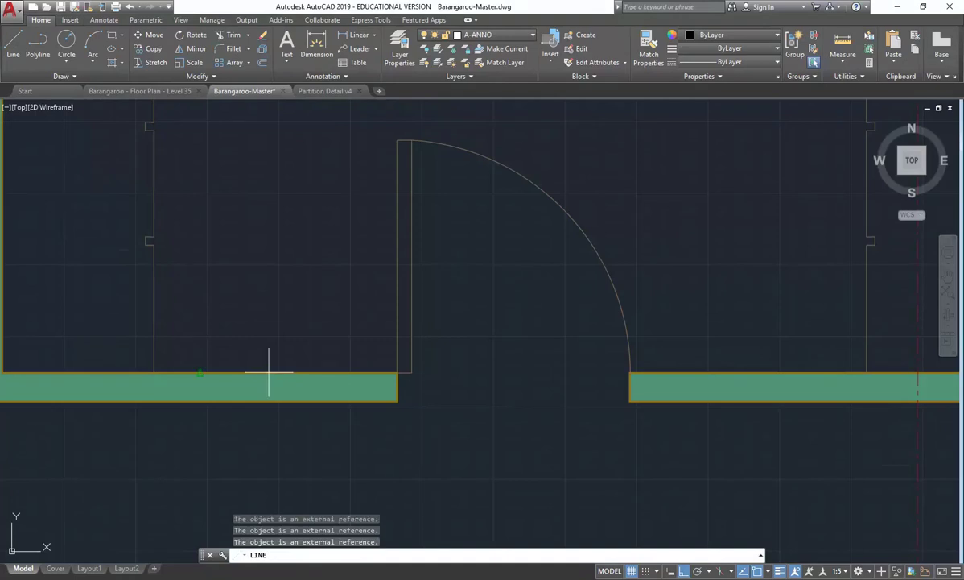
pyautogui.scroll(-12, 530, 319)
pyautogui.moveTo(624, 319); pyautogui.dragTo(166, 346, button='middle')
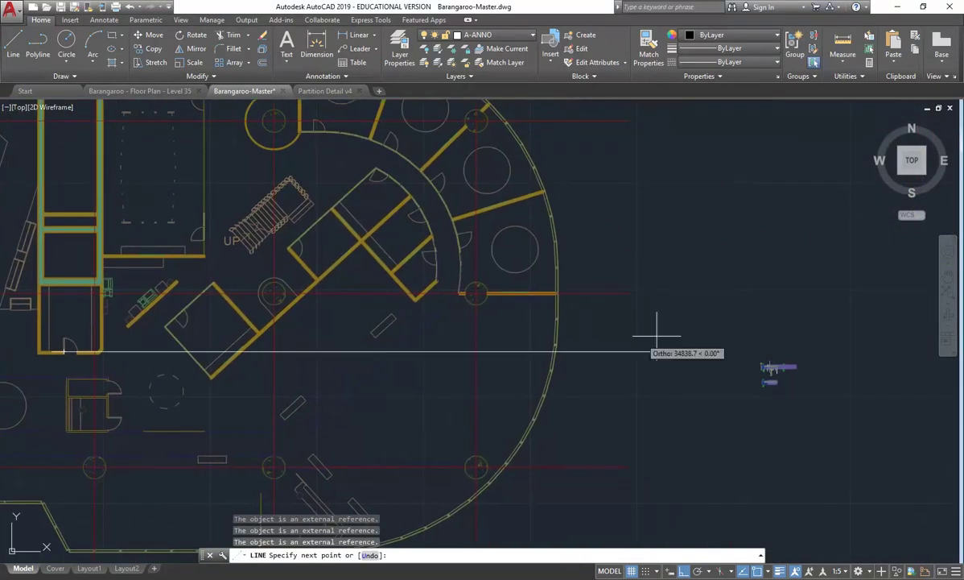
pyautogui.click(871, 329)
pyautogui.rightClick(826, 302)
pyautogui.click(831, 313)
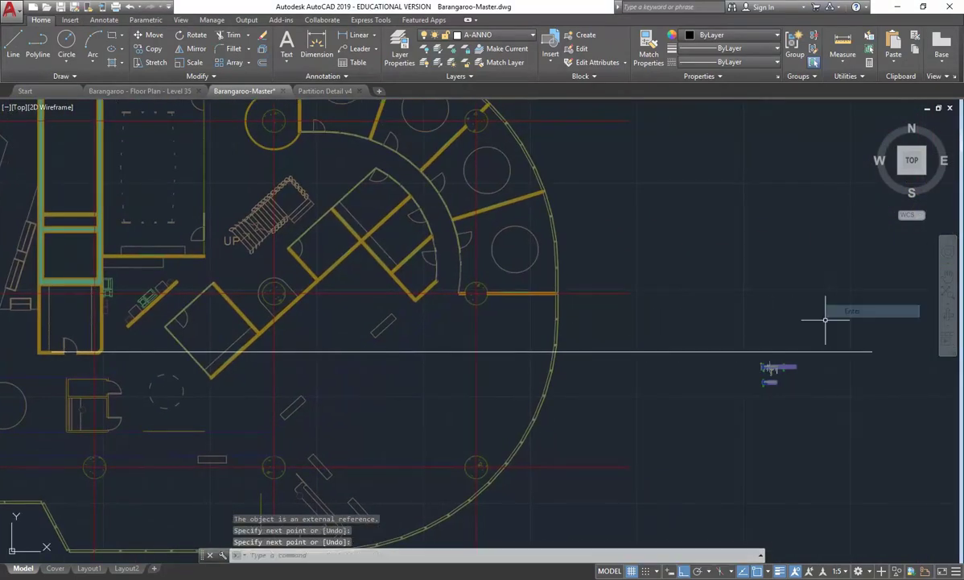
# Move the partition detail reference vertically so the upper outer face of its main wall lies on the projection line.
pyautogui.scroll(2, 732, 360)
pyautogui.moveTo(732, 360); pyautogui.dragTo(516, 301, button='middle')
pyautogui.scroll(2, 517, 300)
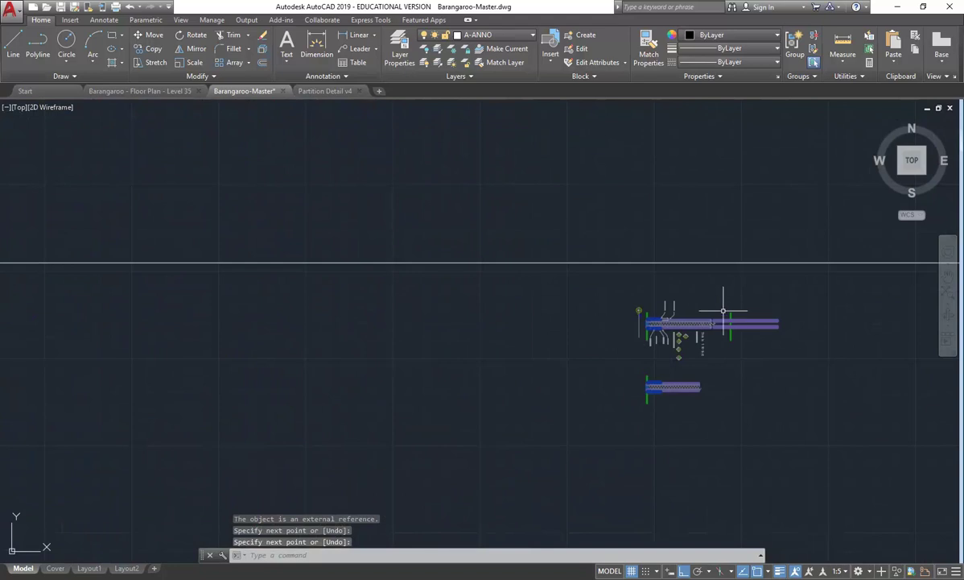
pyautogui.press('Return')
pyautogui.click(663, 319)
pyautogui.click(41, 19)
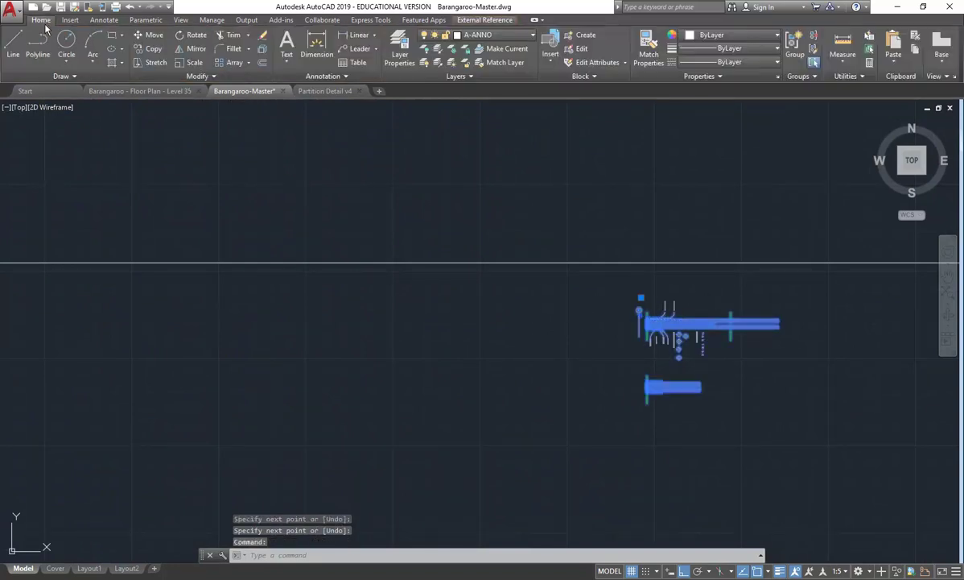
pyautogui.click(141, 40)
pyautogui.moveTo(723, 273); pyautogui.dragTo(487, 293, button='middle')
pyautogui.scroll(2, 528, 286)
pyautogui.scroll(3, 415, 328)
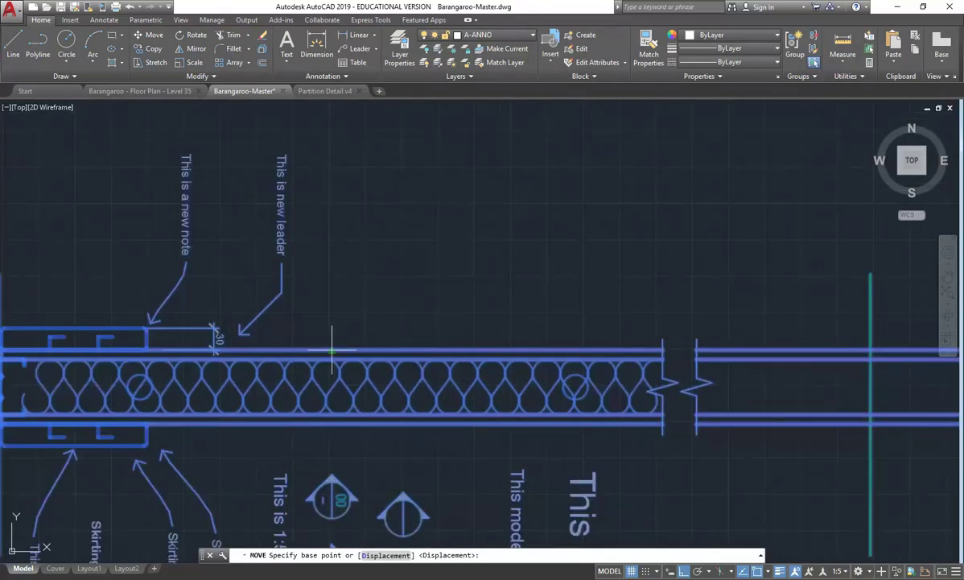
pyautogui.click(331, 351)
pyautogui.scroll(-5, 328, 254)
pyautogui.moveTo(328, 255); pyautogui.dragTo(452, 280, button='middle')
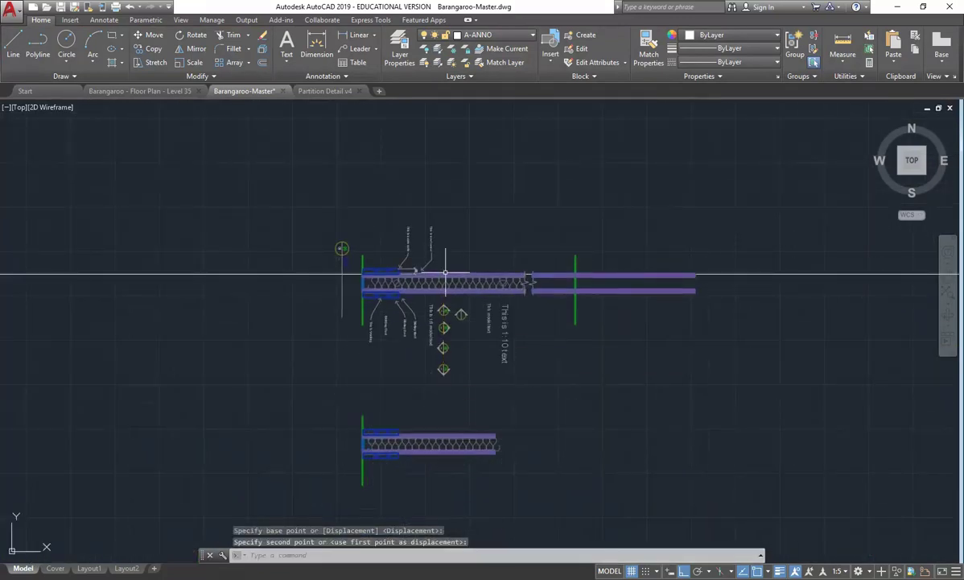
# Copy the projection line straight down from the wall's upper face to its lower face.
pyautogui.scroll(-5, 441, 256)
pyautogui.moveTo(322, 256); pyautogui.dragTo(409, 256, button='middle')
pyautogui.click(412, 258)
pyautogui.scroll(-4, 235, 248)
pyautogui.moveTo(239, 250); pyautogui.dragTo(670, 262, button='middle')
pyautogui.scroll(8, 350, 258)
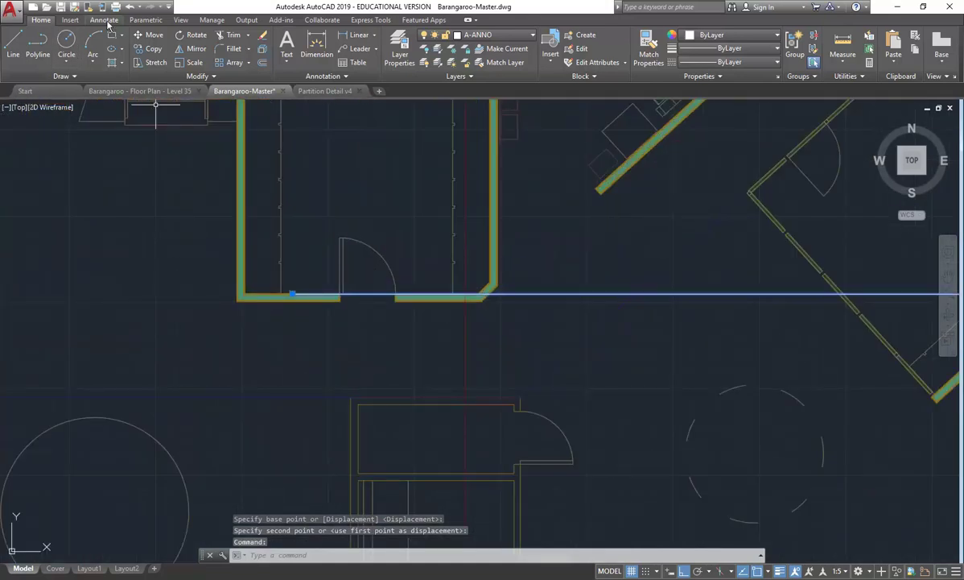
pyautogui.click(149, 48)
pyautogui.scroll(6, 376, 297)
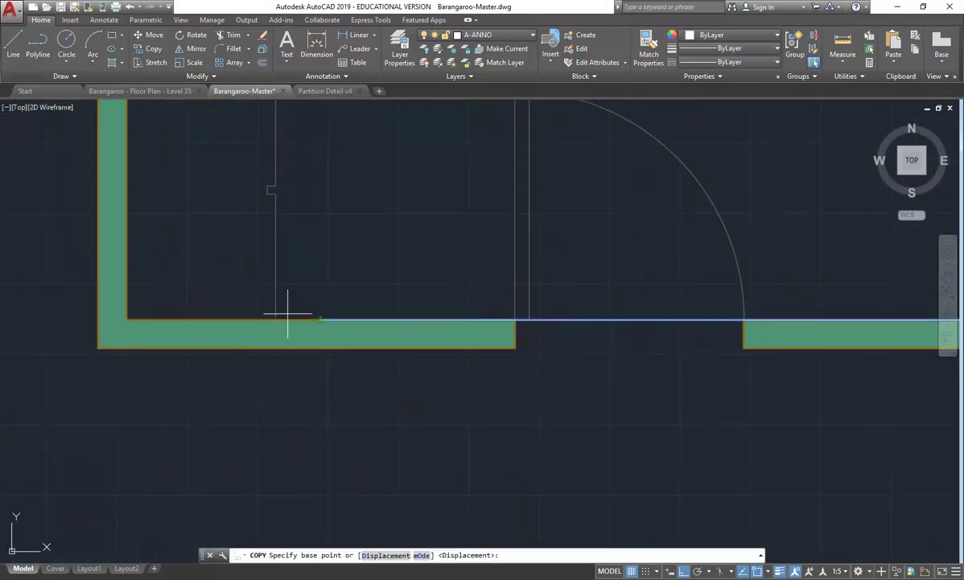
pyautogui.click(320, 319)
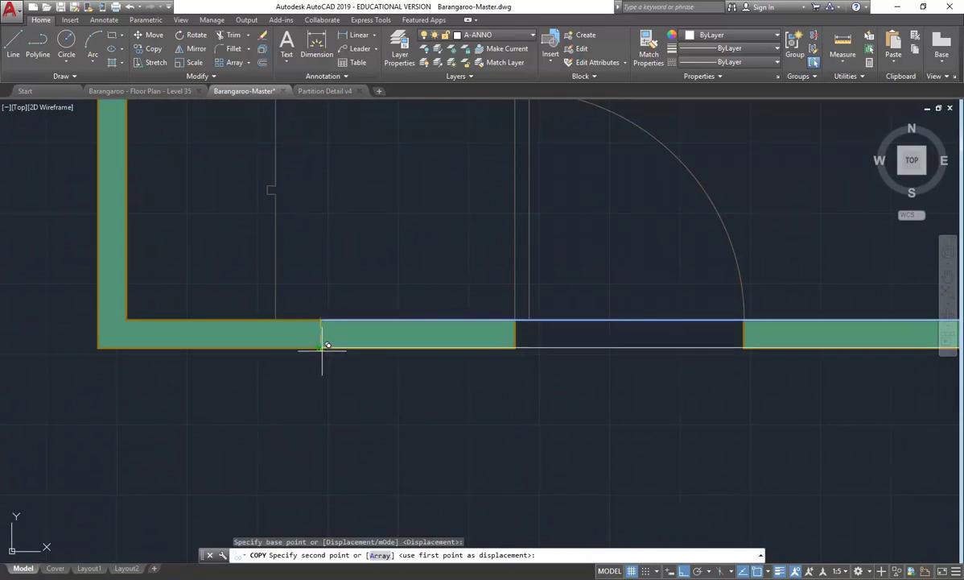
pyautogui.rightClick(320, 269)
pyautogui.click(326, 275)
pyautogui.scroll(-10, 366, 263)
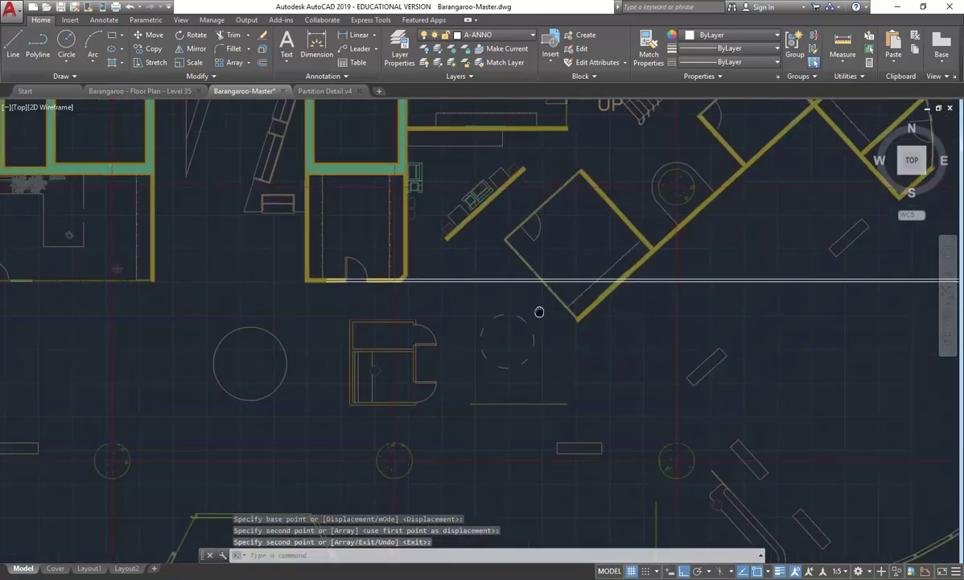
# Examine how the two projection lines align with the outer faces of the partition detail's wall.
pyautogui.scroll(4, 88, 363)
pyautogui.moveTo(448, 252); pyautogui.dragTo(215, 333, button='middle')
pyautogui.scroll(5, 443, 298)
pyautogui.scroll(3, 218, 415)
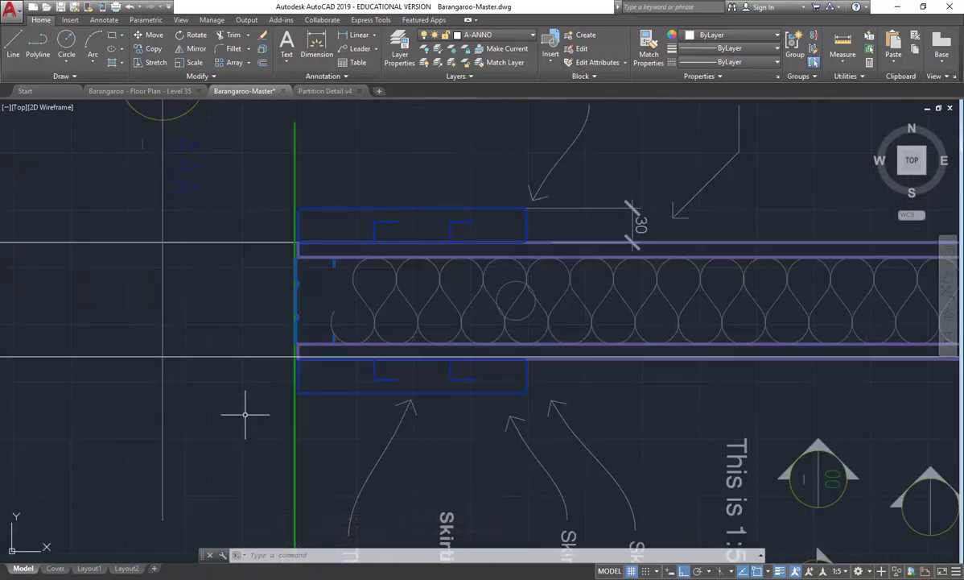
pyautogui.scroll(-5, 246, 414)
pyautogui.moveTo(245, 415)
pyautogui.mouseDown(button='middle')
pyautogui.moveTo(288, 350)
pyautogui.moveTo(352, 308)
pyautogui.moveTo(394, 296)
pyautogui.mouseUp(button='middle')
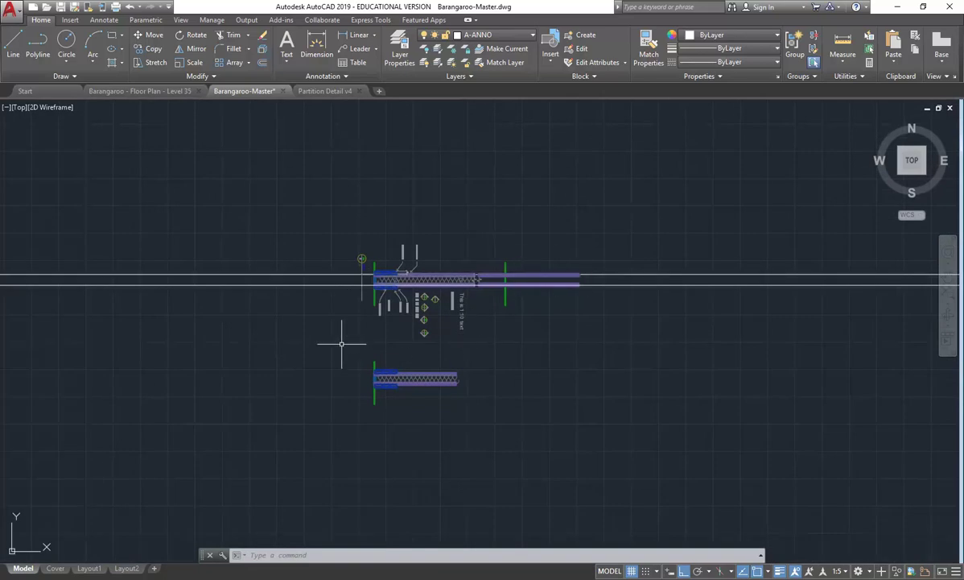
pyautogui.scroll(-2, 229, 239)
pyautogui.moveTo(230, 236); pyautogui.dragTo(266, 237, button='middle')
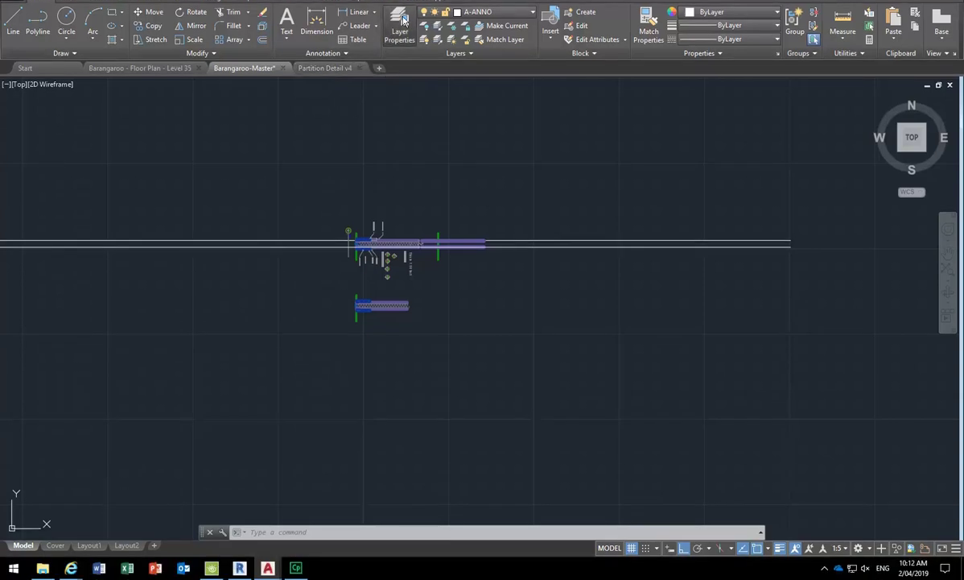
# Create a new layer named PROJECTION-LINES.
pyautogui.click(403, 21)
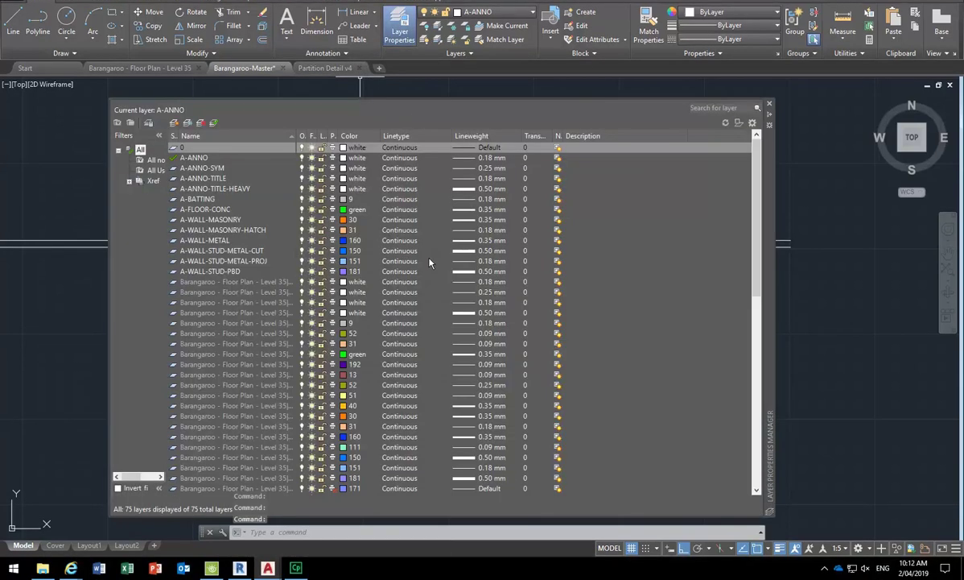
pyautogui.click(174, 122)
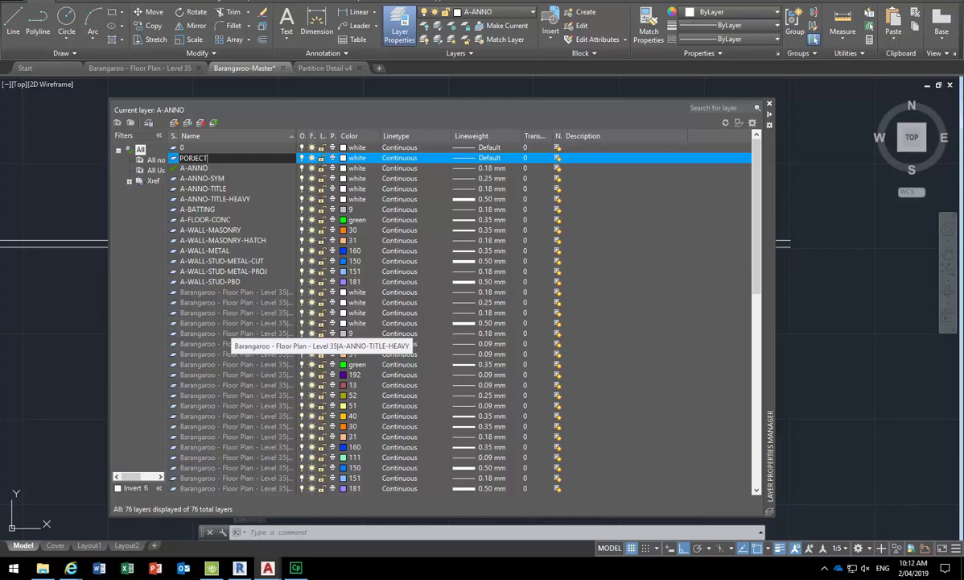
pyautogui.press('BackSpace')
pyautogui.press('BackSpace')
pyautogui.press('BackSpace')
pyautogui.press('BackSpace')
pyautogui.press('BackSpace')
pyautogui.write('ROJECTION-LINES')
pyautogui.press('Return')
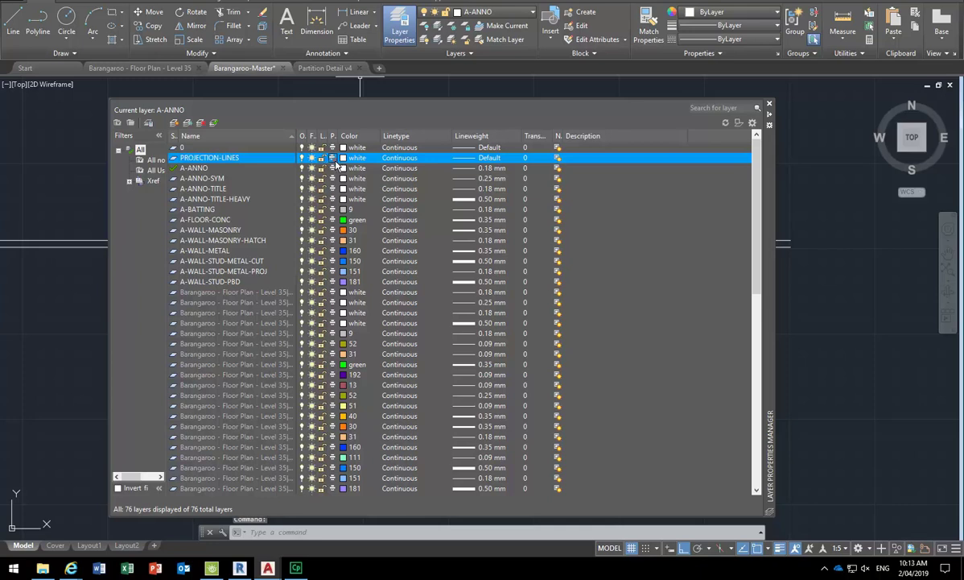
# Set the PROJECTION-LINES layer's colour to 9 and make it the current layer.
pyautogui.click(346, 158)
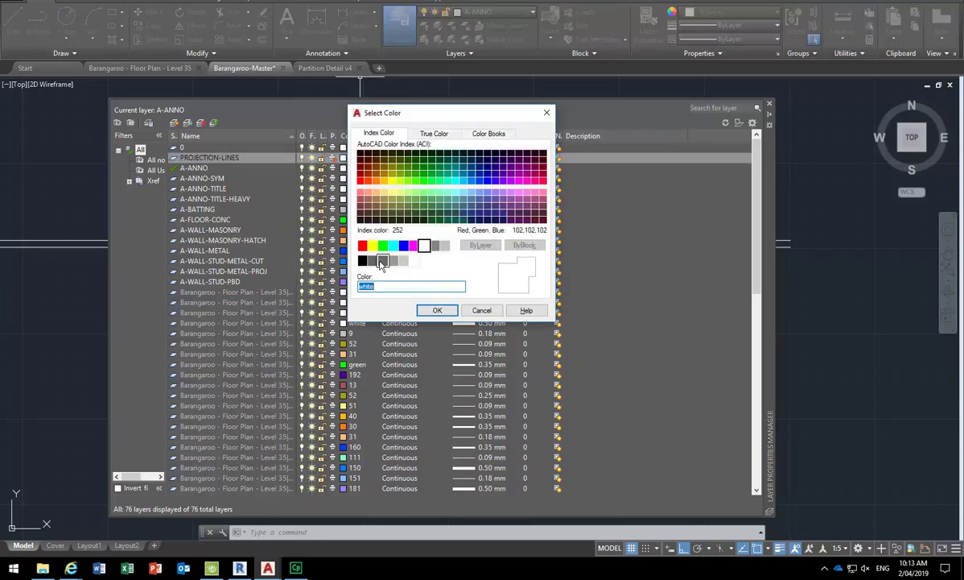
pyautogui.click(446, 247)
pyautogui.click(436, 310)
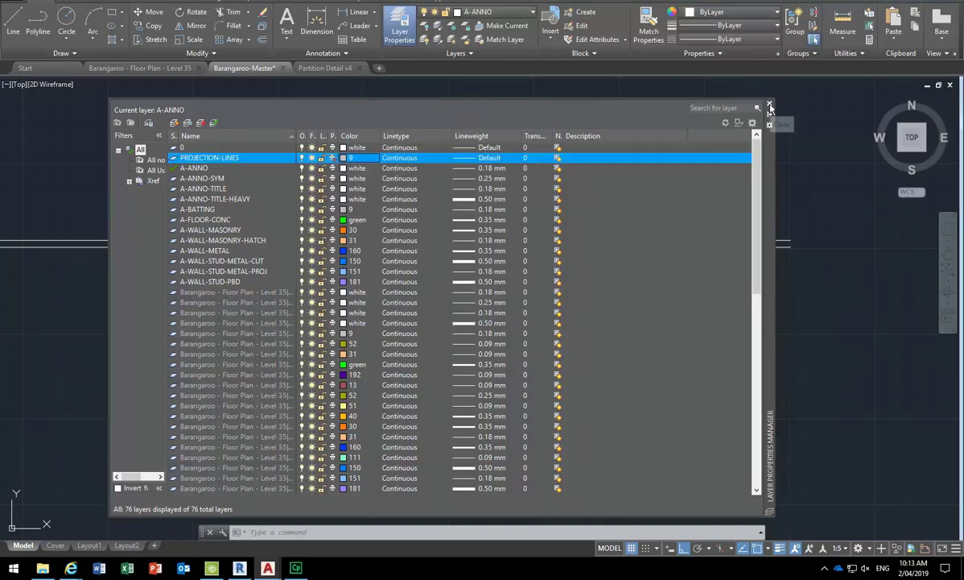
pyautogui.click(214, 122)
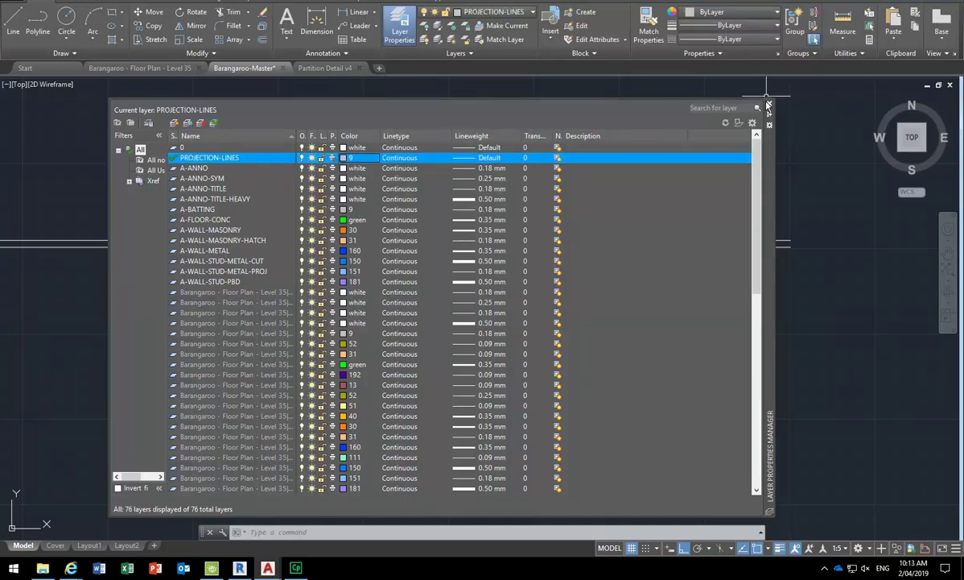
pyautogui.click(767, 105)
# Assign both horizontal projection lines to the PROJECTION-LINES layer.
pyautogui.click(260, 241)
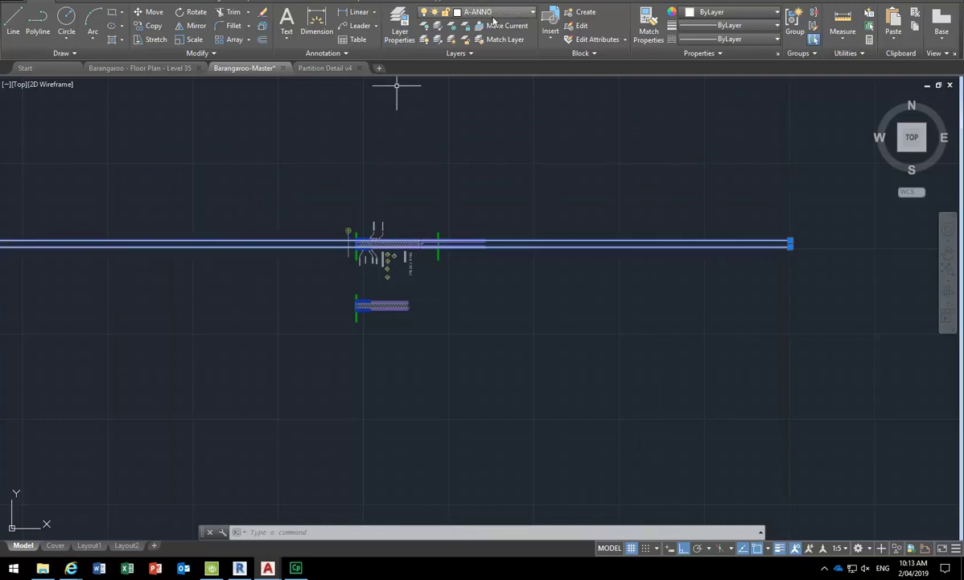
pyautogui.click(489, 13)
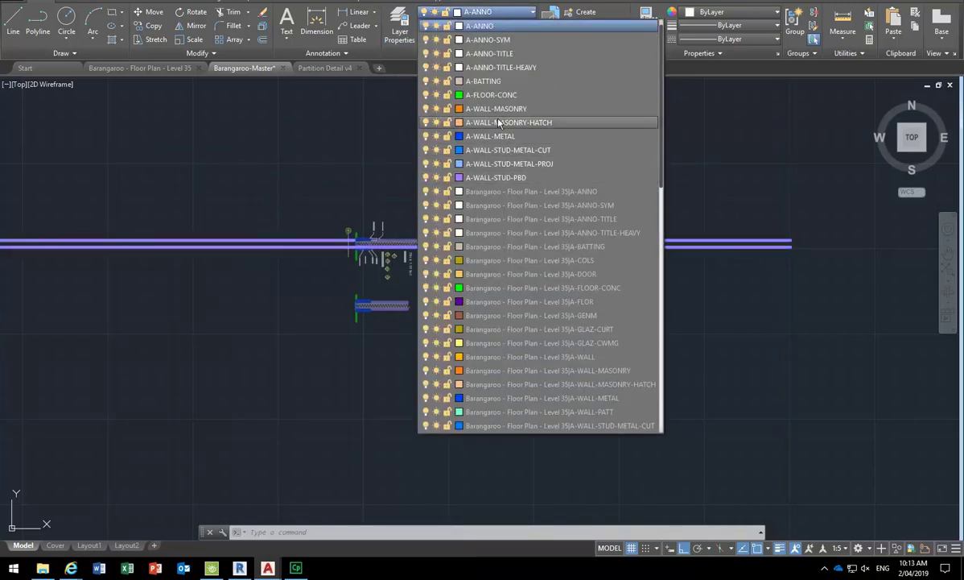
pyautogui.scroll(-9, 499, 135)
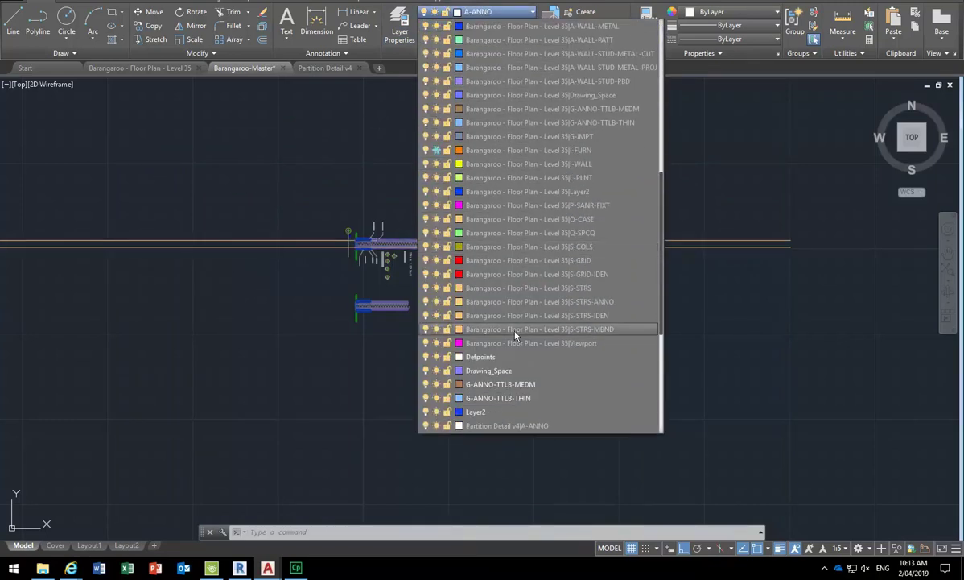
pyautogui.scroll(-6, 515, 334)
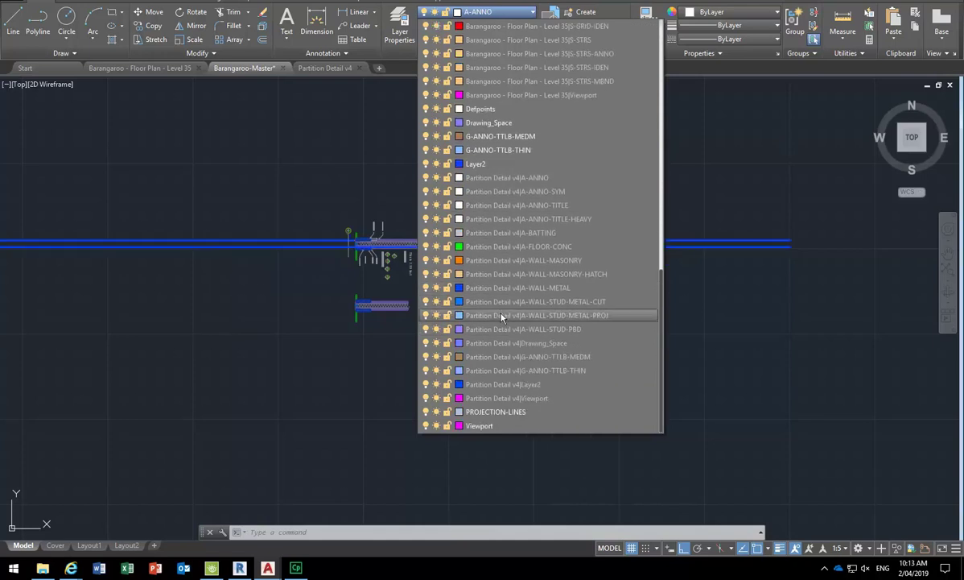
pyautogui.click(487, 412)
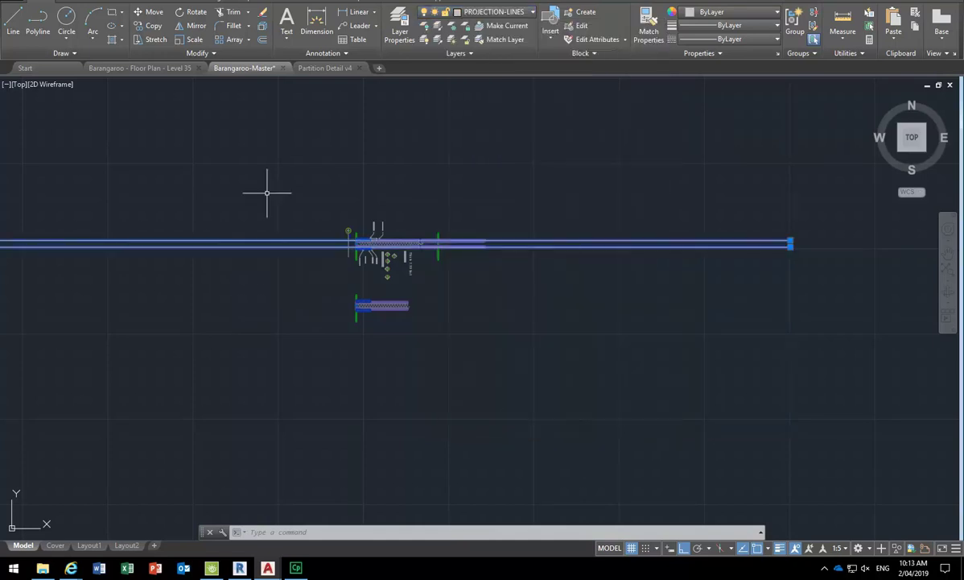
pyautogui.press('Escape')
pyautogui.press('Escape')
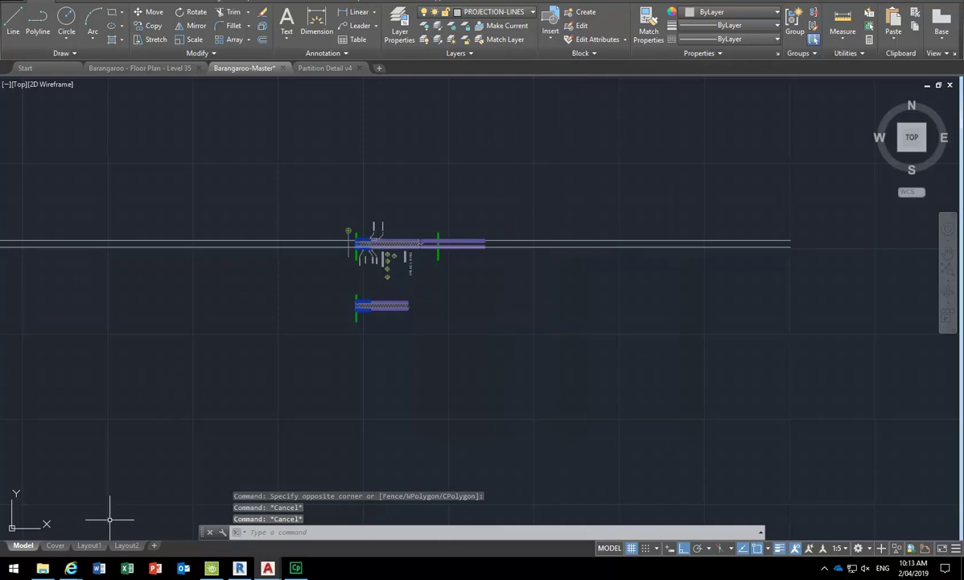
# Open Layout2 and make Viewport the current layer.
pyautogui.click(127, 545)
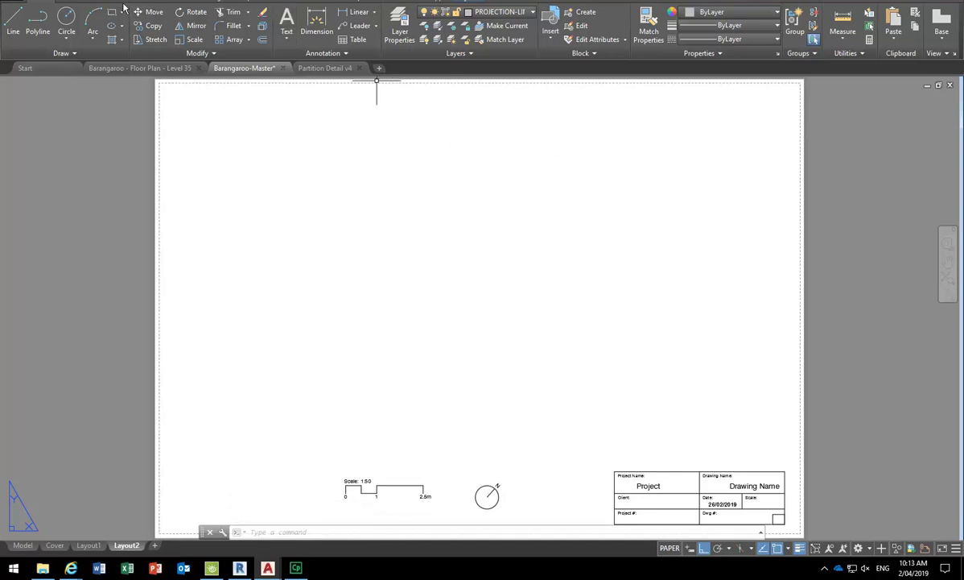
pyautogui.click(467, 20)
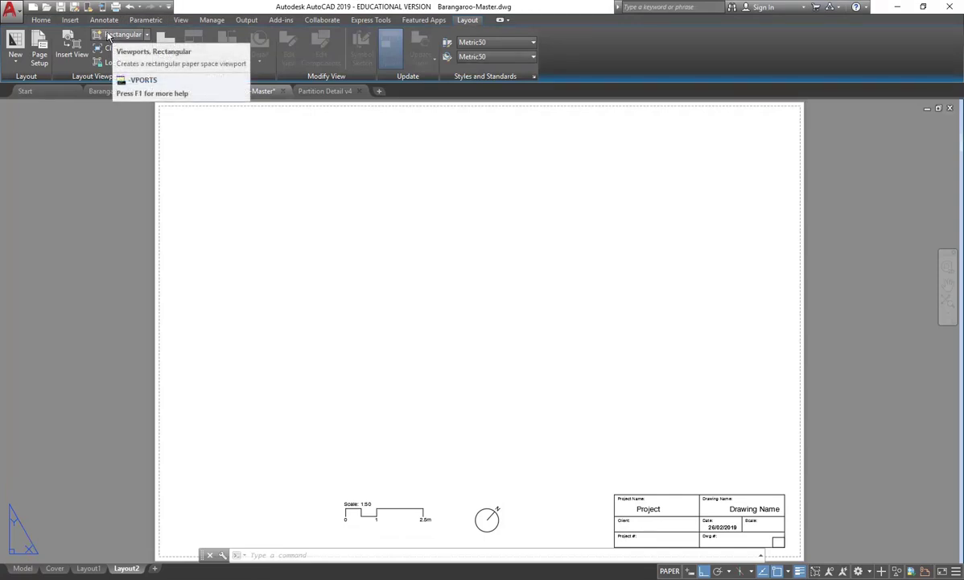
pyautogui.click(39, 20)
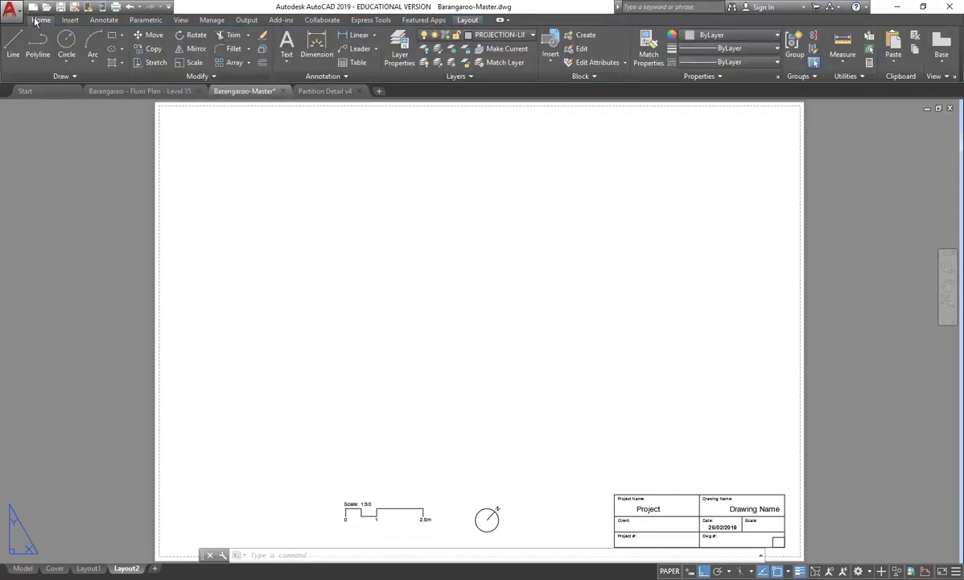
pyautogui.click(497, 35)
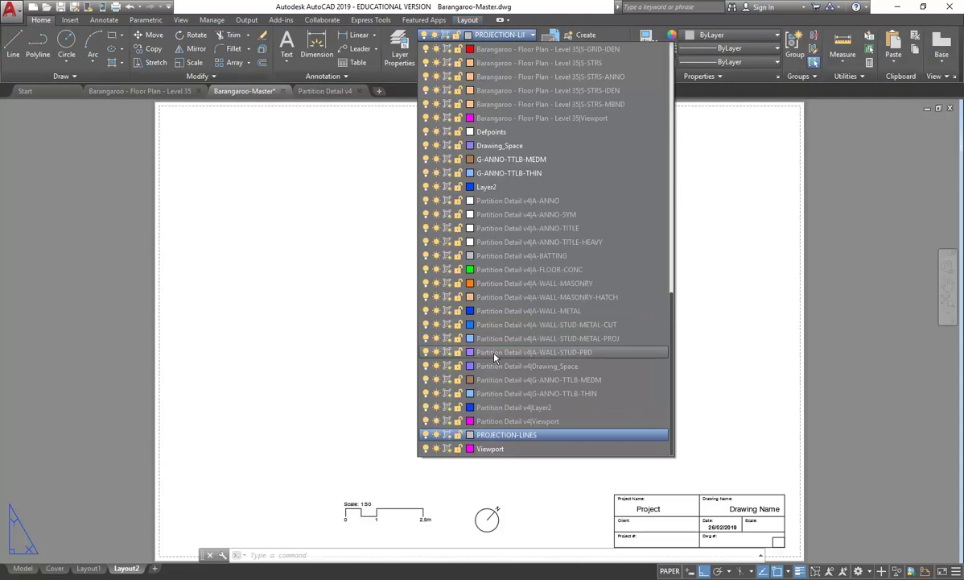
pyautogui.click(491, 448)
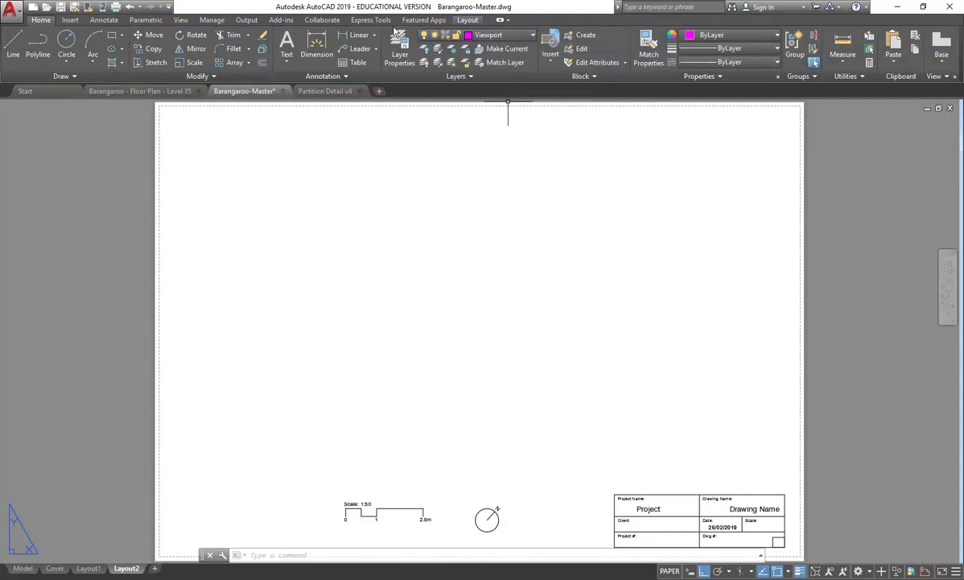
# Create a tall rectangular viewport covering the left part of the Layout2 sheet, above the scale bar.
pyautogui.click(465, 20)
pyautogui.click(112, 36)
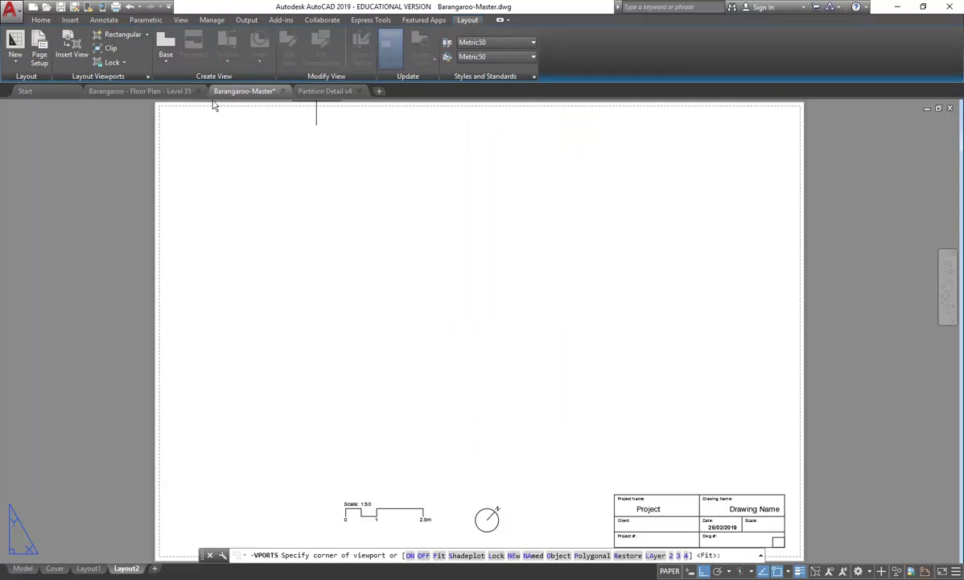
pyautogui.click(178, 120)
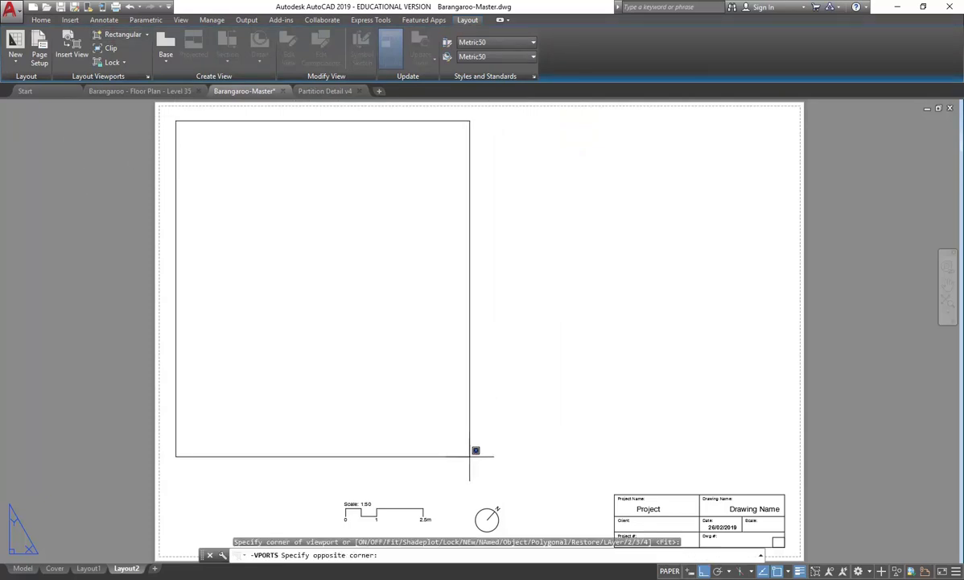
pyautogui.click(451, 460)
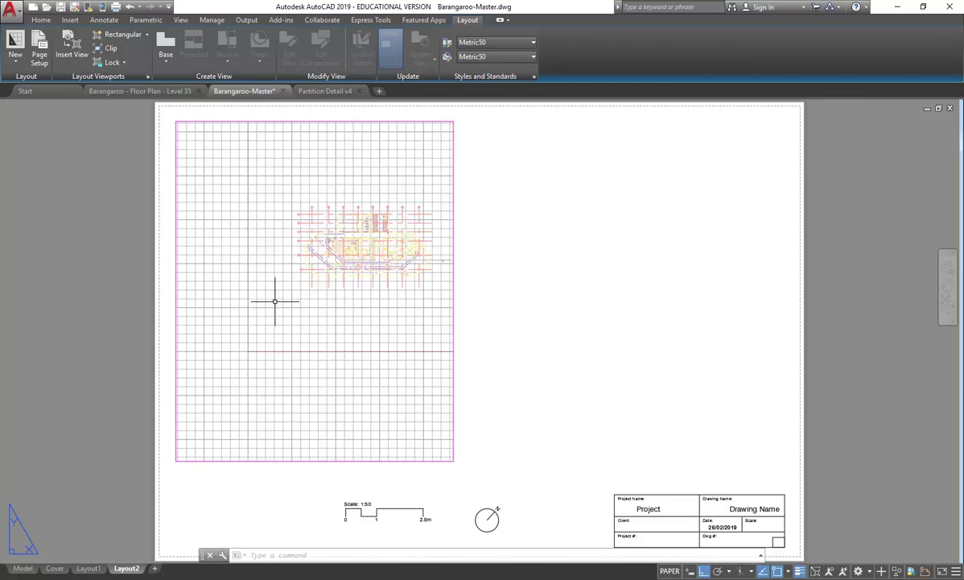
pyautogui.click(23, 567)
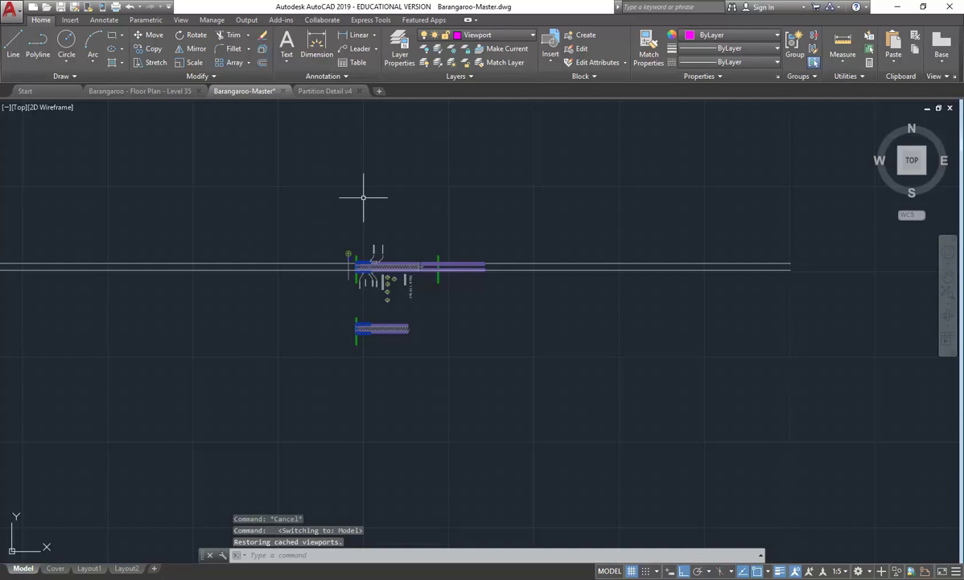
pyautogui.click(87, 568)
pyautogui.click(126, 568)
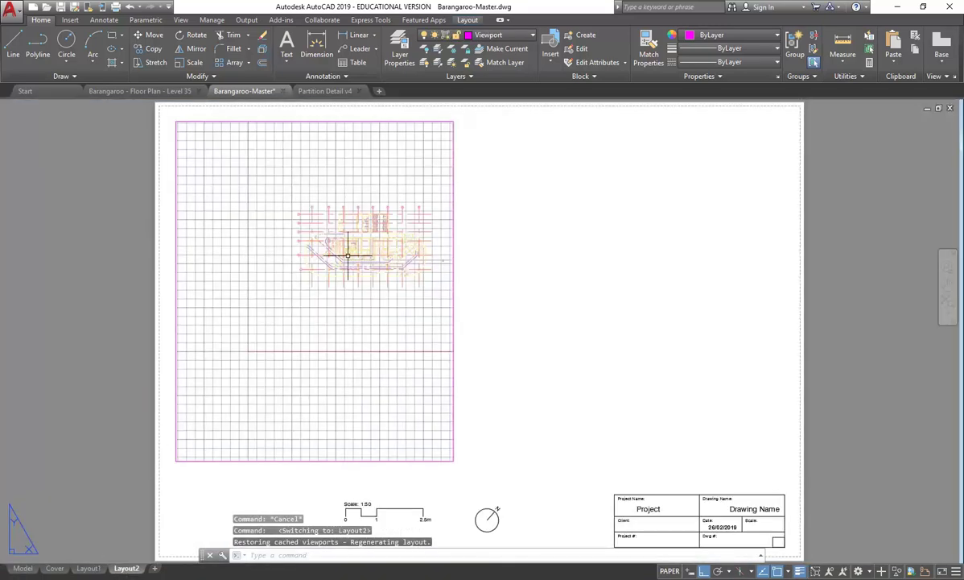
# Activate model space inside the new viewport and bring the whole Level 35 floor plan into its view.
pyautogui.doubleClick(320, 292)
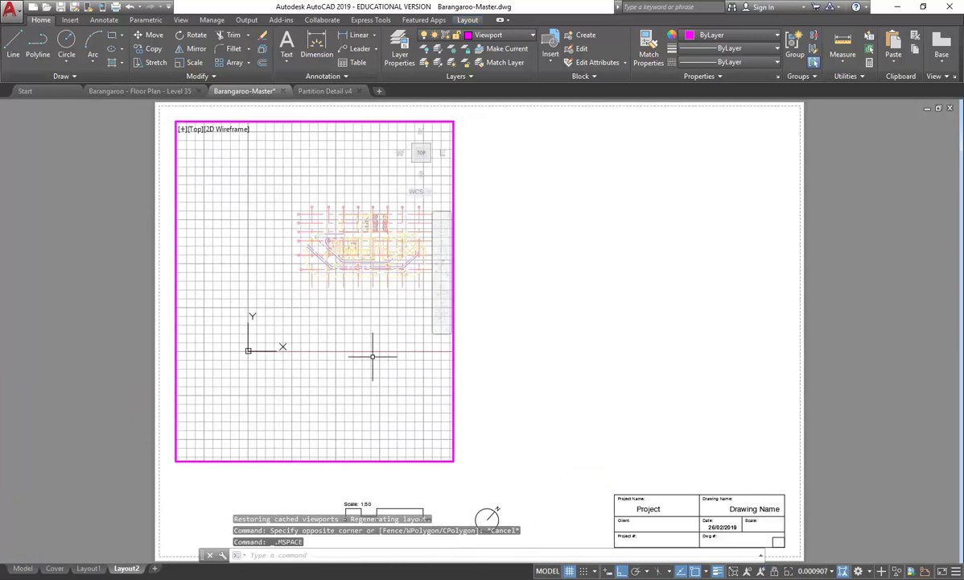
pyautogui.scroll(-2, 337, 274)
pyautogui.moveTo(338, 274); pyautogui.dragTo(262, 304, button='middle')
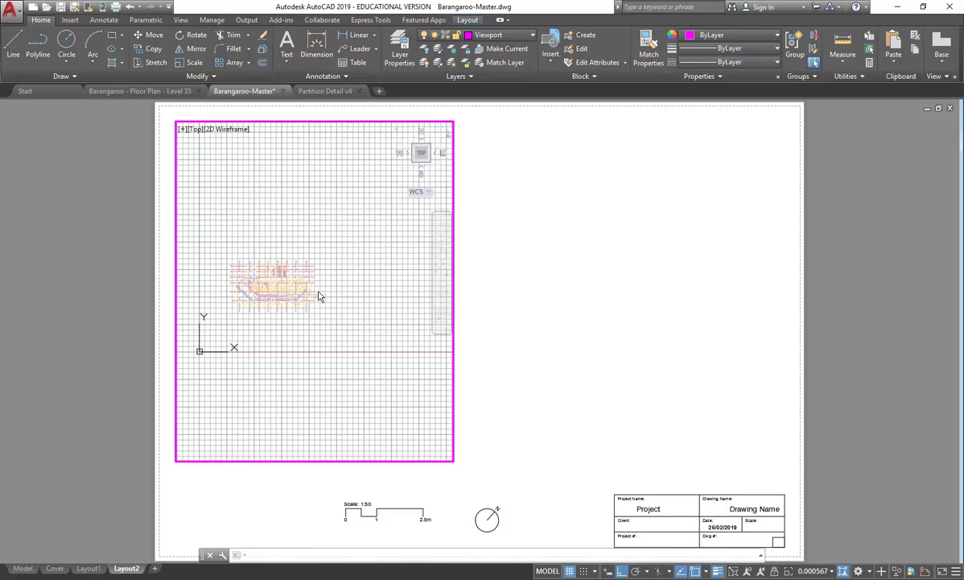
# Try rotating the viewport's view 90 degrees clockwise to stand the partition detail vertically.
pyautogui.doubleClick(319, 242)
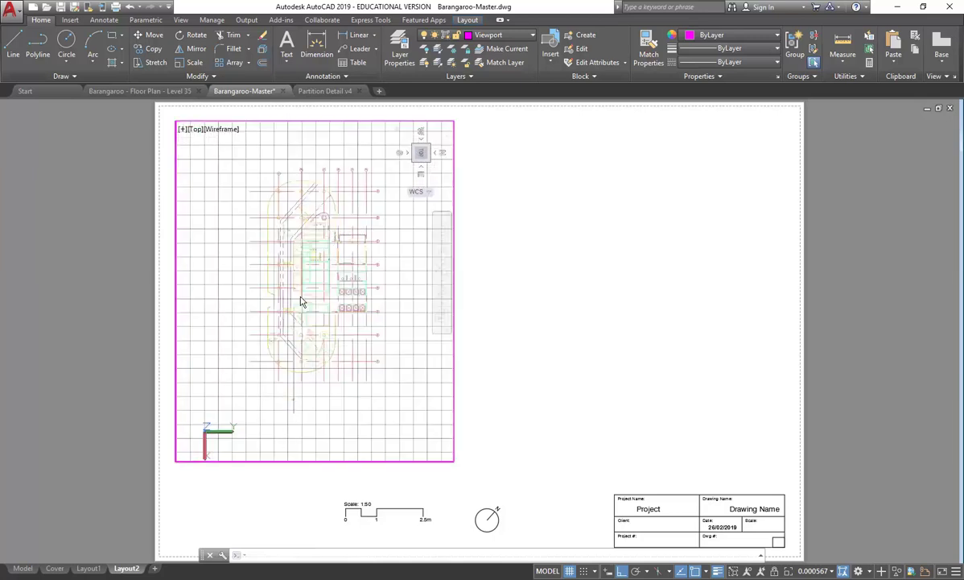
pyautogui.doubleClick(296, 429)
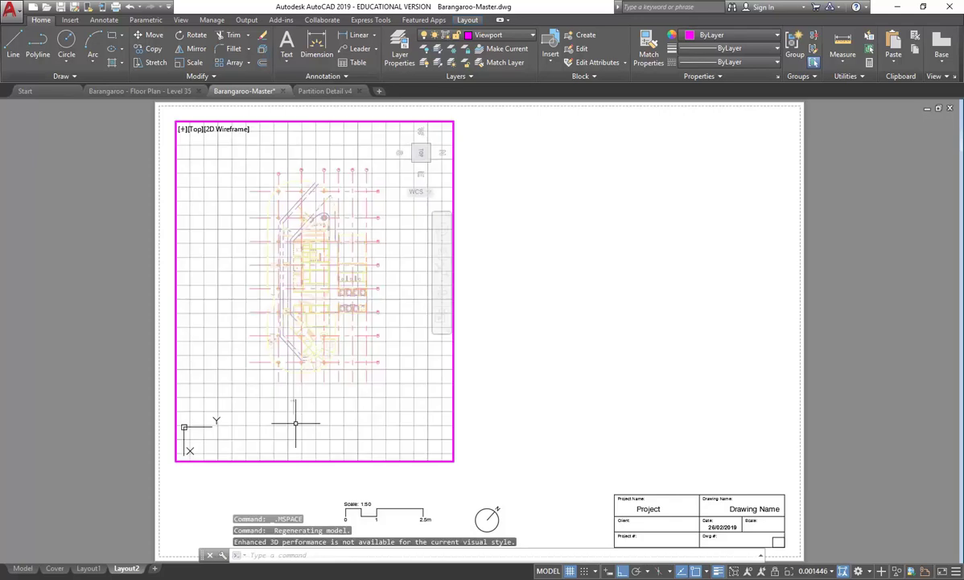
pyautogui.scroll(5, 296, 422)
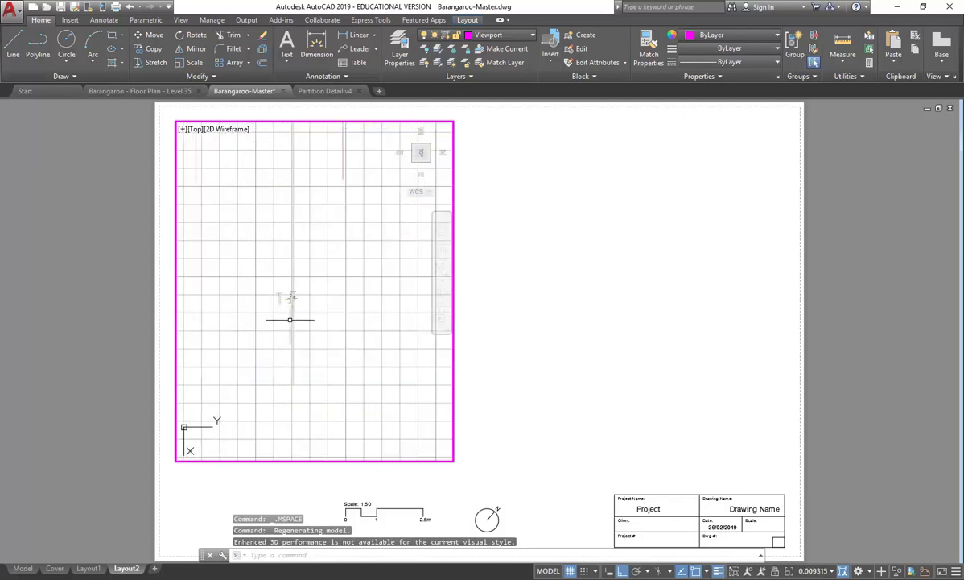
pyautogui.click(442, 131)
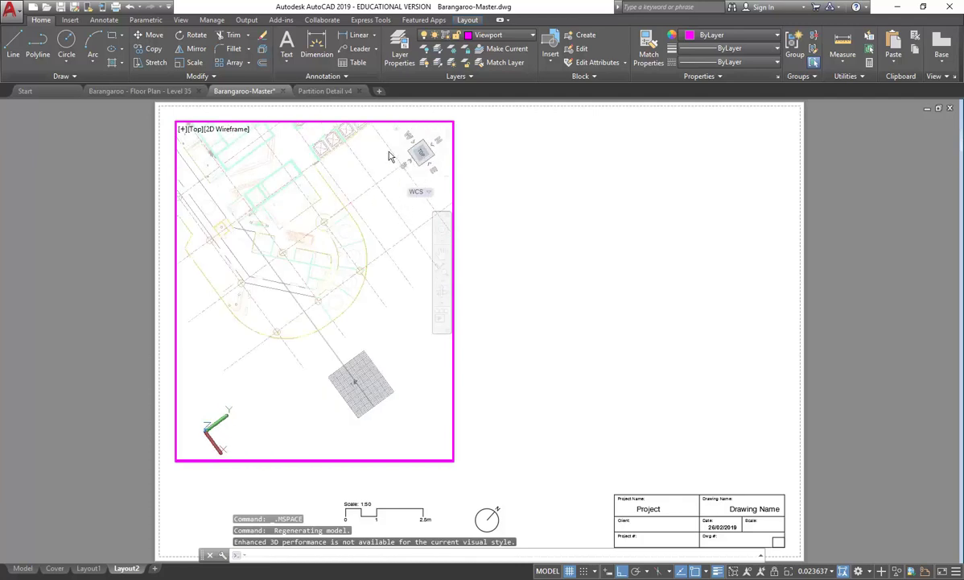
pyautogui.scroll(-2, 388, 222)
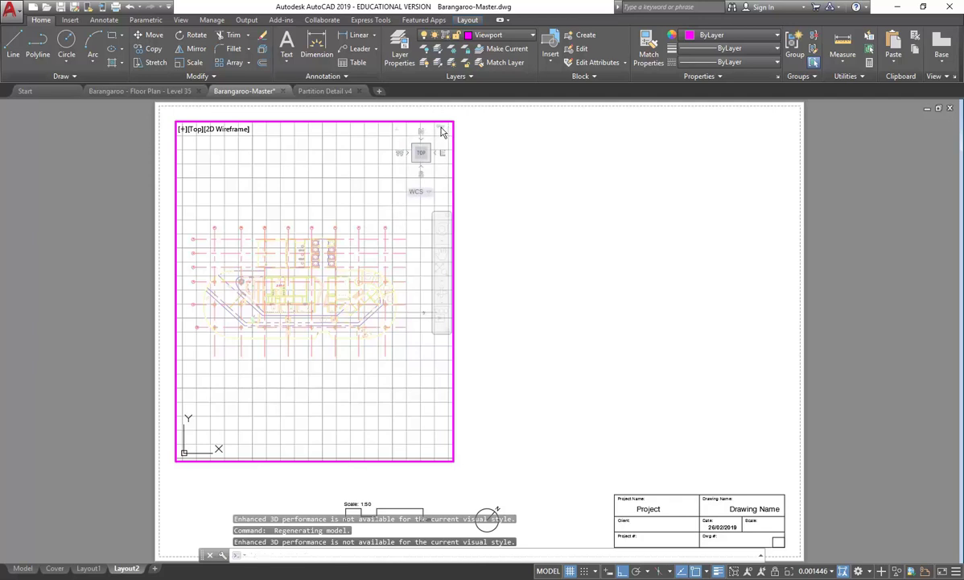
# Rotate the viewport's view 90 degrees counterclockwise and frame the upright partition detail with its notes.
pyautogui.click(440, 129)
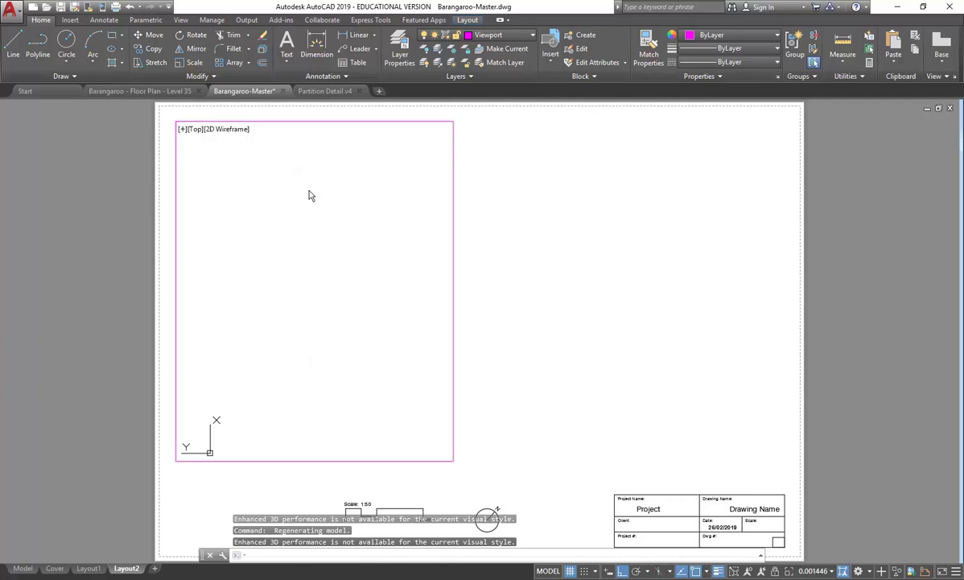
pyautogui.doubleClick(310, 196)
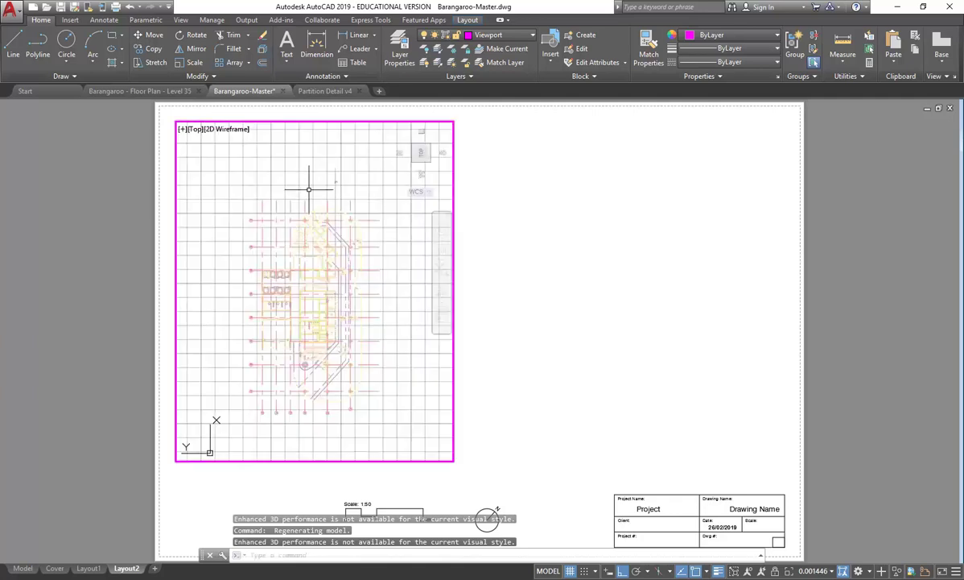
pyautogui.scroll(-5, 295, 205)
pyautogui.scroll(4, 334, 224)
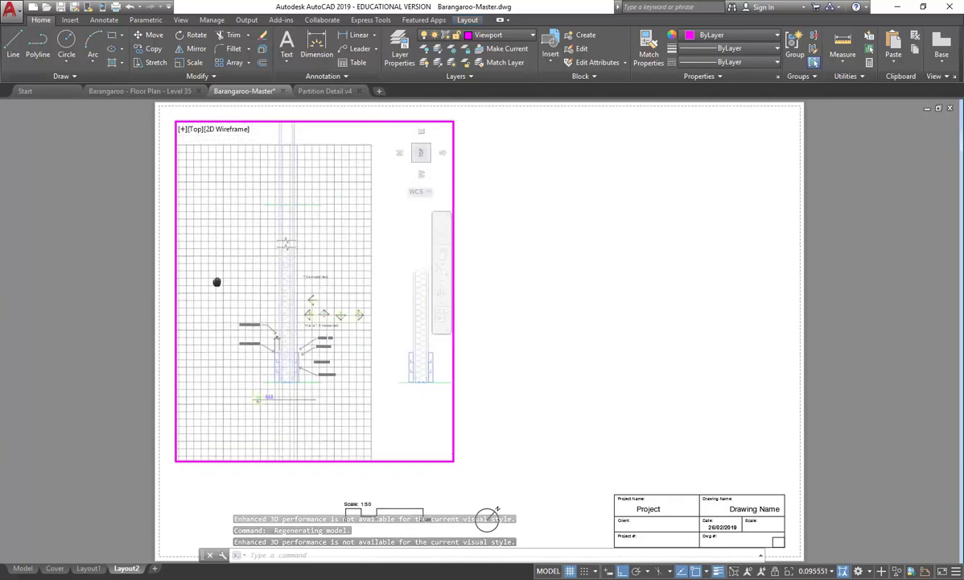
pyautogui.moveTo(282, 368); pyautogui.dragTo(314, 407, button='middle')
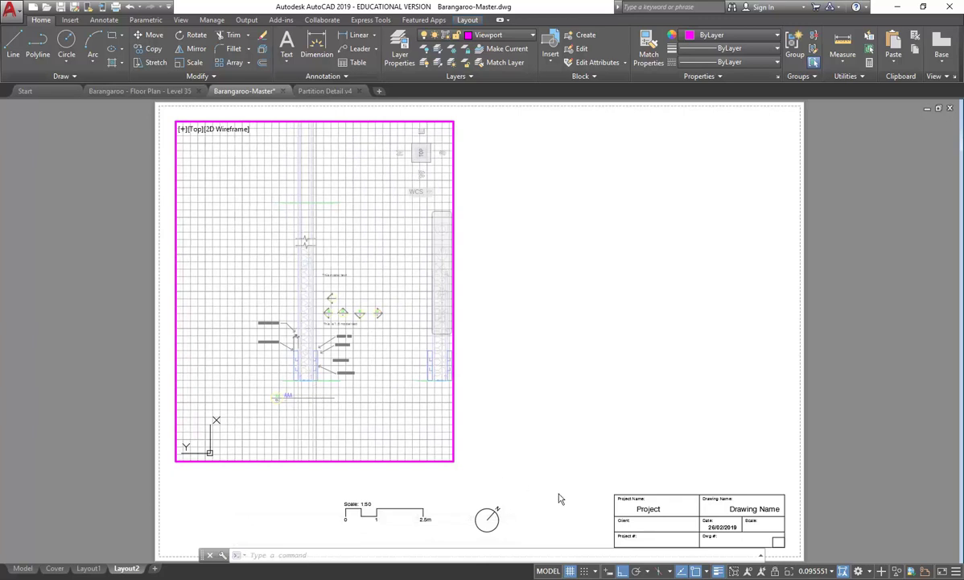
# Turn off the viewport's grid and set its scale to 1:5, framing the lower part of the partition detail.
pyautogui.press('F7')
pyautogui.moveTo(177, 277); pyautogui.dragTo(193, 288, button='middle')
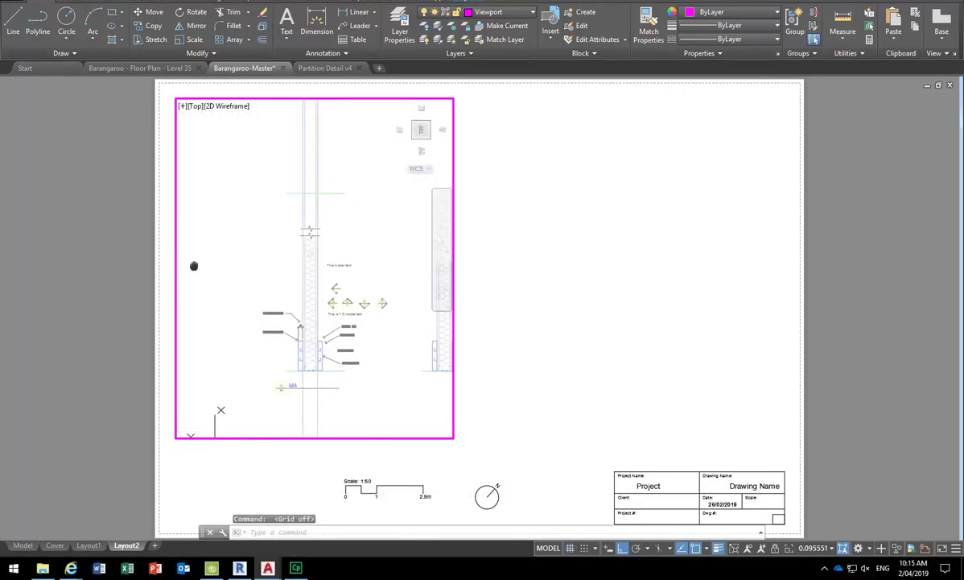
pyautogui.click(815, 547)
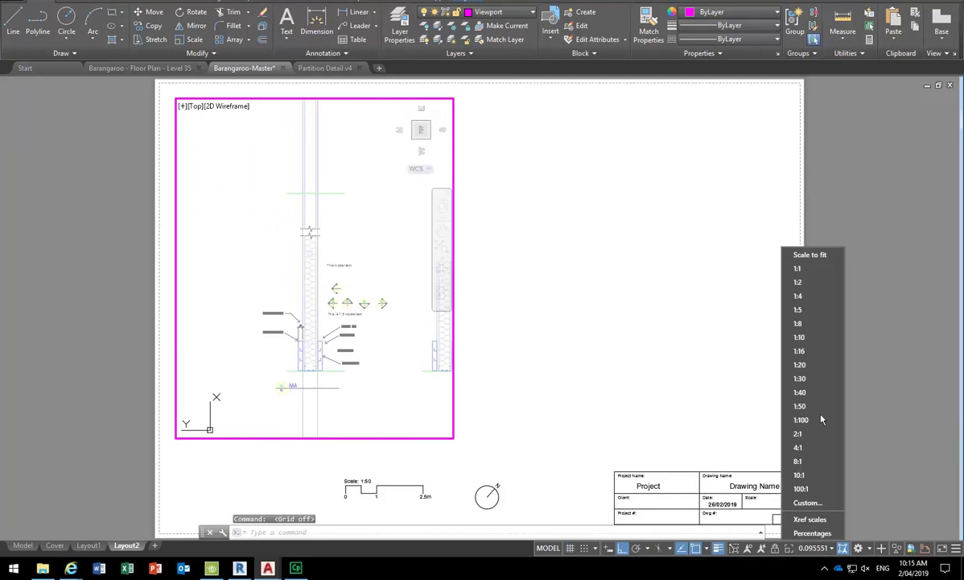
pyautogui.click(808, 310)
pyautogui.moveTo(239, 299); pyautogui.dragTo(242, 221, button='middle')
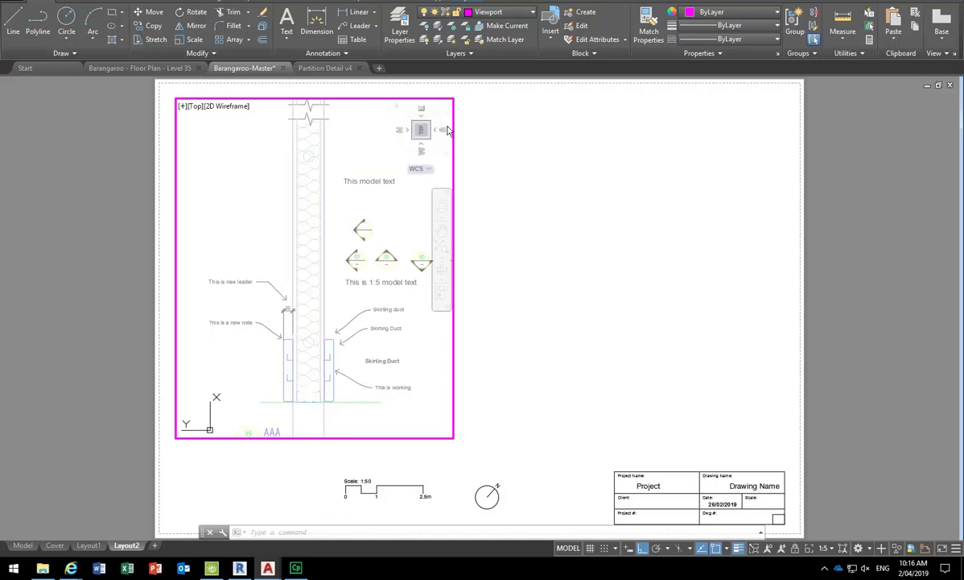
# Return to paper space and copy the partition detail viewport horizontally to the empty right side of the sheet.
pyautogui.doubleClick(471, 258)
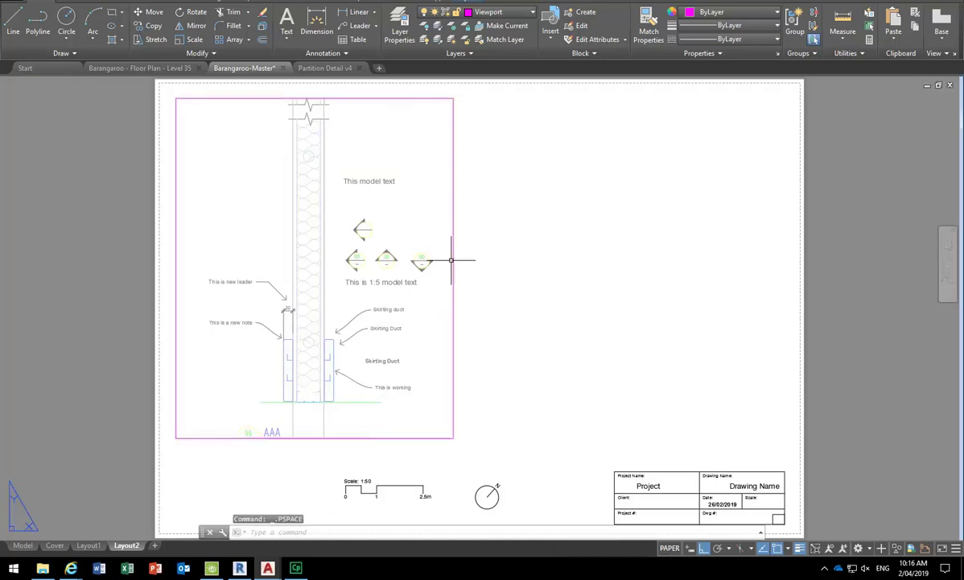
pyautogui.click(454, 259)
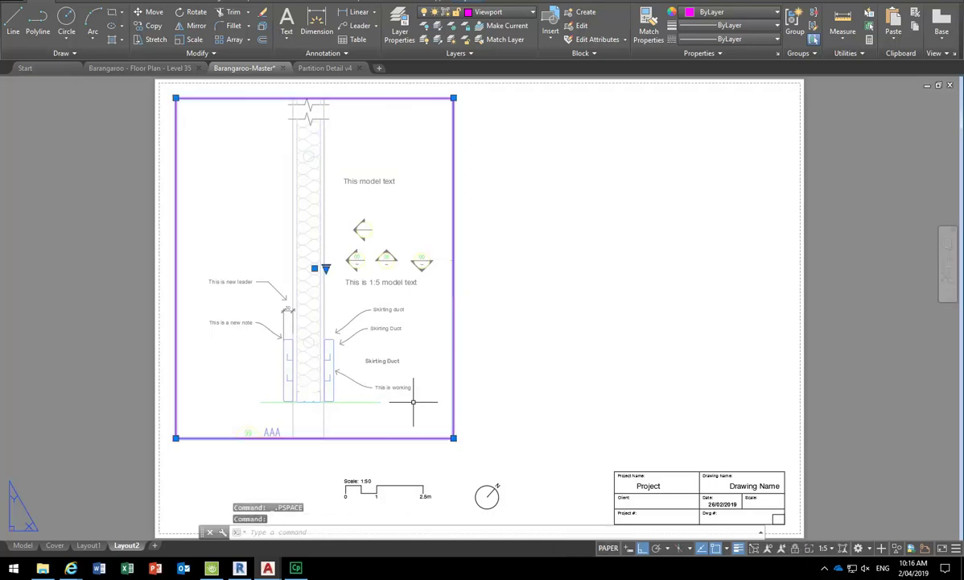
pyautogui.click(150, 26)
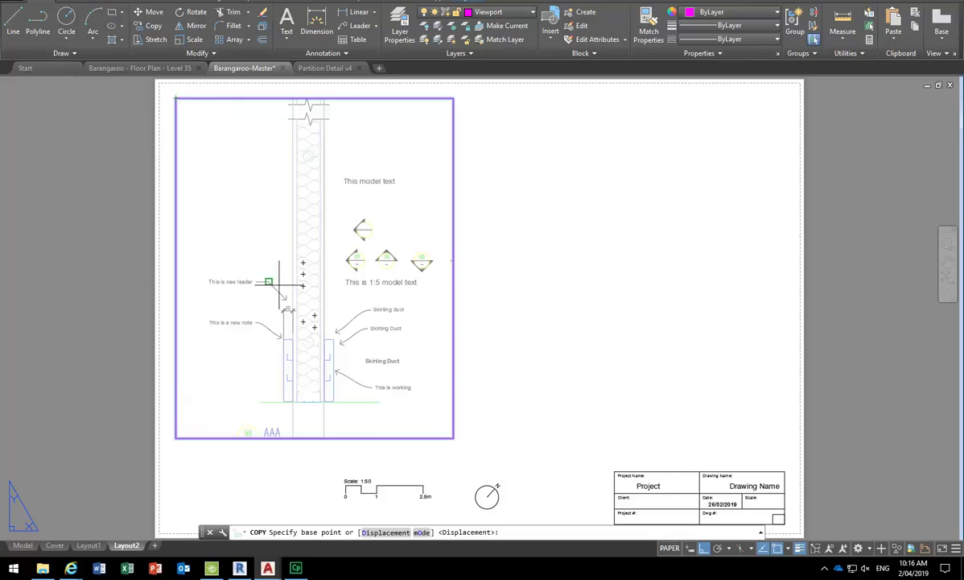
pyautogui.click(176, 97)
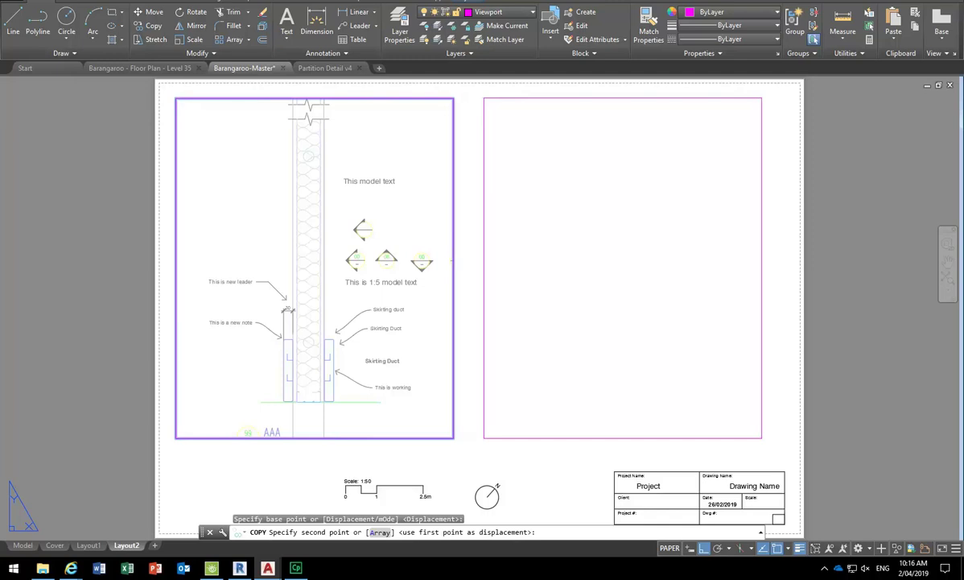
pyautogui.click(484, 97)
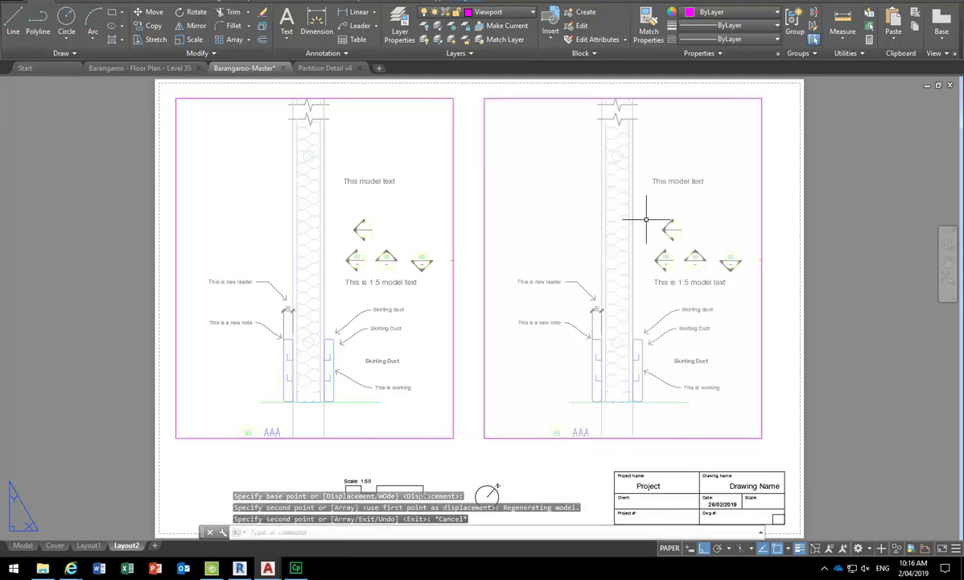
pyautogui.press('Escape')
# Activate model space inside the copied viewport and frame more of the upright partition detail in its view.
pyautogui.doubleClick(521, 177)
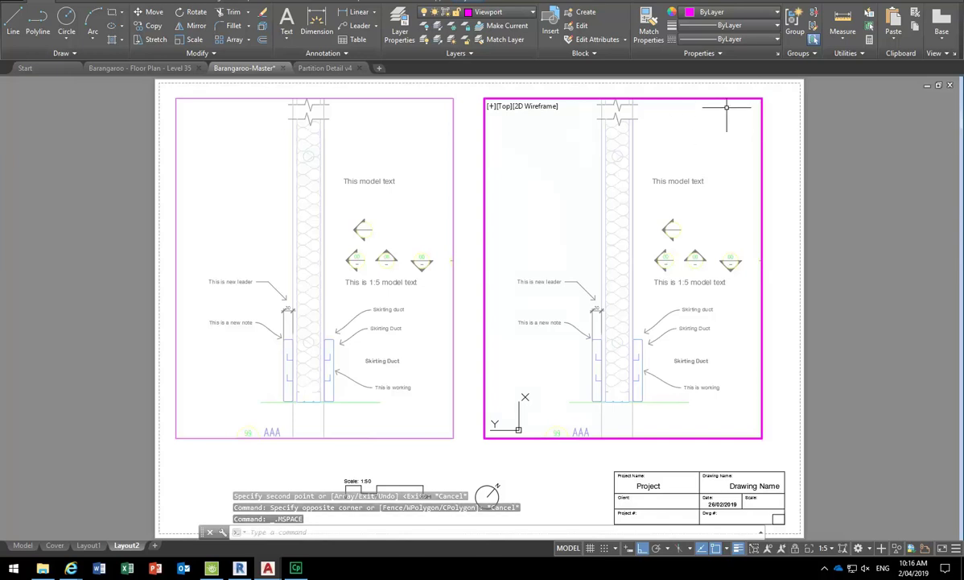
pyautogui.click(330, 200)
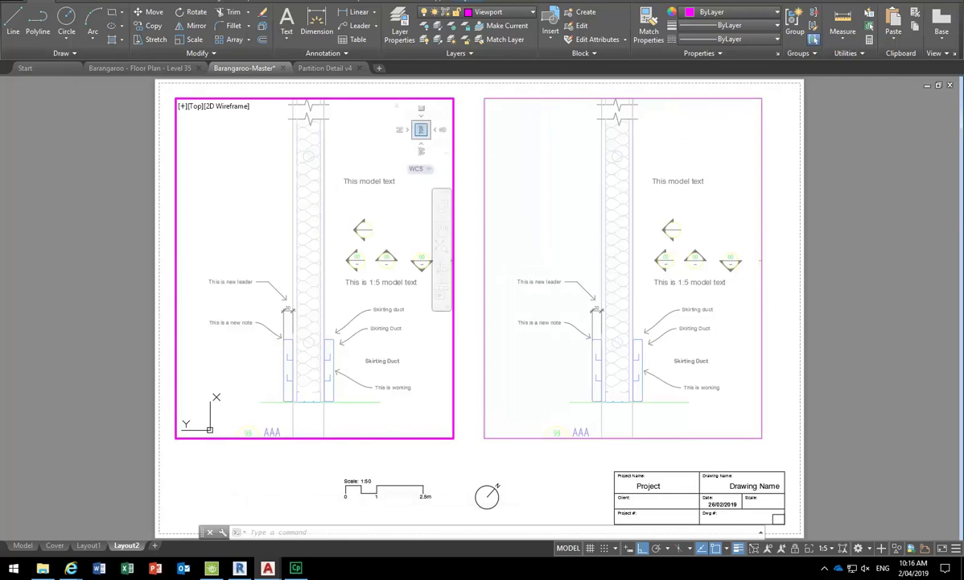
pyautogui.click(554, 170)
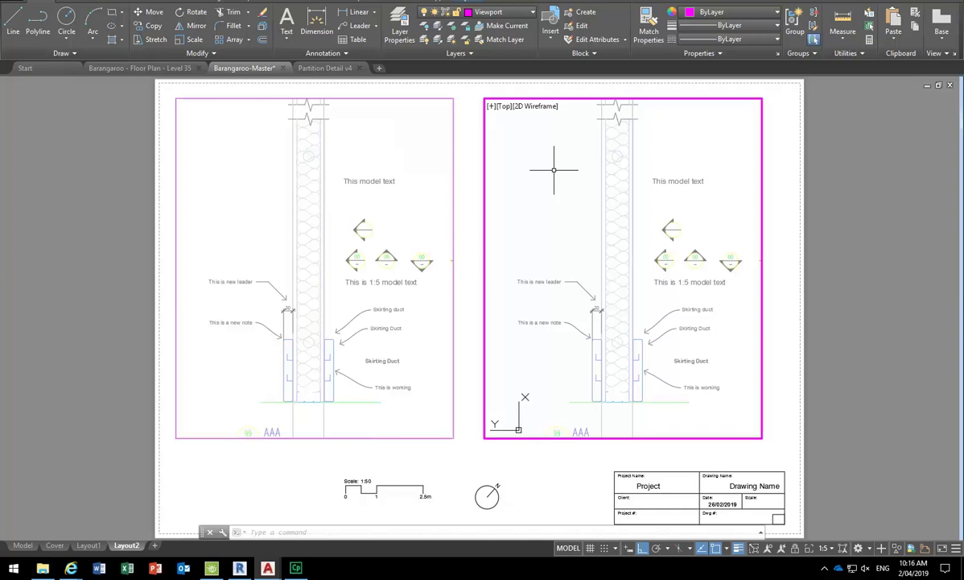
pyautogui.scroll(-2, 553, 170)
pyautogui.moveTo(556, 164); pyautogui.dragTo(568, 223, button='middle')
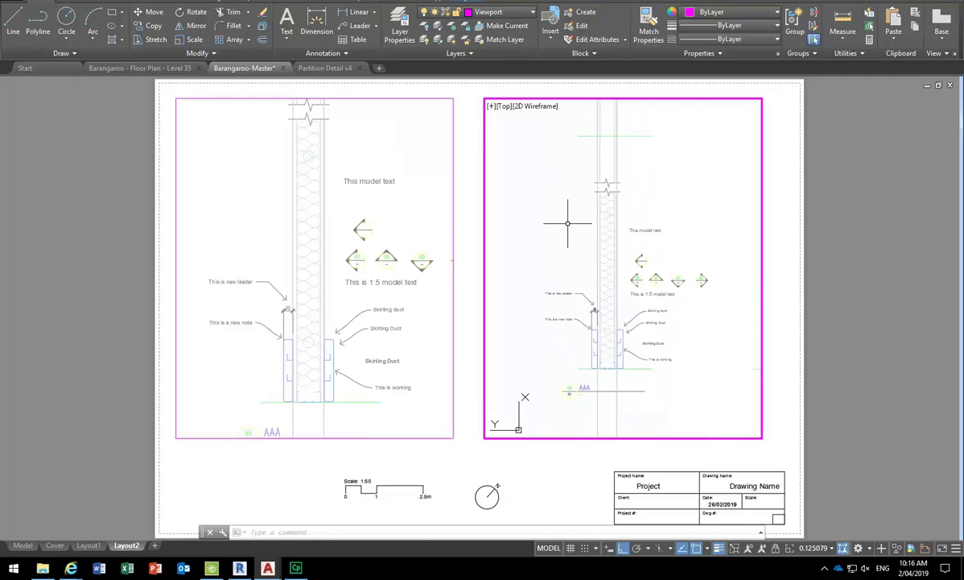
pyautogui.write('UC')
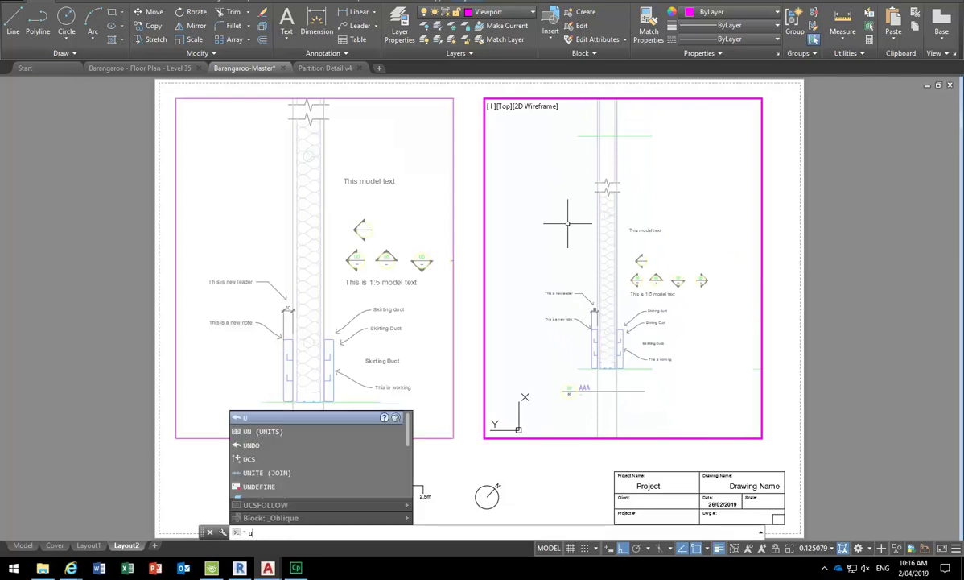
pyautogui.write('S')
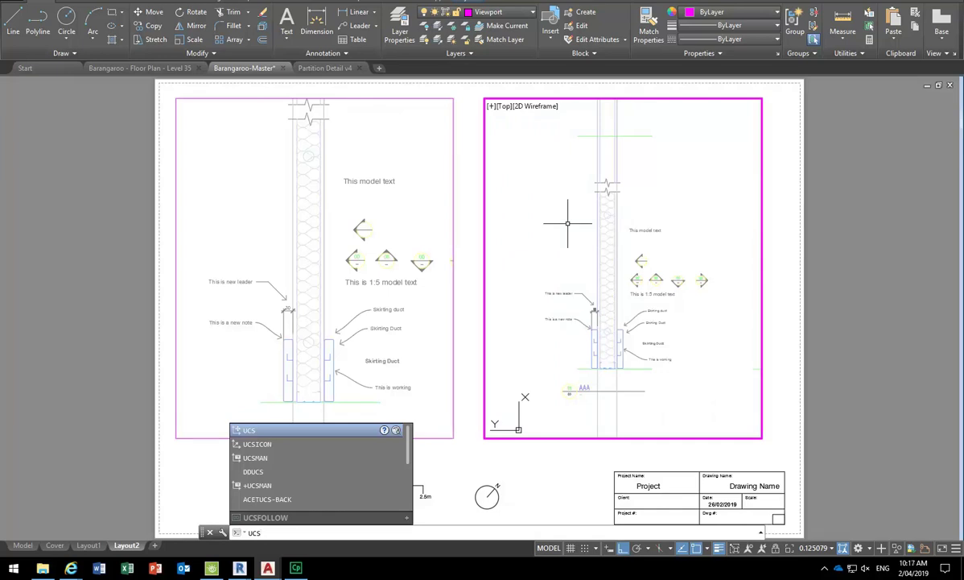
pyautogui.press('Return')
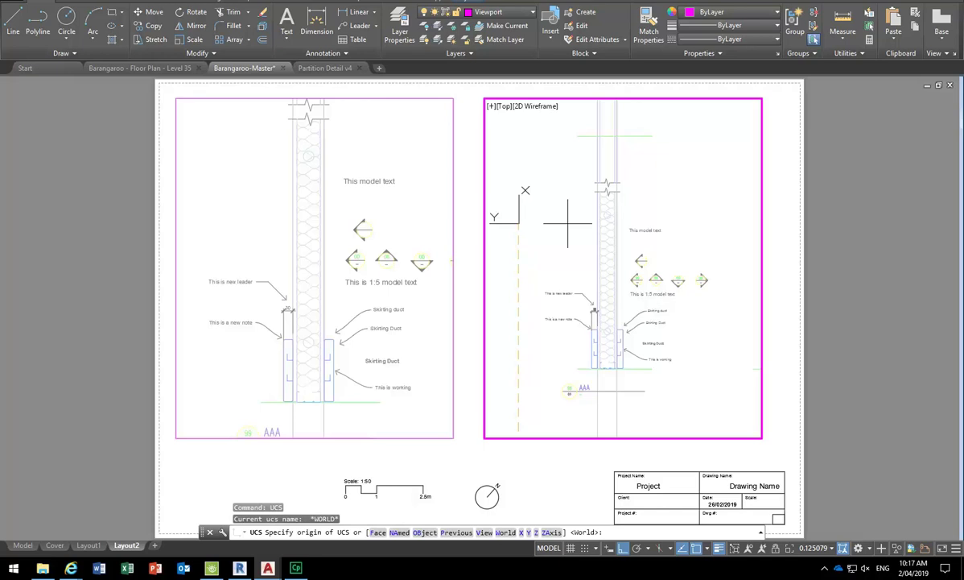
pyautogui.press('Escape')
pyautogui.press('Escape')
pyautogui.press('Escape')
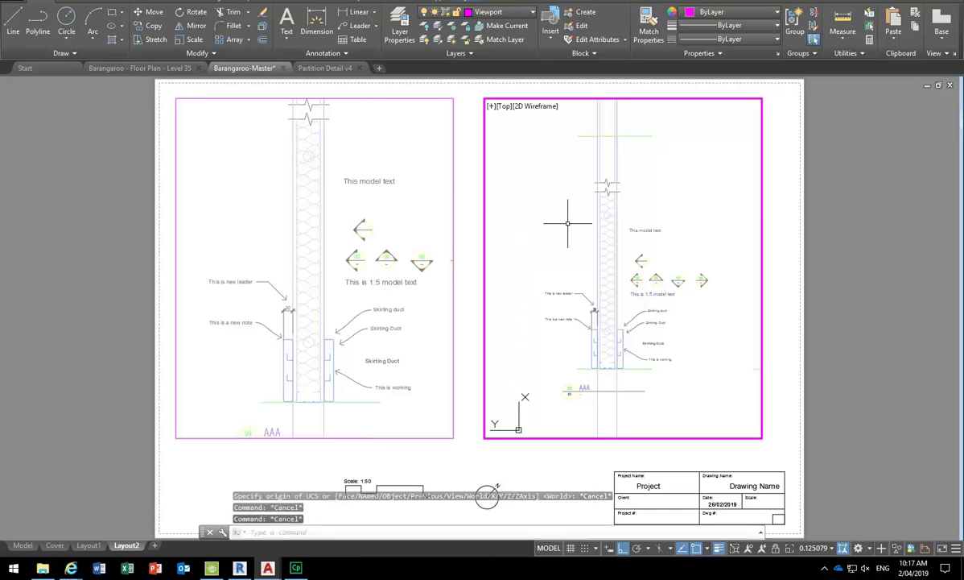
# Rotate the UCS of the copied viewport 90 degrees about its Z axis.
pyautogui.write('ucs')
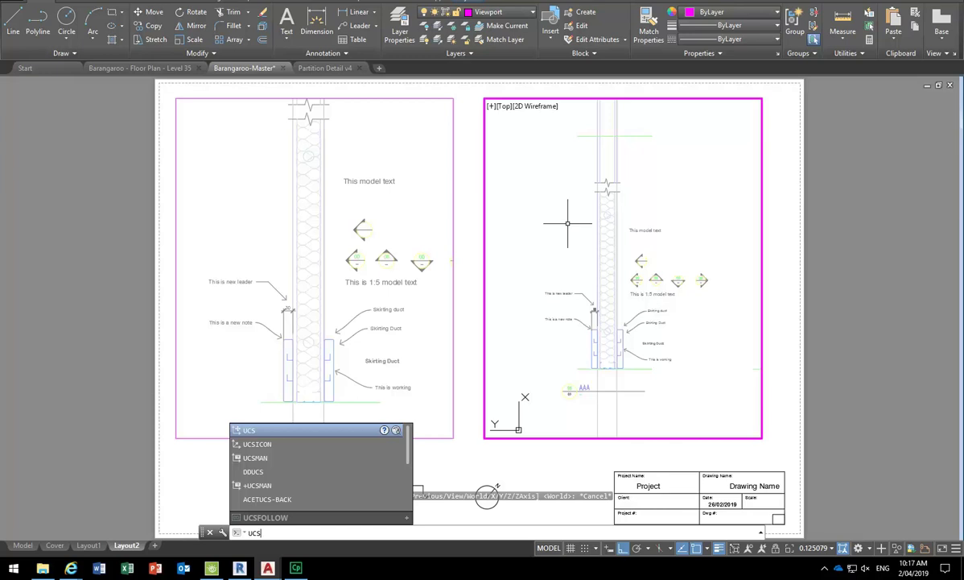
pyautogui.press('Return')
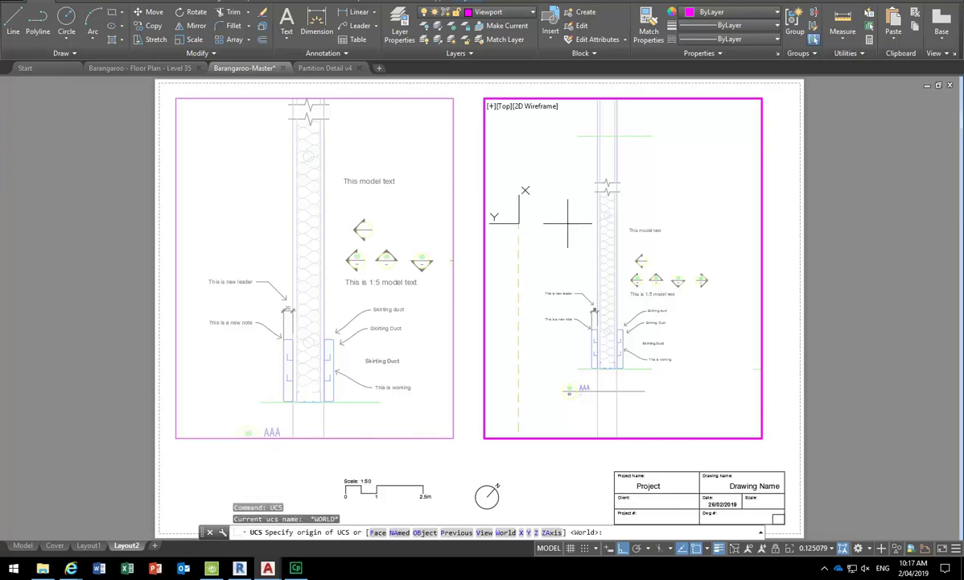
pyautogui.write('z')
pyautogui.press('Return')
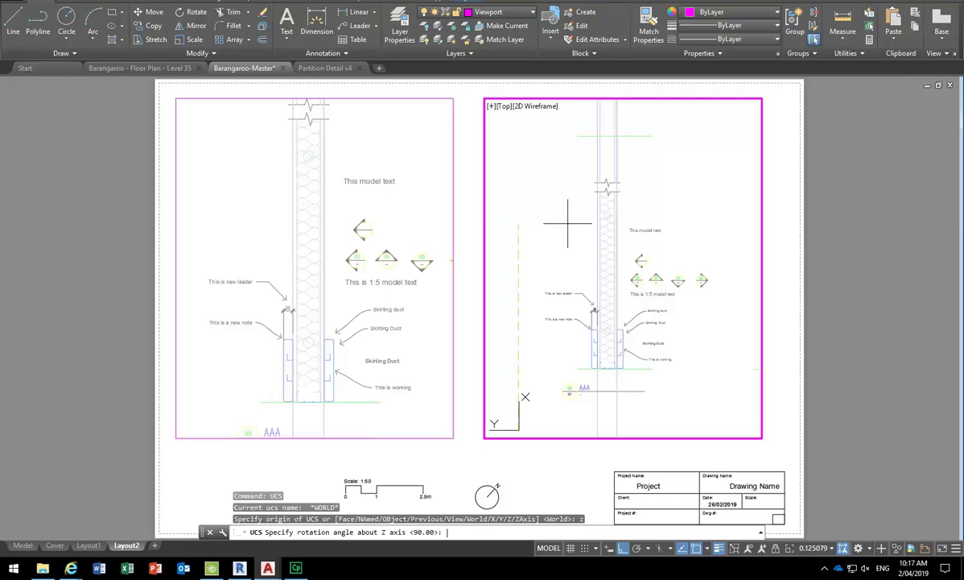
pyautogui.write('90')
pyautogui.press('Return')
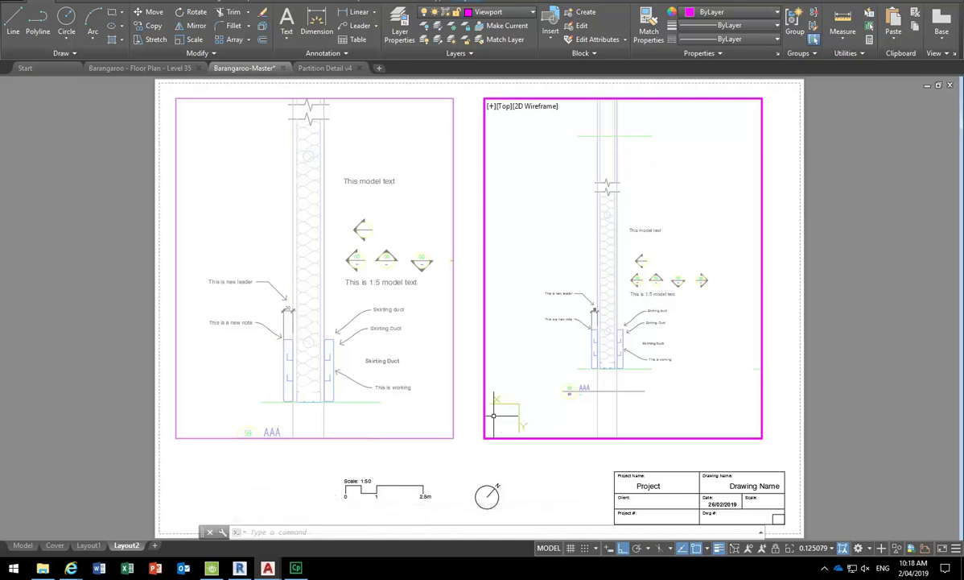
# Use PLAN to align the copied viewport's view with the current UCS, and frame the partition detail with its notes.
pyautogui.write('PLAN')
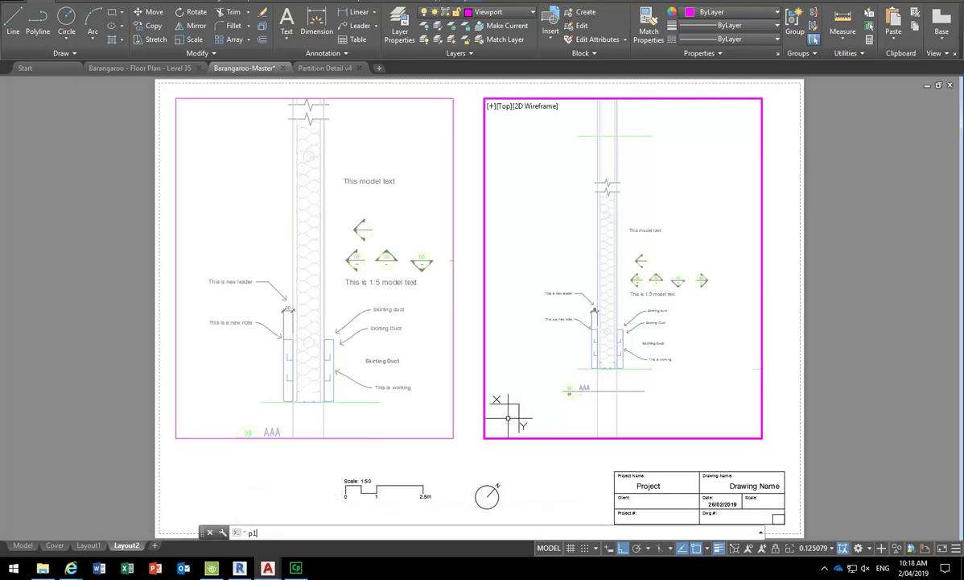
pyautogui.press('Return')
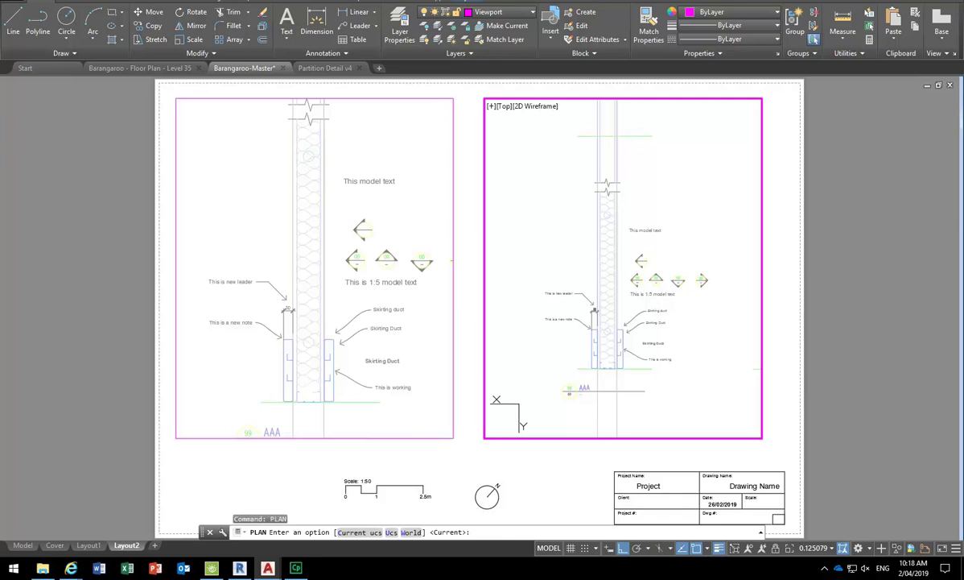
pyautogui.press('Return')
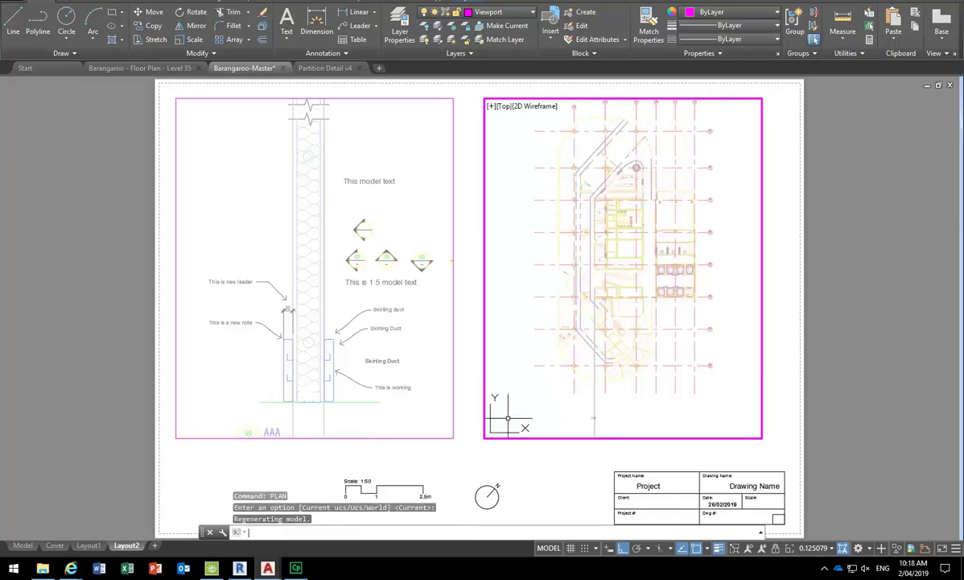
pyautogui.scroll(10, 534, 281)
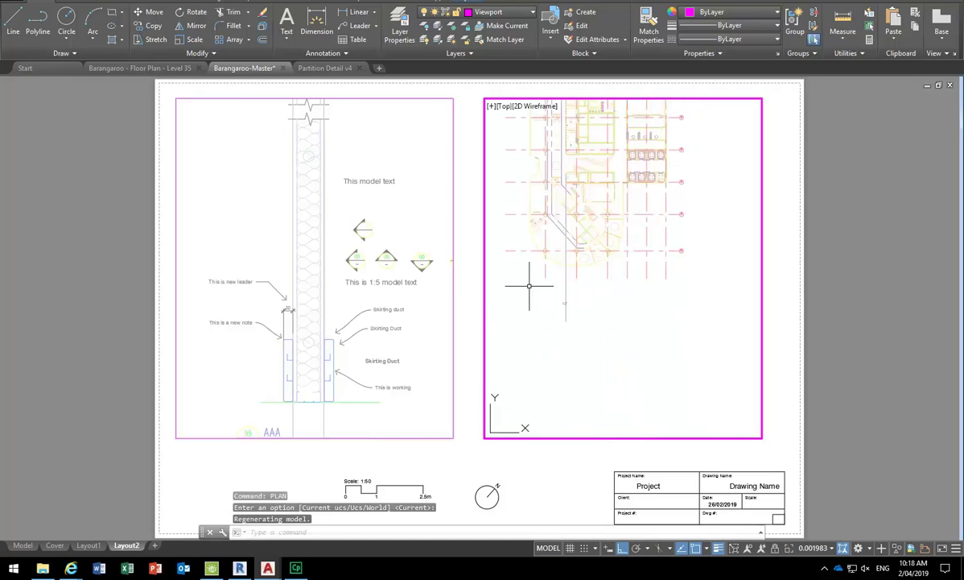
pyautogui.scroll(6, 572, 360)
pyautogui.moveTo(610, 351); pyautogui.dragTo(698, 323, button='middle')
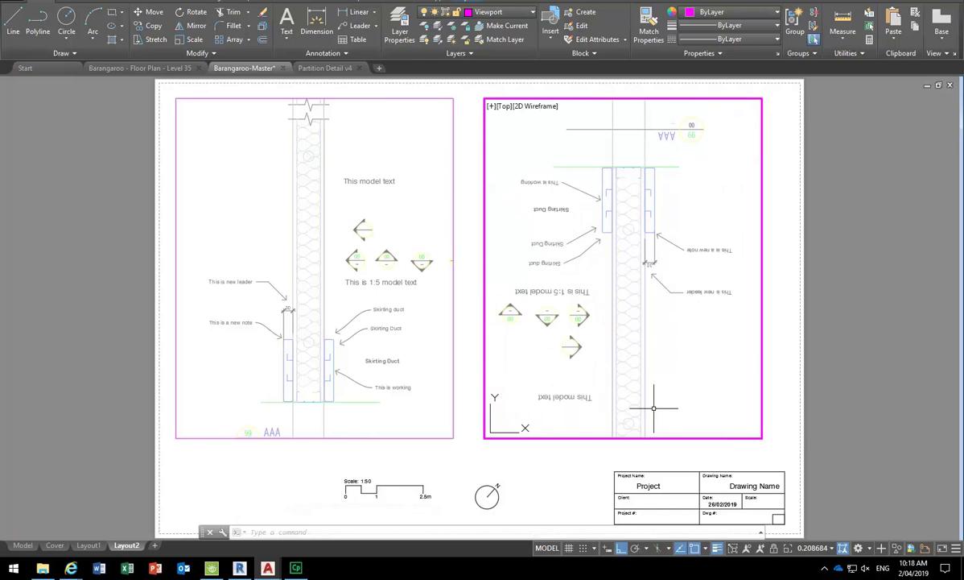
pyautogui.scroll(-2, 653, 408)
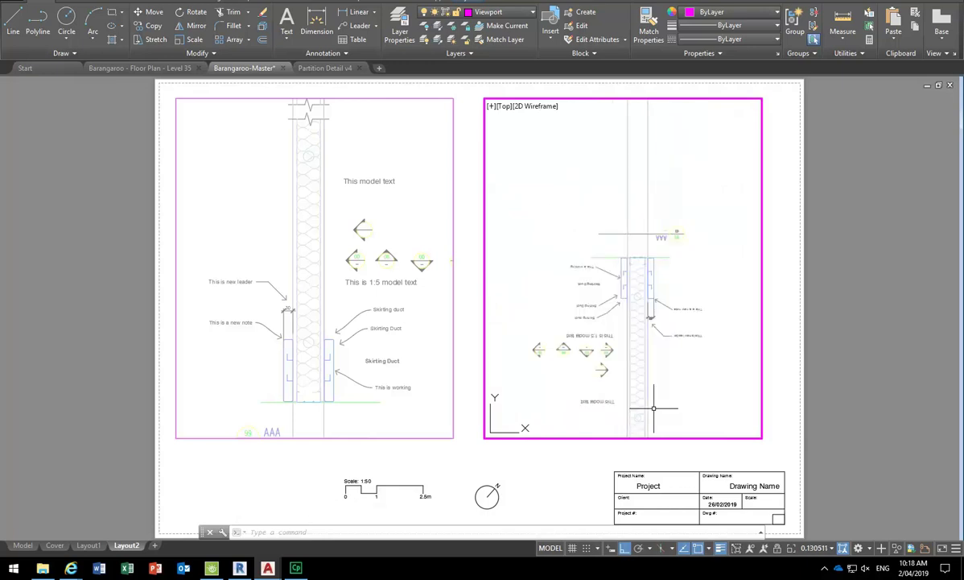
pyautogui.write('ucs')
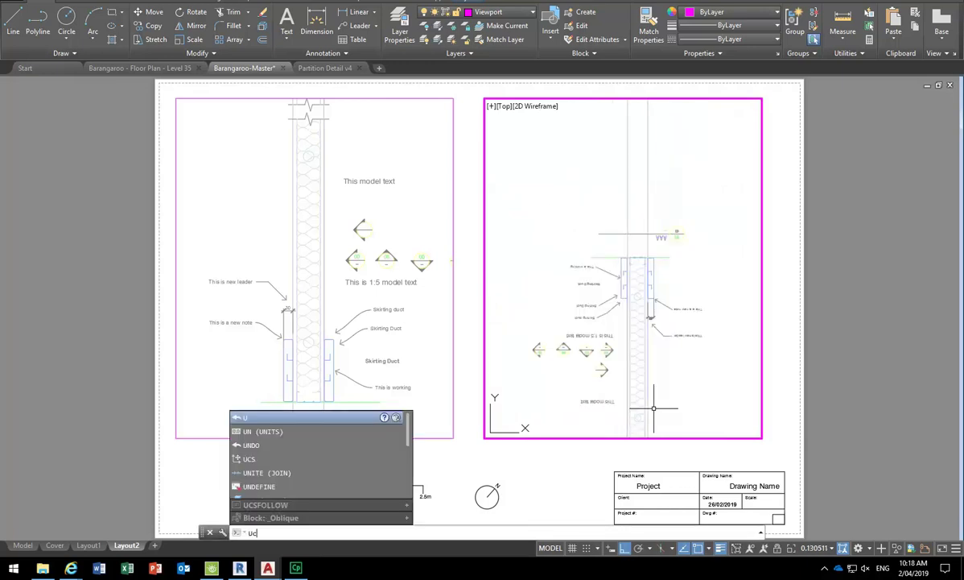
pyautogui.press('Return')
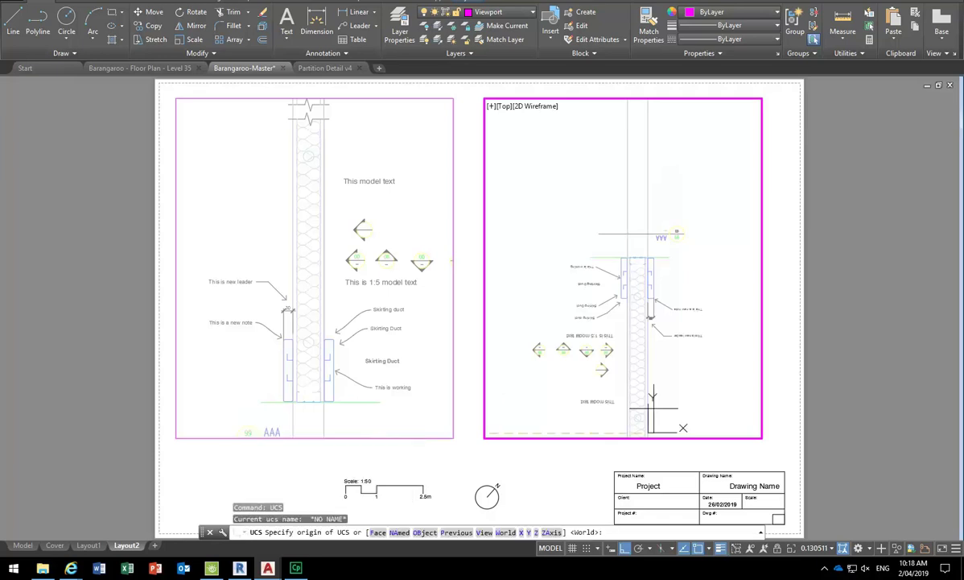
pyautogui.write('90')
pyautogui.press('Return')
pyautogui.press('Escape')
pyautogui.press('Escape')
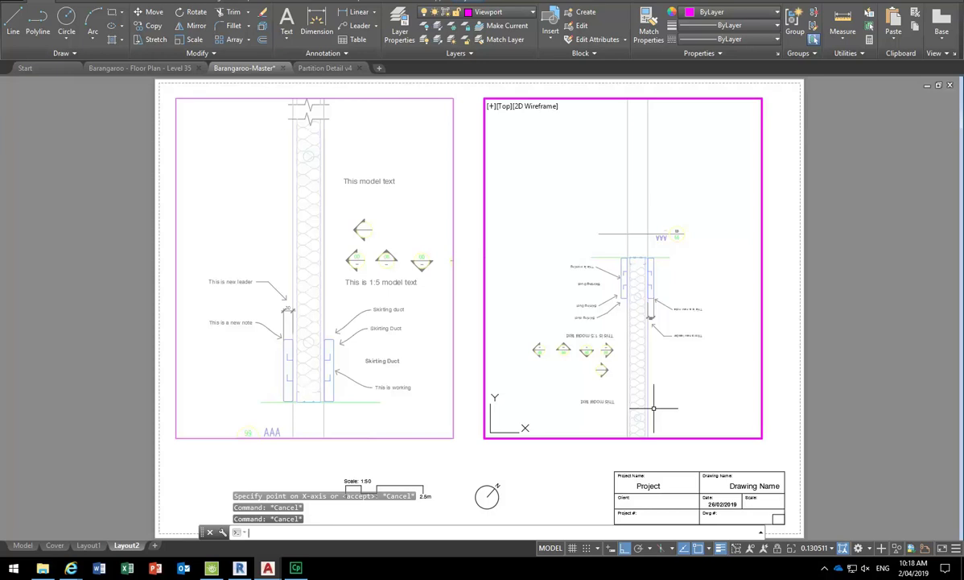
# Rotate the copied viewport's UCS a further 90 degrees about the Z axis.
pyautogui.write('s')
pyautogui.press('Return')
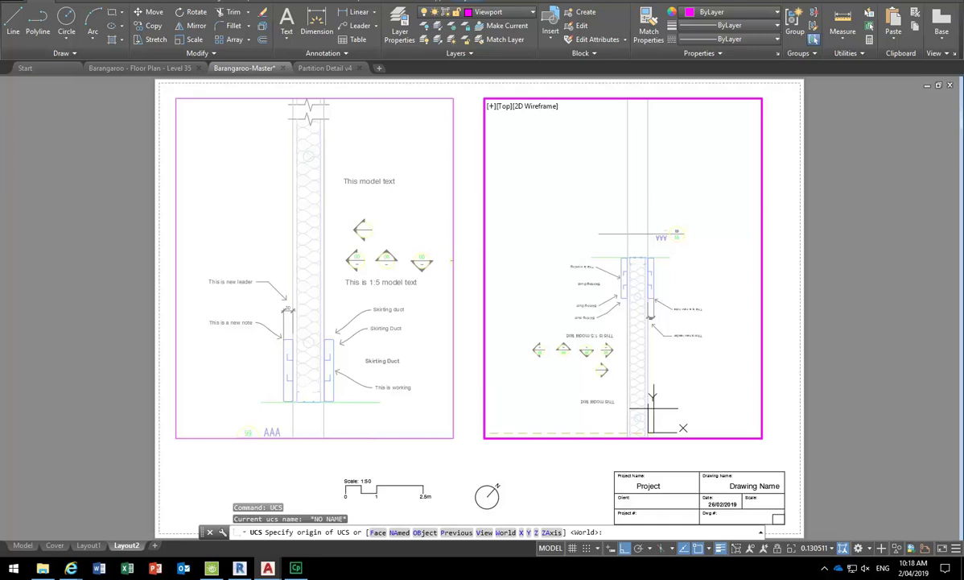
pyautogui.write('z')
pyautogui.press('Return')
pyautogui.write('90')
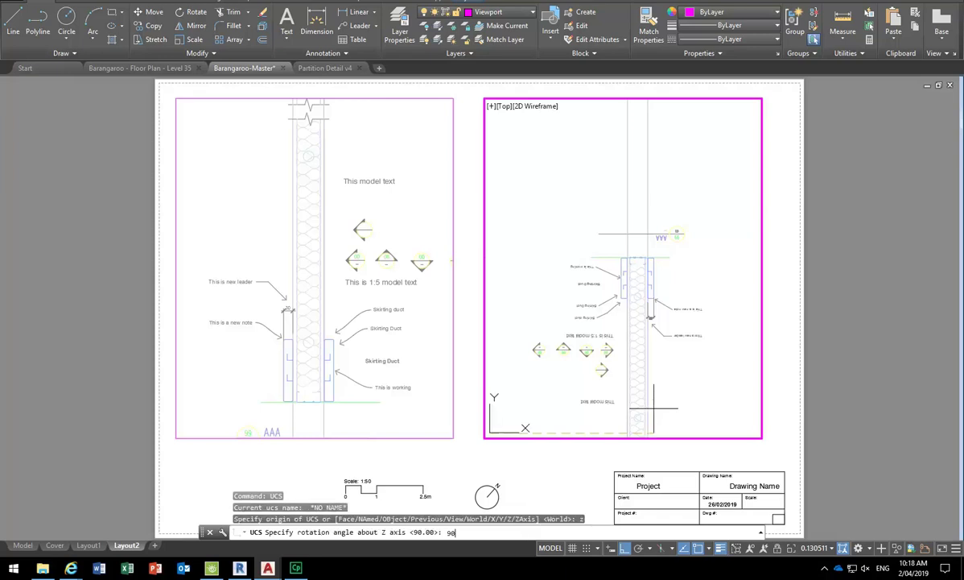
pyautogui.press('Return')
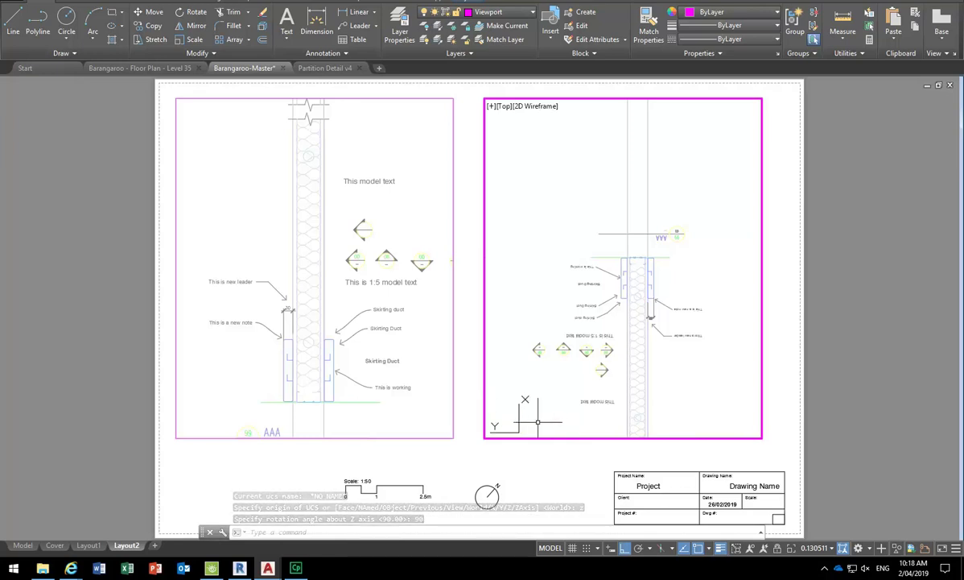
# Realign the copied viewport to the plan view of the current UCS and bring the partition detail back into view.
pyautogui.write('pl')
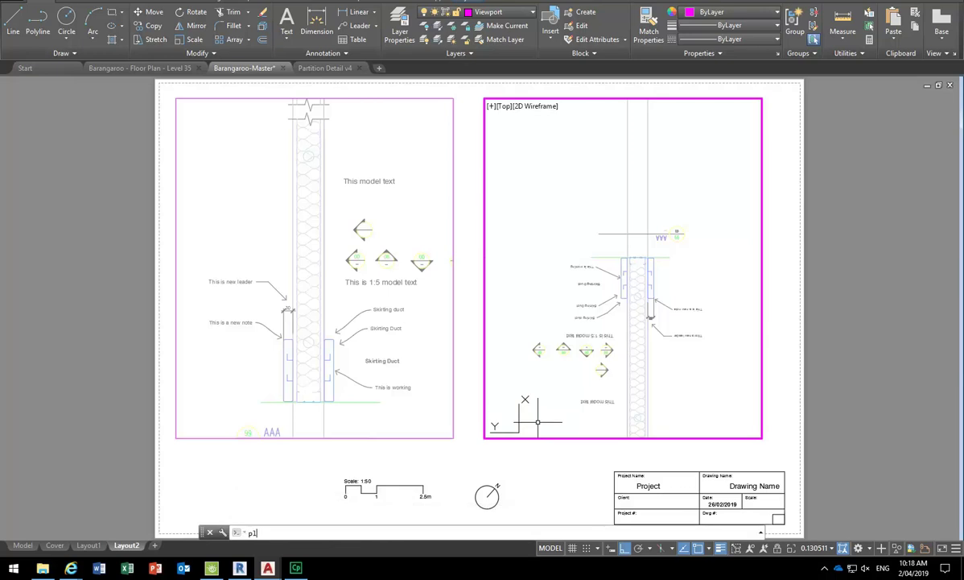
pyautogui.write('an')
pyautogui.press('Return')
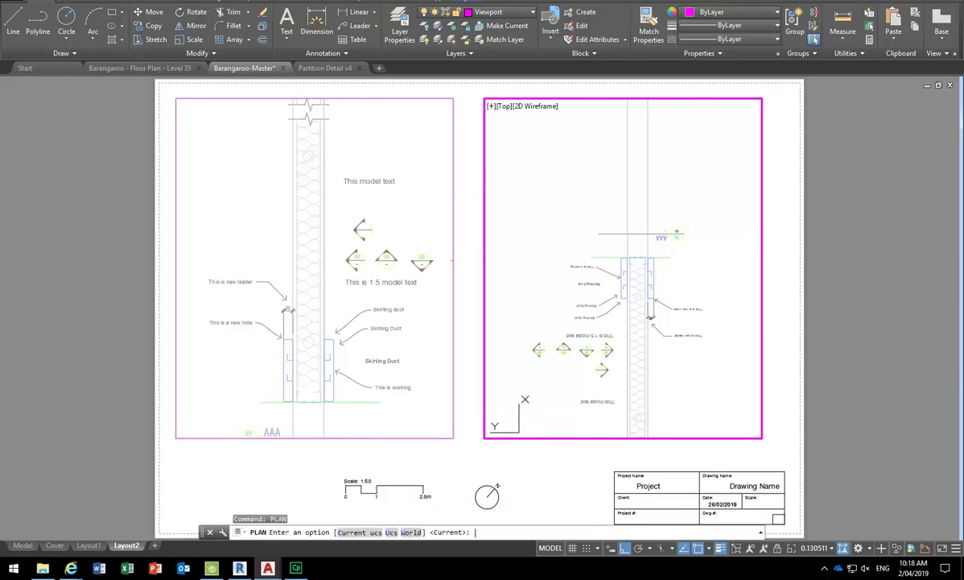
pyautogui.press('Return')
pyautogui.scroll(5, 505, 275)
pyautogui.scroll(-2, 548, 323)
pyautogui.moveTo(549, 323); pyautogui.dragTo(553, 366, button='middle')
pyautogui.scroll(3, 555, 333)
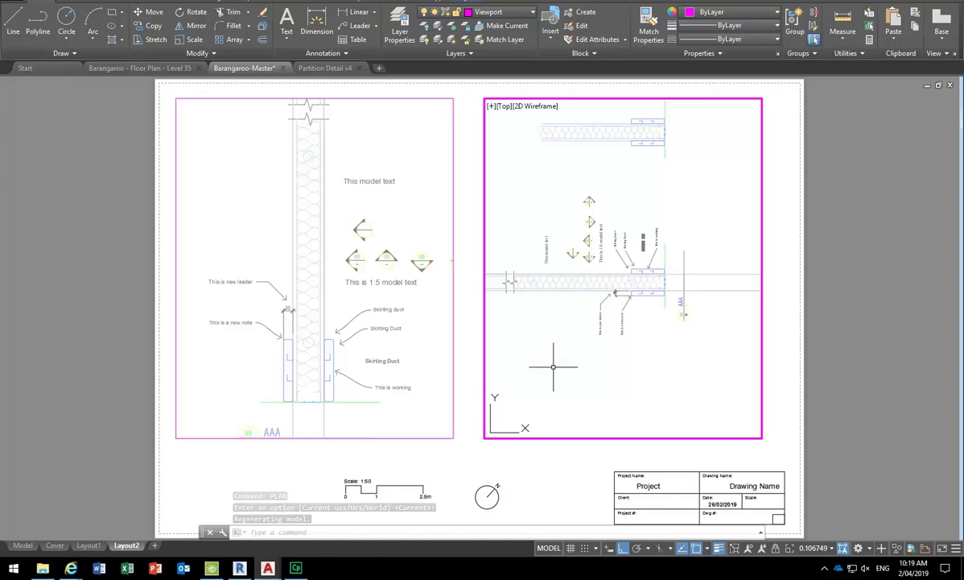
# Turn the UCS another 90 degrees about Z in the copied viewport.
pyautogui.write('ucs')
pyautogui.press('Return')
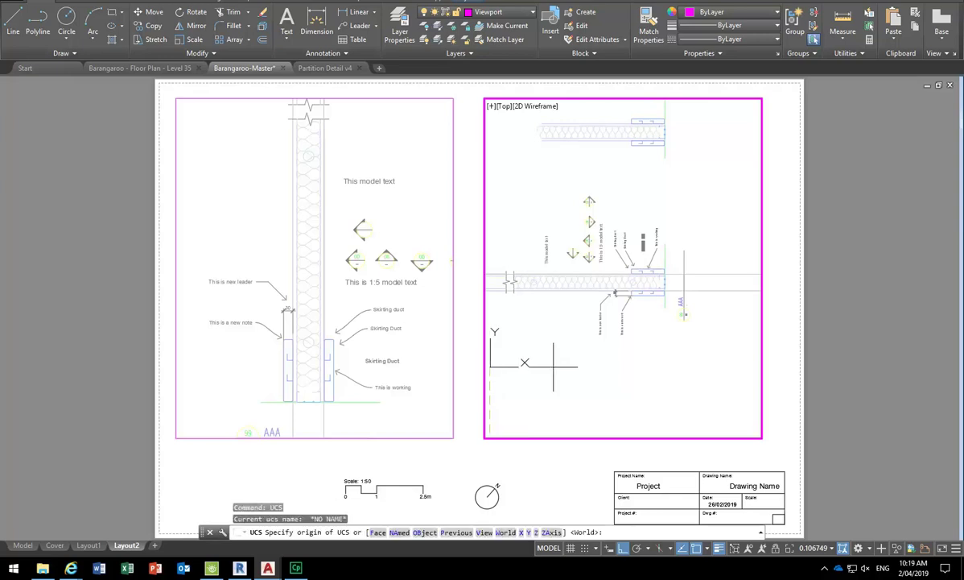
pyautogui.write('z')
pyautogui.press('Return')
pyautogui.write('90')
pyautogui.press('Return')
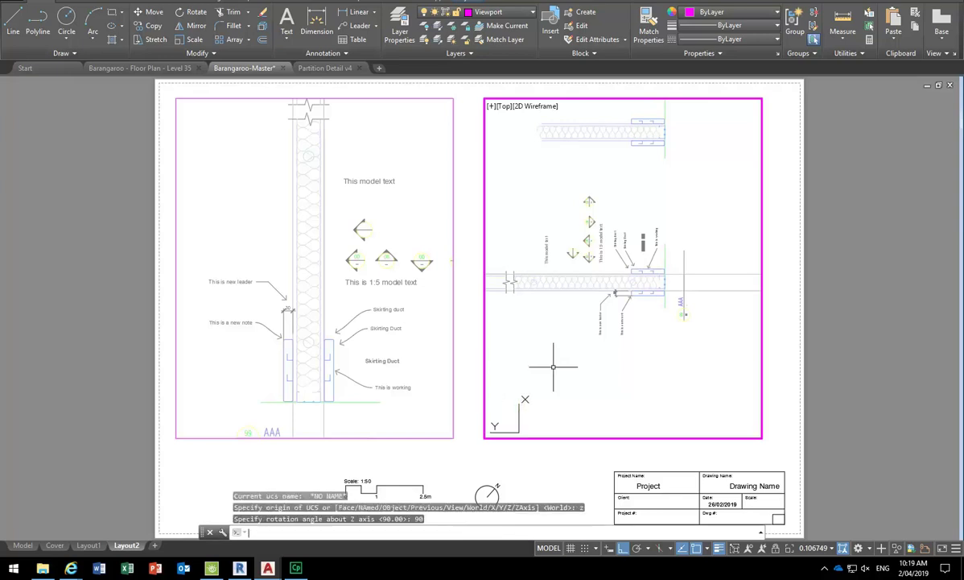
# Use PLAN to align the copied viewport's view with its current UCS, and frame the partition detail upright with its notes.
pyautogui.write('pla')
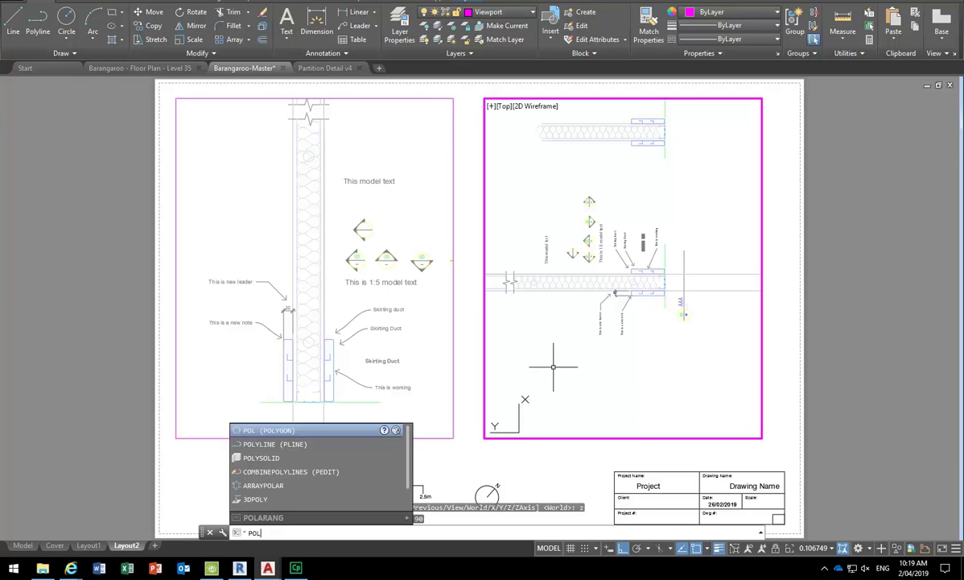
pyautogui.press('Escape')
pyautogui.press('Escape')
pyautogui.write('plan')
pyautogui.press('Return')
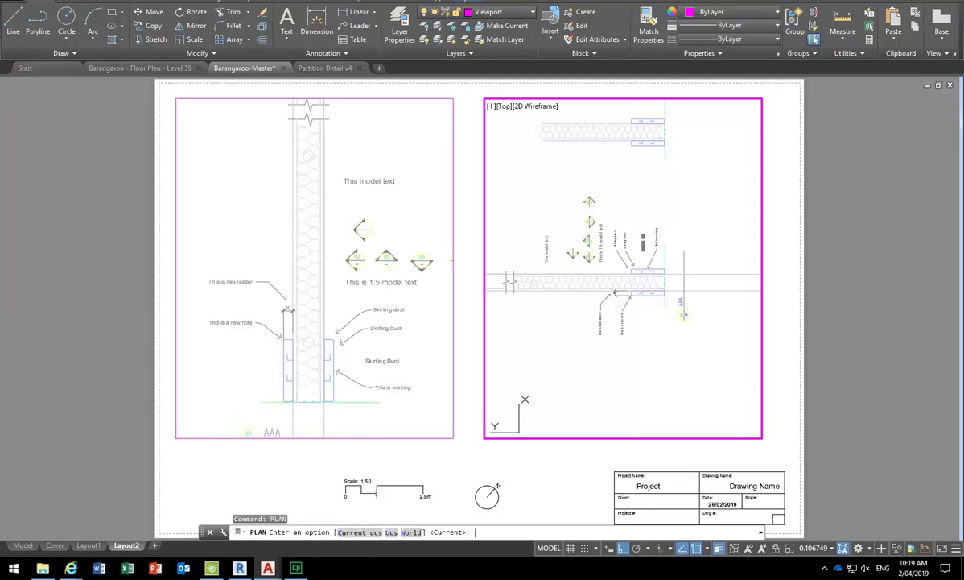
pyautogui.press('Return')
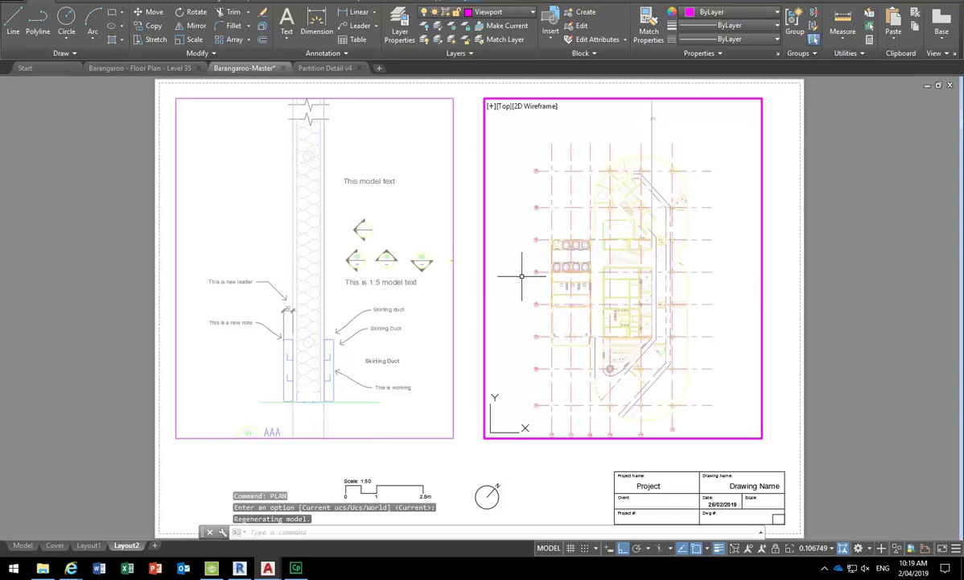
pyautogui.moveTo(662, 117); pyautogui.dragTo(563, 331, button='middle')
pyautogui.scroll(2, 501, 319)
pyautogui.moveTo(502, 318); pyautogui.dragTo(502, 287, button='middle')
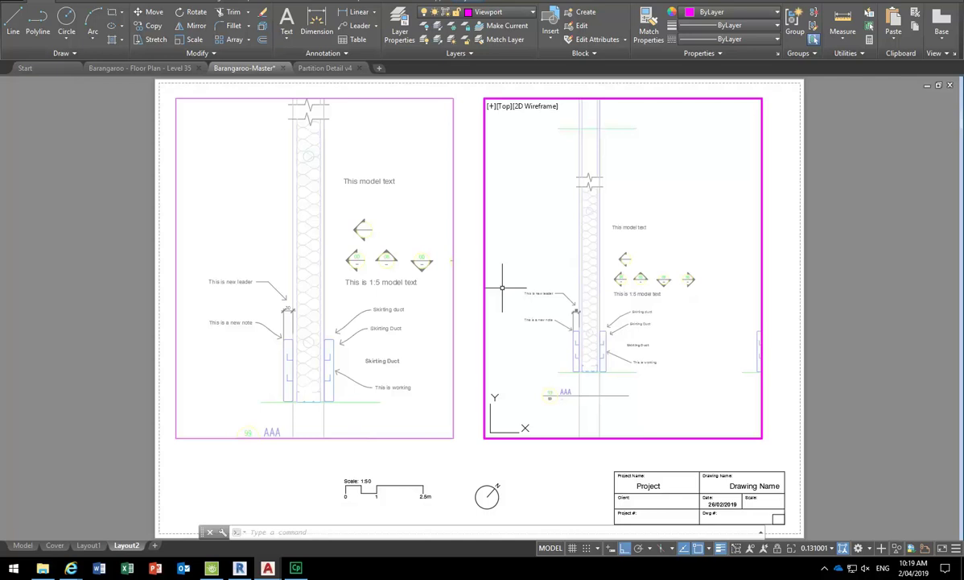
# Set the copied viewport's scale to 1:5 and reposition the partition detail so its notes fit inside the frame.
pyautogui.click(830, 549)
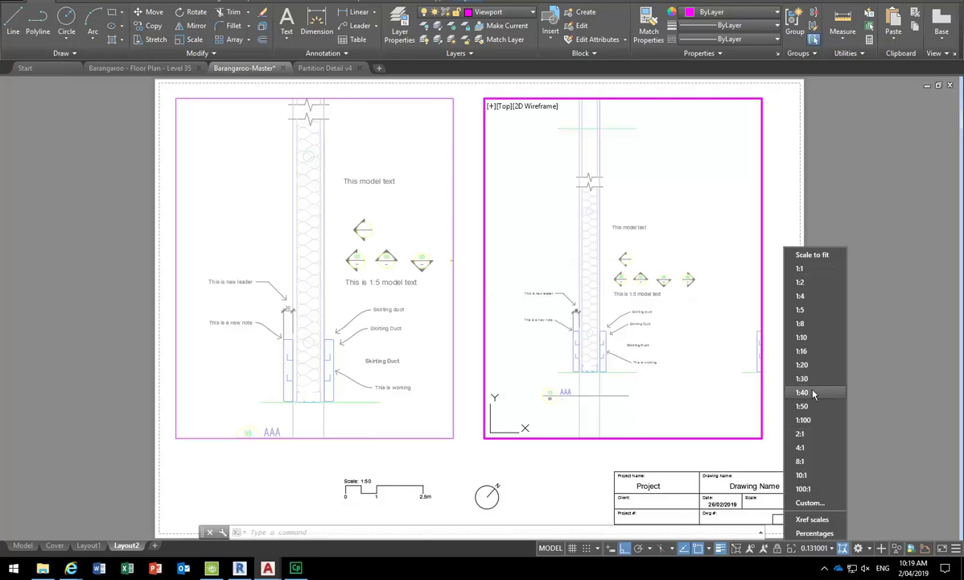
pyautogui.click(803, 309)
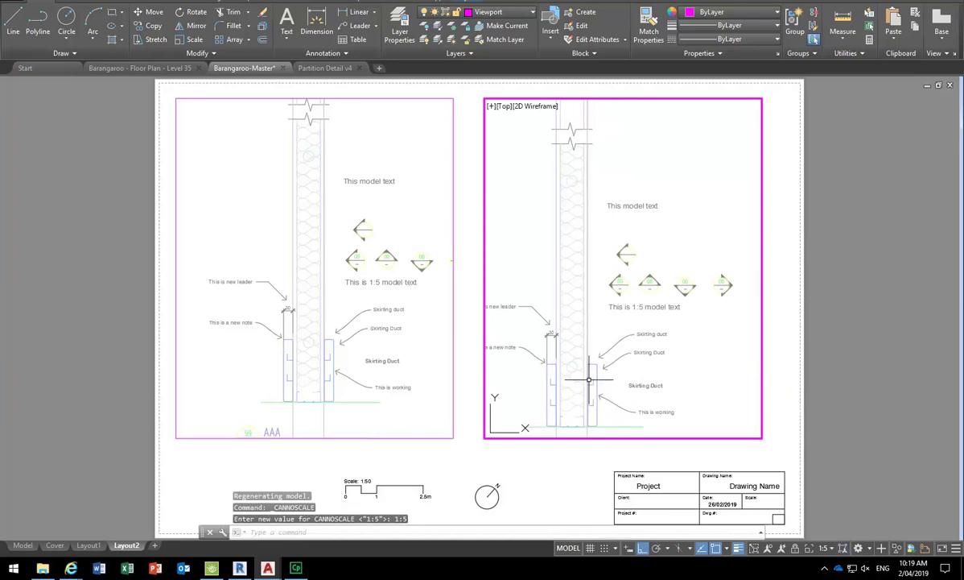
pyautogui.moveTo(503, 384)
pyautogui.mouseDown(button='middle')
pyautogui.moveTo(544, 370)
pyautogui.moveTo(553, 381)
pyautogui.mouseUp(button='middle')
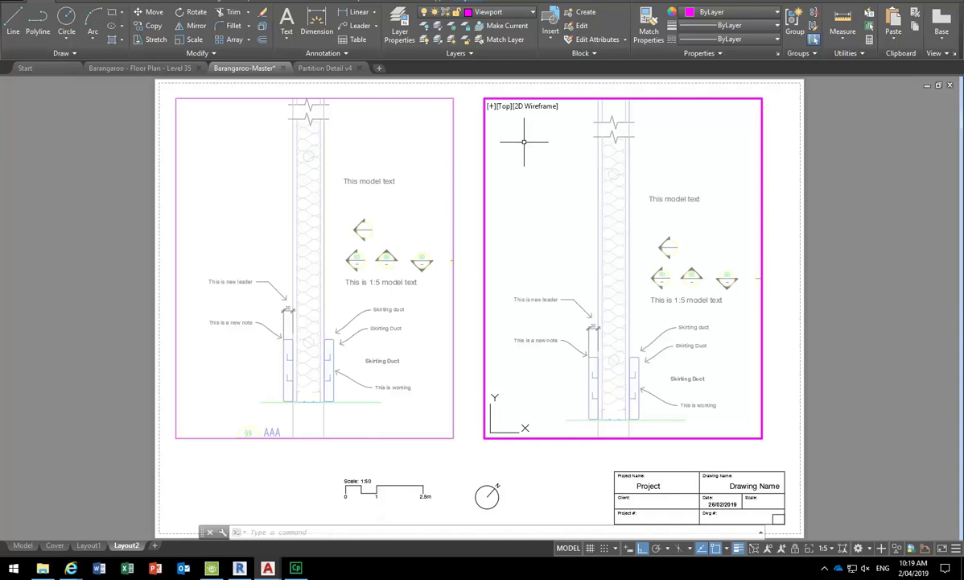
# Activate the original and copied viewports in turn to compare their UCS orientations.
pyautogui.click(407, 162)
pyautogui.click(517, 174)
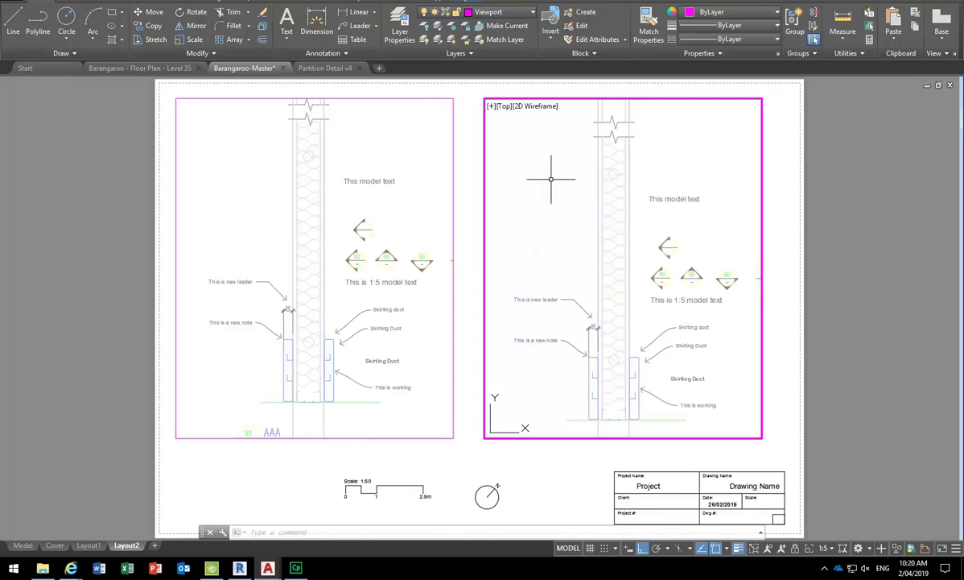
pyautogui.click(341, 265)
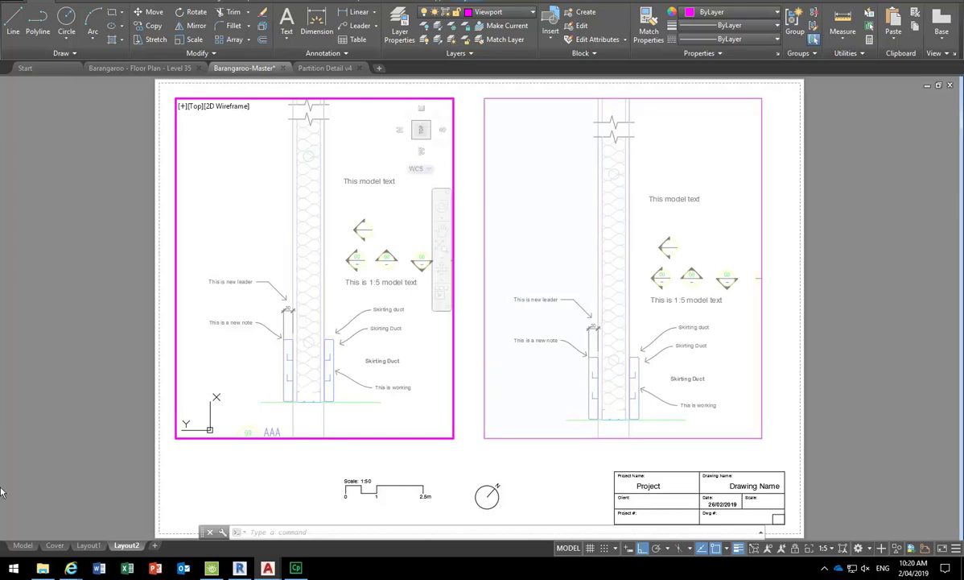
# Switch to model space and bring the floor plan into view.
pyautogui.click(23, 545)
pyautogui.scroll(-10, 377, 297)
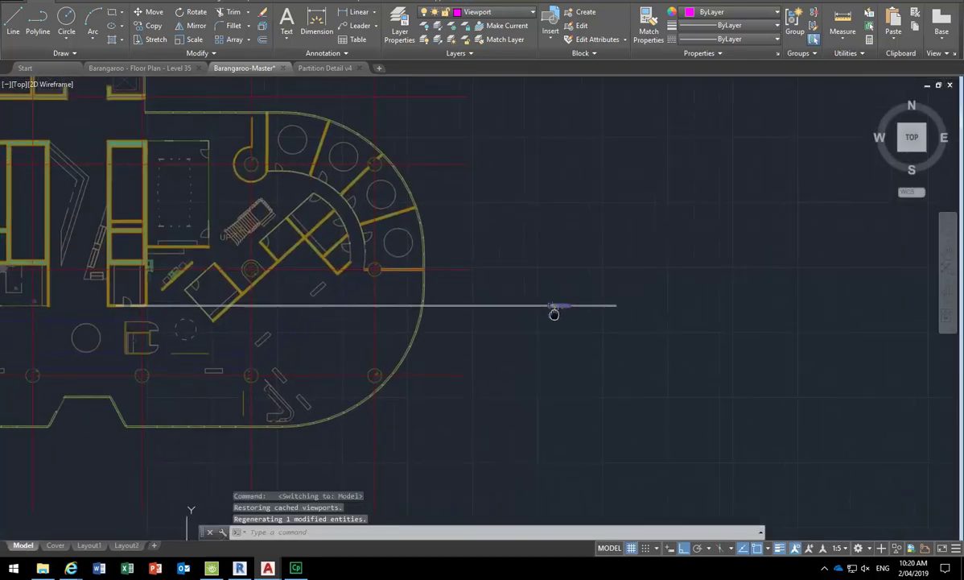
pyautogui.moveTo(592, 337); pyautogui.dragTo(588, 330, button='middle')
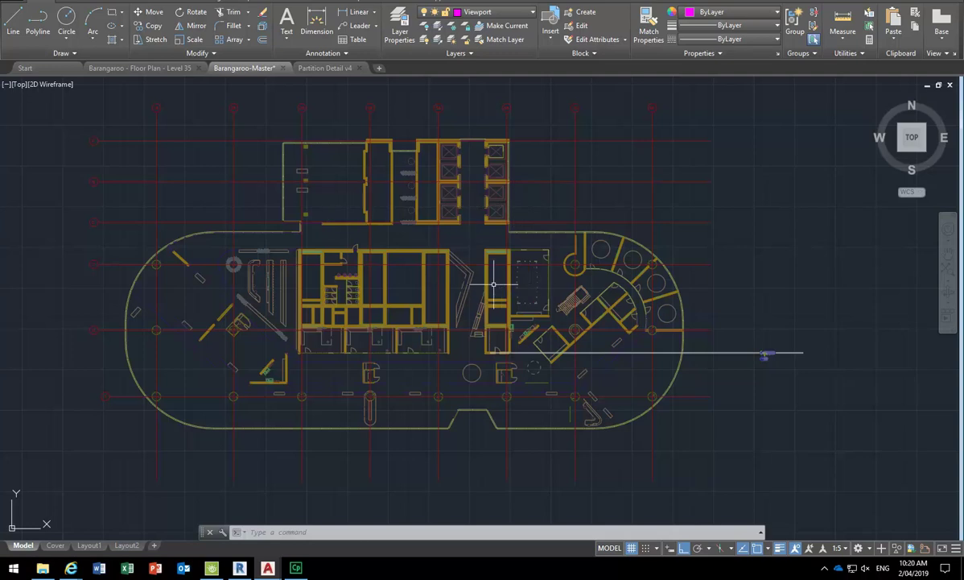
pyautogui.scroll(2, 483, 298)
pyautogui.moveTo(381, 342); pyautogui.dragTo(393, 315, button='middle')
pyautogui.moveTo(510, 263); pyautogui.dragTo(577, 250, button='middle')
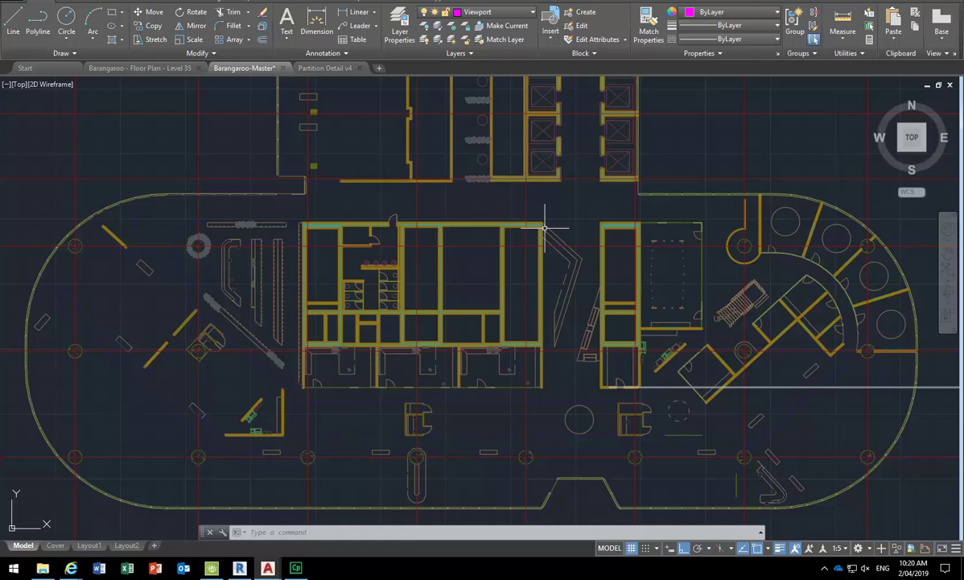
# Examine the angled staircase marked UP and its surroundings in the floor plan.
pyautogui.scroll(5, 748, 314)
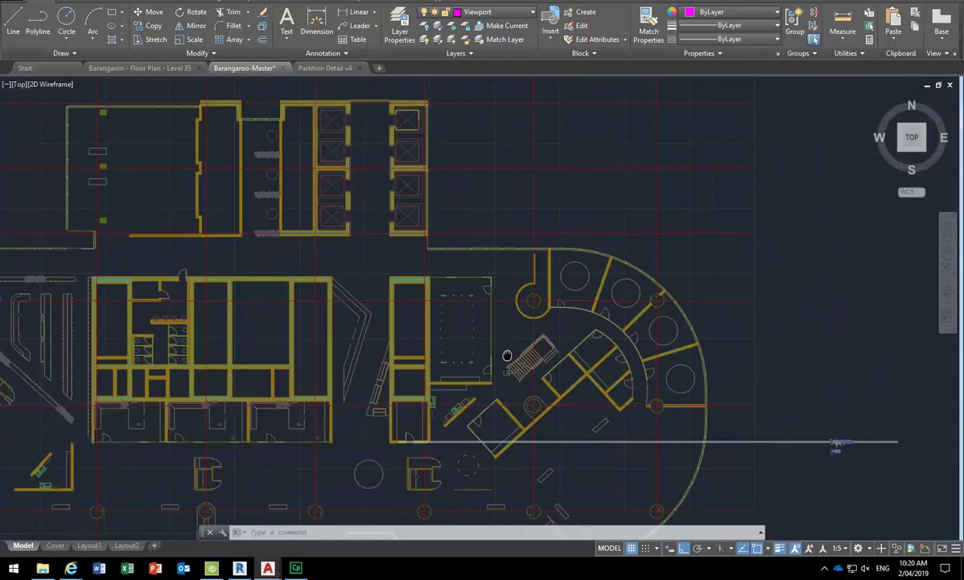
pyautogui.scroll(4, 561, 280)
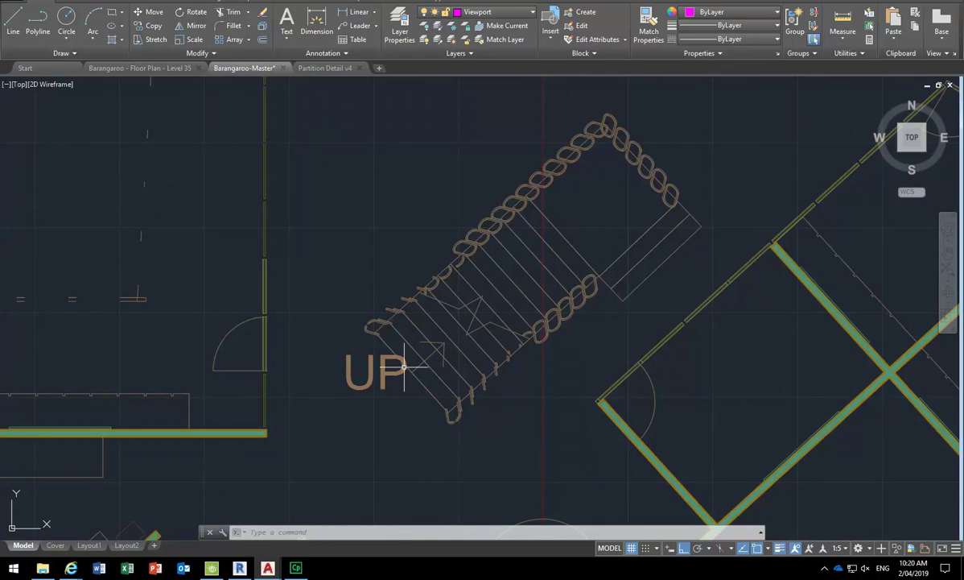
pyautogui.scroll(3, 454, 213)
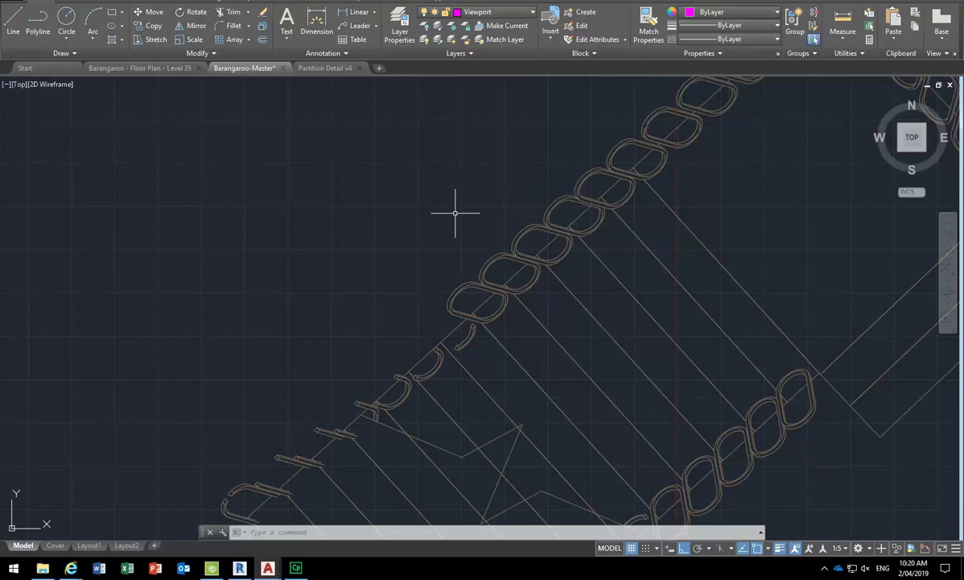
pyautogui.scroll(-3, 454, 213)
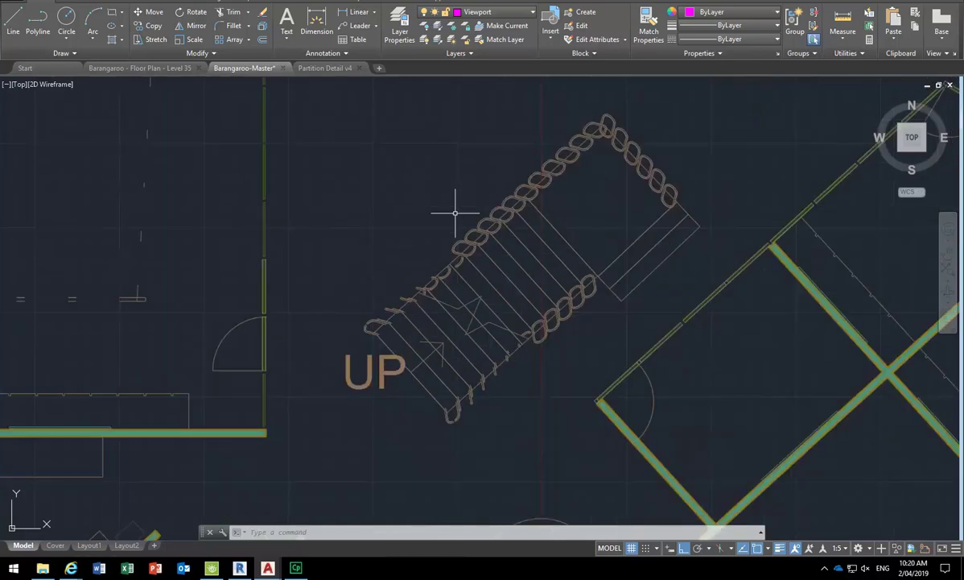
pyautogui.scroll(-3, 455, 213)
pyautogui.moveTo(451, 243); pyautogui.dragTo(459, 370, button='middle')
pyautogui.scroll(-2, 447, 286)
pyautogui.scroll(-2, 422, 300)
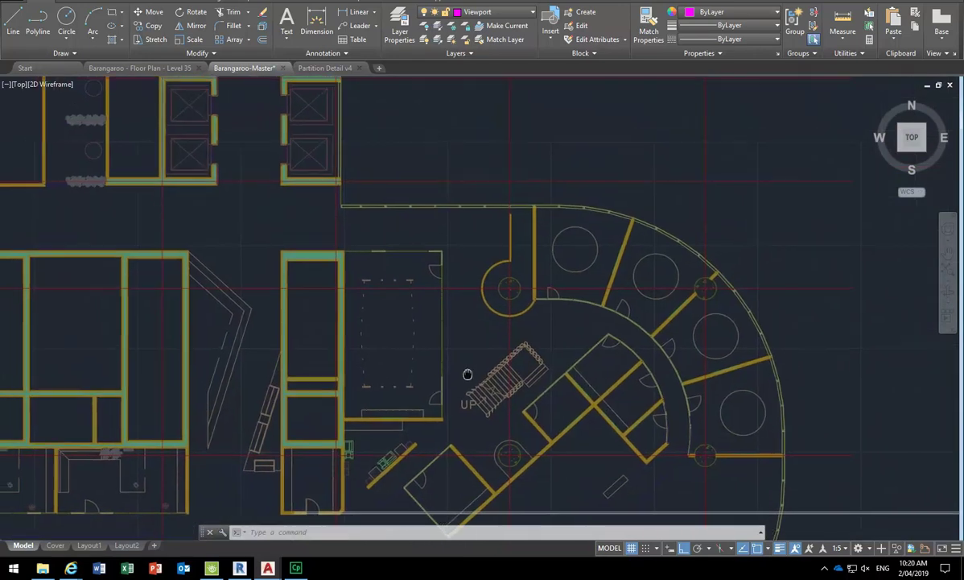
# Draw a line through the middle of the angled staircase, from beside the UP text perpendicular to the far edge.
pyautogui.click(13, 24)
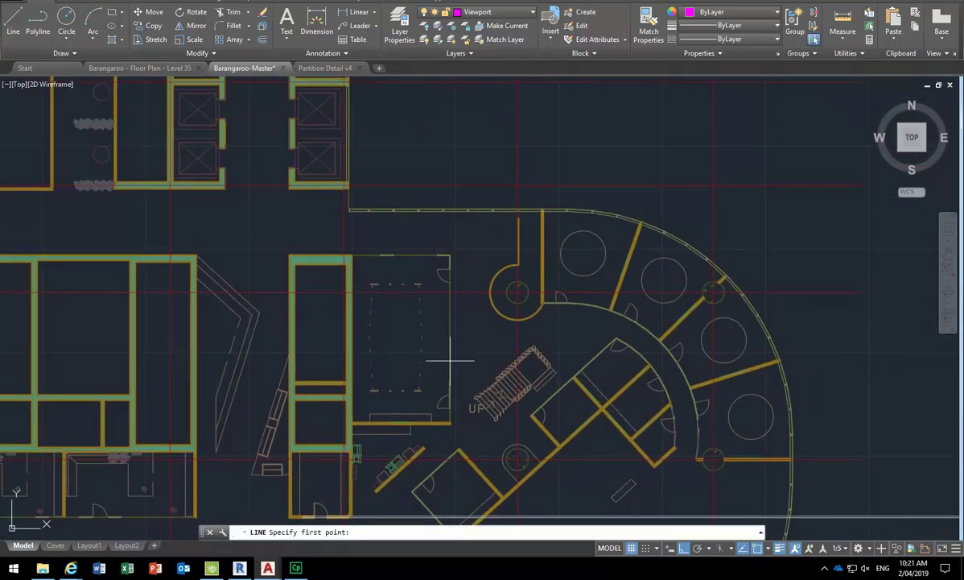
pyautogui.scroll(4, 497, 408)
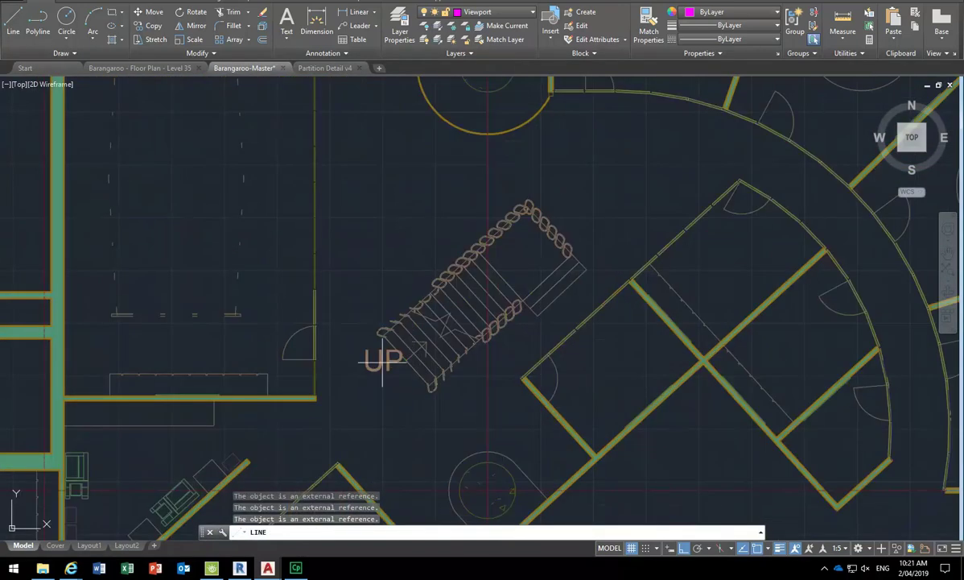
pyautogui.click(408, 359)
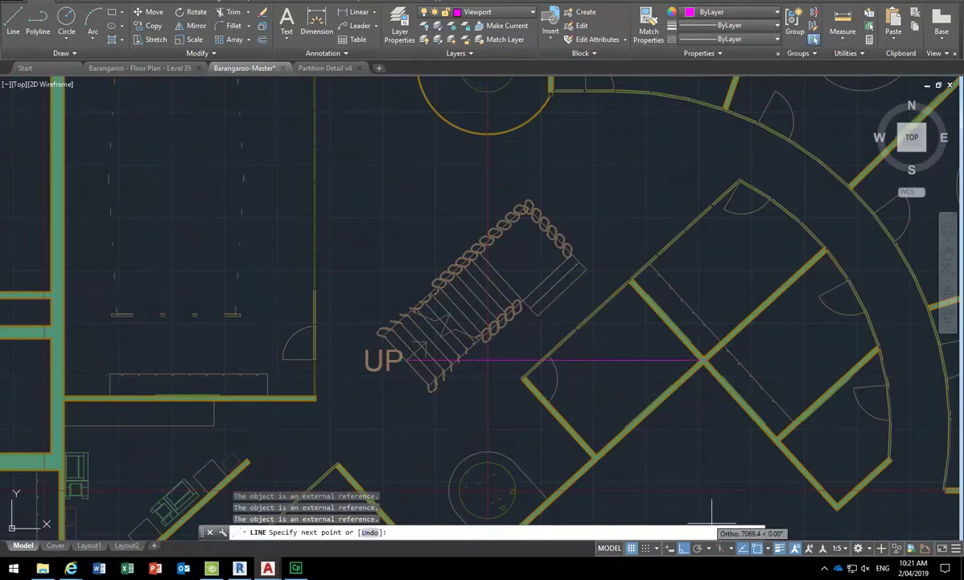
pyautogui.scroll(5, 553, 223)
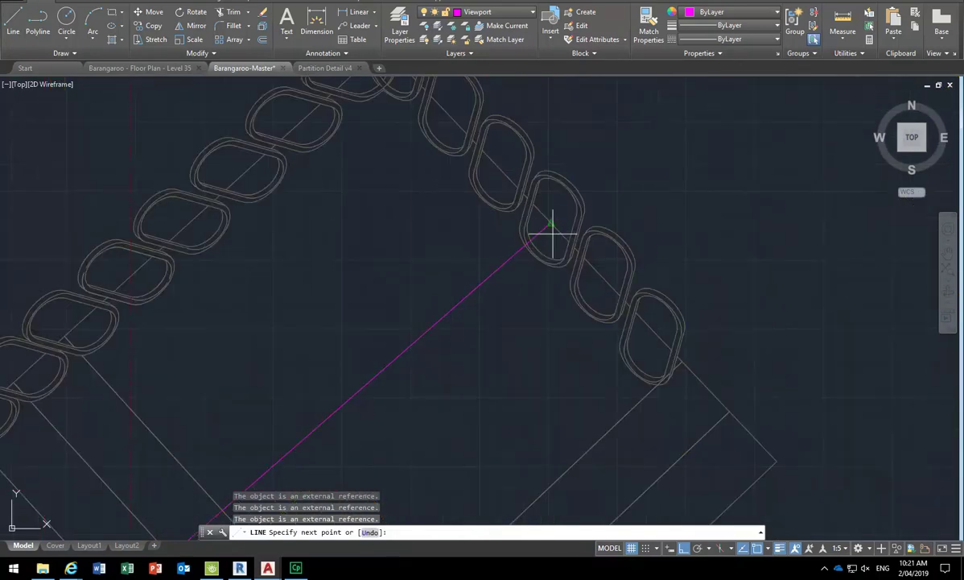
pyautogui.write('per')
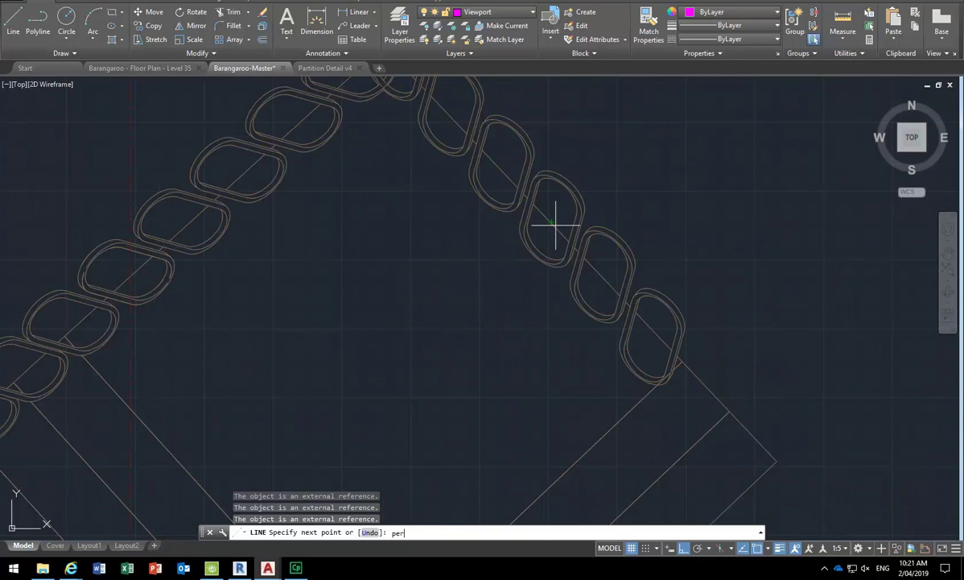
pyautogui.press('Return')
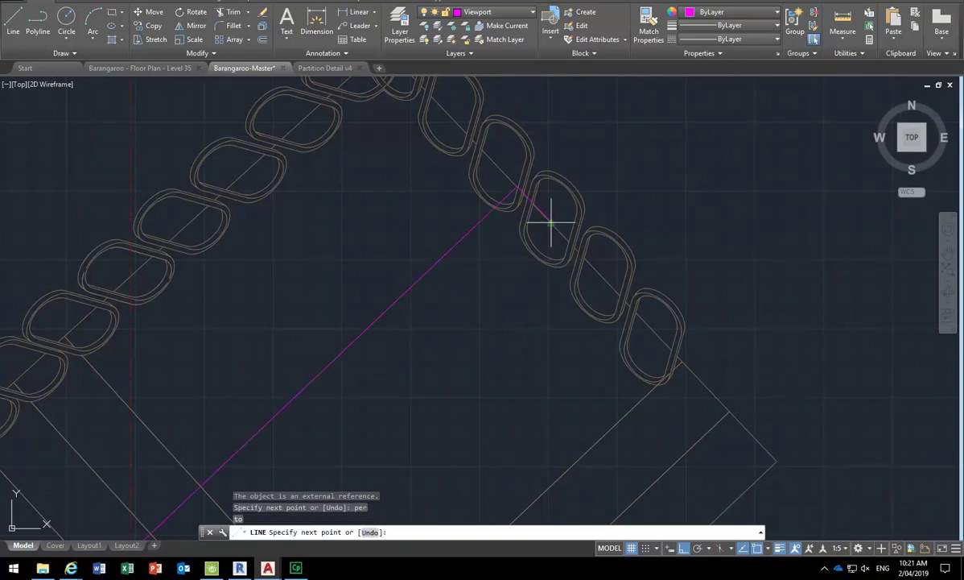
pyautogui.click(466, 215)
pyautogui.scroll(-3, 447, 218)
pyautogui.press('Return')
pyautogui.press('Return')
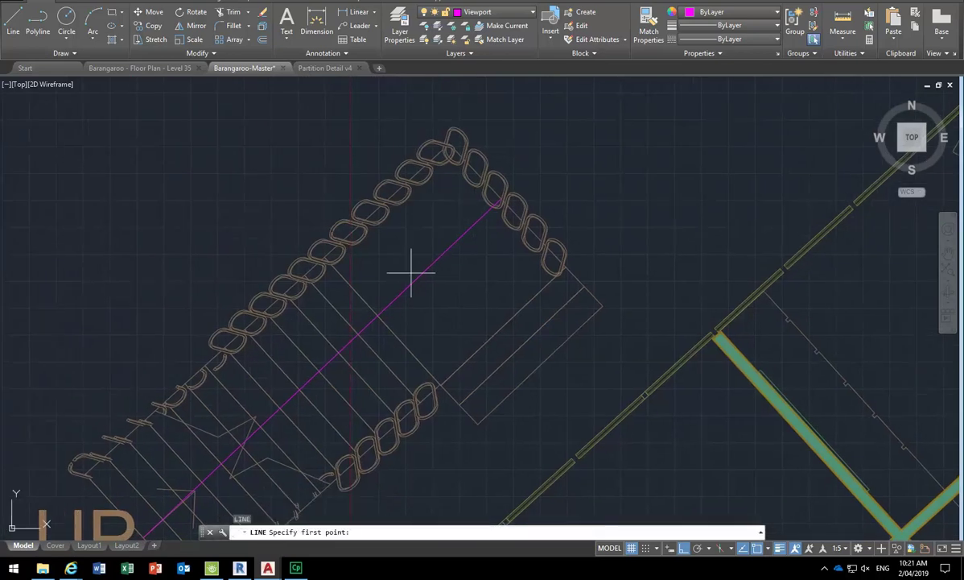
# Cancel the restarted Line command and erase the line through the middle of the staircase.
pyautogui.scroll(-3, 439, 267)
pyautogui.scroll(1, 522, 252)
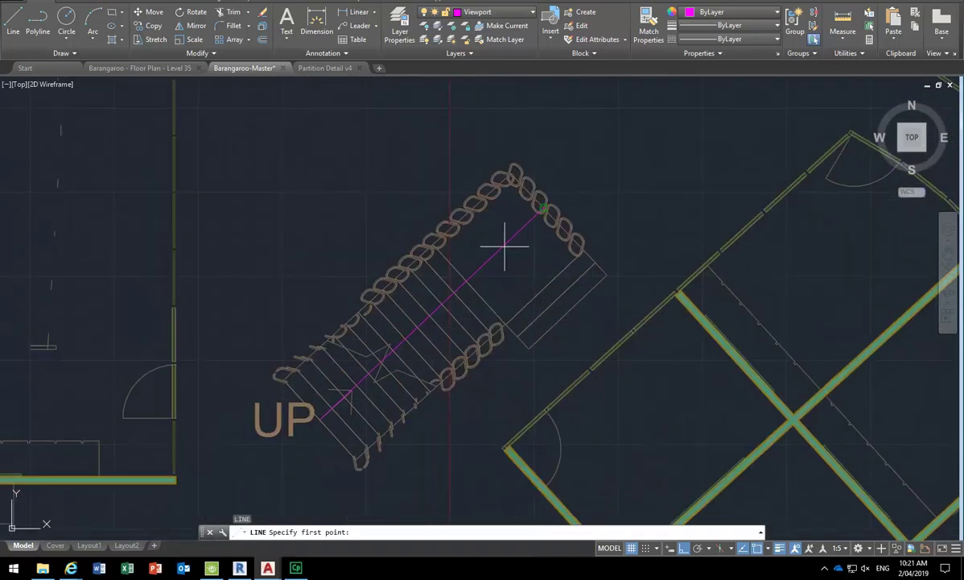
pyautogui.press('Escape')
pyautogui.press('Escape')
pyautogui.click(503, 246)
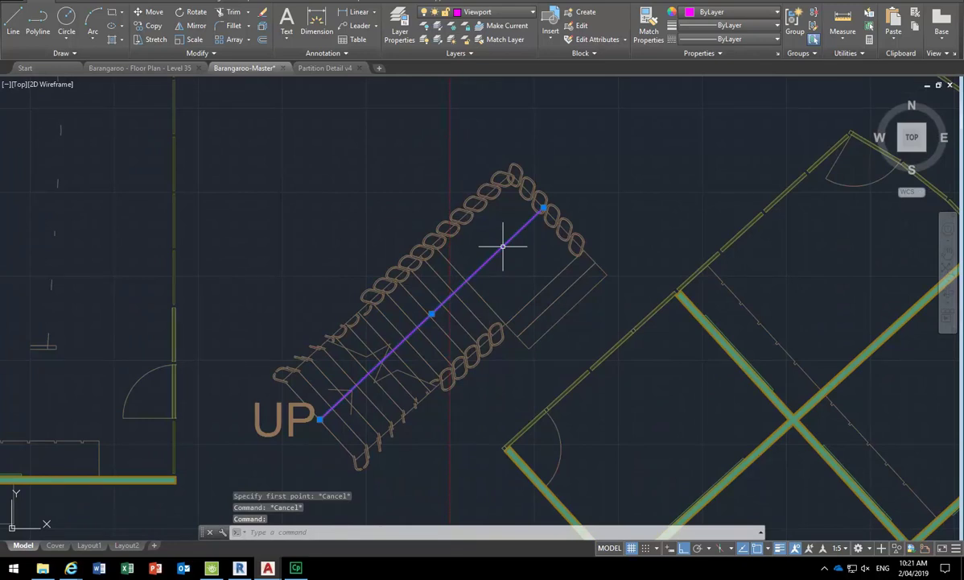
pyautogui.press('Delete')
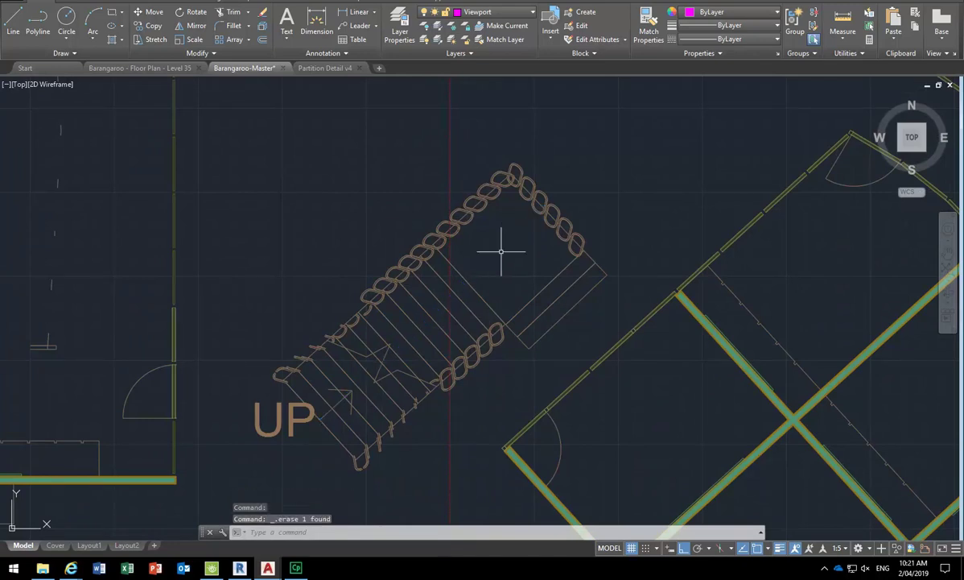
# Draw a line along the angled staircase's upper long edge with Ortho off, from the end near UP to the far corner.
pyautogui.click(13, 30)
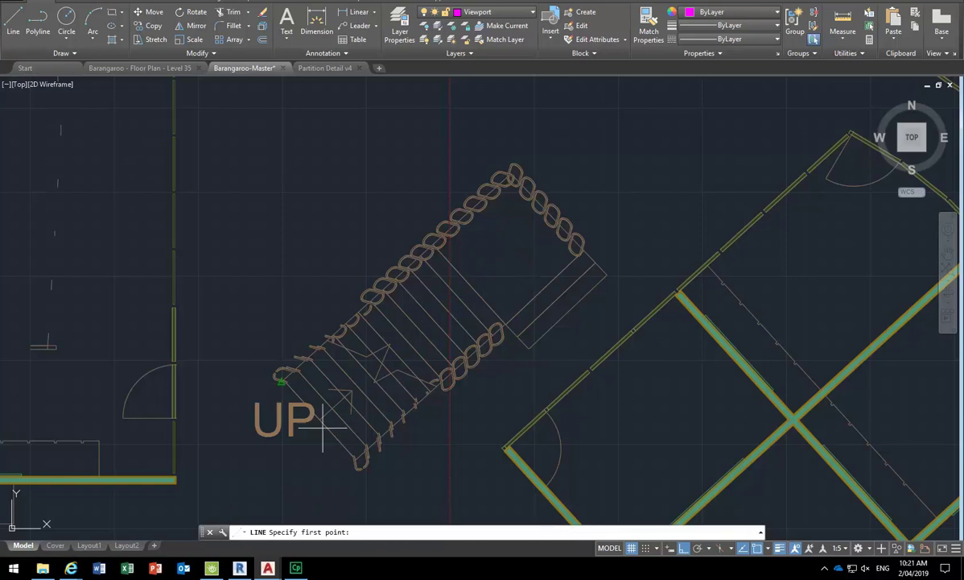
pyautogui.scroll(4, 281, 369)
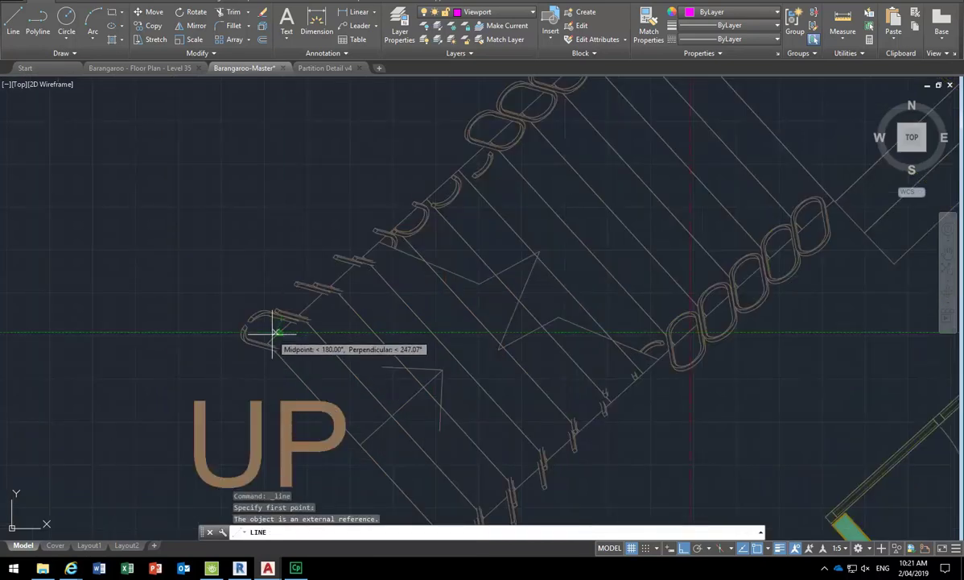
pyautogui.scroll(3, 271, 338)
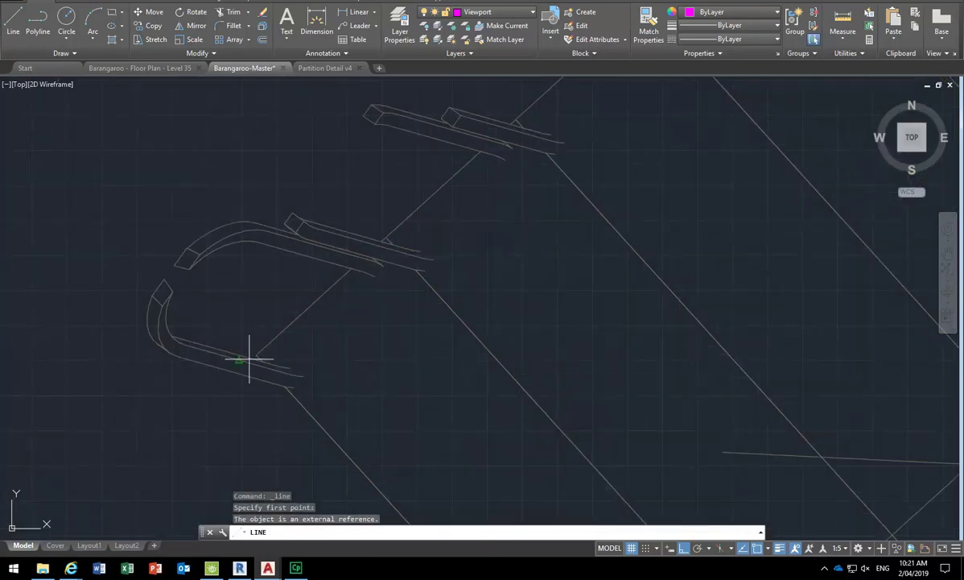
pyautogui.click(257, 354)
pyautogui.scroll(-4, 258, 344)
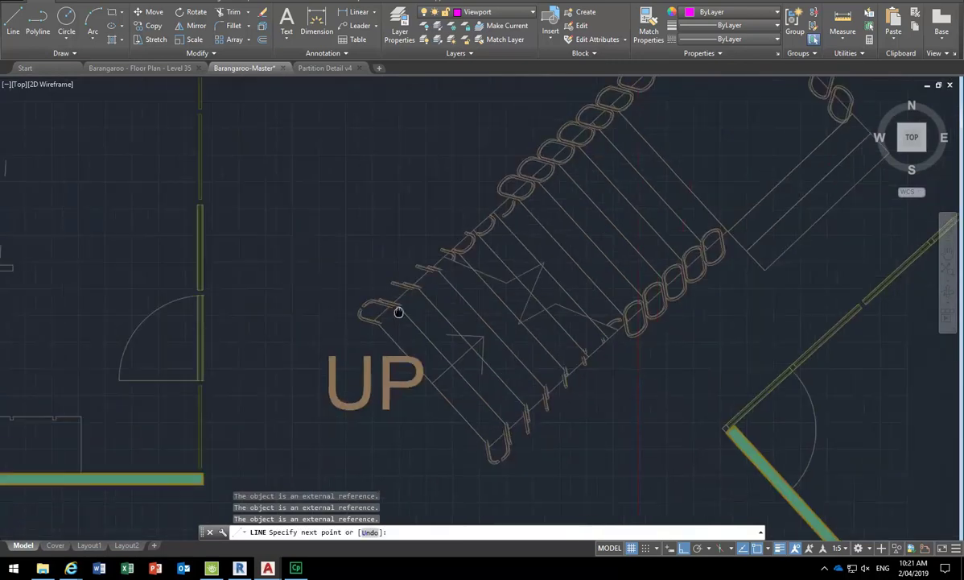
pyautogui.moveTo(437, 278); pyautogui.dragTo(387, 394, button='middle')
pyautogui.click(683, 547)
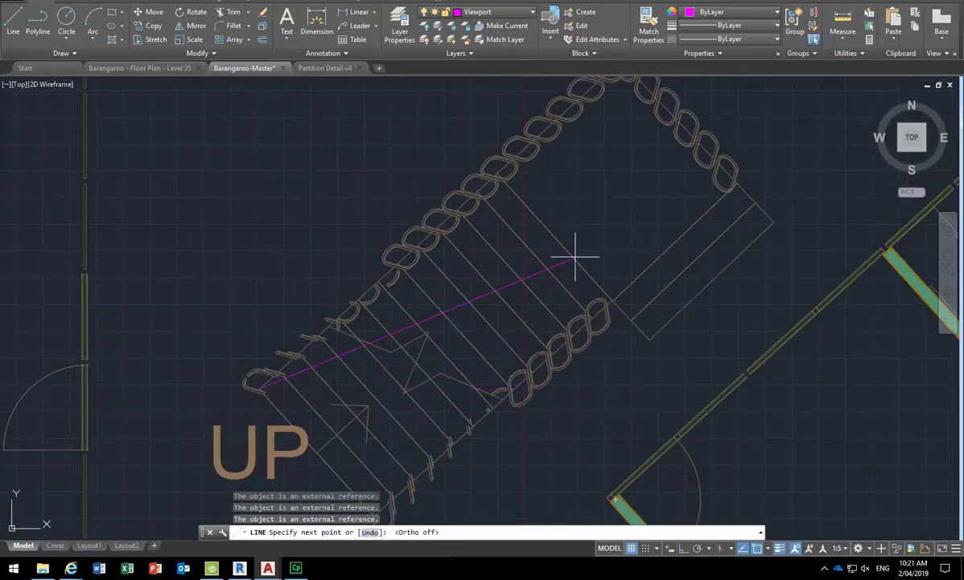
pyautogui.scroll(2, 515, 266)
pyautogui.moveTo(463, 200); pyautogui.dragTo(518, 177, button='middle')
pyautogui.scroll(5, 519, 173)
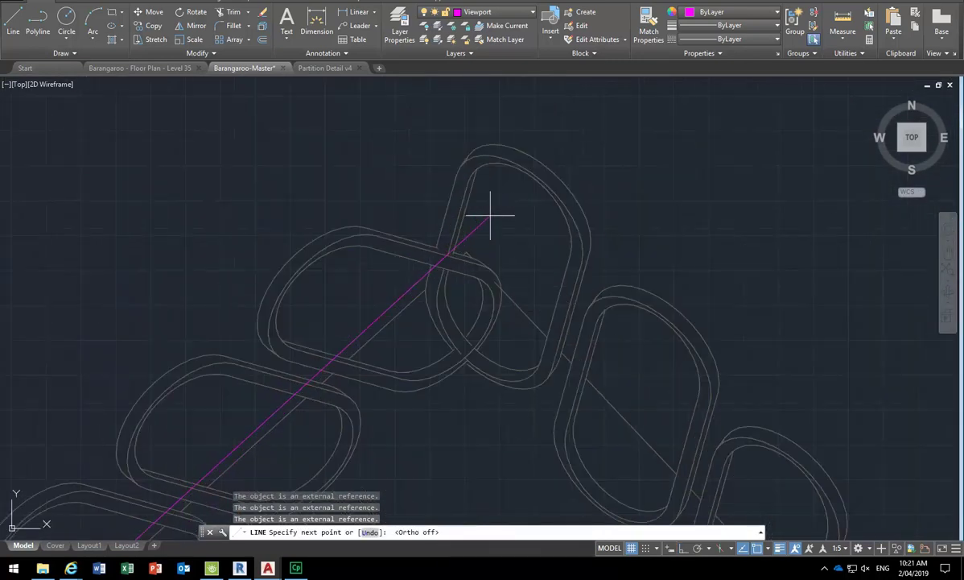
pyautogui.click(429, 308)
pyautogui.rightClick(459, 230)
pyautogui.click(476, 234)
pyautogui.scroll(-6, 471, 222)
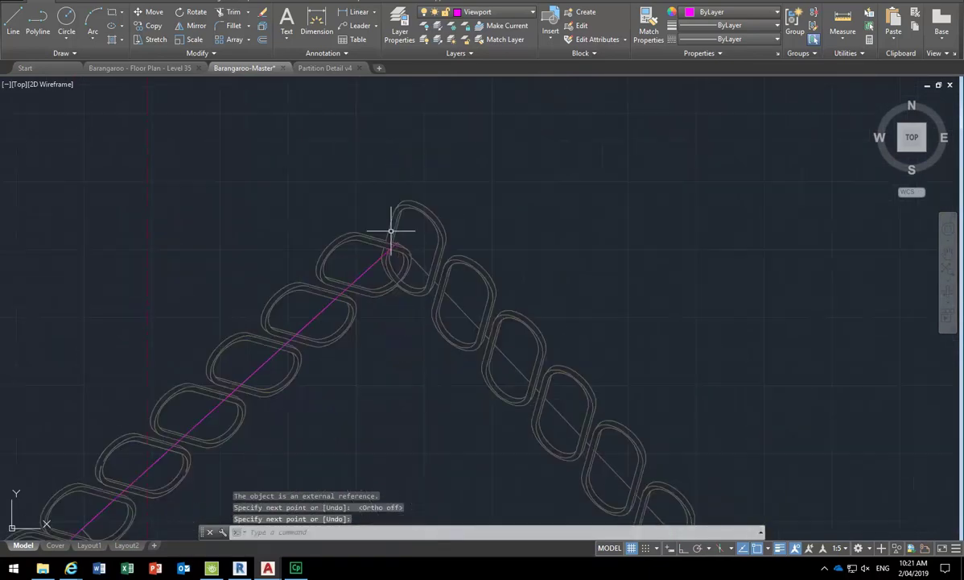
pyautogui.scroll(5, 487, 219)
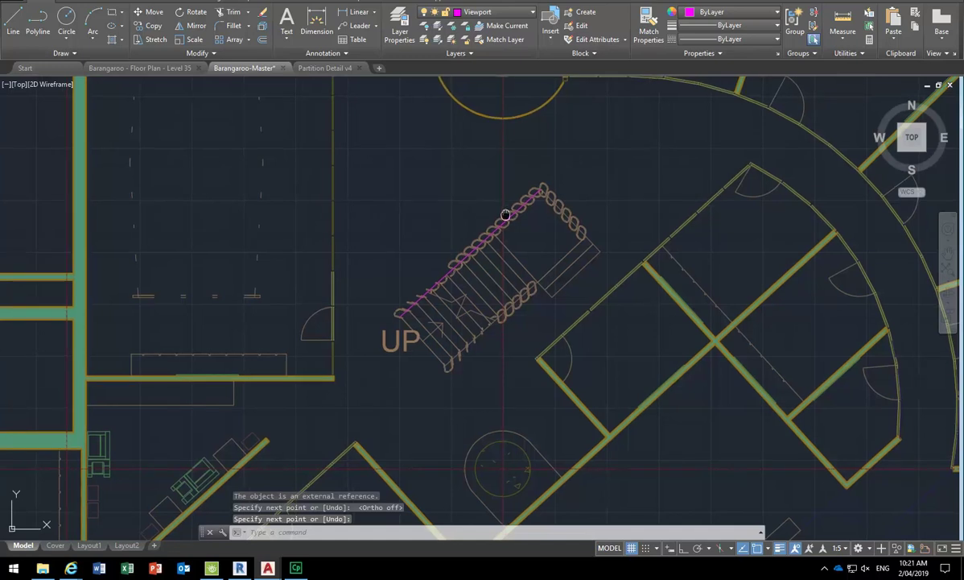
# Select the line along the staircase's upper edge and examine its angle and position within the whole floor plan.
pyautogui.moveTo(491, 215); pyautogui.dragTo(499, 222, button='middle')
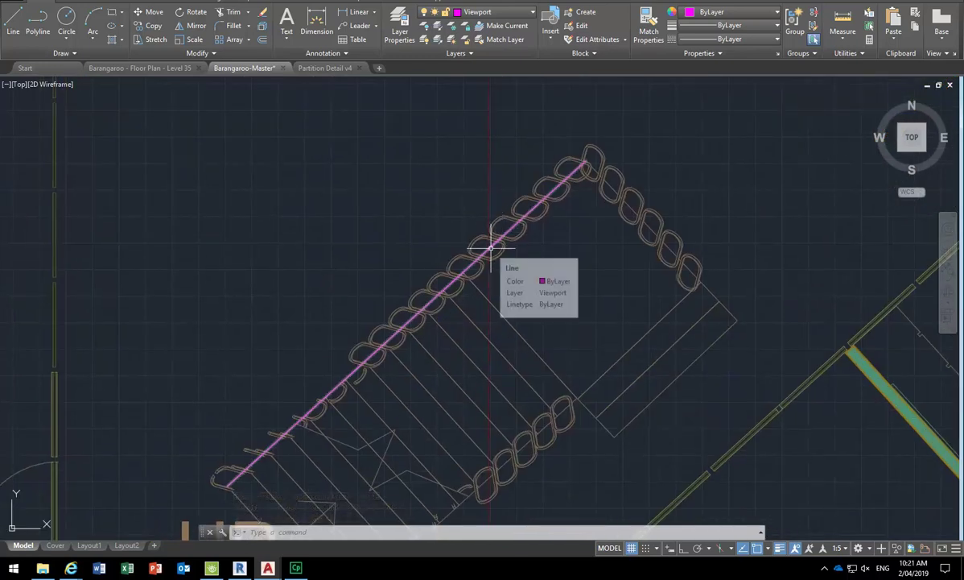
pyautogui.click(491, 248)
pyautogui.scroll(-8, 409, 233)
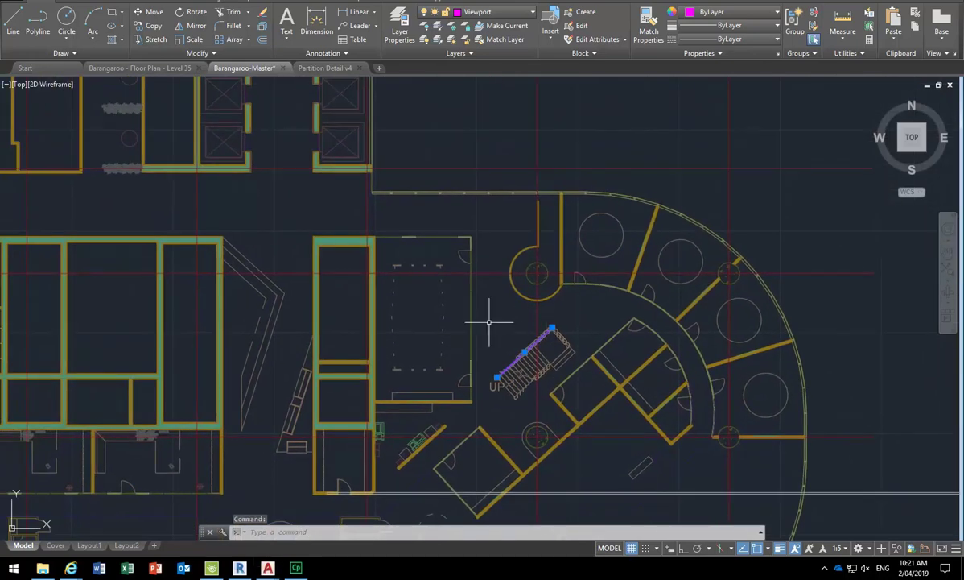
pyautogui.scroll(-5, 499, 330)
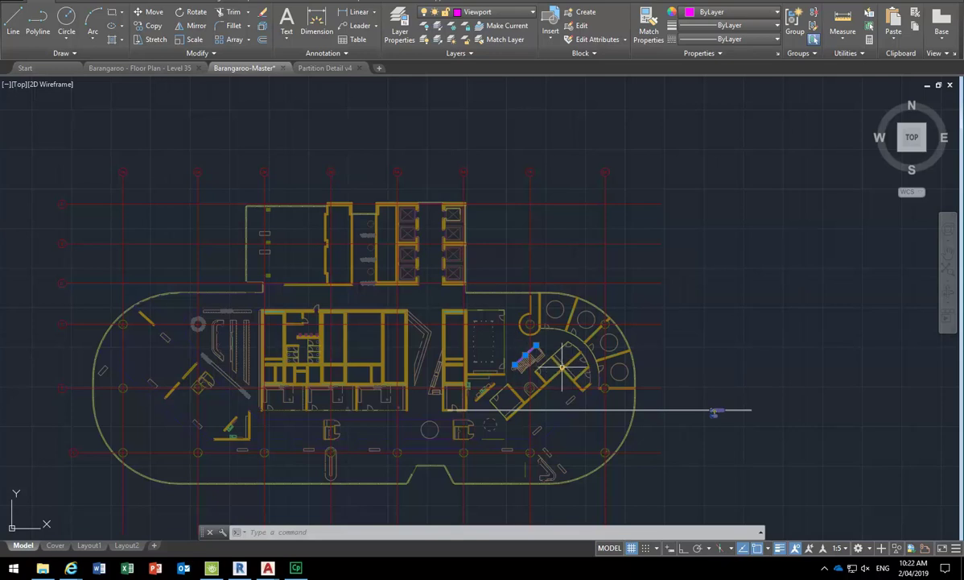
pyautogui.scroll(4, 525, 342)
pyautogui.scroll(2, 531, 376)
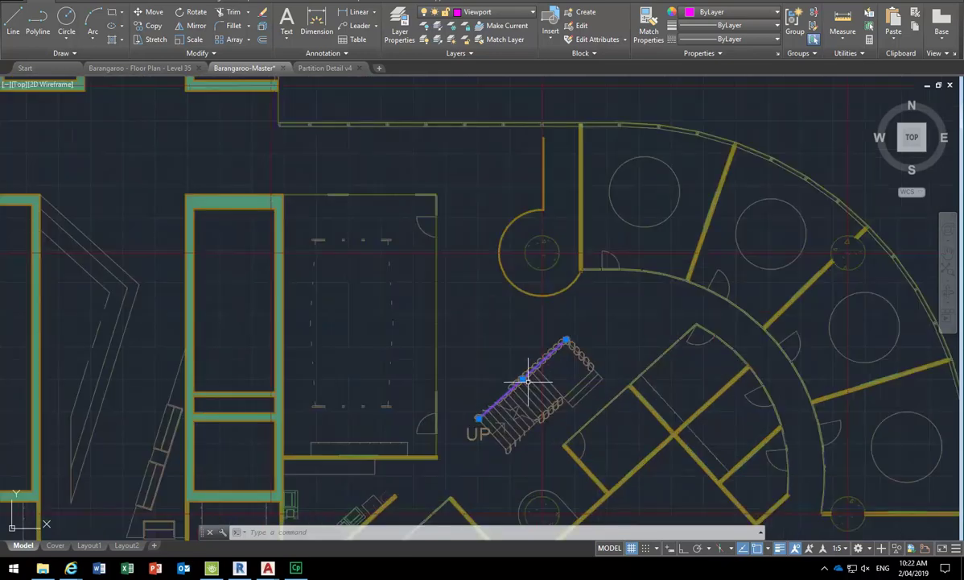
pyautogui.scroll(4, 507, 386)
pyautogui.scroll(-5, 407, 301)
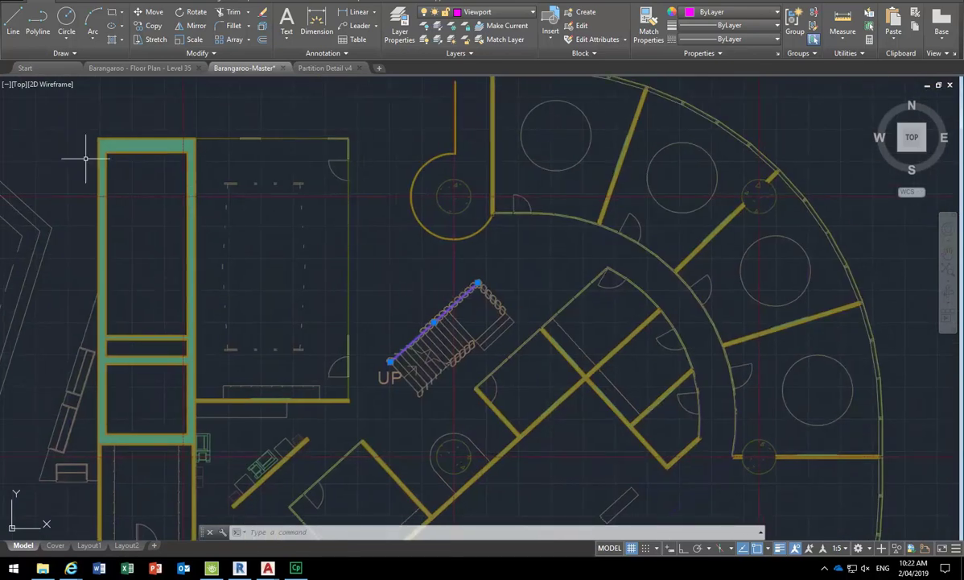
# Draw a short line from the open area above the UP text, ending perpendicular on the staircase edge line.
pyautogui.click(13, 25)
pyautogui.scroll(4, 342, 368)
pyautogui.moveTo(345, 371); pyautogui.dragTo(306, 370, button='middle')
pyautogui.scroll(3, 387, 333)
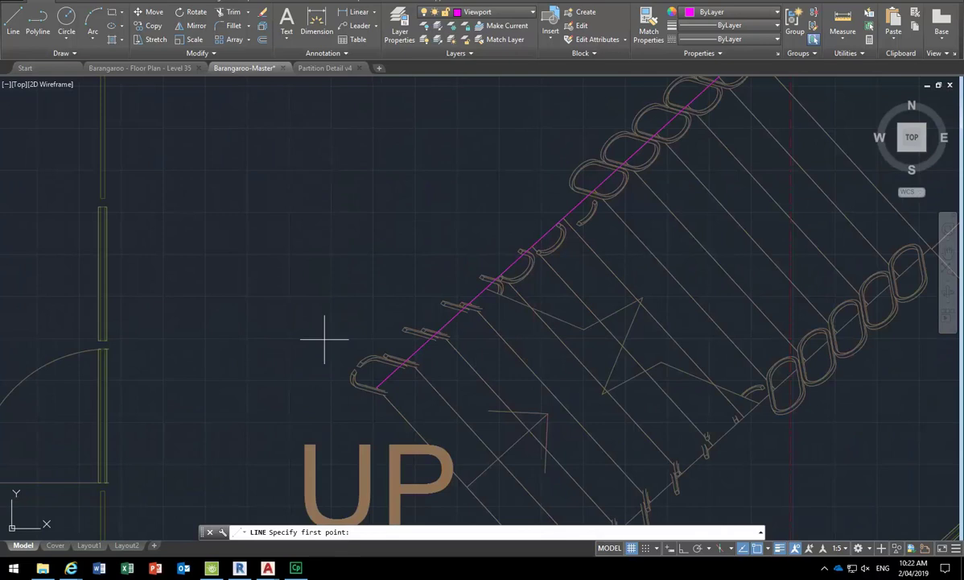
pyautogui.click(249, 148)
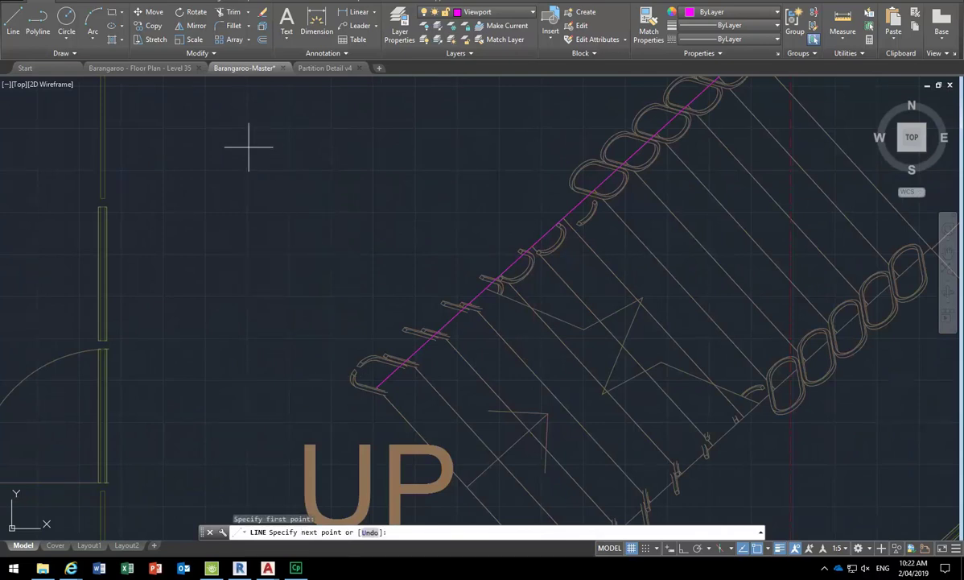
pyautogui.click(426, 342)
pyautogui.rightClick(385, 198)
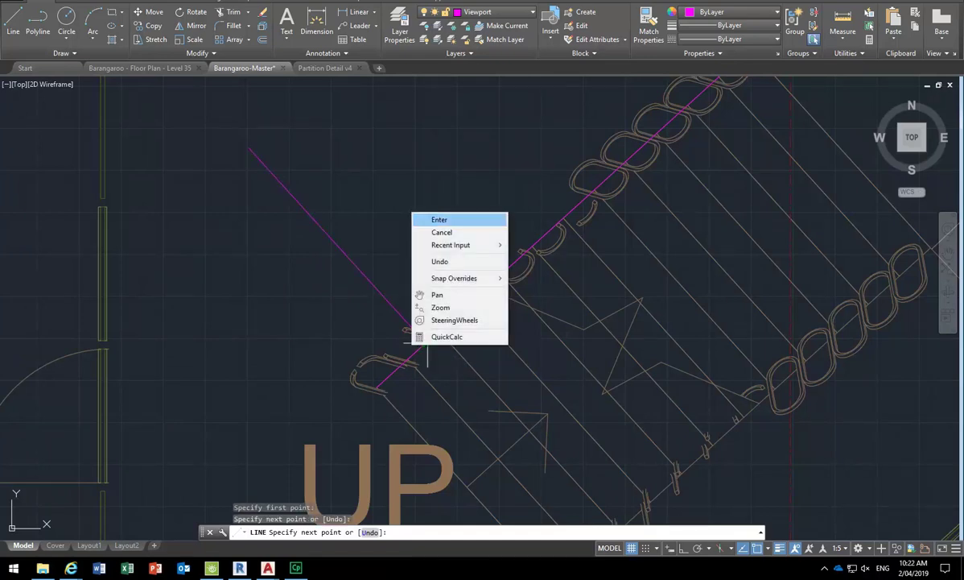
pyautogui.click(402, 206)
# Move the short perpendicular line by its lower endpoint to the end of the staircase edge line near UP.
pyautogui.click(363, 231)
pyautogui.click(379, 314)
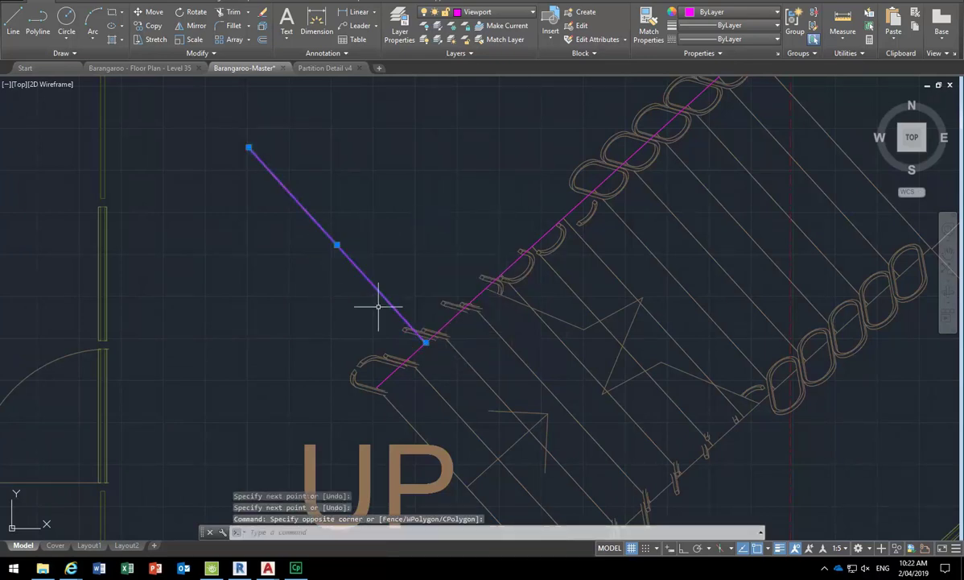
pyautogui.click(149, 12)
pyautogui.click(426, 342)
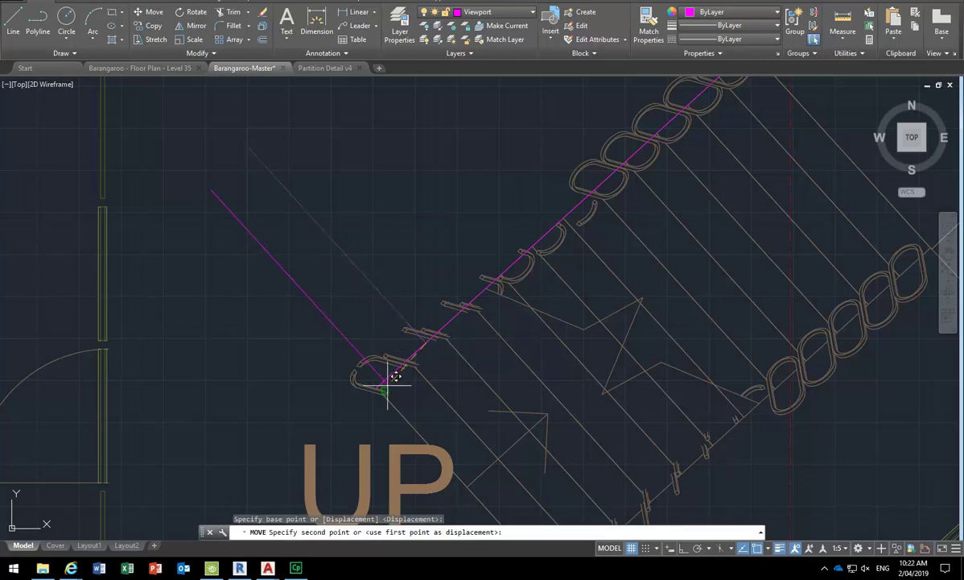
pyautogui.scroll(2, 371, 381)
pyautogui.scroll(3, 373, 383)
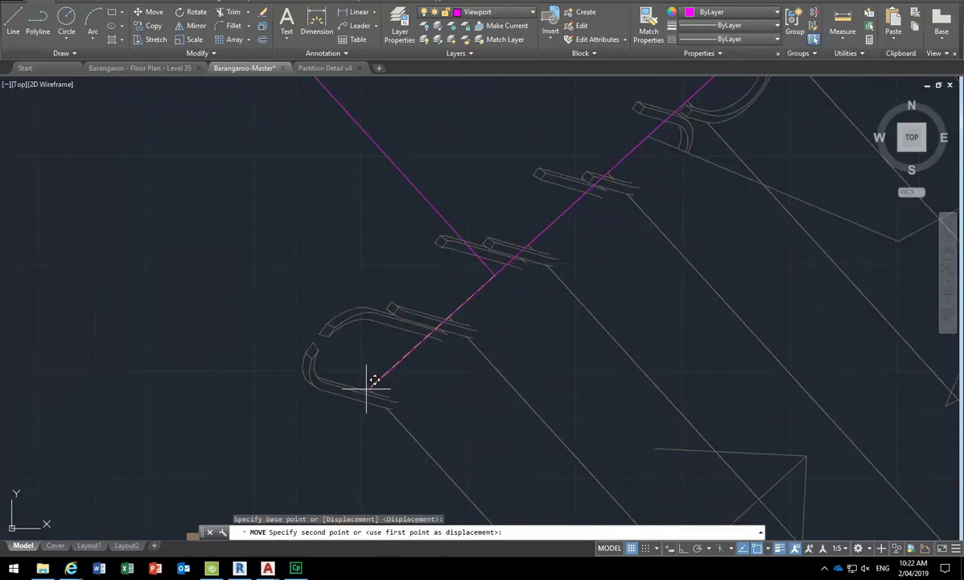
pyautogui.click(375, 387)
pyautogui.scroll(-5, 327, 276)
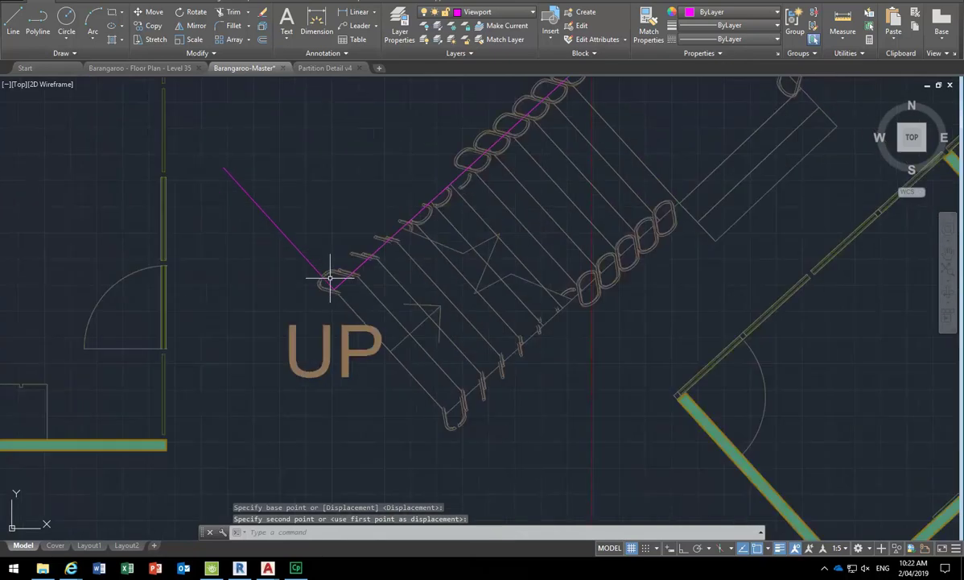
# Start a new UCS with its origin at the endpoint where the two reference lines meet near UP.
pyautogui.scroll(3, 334, 354)
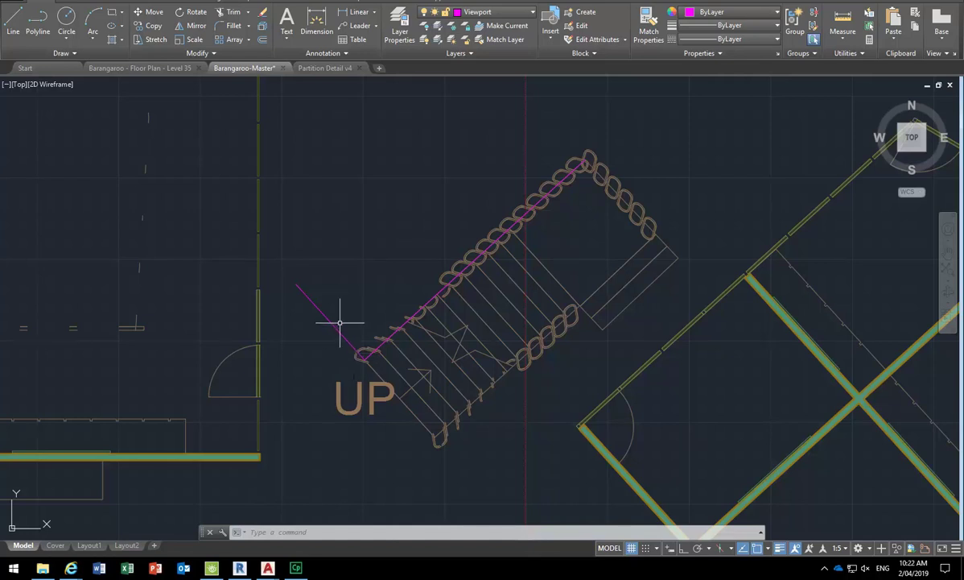
pyautogui.write('ucs')
pyautogui.press('Return')
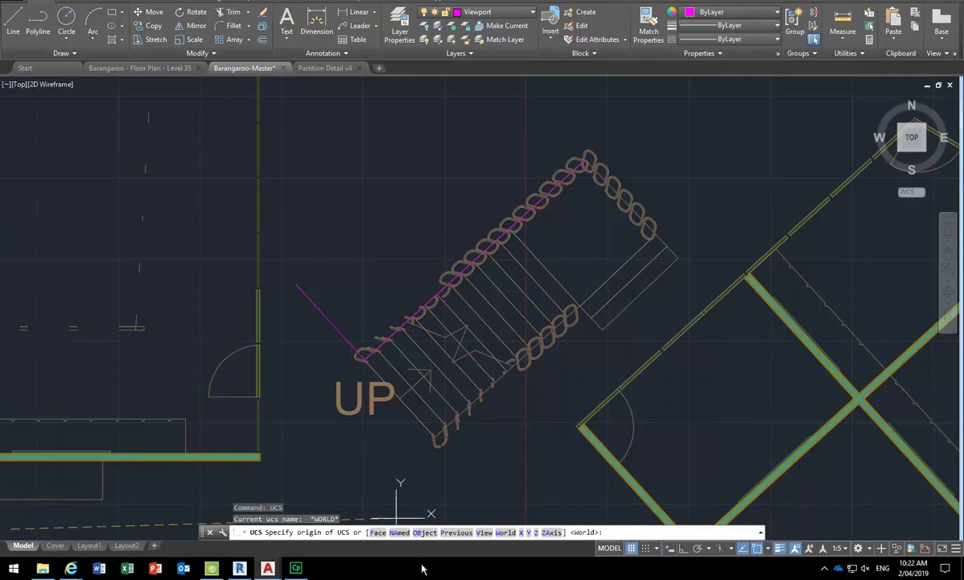
pyautogui.moveTo(360, 424); pyautogui.dragTo(338, 427, button='middle')
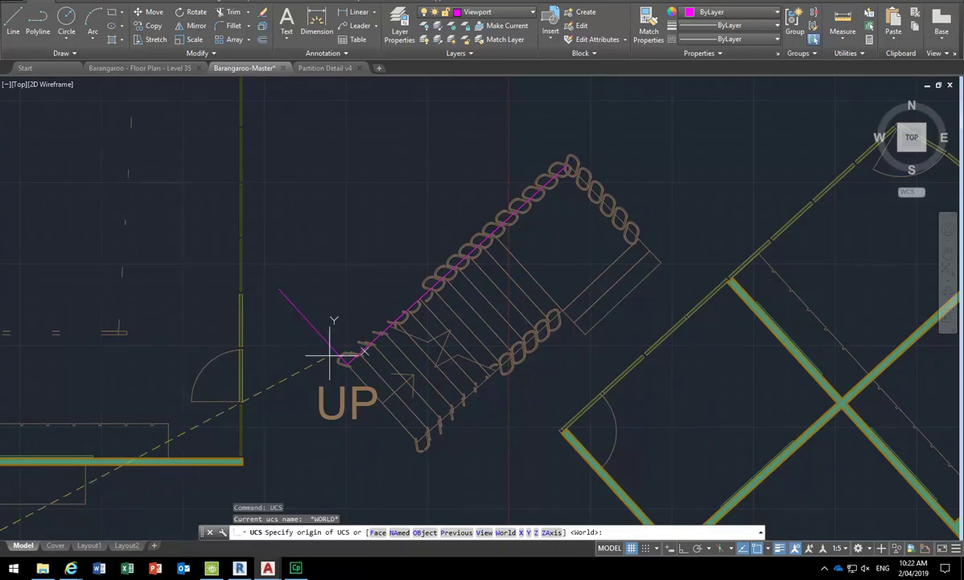
pyautogui.scroll(5, 342, 354)
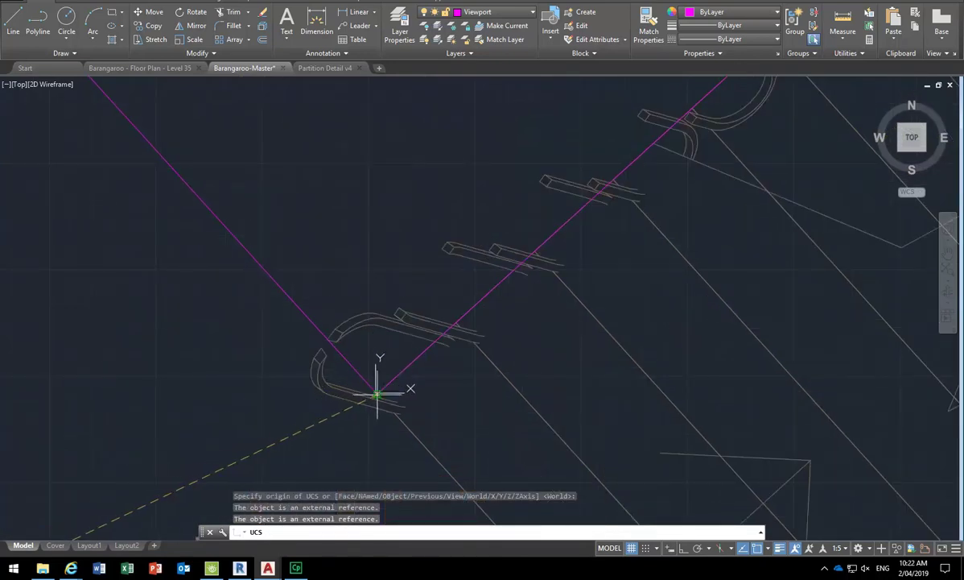
pyautogui.click(378, 394)
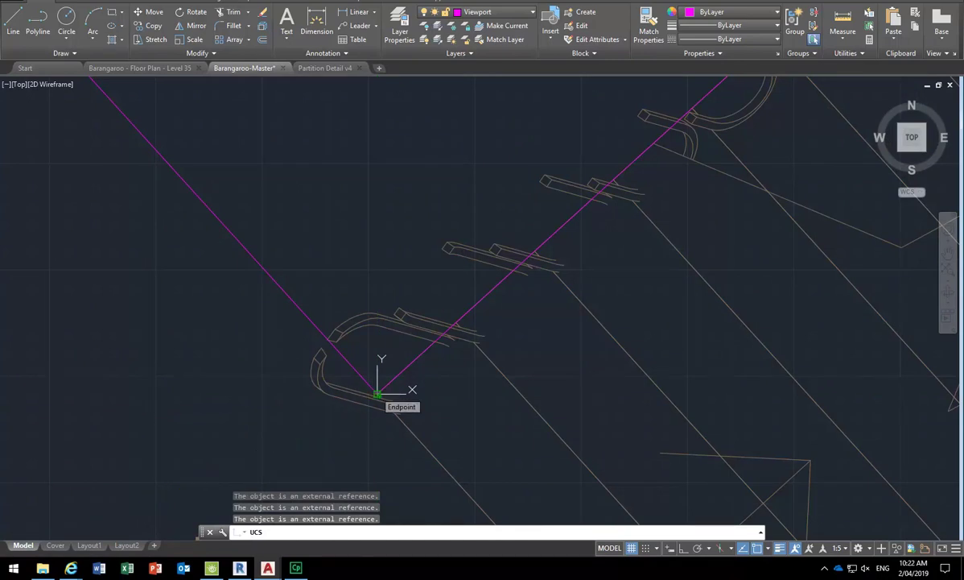
pyautogui.click(378, 393)
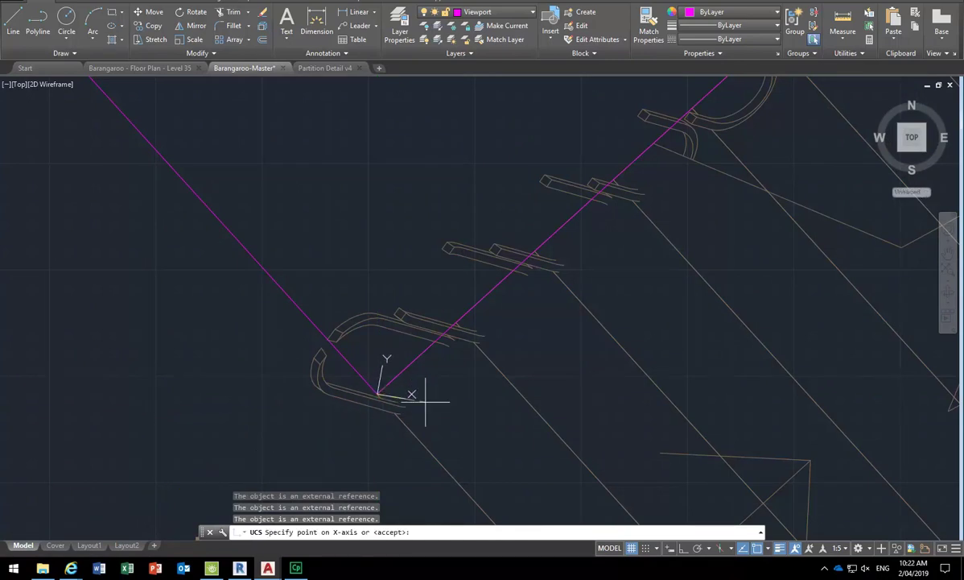
# Align the UCS X axis with the staircase edge line and its Y axis with the short perpendicular line.
pyautogui.click(485, 297)
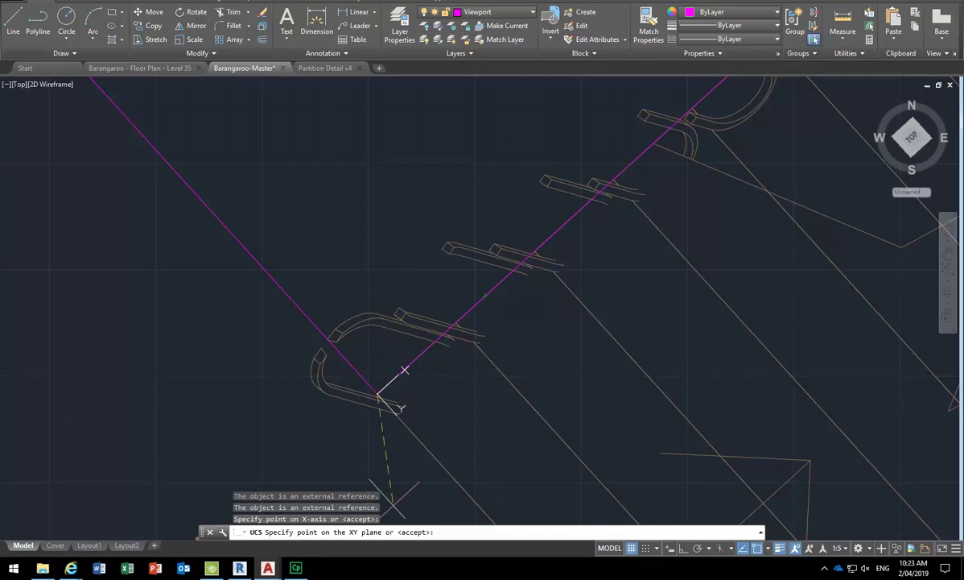
pyautogui.scroll(-1, 351, 297)
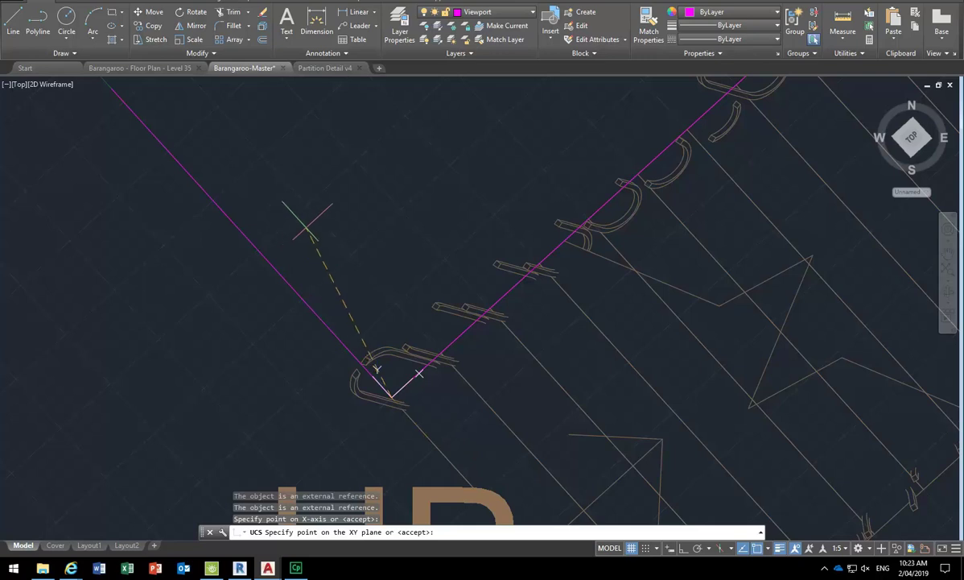
pyautogui.scroll(-2, 353, 297)
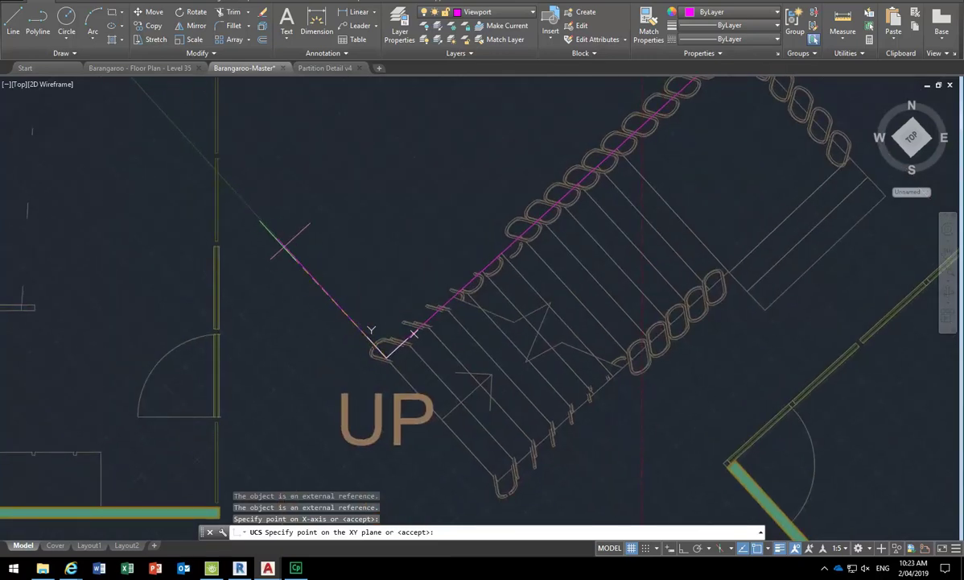
pyautogui.click(261, 223)
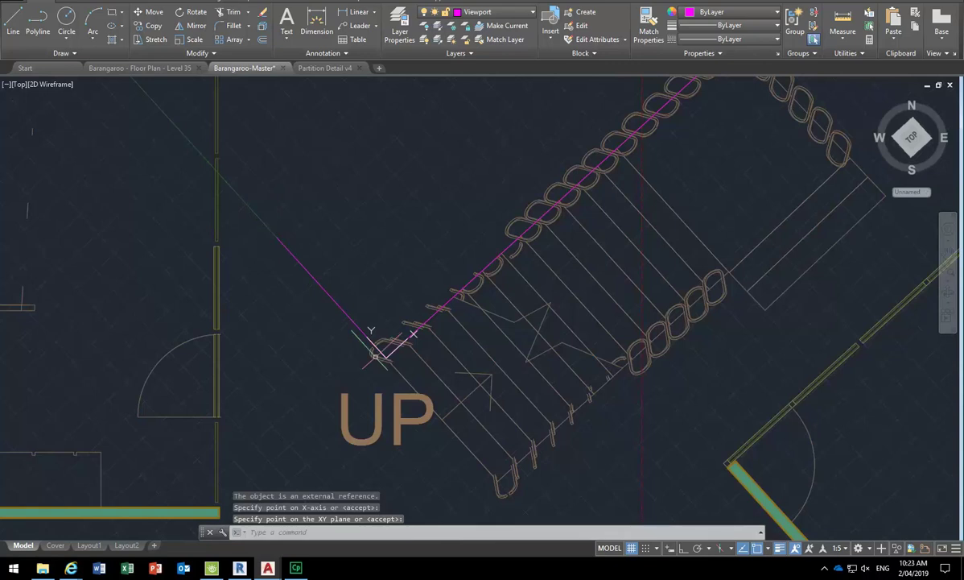
pyautogui.rightClick(358, 323)
pyautogui.press('Escape')
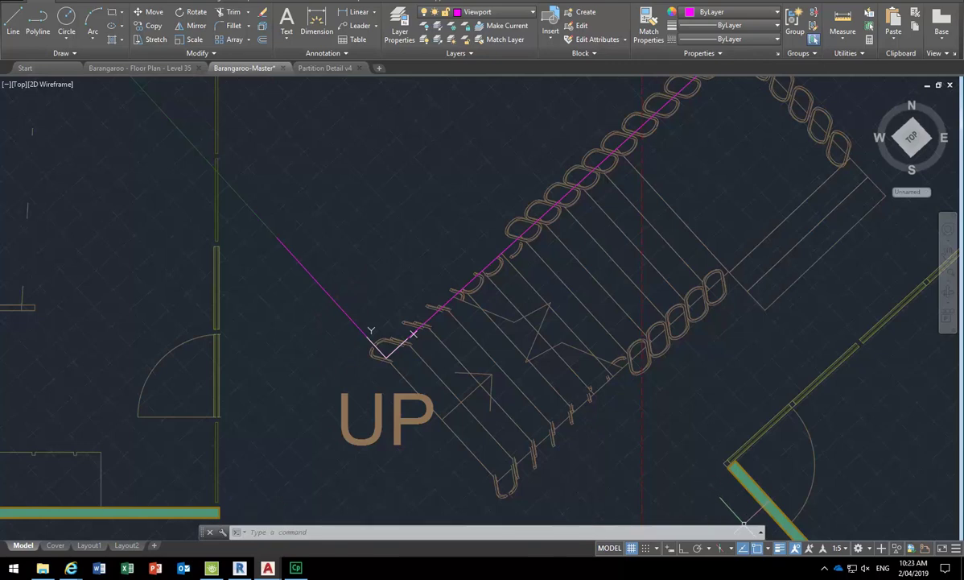
# Draw a line about 64,900 units long with Ortho on from the staircase's far corner along the UCS Y direction, past the building.
pyautogui.scroll(-10, 385, 414)
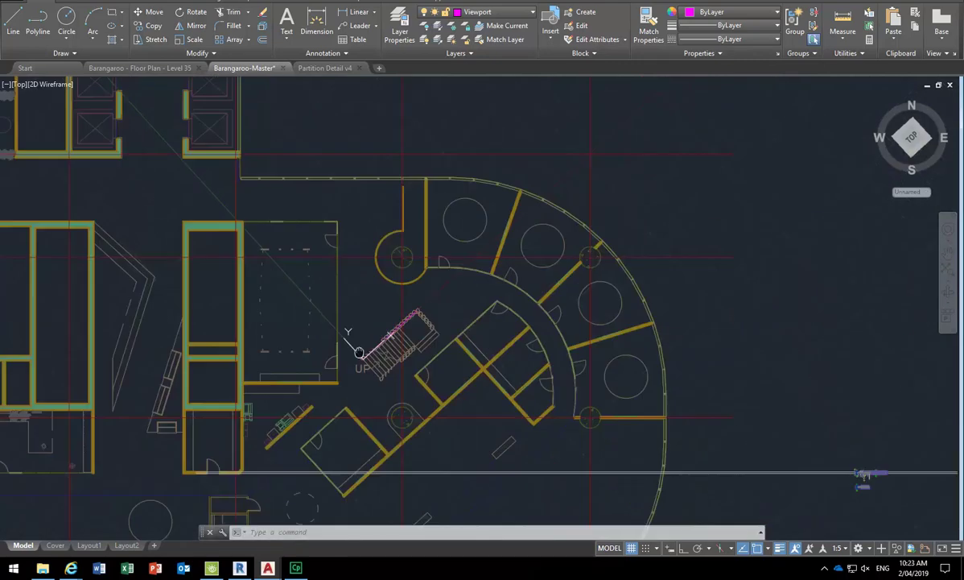
pyautogui.click(13, 23)
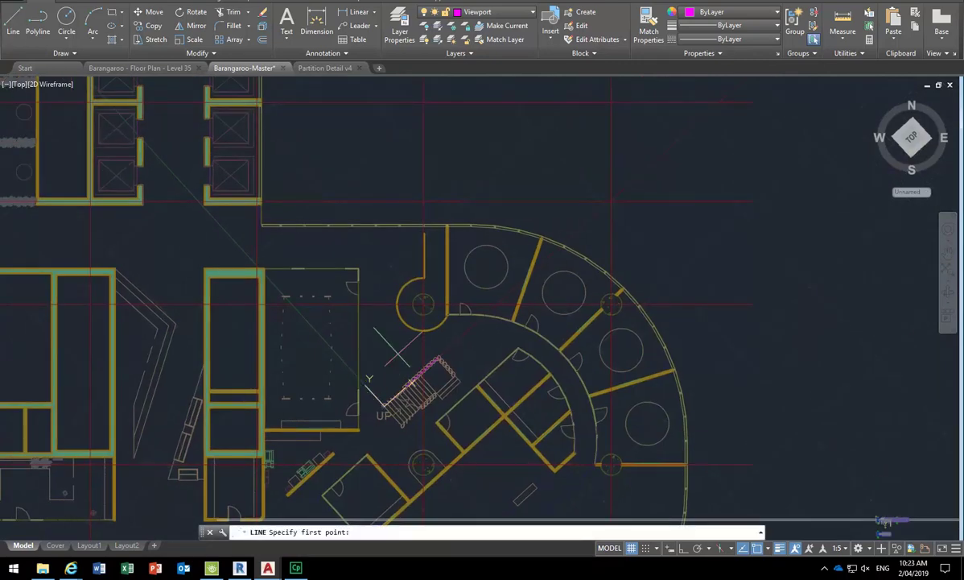
pyautogui.scroll(8, 445, 384)
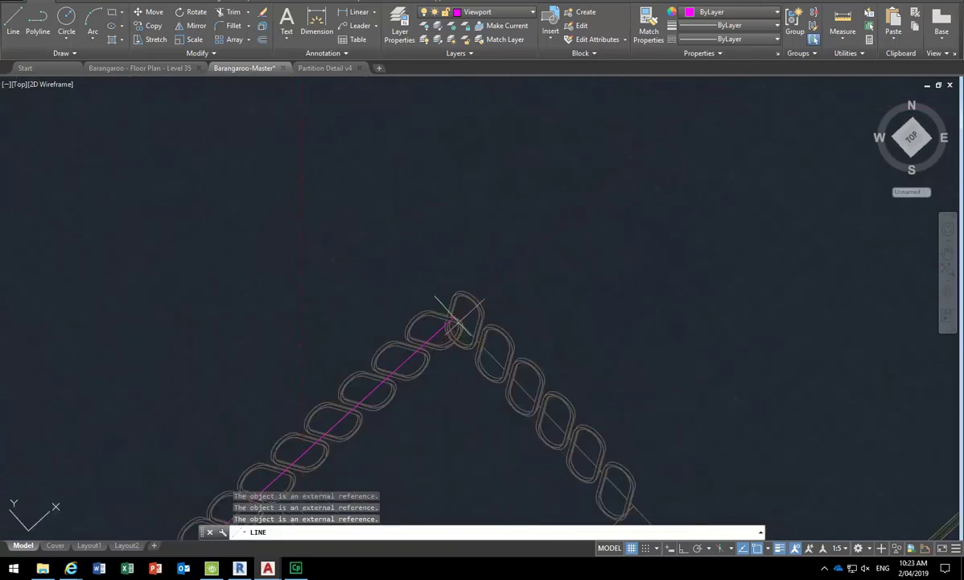
pyautogui.click(460, 315)
pyautogui.press('F8')
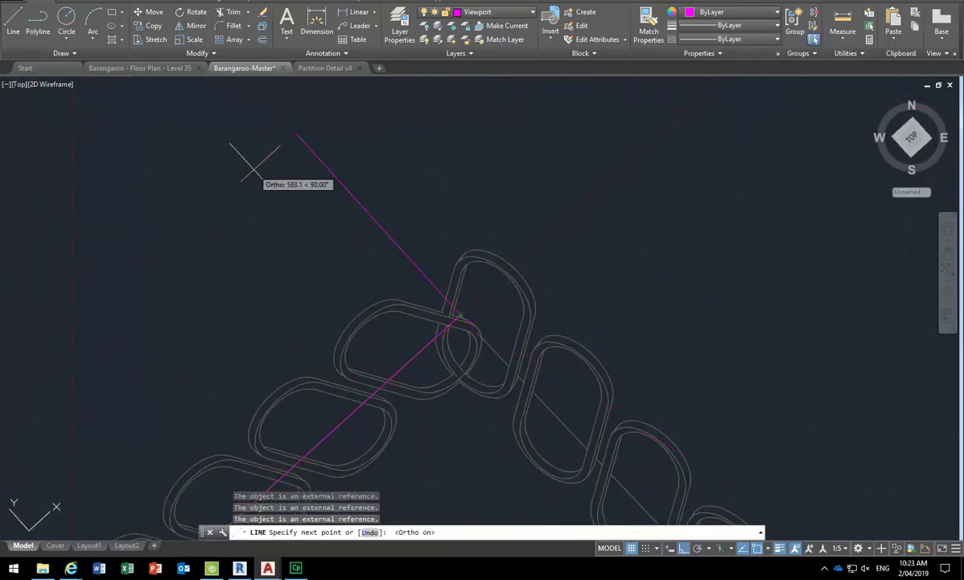
pyautogui.scroll(-5, 254, 161)
pyautogui.scroll(-8, 306, 239)
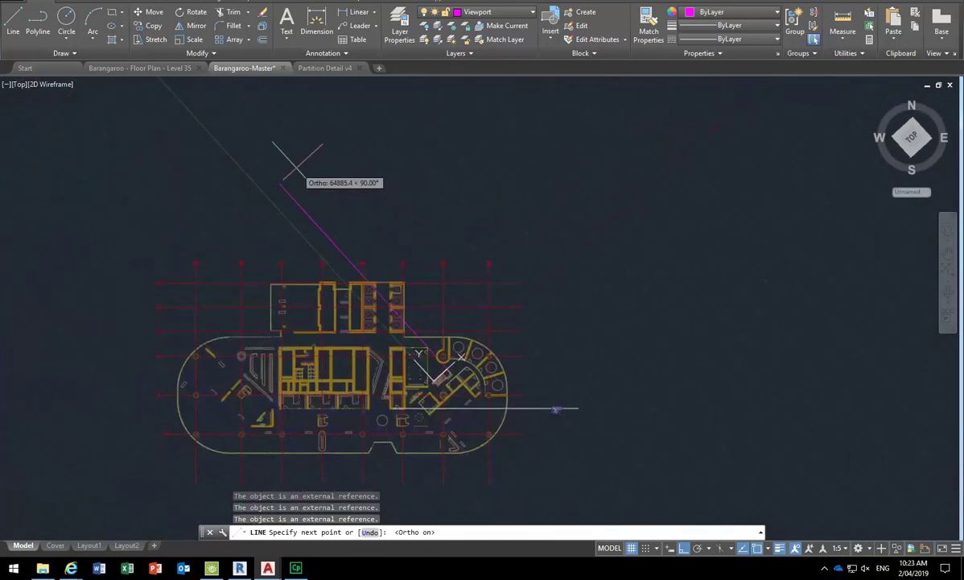
pyautogui.rightClick(323, 180)
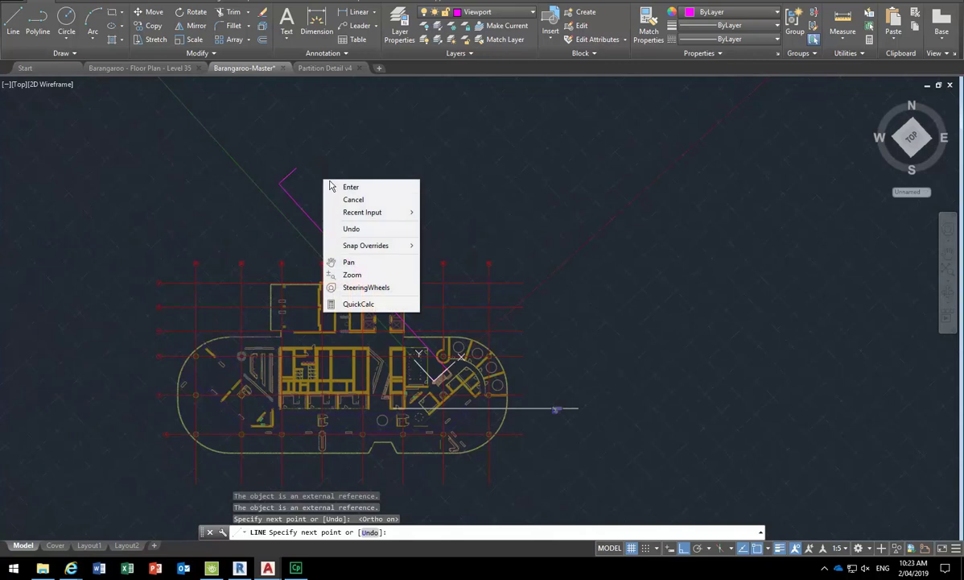
pyautogui.click(348, 186)
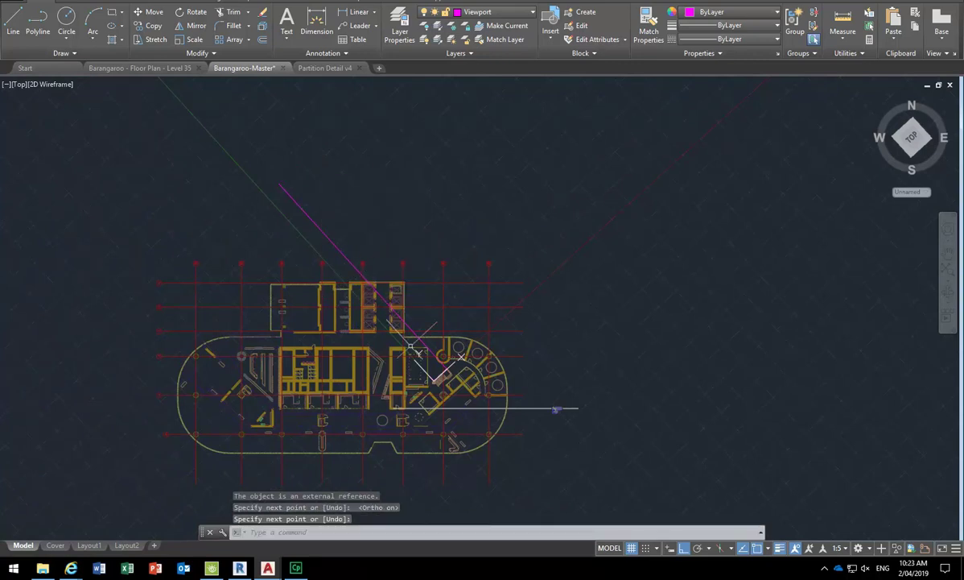
# Stretch the short perpendicular line's free end along the UCS Y direction beyond the building, roughly level with the parallel long line.
pyautogui.scroll(5, 355, 304)
pyautogui.moveTo(387, 302)
pyautogui.mouseDown(button='middle')
pyautogui.moveTo(355, 345)
pyautogui.moveTo(260, 283)
pyautogui.mouseUp(button='middle')
pyautogui.scroll(5, 325, 319)
pyautogui.click(345, 334)
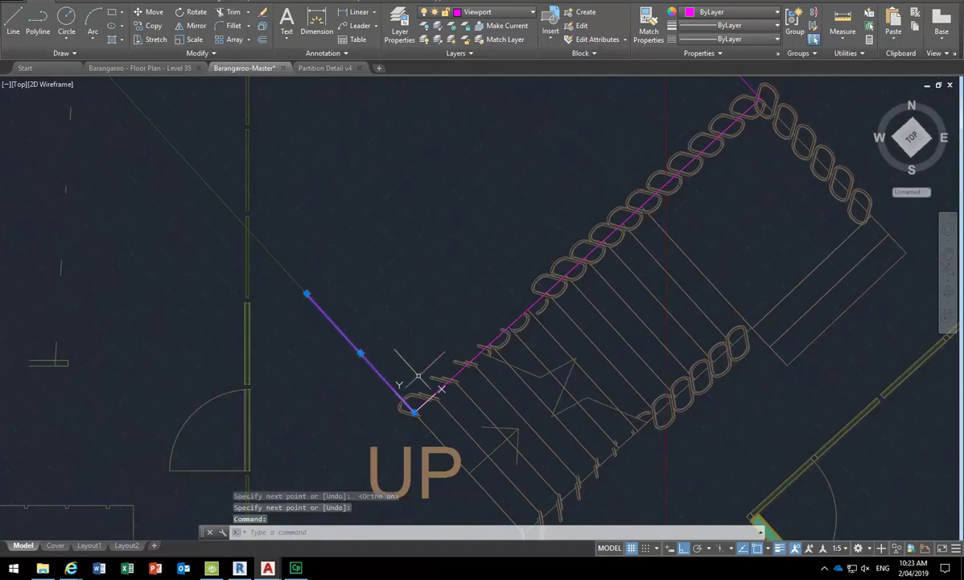
pyautogui.moveTo(400, 364); pyautogui.dragTo(384, 366, button='middle')
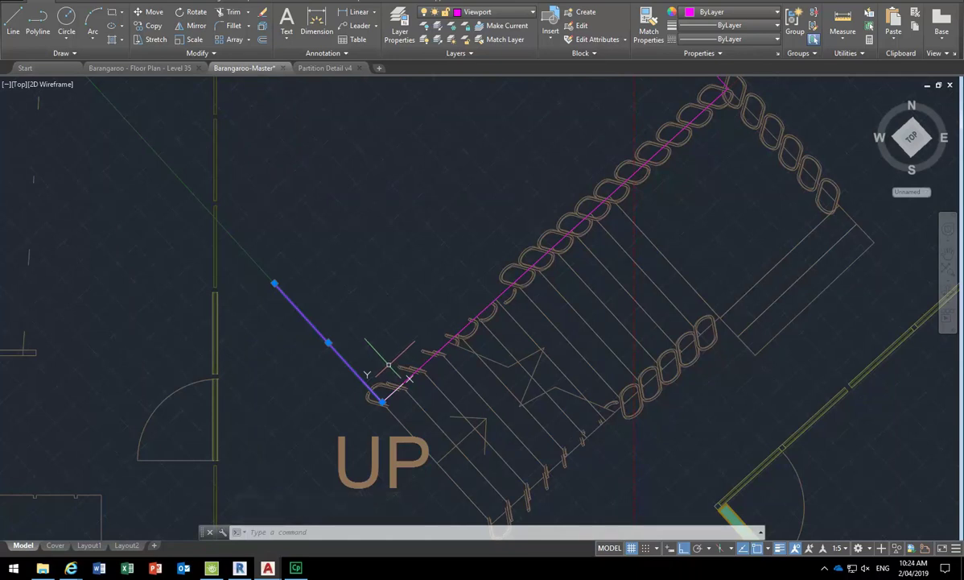
pyautogui.click(274, 284)
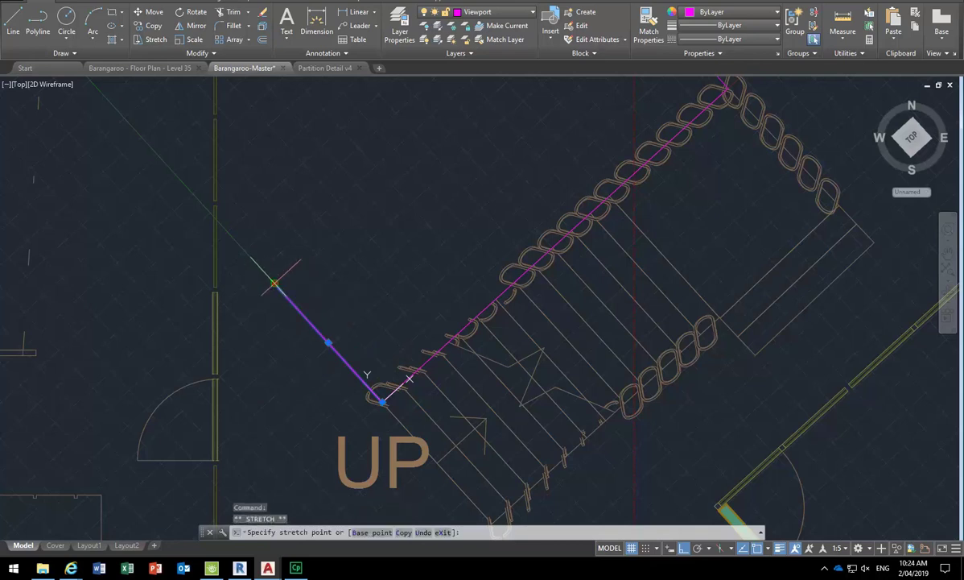
pyautogui.scroll(-4, 370, 339)
pyautogui.scroll(-6, 473, 369)
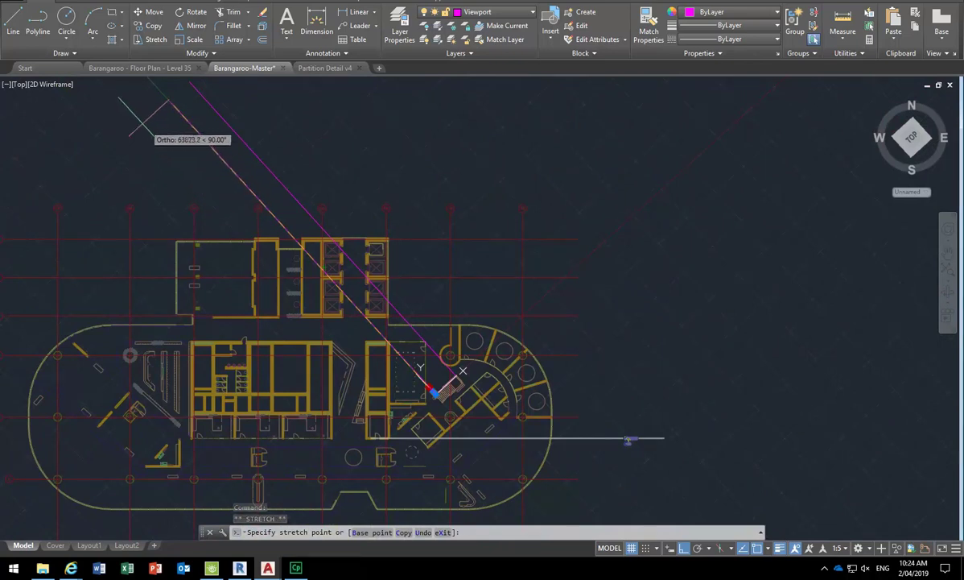
pyautogui.click(163, 95)
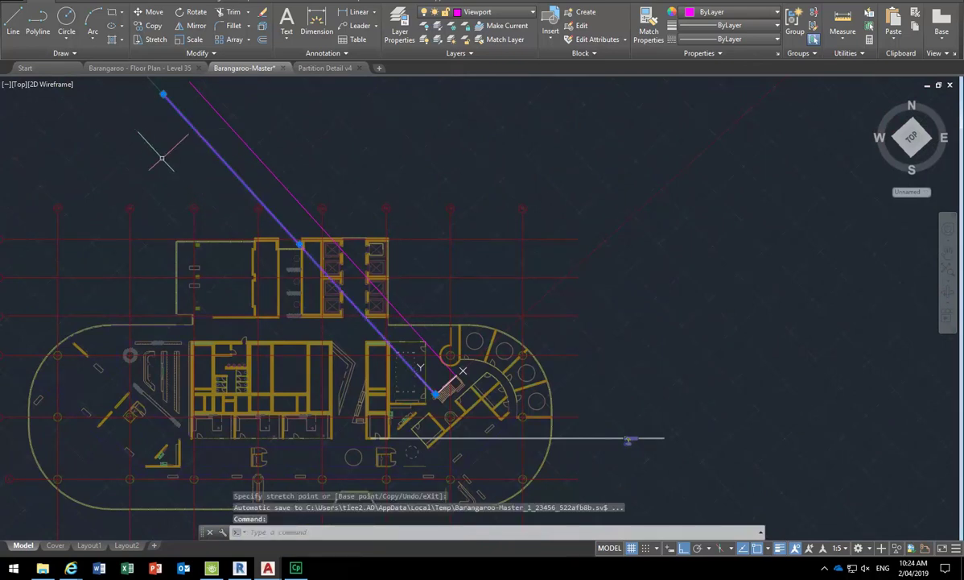
# Draw a line about 9,500 units long along the UCS X direction, crossing both long parallel lines near their far ends.
pyautogui.press('Escape')
pyautogui.press('Escape')
pyautogui.moveTo(155, 156); pyautogui.dragTo(181, 205, button='middle')
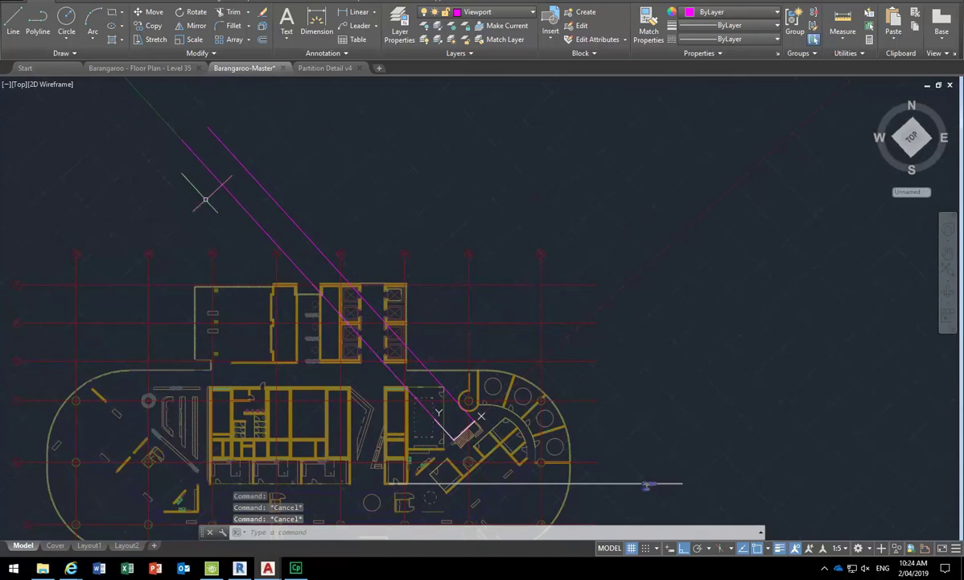
pyautogui.click(211, 149)
pyautogui.click(13, 24)
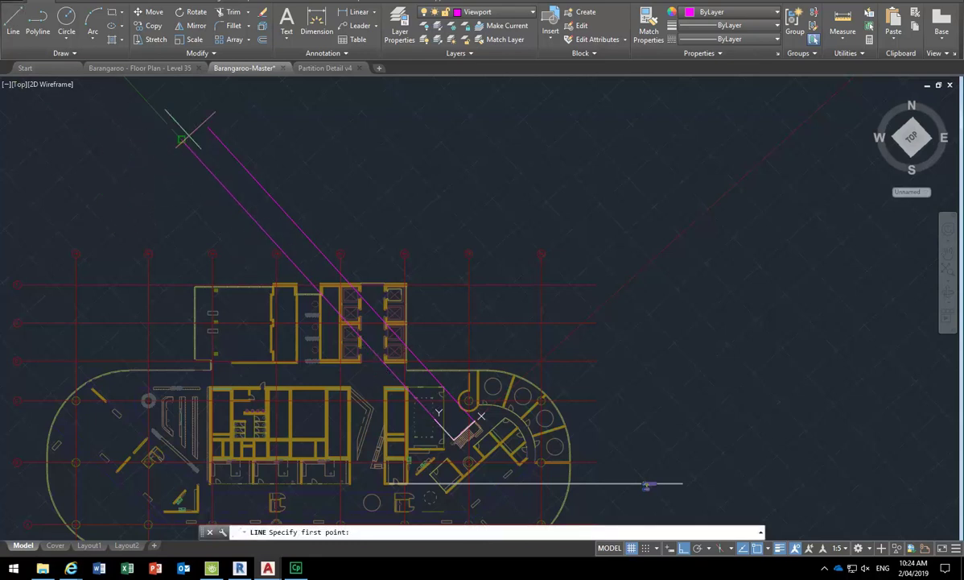
pyautogui.moveTo(151, 118); pyautogui.dragTo(170, 172, button='middle')
pyautogui.scroll(10, 230, 255)
pyautogui.click(291, 258)
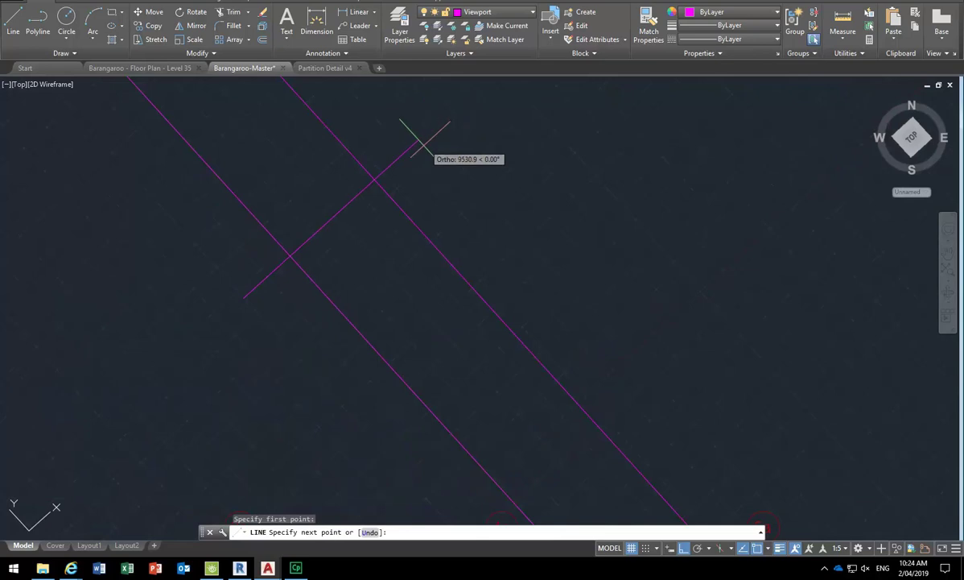
pyautogui.click(416, 140)
pyautogui.rightClick(415, 140)
pyautogui.click(441, 157)
# Copy the long line at the staircase's UP corner from its endpoint to the next three tread endpoints along the stair edge.
pyautogui.scroll(-8, 351, 168)
pyautogui.scroll(6, 397, 219)
pyautogui.moveTo(354, 257); pyautogui.dragTo(394, 269, button='middle')
pyautogui.scroll(4, 258, 269)
pyautogui.moveTo(258, 269); pyautogui.dragTo(306, 314, button='middle')
pyautogui.click(322, 320)
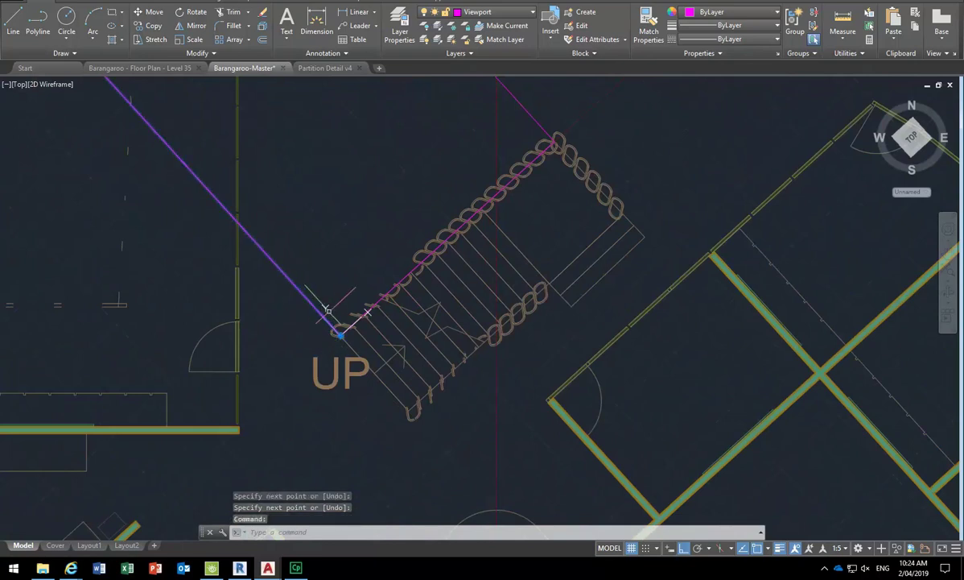
pyautogui.scroll(4, 331, 338)
pyautogui.click(150, 25)
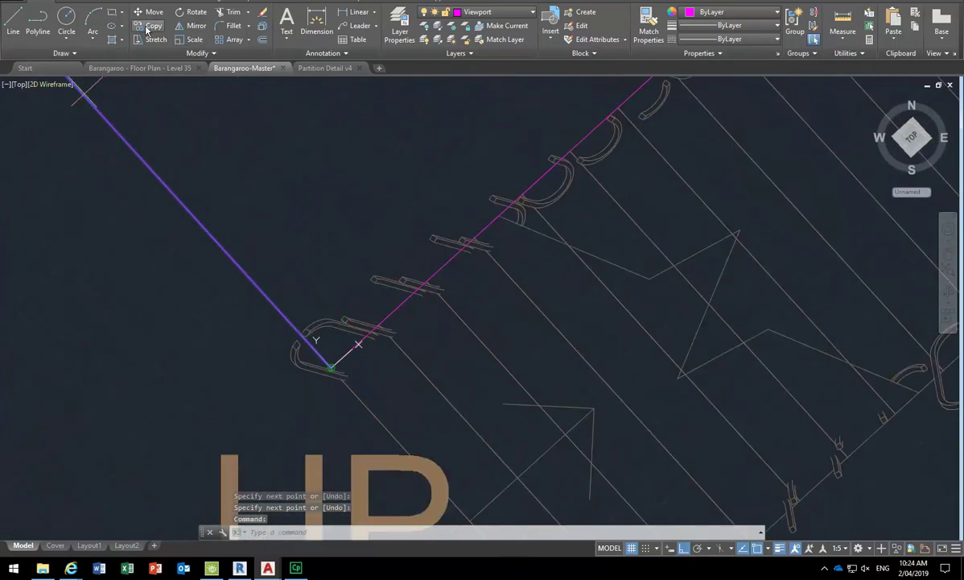
pyautogui.scroll(3, 346, 342)
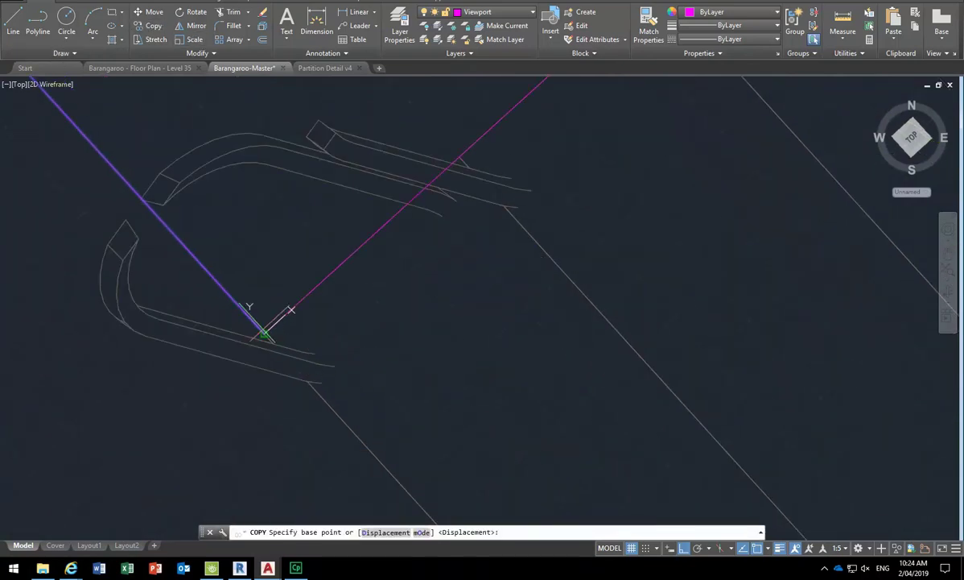
pyautogui.click(265, 332)
pyautogui.scroll(-2, 333, 312)
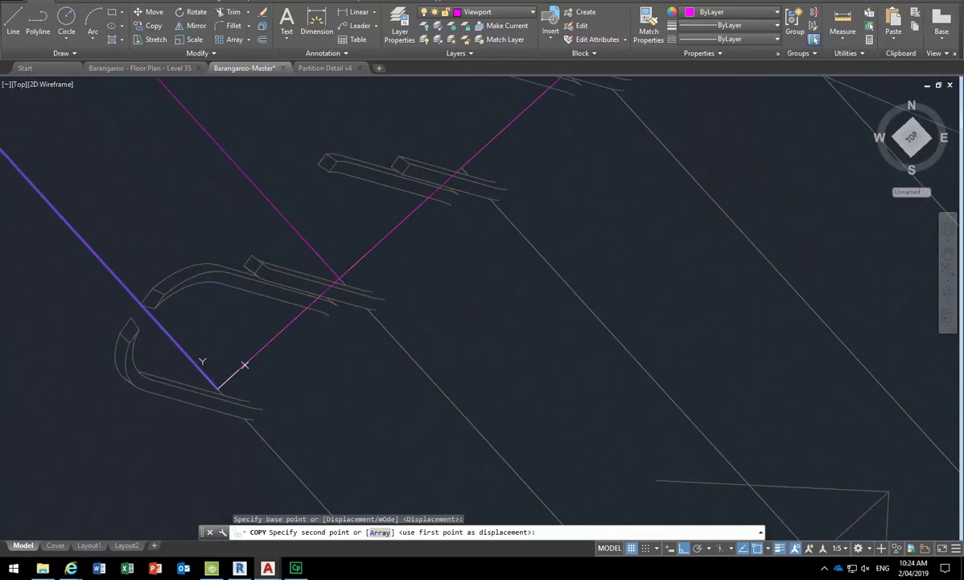
pyautogui.click(465, 165)
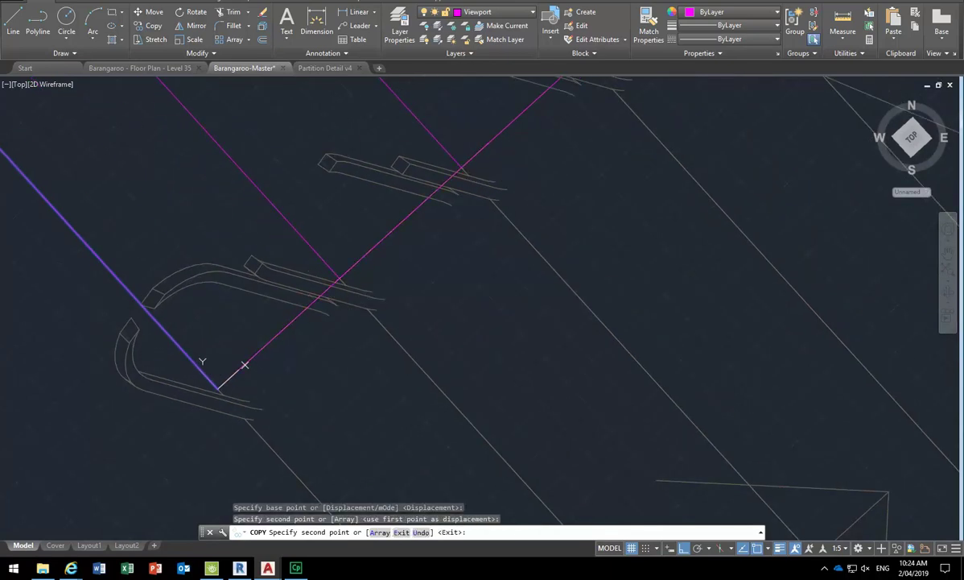
pyautogui.click(463, 167)
pyautogui.moveTo(464, 165); pyautogui.dragTo(426, 231, button='middle')
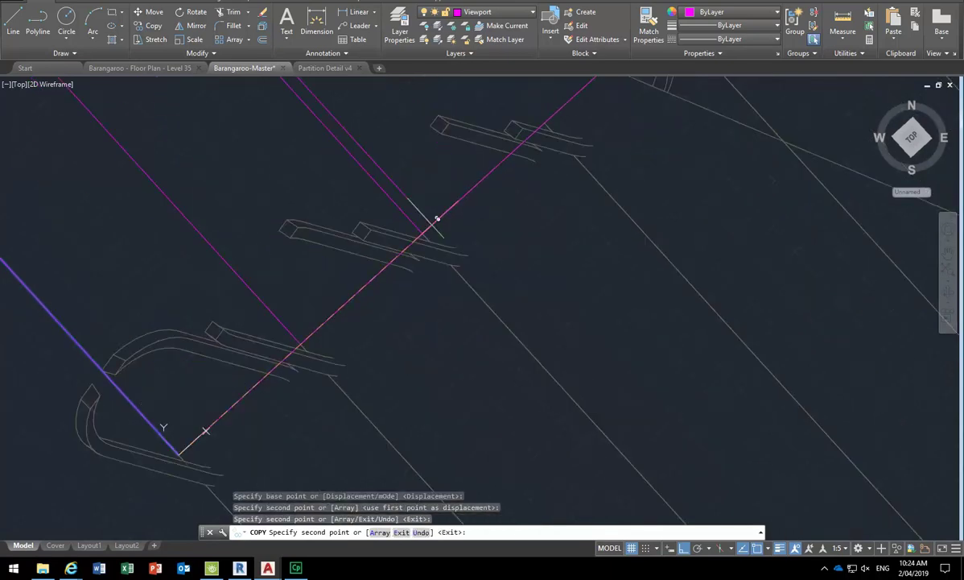
pyautogui.rightClick(556, 129)
pyautogui.click(567, 137)
# Copy the four tread projection lines as a group twice along the stair edge, each set starting at the next uncovered tread.
pyautogui.scroll(-2, 523, 299)
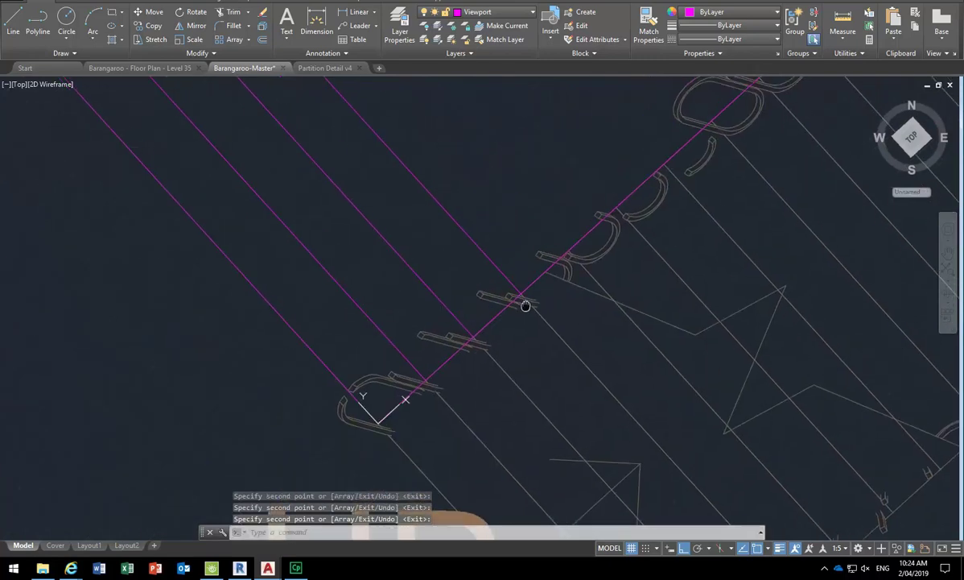
pyautogui.click(425, 192)
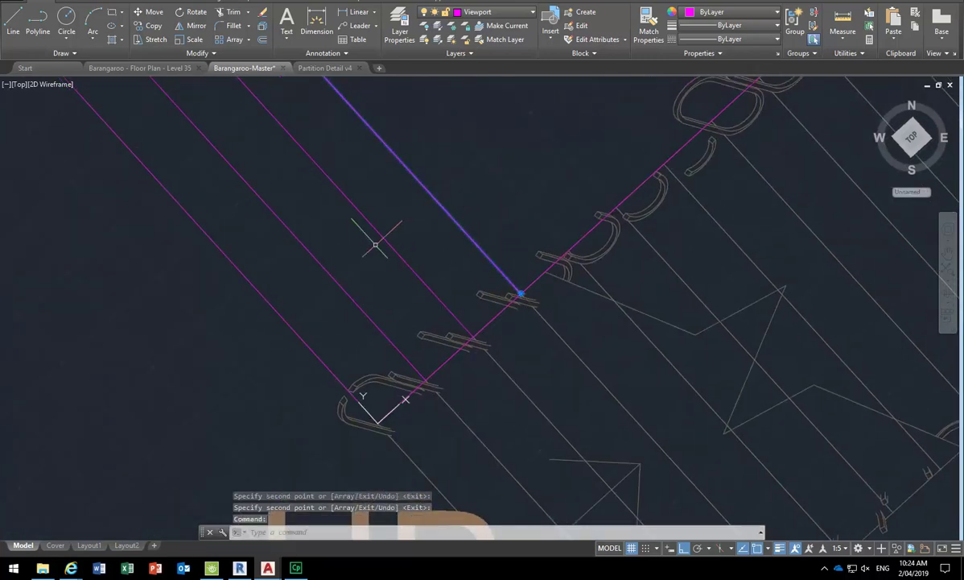
pyautogui.click(383, 239)
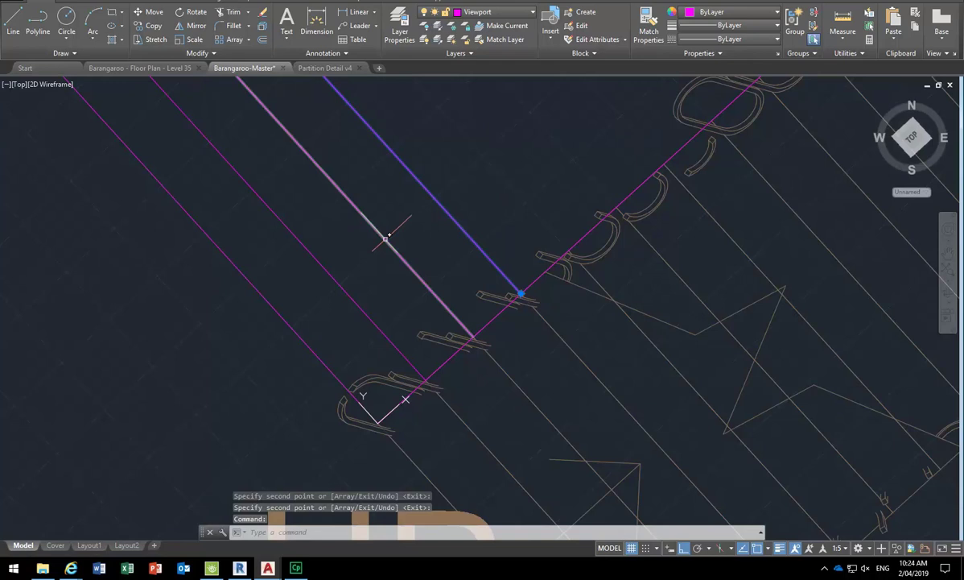
pyautogui.click(330, 277)
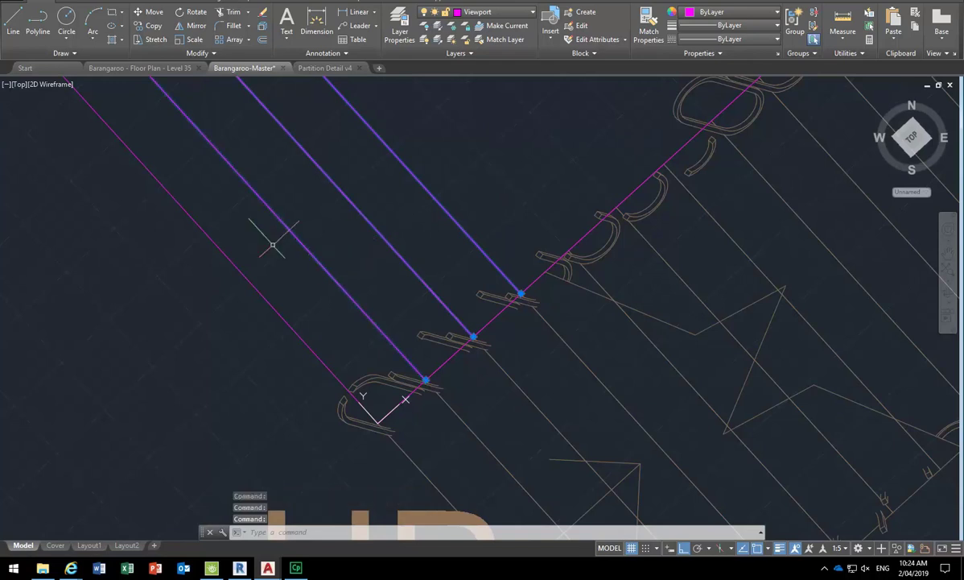
pyautogui.click(276, 309)
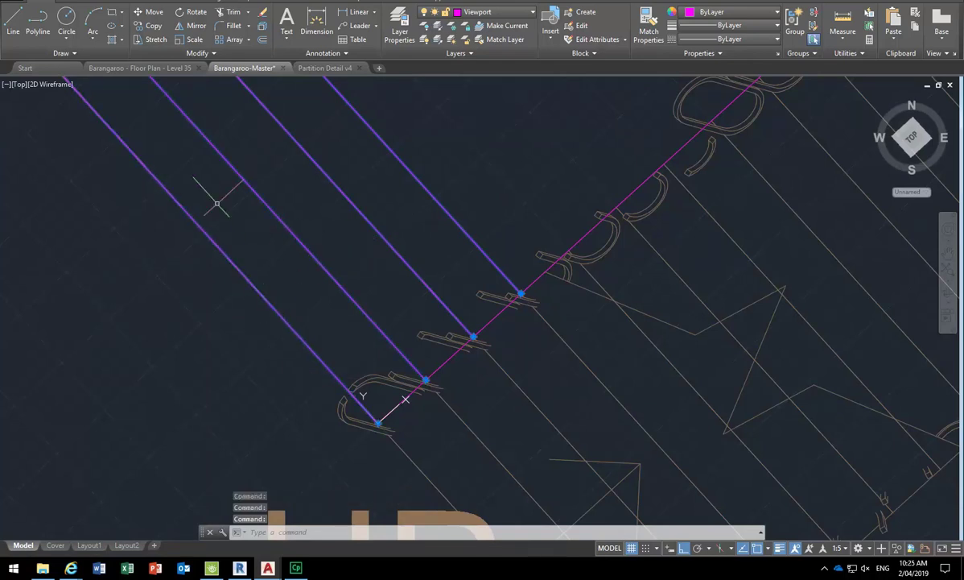
pyautogui.click(153, 26)
pyautogui.click(378, 424)
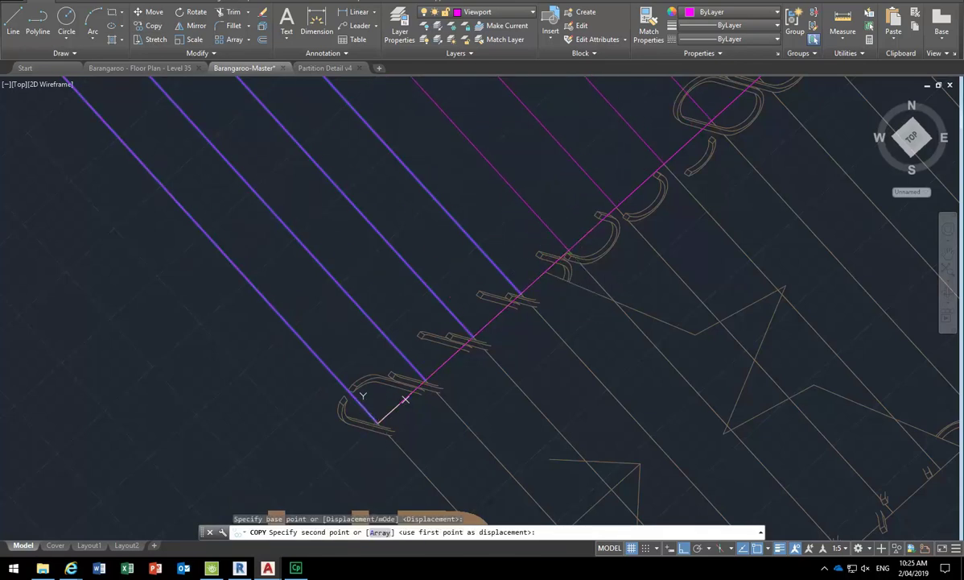
pyautogui.click(459, 281)
pyautogui.scroll(2, 451, 262)
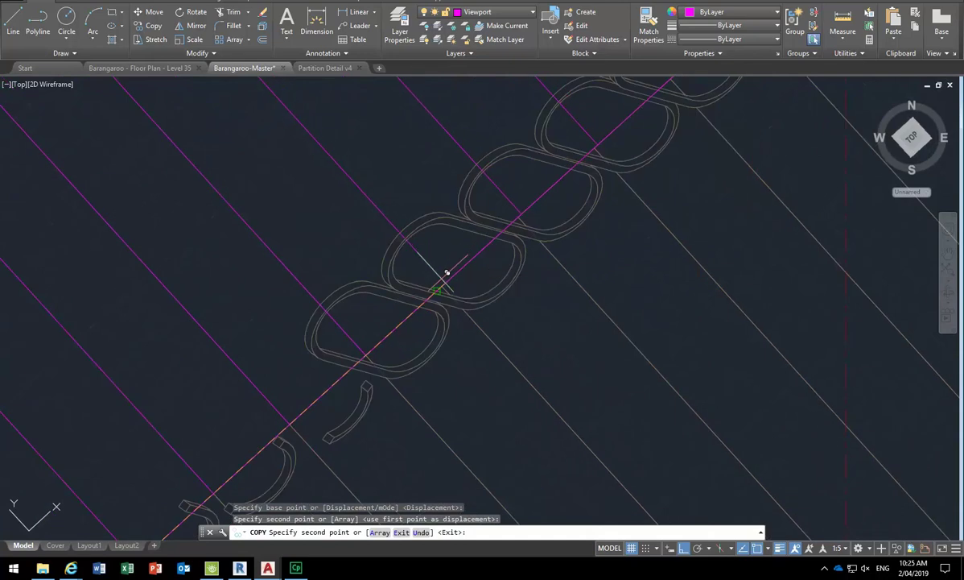
pyautogui.click(450, 278)
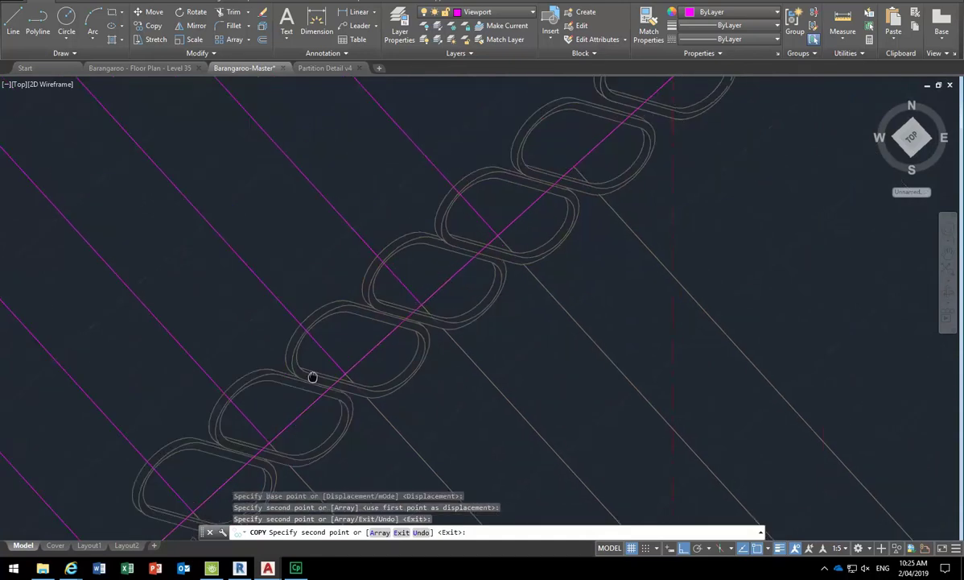
pyautogui.moveTo(609, 179); pyautogui.dragTo(336, 392, button='middle')
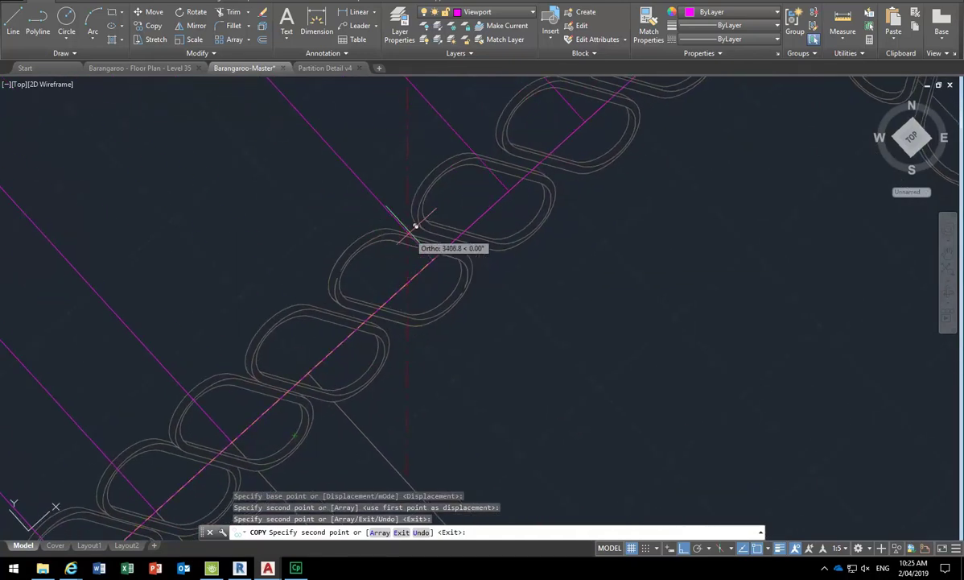
pyautogui.rightClick(390, 247)
pyautogui.click(410, 265)
# Copy the last projection line from its stair-edge endpoint to the final tread of the flight.
pyautogui.scroll(-4, 365, 276)
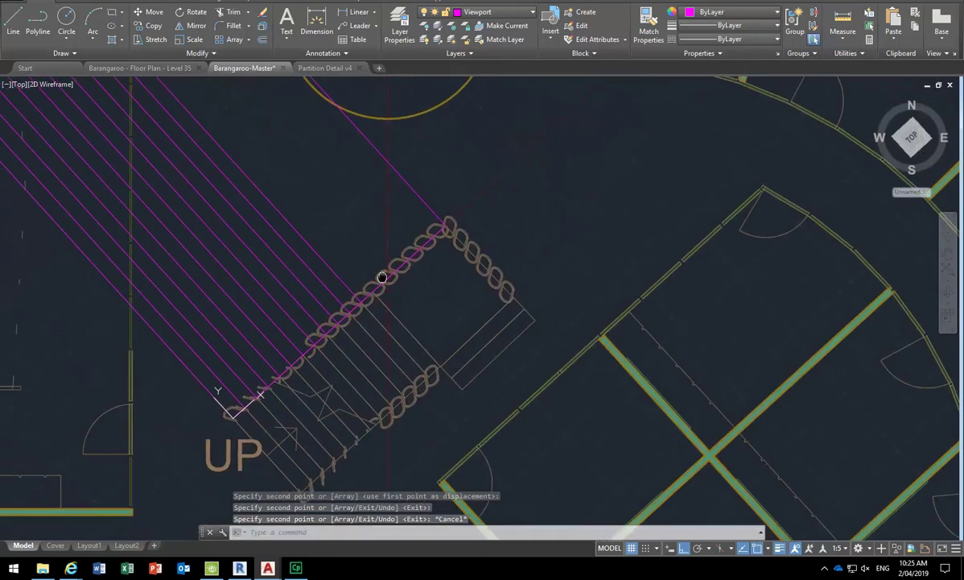
pyautogui.scroll(3, 337, 281)
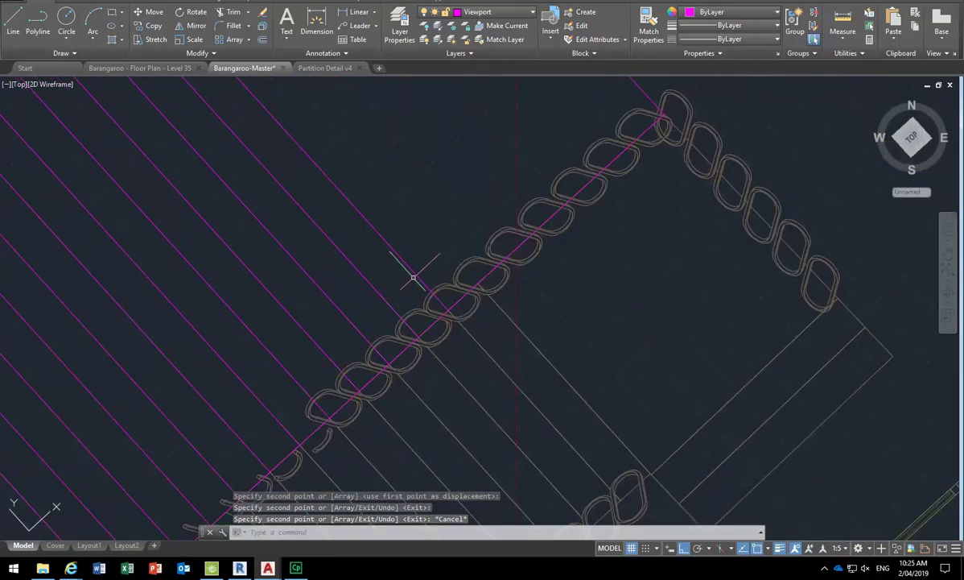
pyautogui.click(383, 242)
pyautogui.click(150, 26)
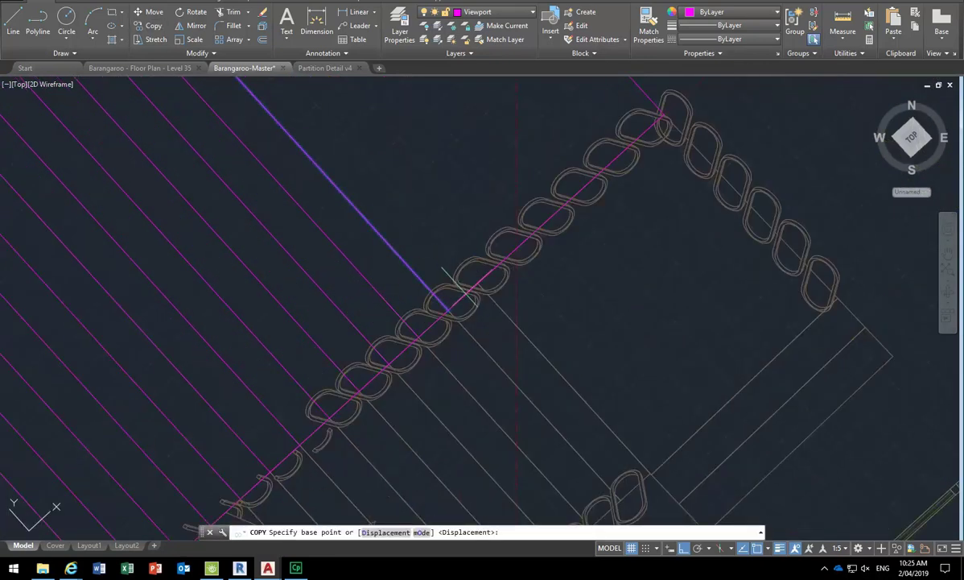
pyautogui.scroll(3, 398, 280)
pyautogui.click(422, 323)
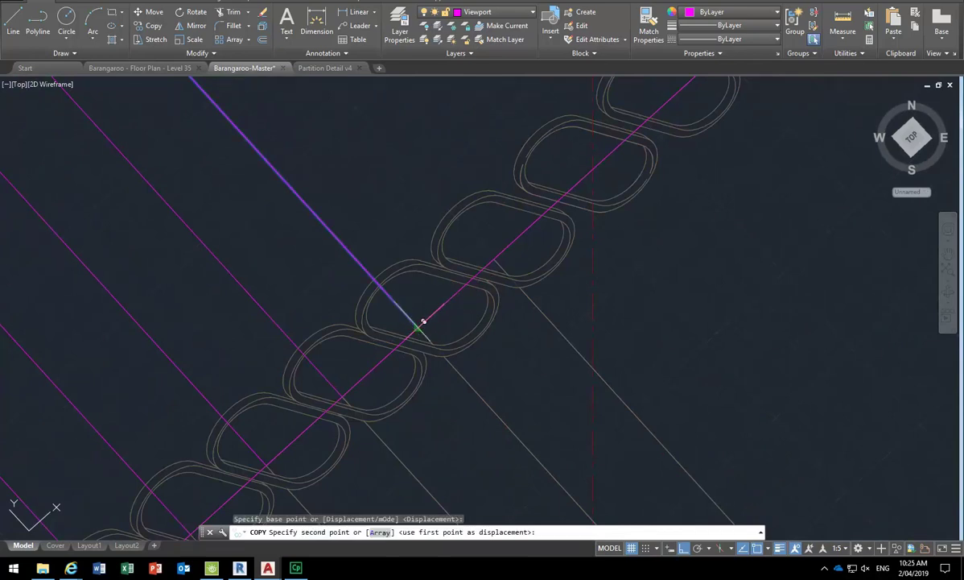
pyautogui.click(505, 248)
pyautogui.rightClick(505, 248)
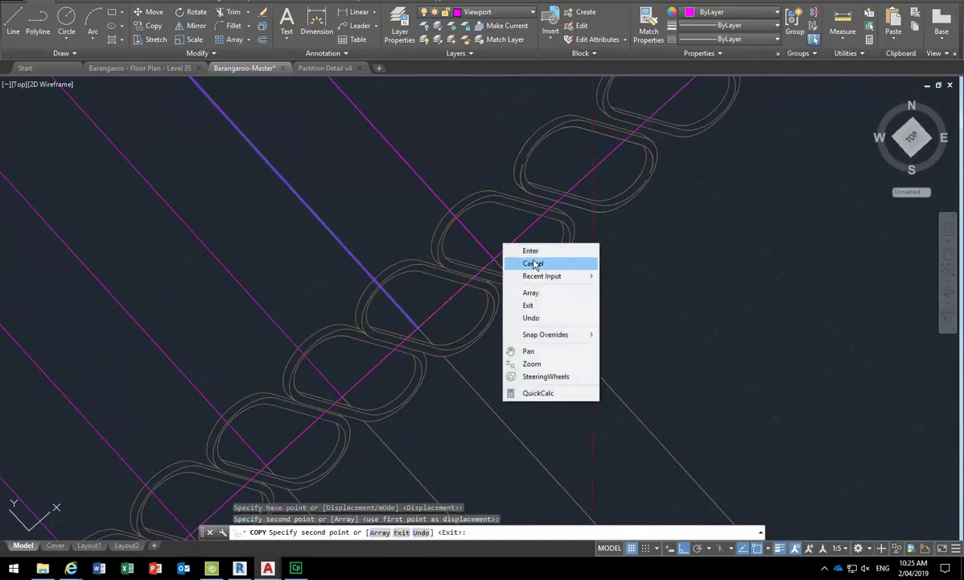
pyautogui.click(521, 250)
# Rotate the view to the current UCS with the PLAN command so the projection lines run vertically.
pyautogui.scroll(-10, 499, 240)
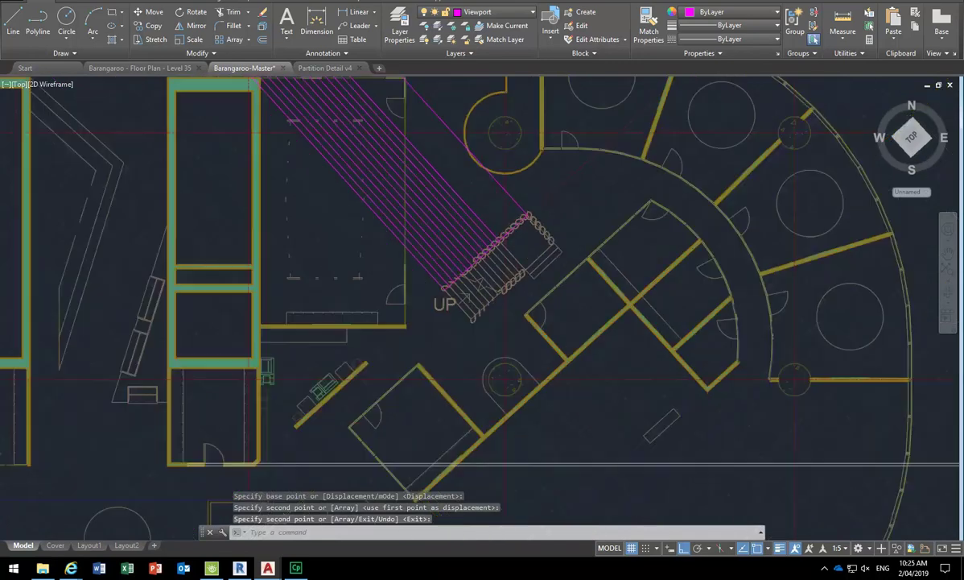
pyautogui.scroll(6, 451, 290)
pyautogui.scroll(4, 445, 303)
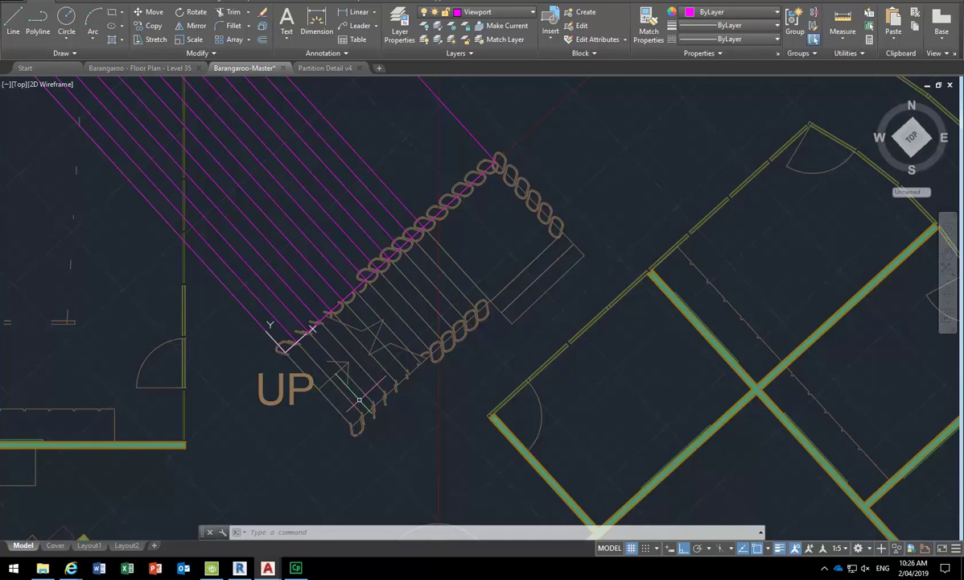
pyautogui.scroll(-8, 360, 399)
pyautogui.moveTo(295, 241); pyautogui.dragTo(341, 283, button='middle')
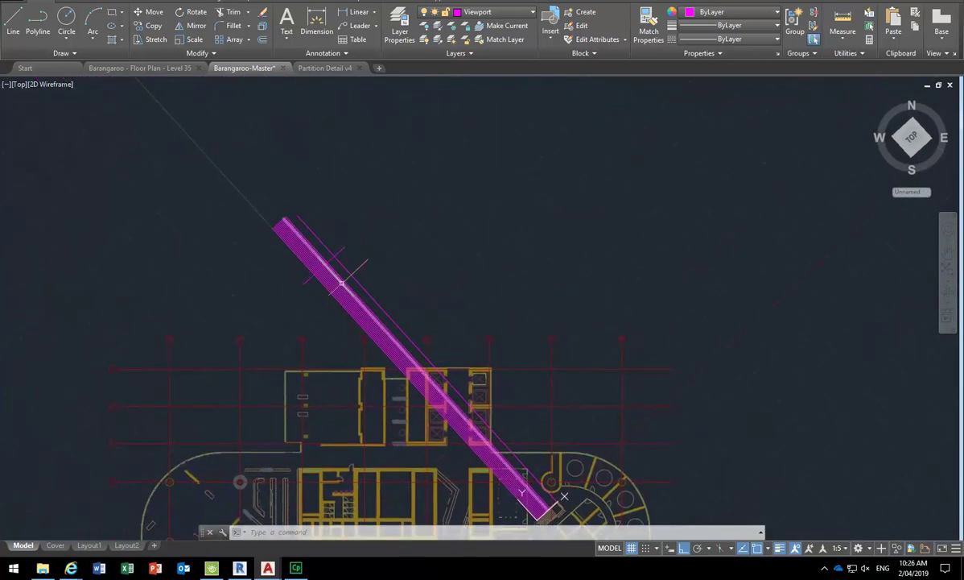
pyautogui.scroll(5, 341, 282)
pyautogui.scroll(3, 306, 344)
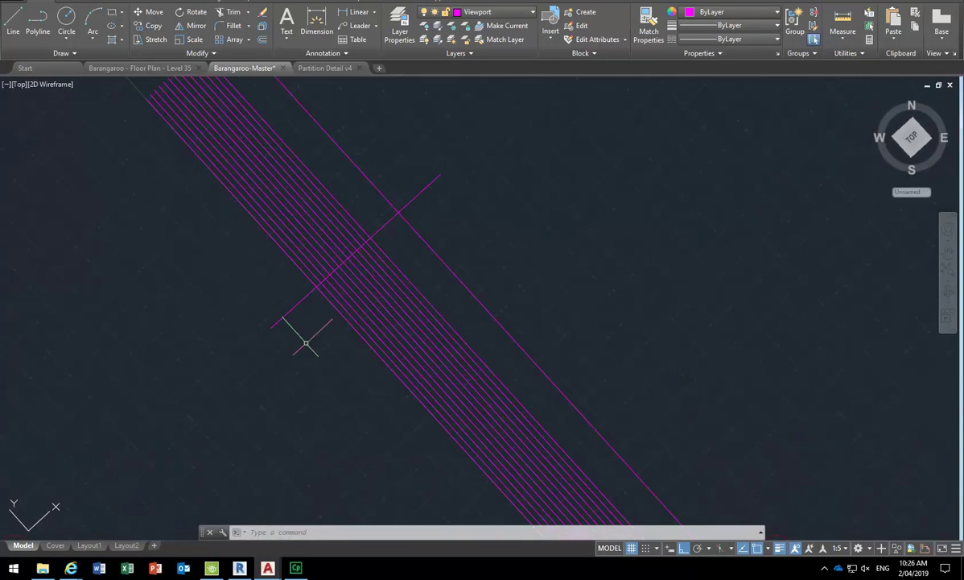
pyautogui.write('PLAN')
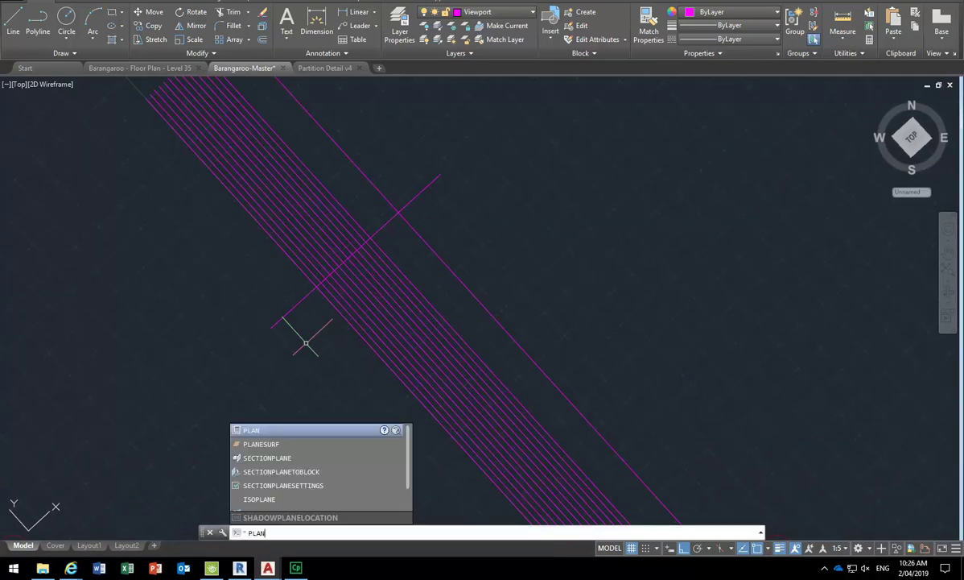
pyautogui.press('Return')
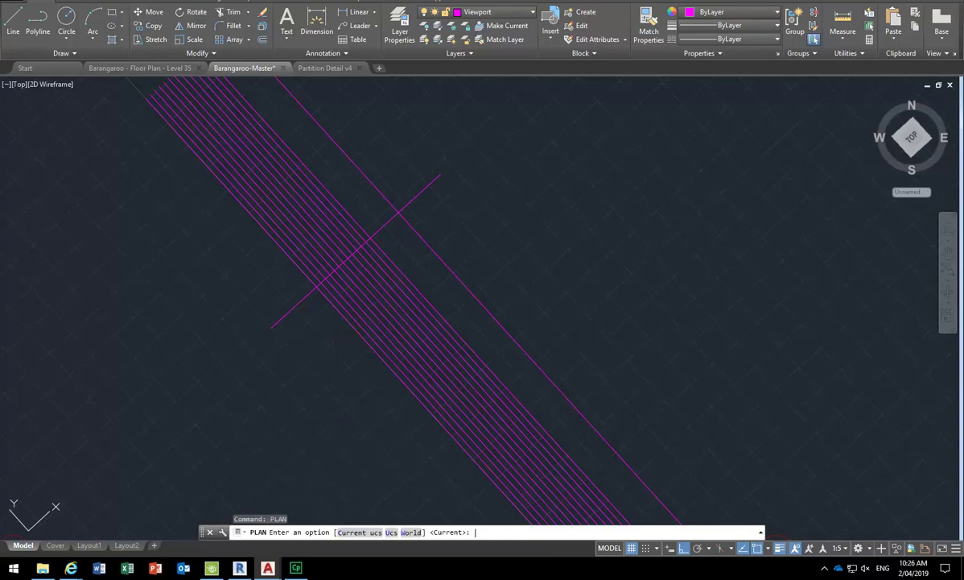
pyautogui.press('Return')
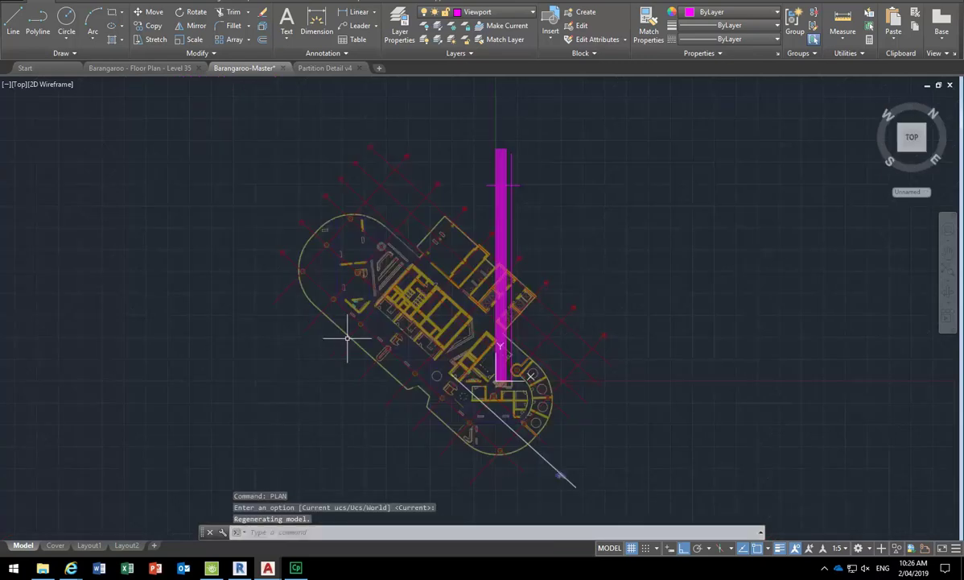
# Move all the vertical projection lines and the horizontal line crossing them to the PROJECTION-LINES layer.
pyautogui.scroll(6, 536, 140)
pyautogui.scroll(4, 435, 204)
pyautogui.moveTo(336, 271)
pyautogui.mouseDown(button='middle')
pyautogui.moveTo(396, 239)
pyautogui.moveTo(441, 194)
pyautogui.moveTo(368, 157)
pyautogui.mouseUp(button='middle')
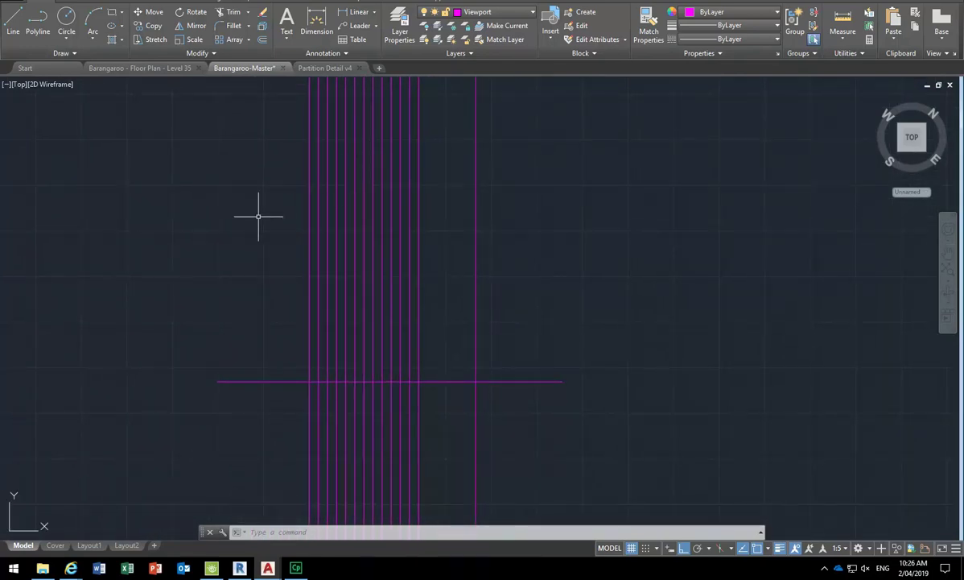
pyautogui.moveTo(258, 216); pyautogui.dragTo(243, 248, button='middle')
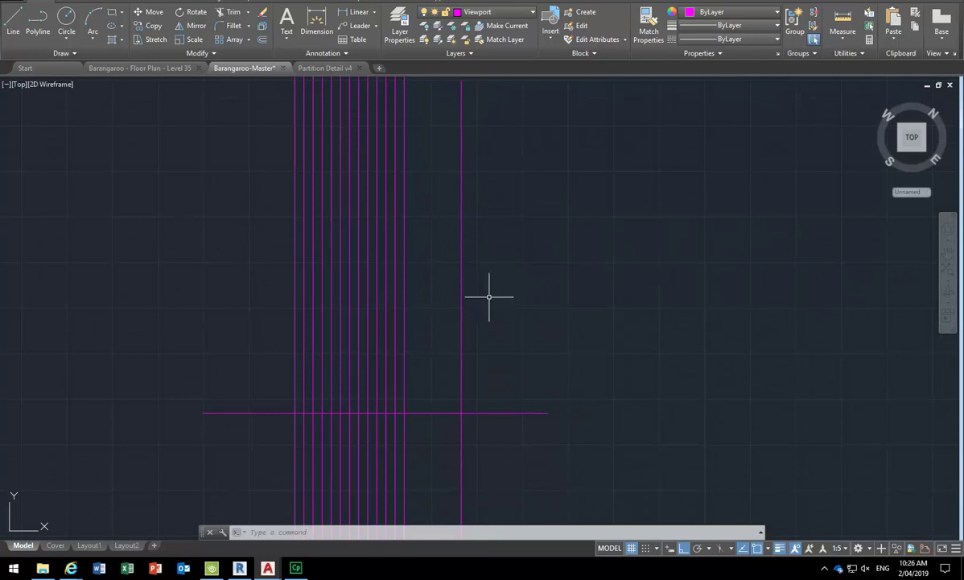
pyautogui.click(512, 271)
pyautogui.click(225, 422)
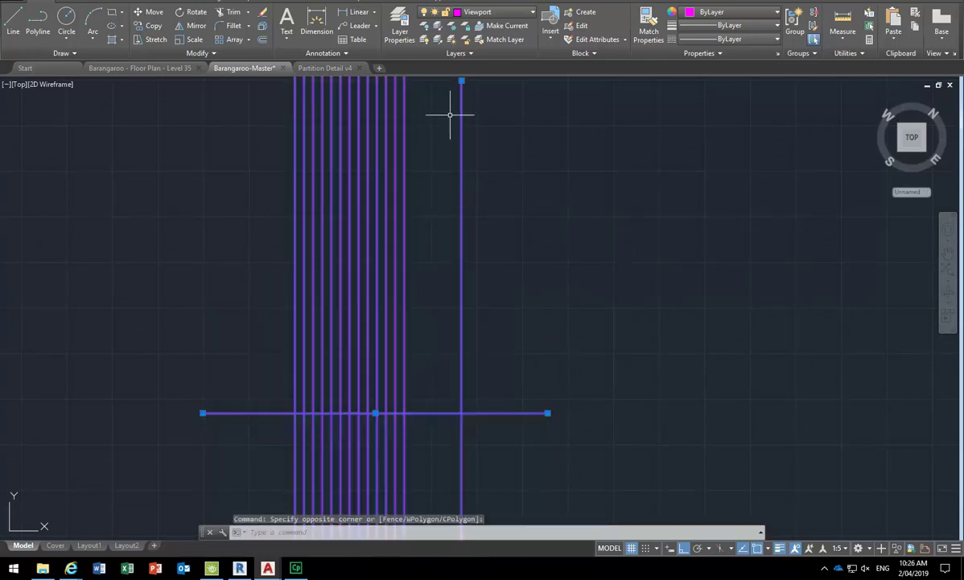
pyautogui.click(492, 13)
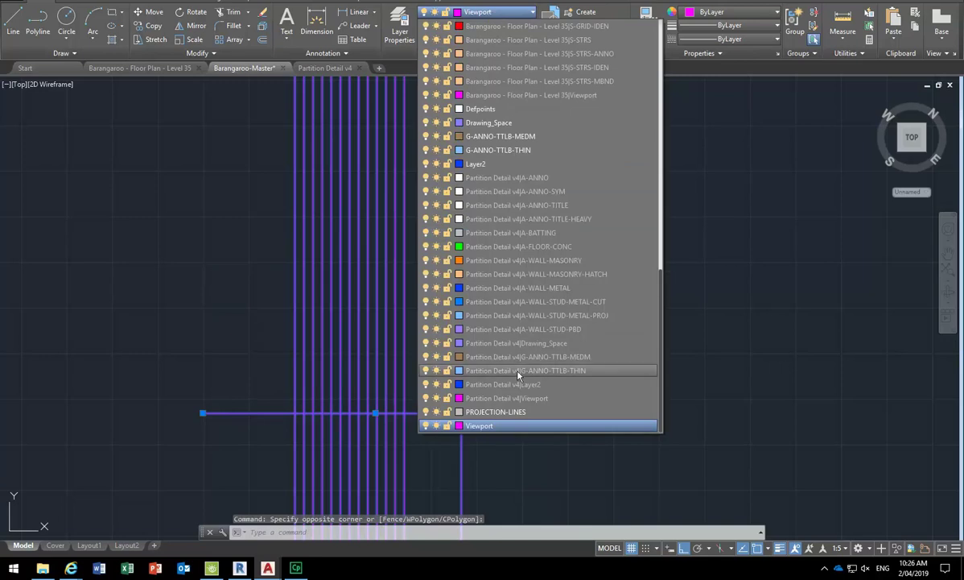
pyautogui.click(483, 411)
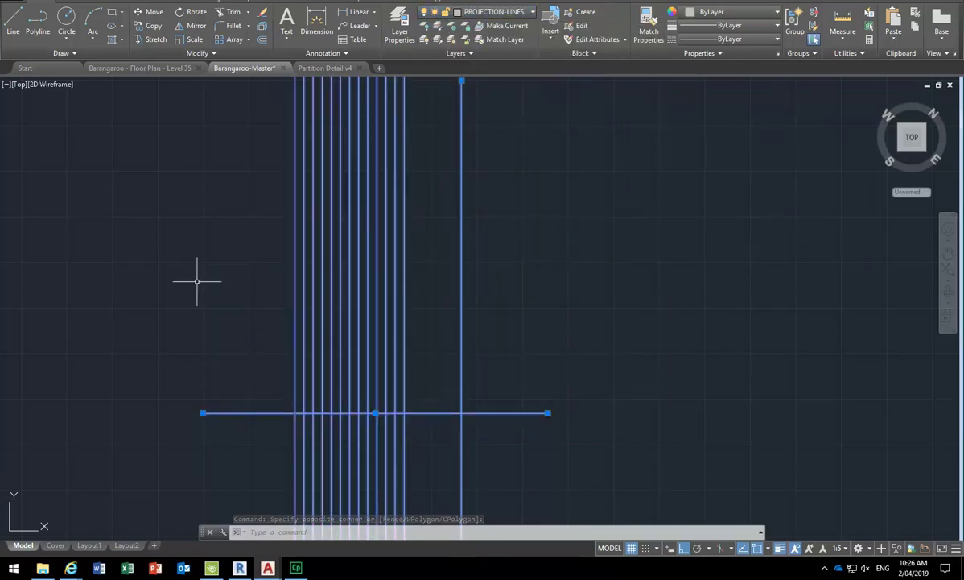
pyautogui.press('Escape')
pyautogui.press('Escape')
pyautogui.press('Escape')
# Start an Offset with a distance of 3300 units.
pyautogui.moveTo(261, 317); pyautogui.dragTo(242, 307, button='middle')
pyautogui.scroll(2, 242, 307)
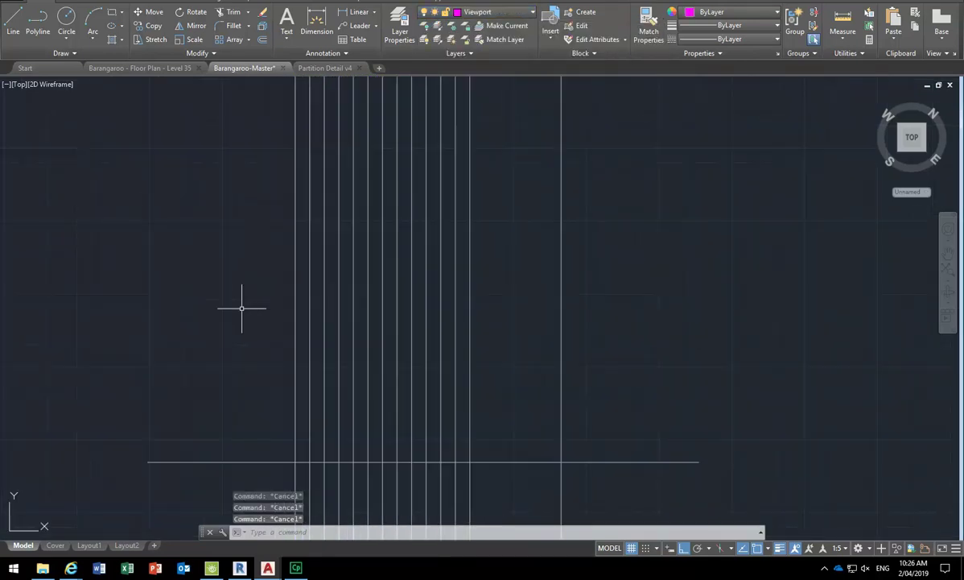
pyautogui.write('o')
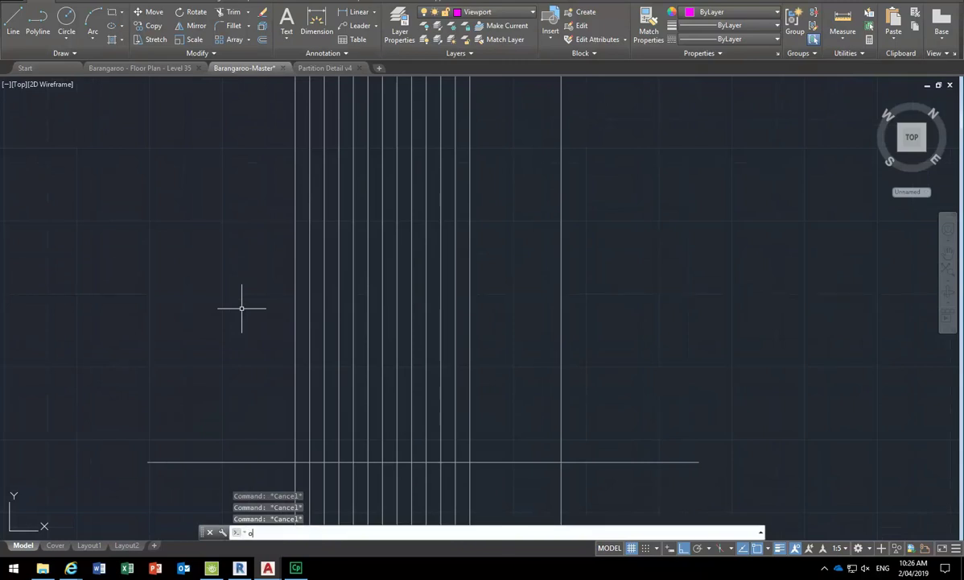
pyautogui.press('Return')
pyautogui.write('3300')
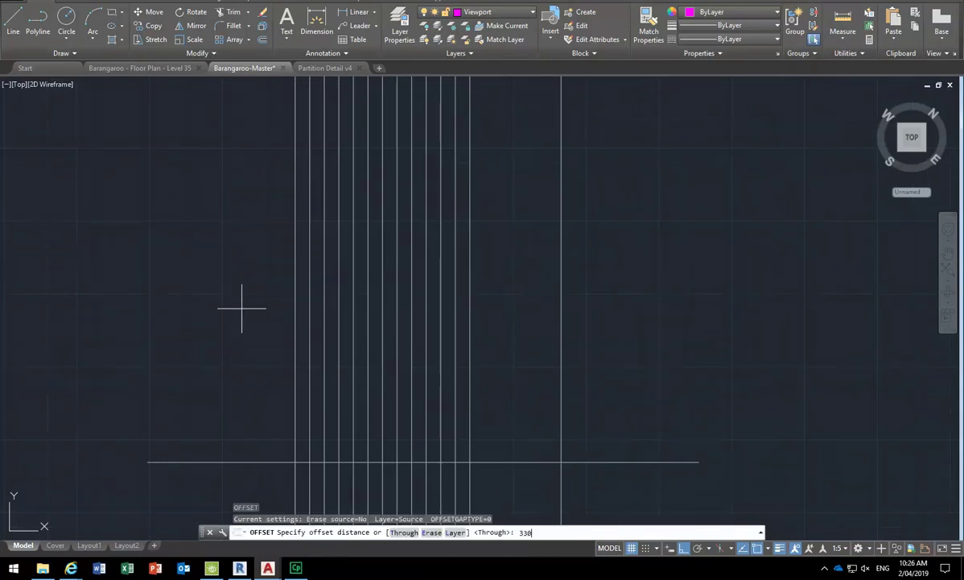
# Offset the horizontal projection line 3300 upward to mark the upper level.
pyautogui.press('Return')
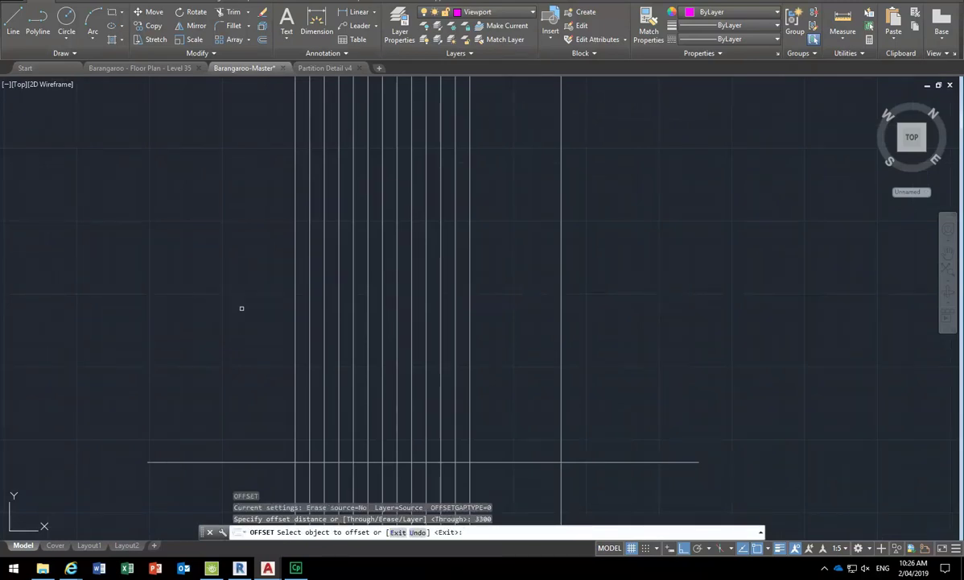
pyautogui.click(211, 462)
pyautogui.click(215, 259)
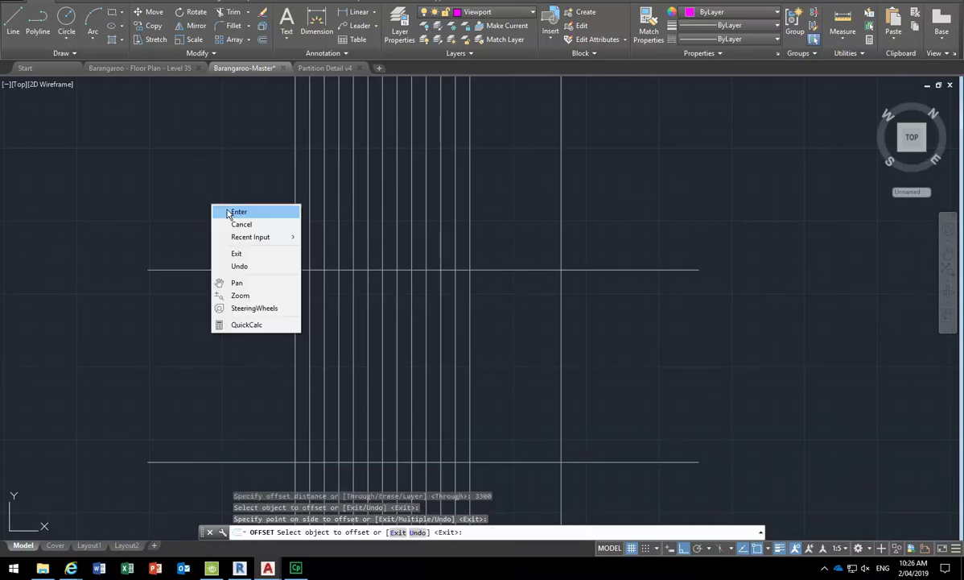
pyautogui.press('Return')
pyautogui.moveTo(222, 296); pyautogui.dragTo(226, 274, button='middle')
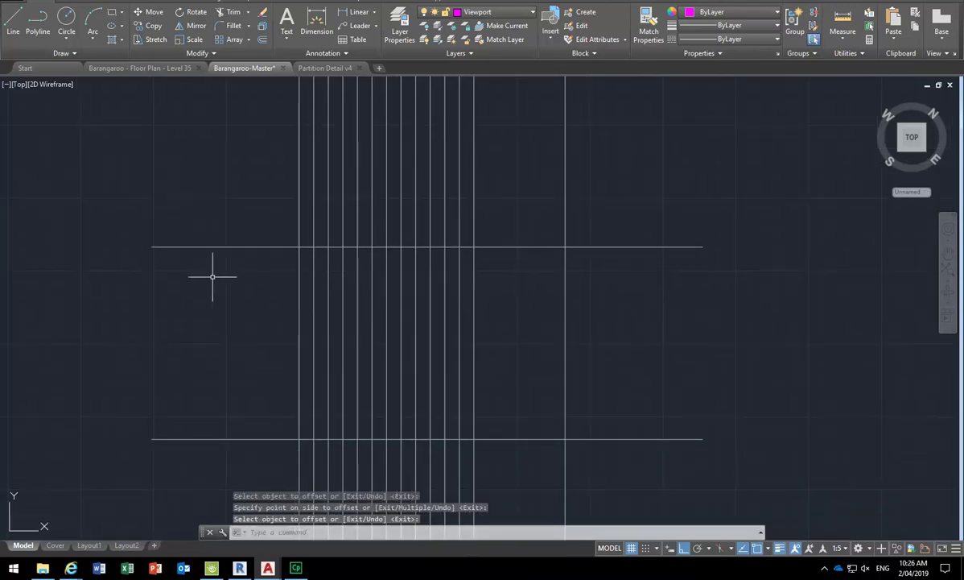
# Draw a vertical line joining the left ends of the two horizontal projection lines.
pyautogui.click(12, 27)
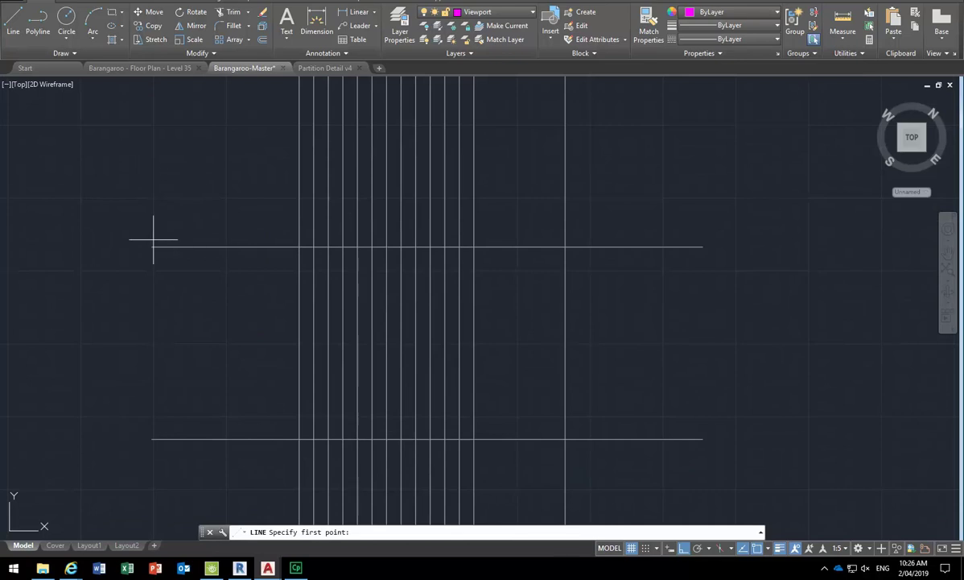
pyautogui.click(151, 246)
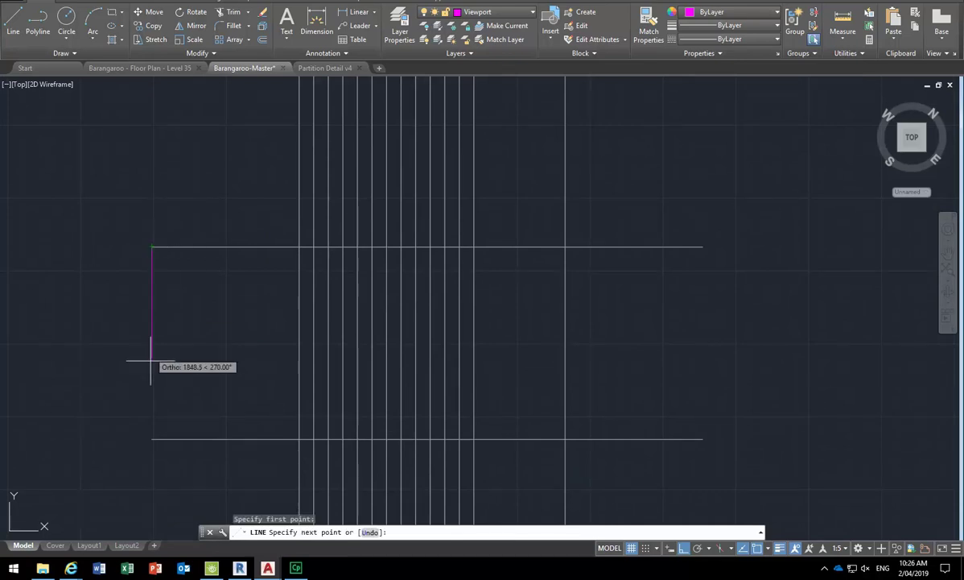
pyautogui.click(151, 439)
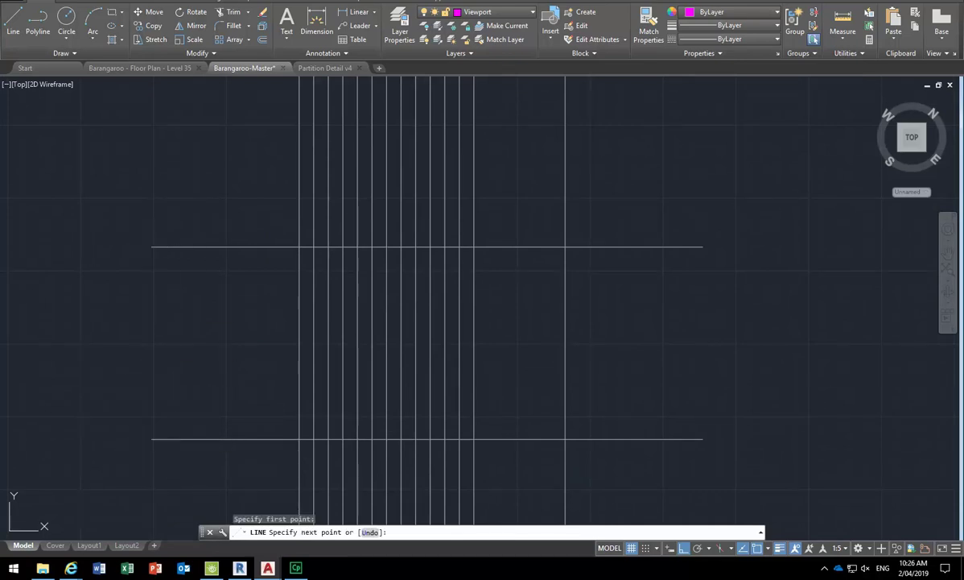
pyautogui.rightClick(154, 287)
pyautogui.click(165, 295)
# Move the new vertical line at the left end onto the PROJECTION-LINES layer.
pyautogui.moveTo(173, 281); pyautogui.dragTo(102, 336)
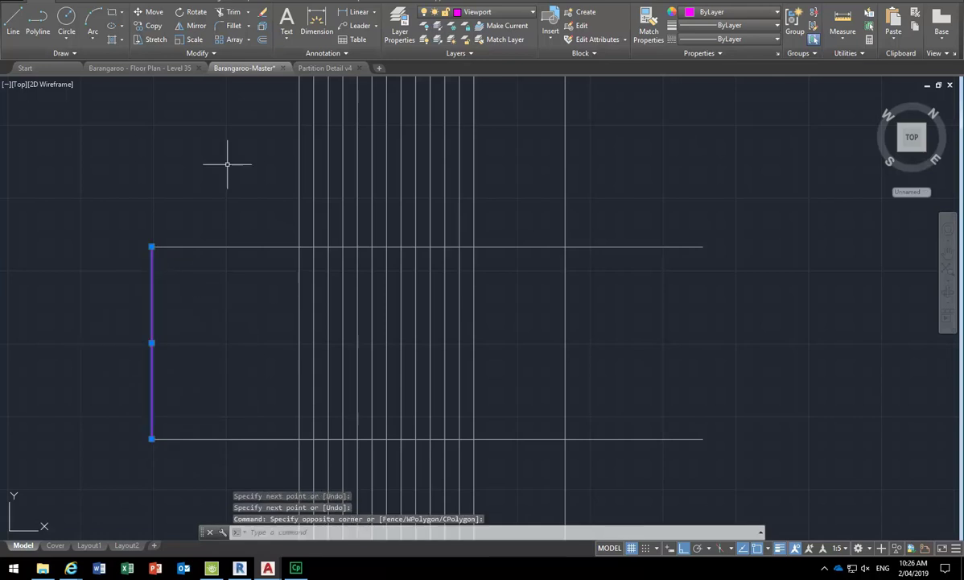
pyautogui.click(501, 36)
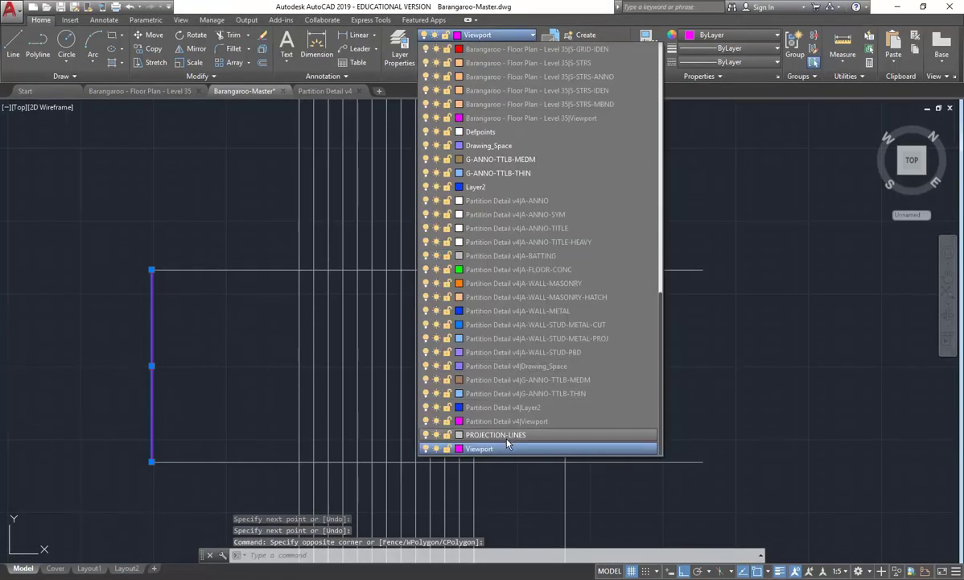
pyautogui.click(473, 407)
pyautogui.press('Escape')
pyautogui.press('Escape')
pyautogui.press('Escape')
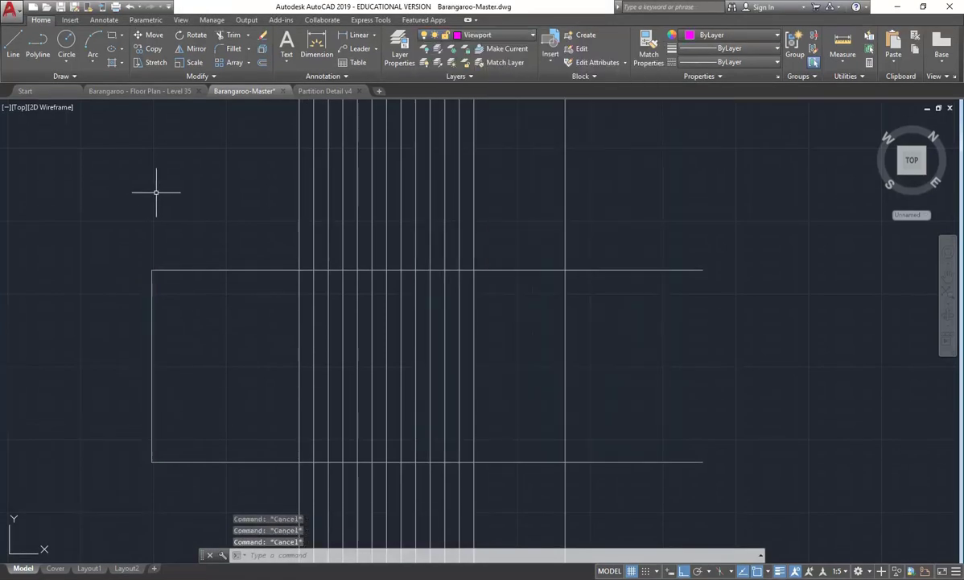
# Examine the stair's steps and landing in the floor plan beneath the vertical projection lines.
pyautogui.scroll(-2, 194, 276)
pyautogui.scroll(-2, 194, 276)
pyautogui.scroll(8, 242, 338)
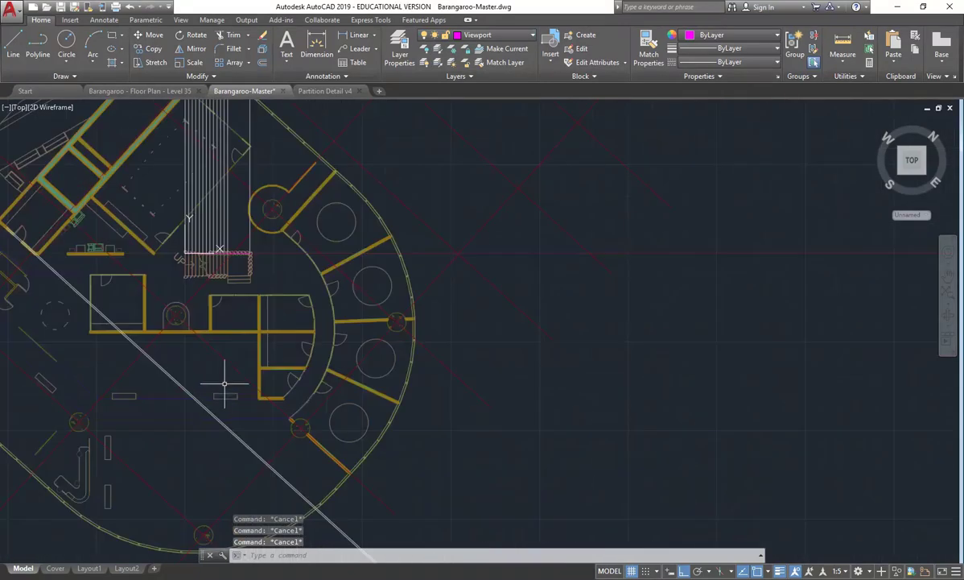
pyautogui.scroll(2, 234, 301)
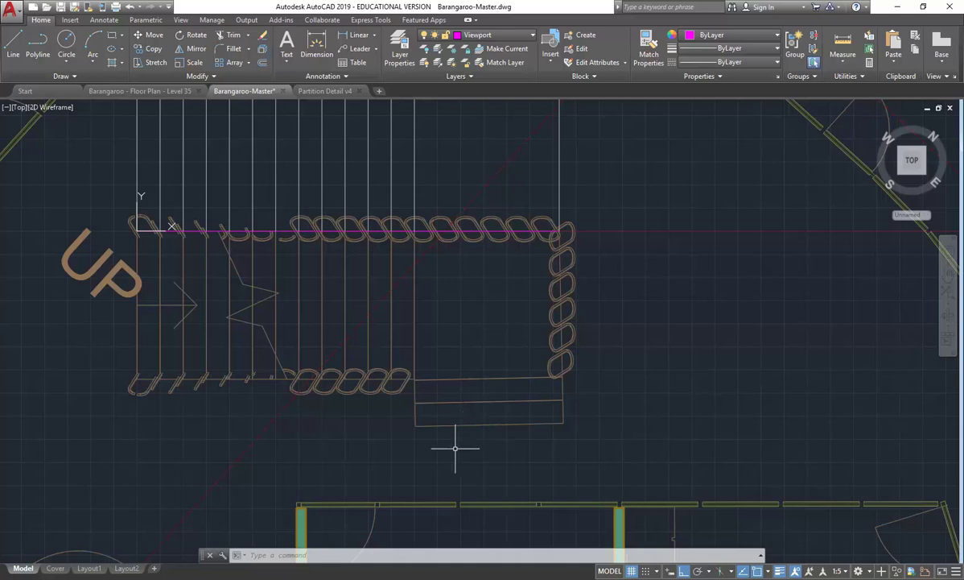
pyautogui.scroll(-5, 465, 235)
pyautogui.scroll(-6, 370, 317)
pyautogui.scroll(5, 351, 274)
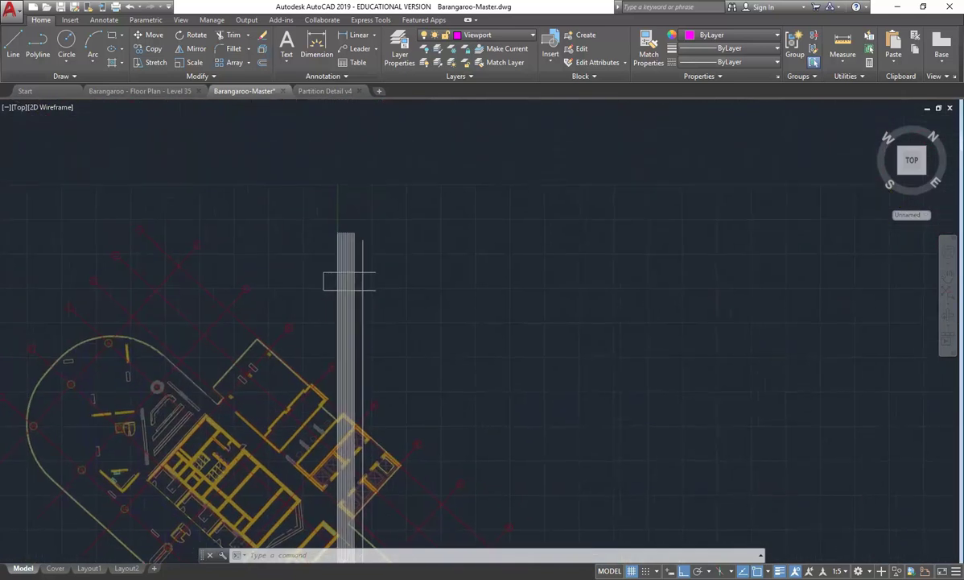
pyautogui.scroll(5, 337, 252)
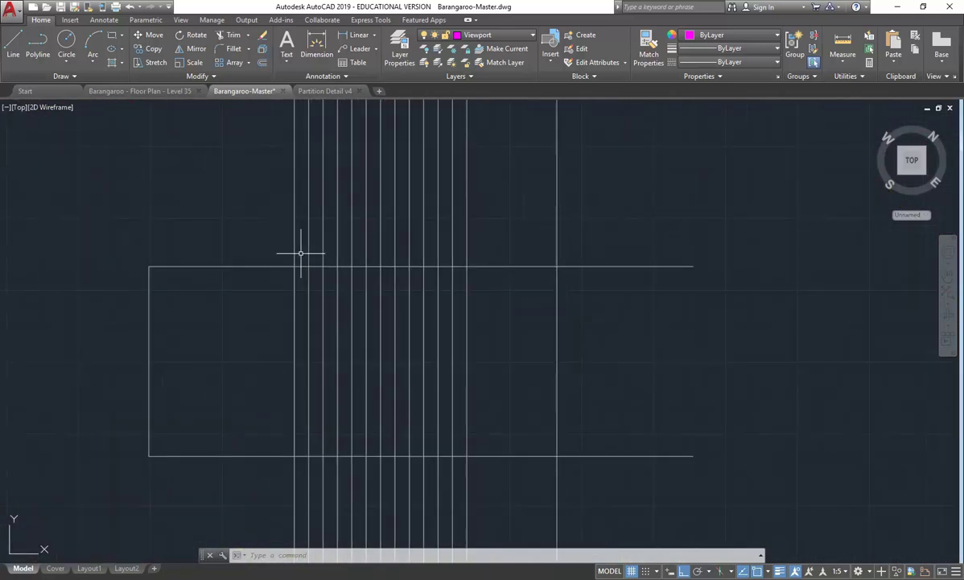
# Calculate the riser height with the CAL command using the expression 3300/18.
pyautogui.write('cal')
pyautogui.press('Return')
pyautogui.write('3300/18')
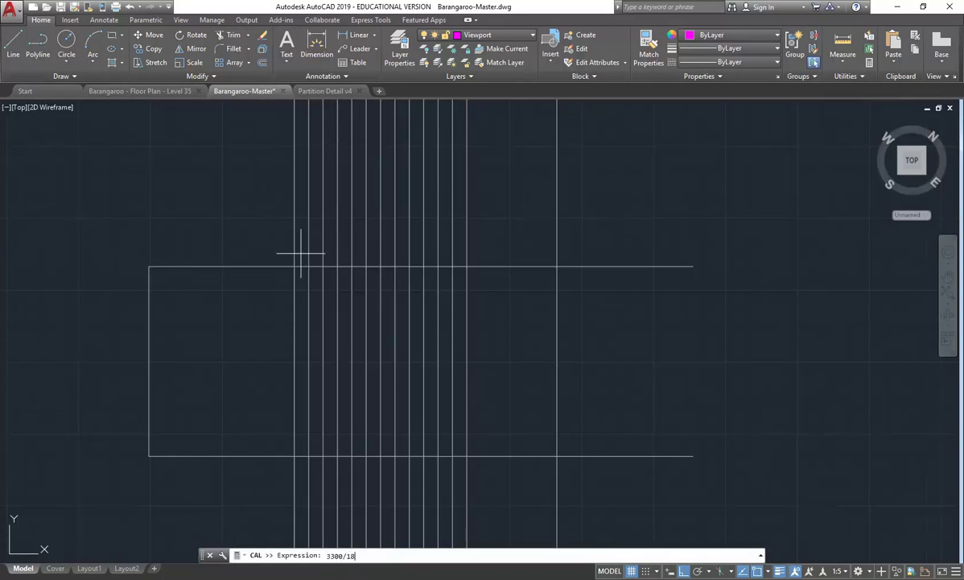
pyautogui.press('Return')
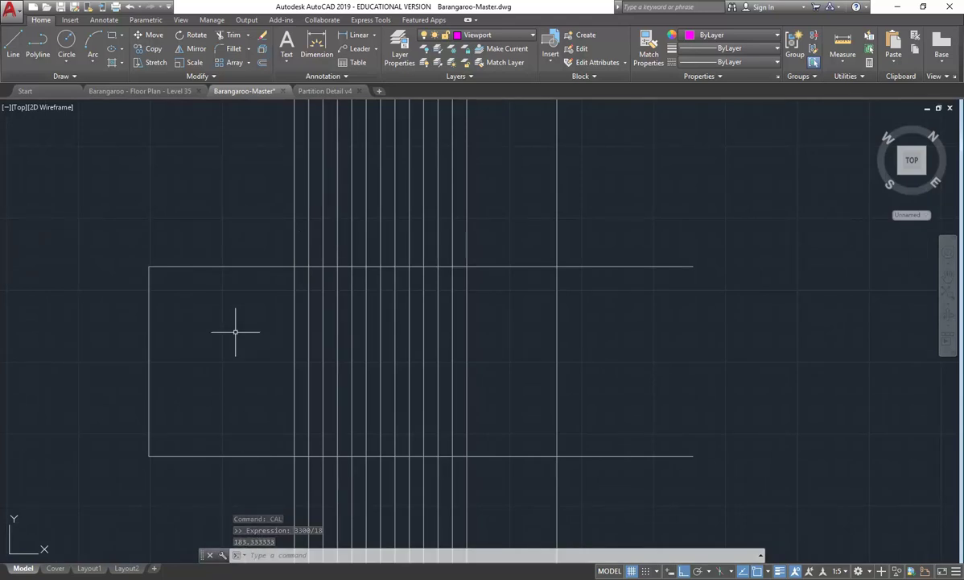
pyautogui.moveTo(232, 332); pyautogui.dragTo(233, 315, button='middle')
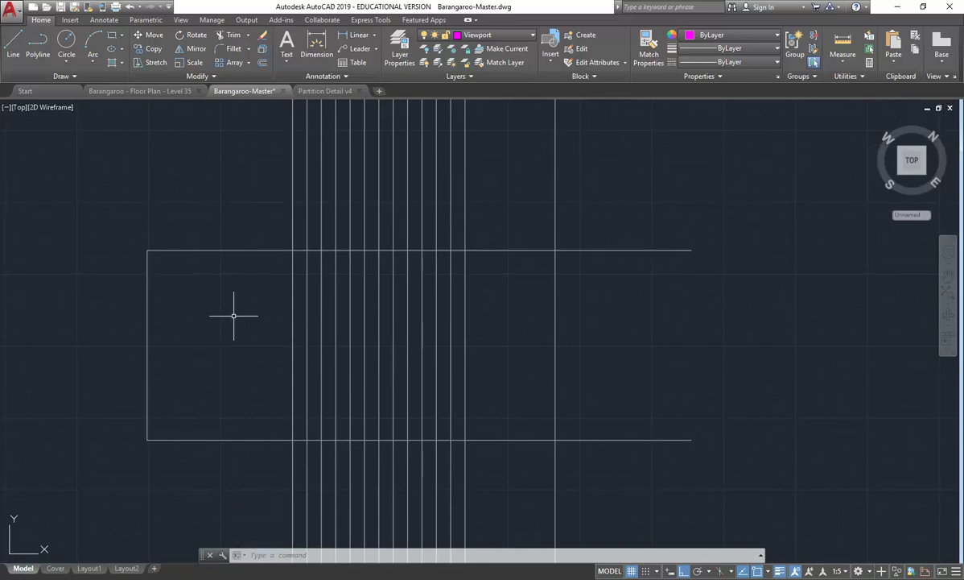
pyautogui.write('cal')
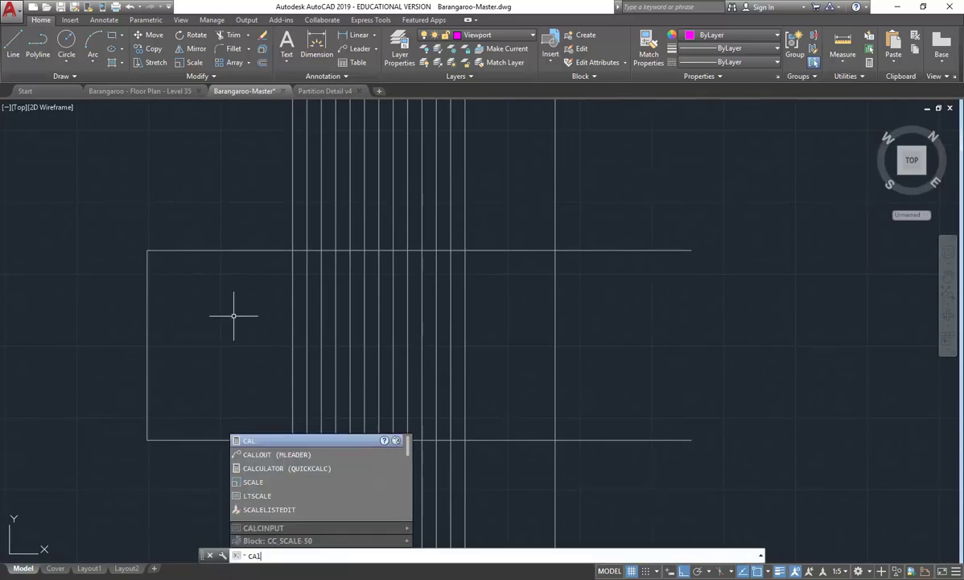
pyautogui.press('Return')
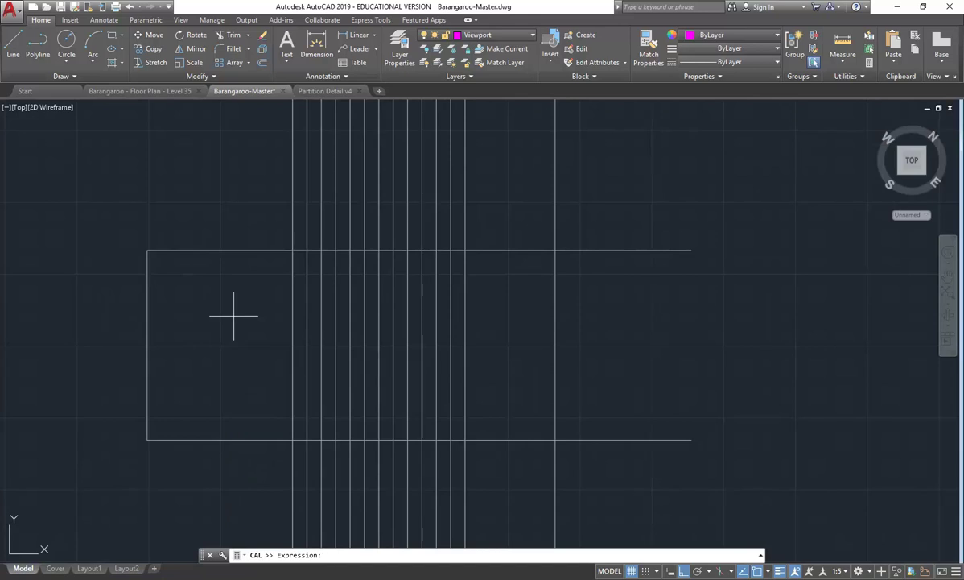
pyautogui.write('4')
pyautogui.press('Escape')
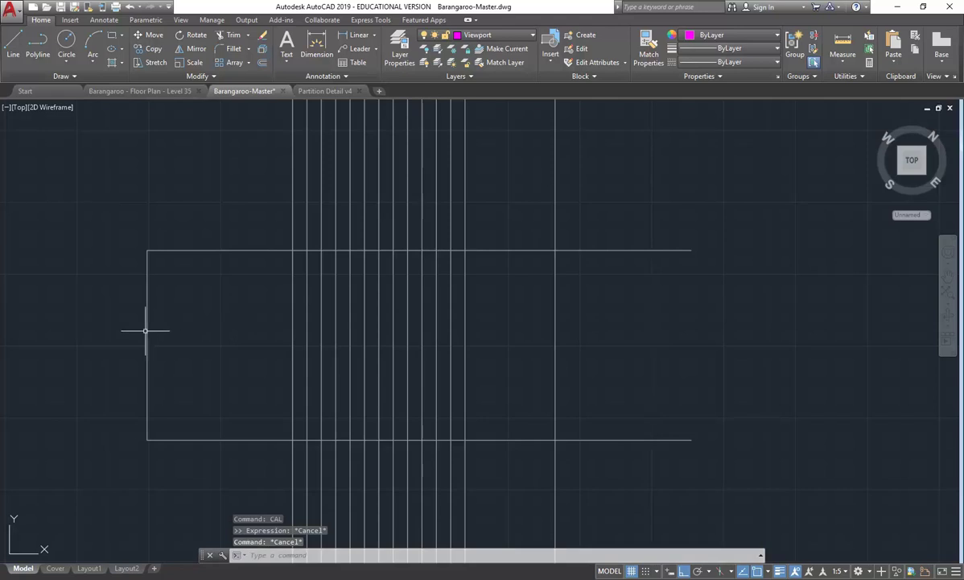
pyautogui.click(145, 330)
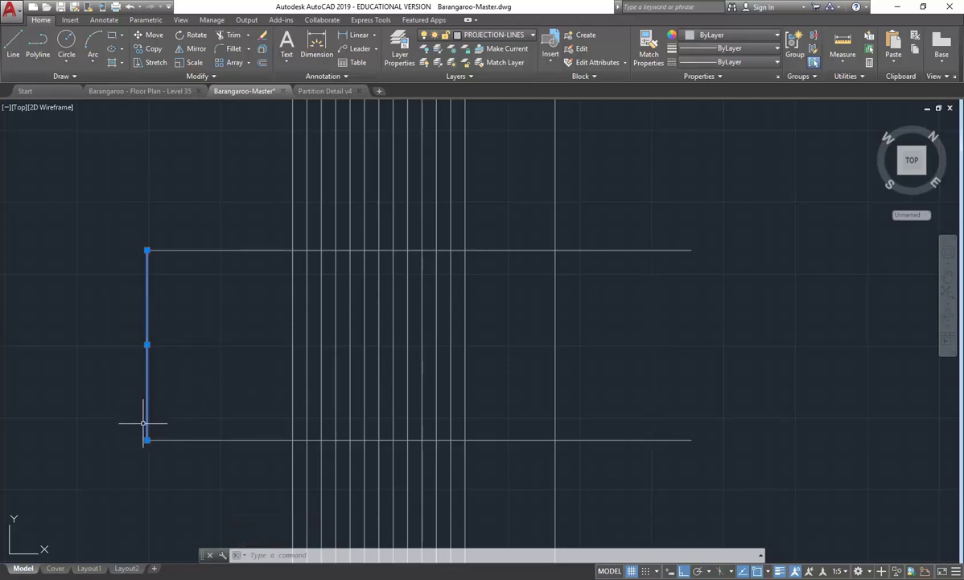
pyautogui.press('Escape')
pyautogui.press('Escape')
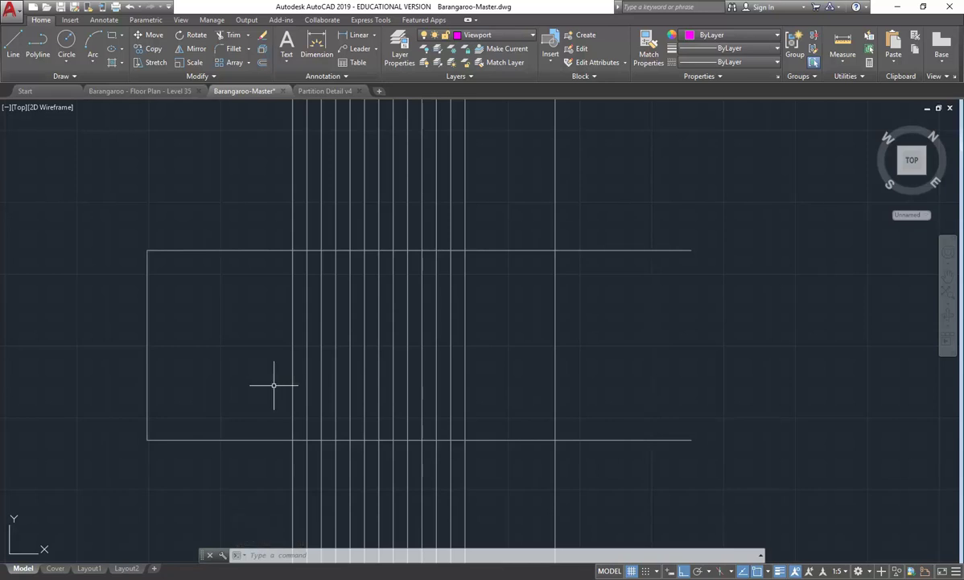
# Divide the left vertical line into 18 equal segments with the Divide command.
pyautogui.click(54, 77)
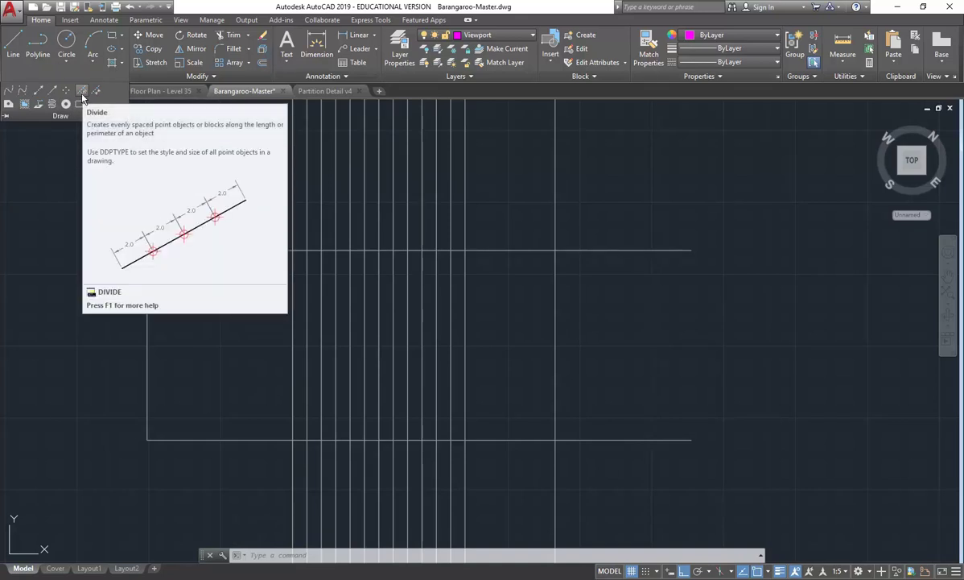
pyautogui.click(82, 94)
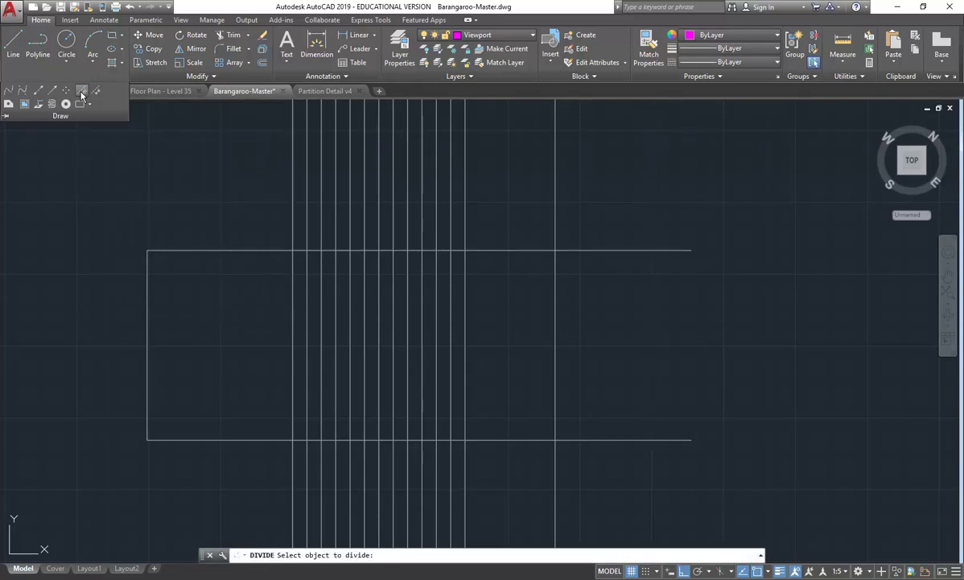
pyautogui.click(146, 371)
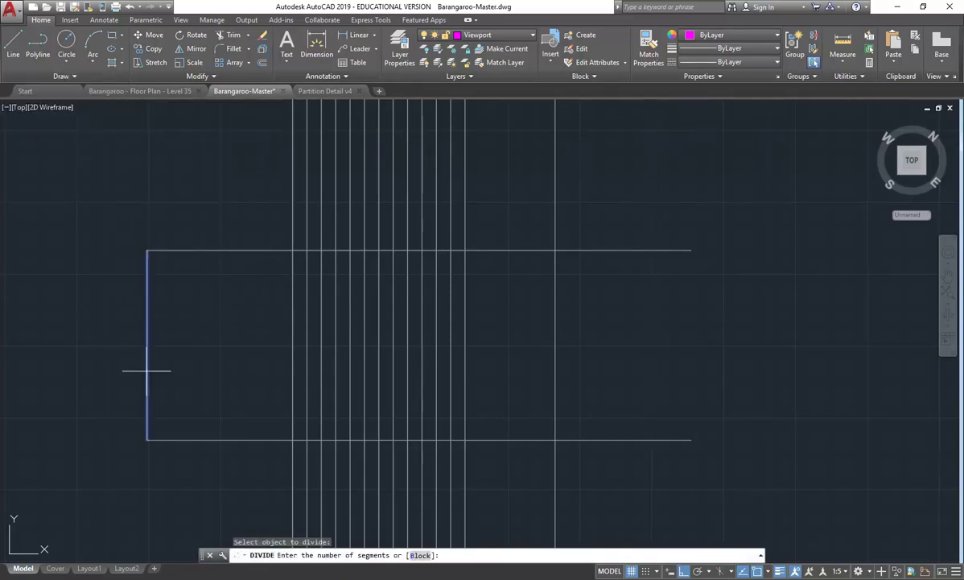
pyautogui.write('18')
pyautogui.press('Return')
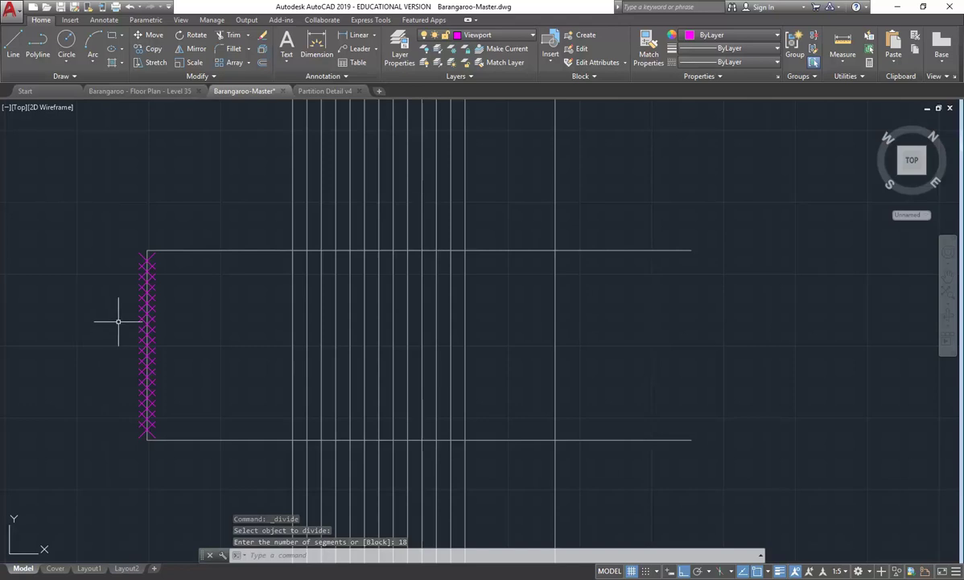
# Set the point style to the circle with an X through it, sized at 50 absolute units.
pyautogui.scroll(2, 86, 431)
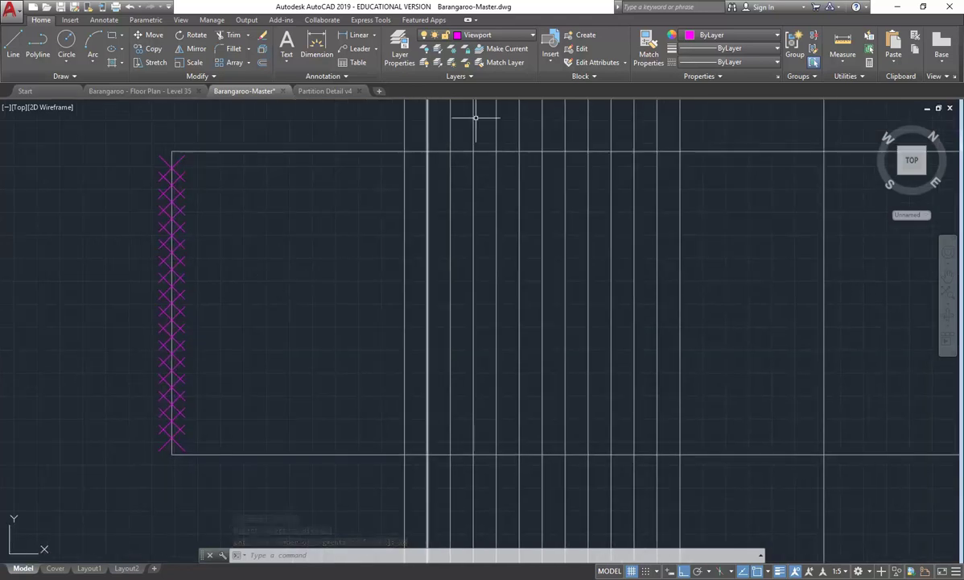
pyautogui.click(832, 77)
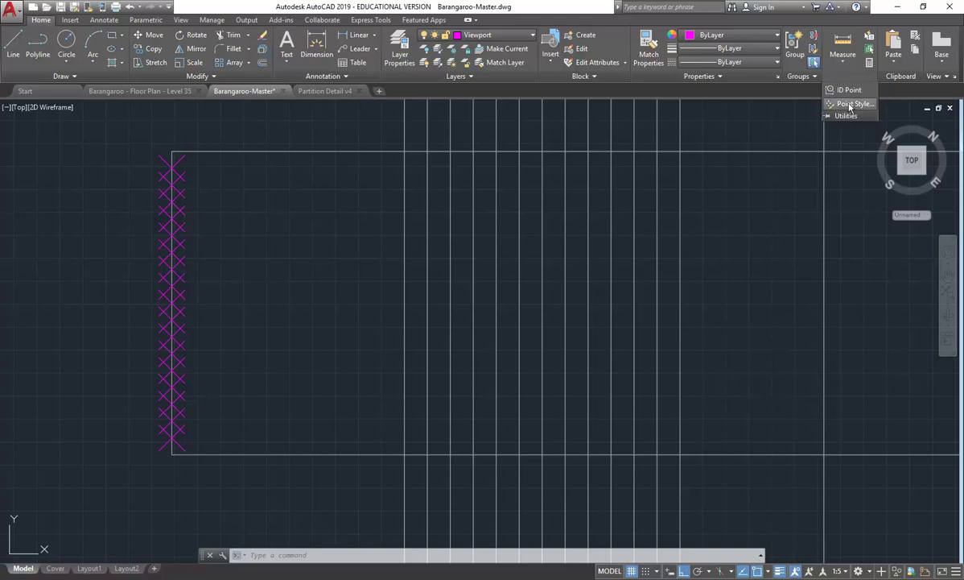
pyautogui.click(852, 104)
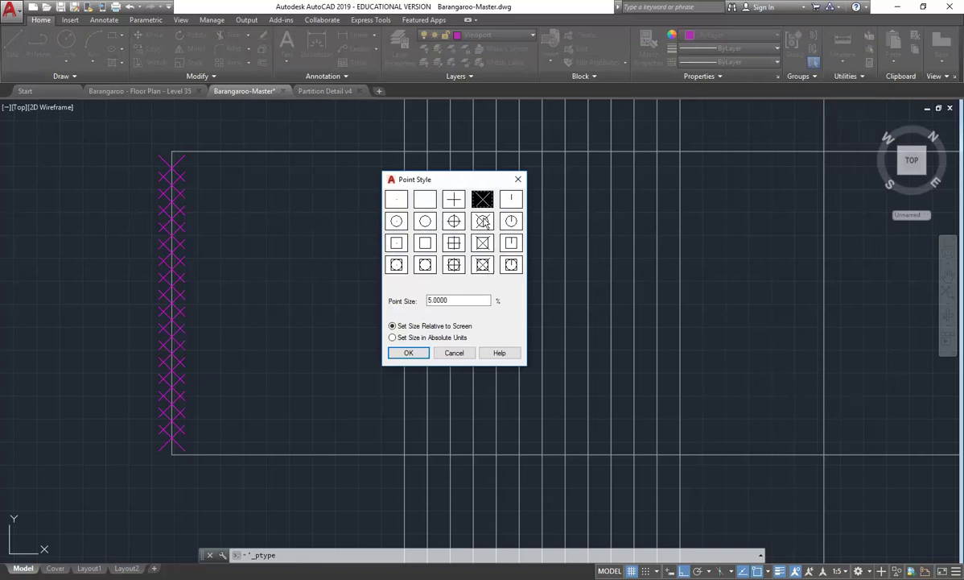
pyautogui.click(483, 221)
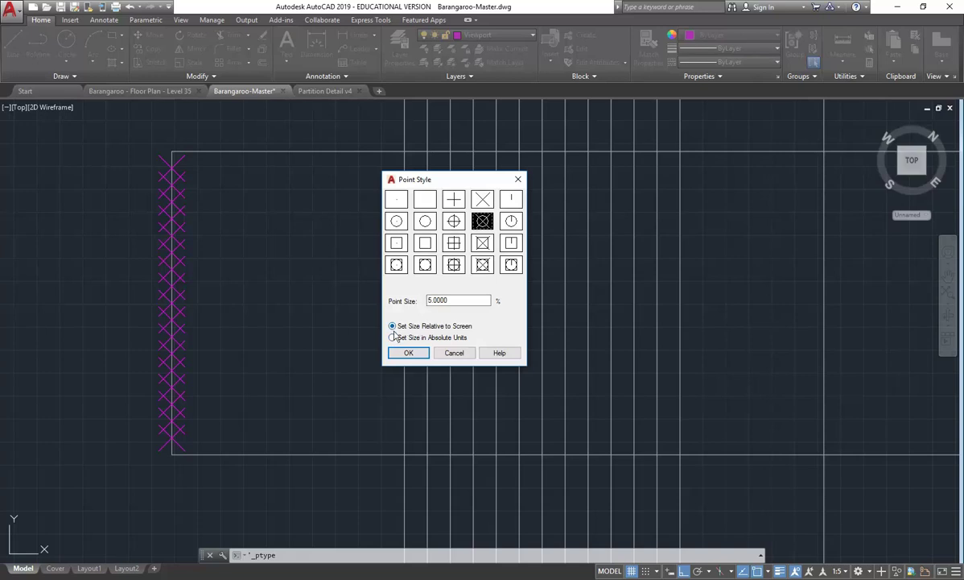
pyautogui.moveTo(455, 300); pyautogui.dragTo(359, 300)
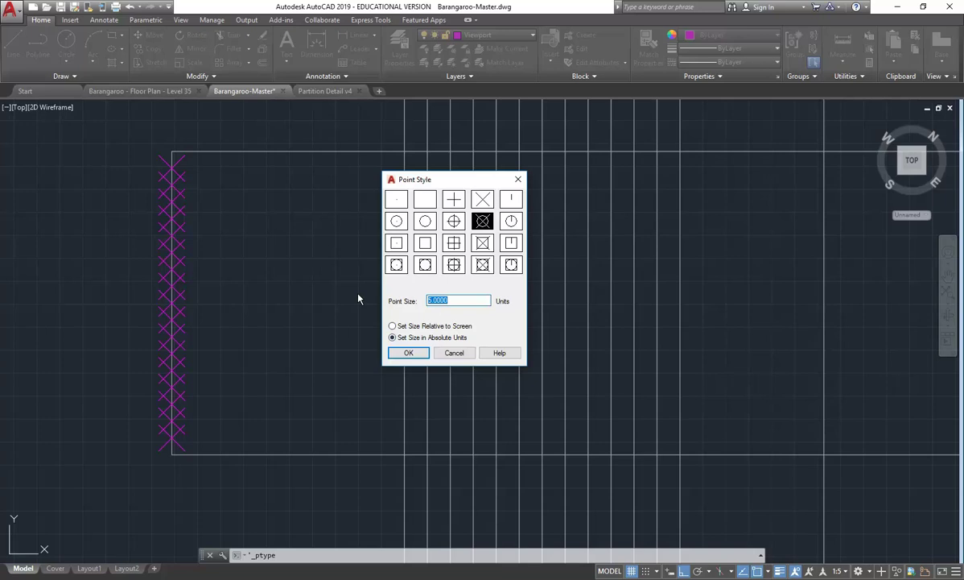
pyautogui.write('50')
pyautogui.click(404, 355)
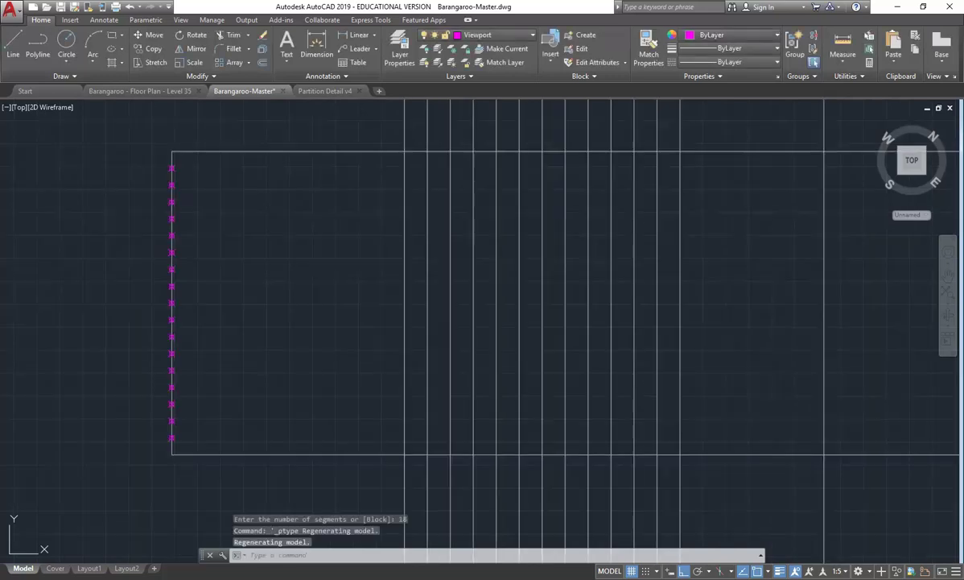
# Move all division points on the left vertical line onto the PROJECTION-LINES layer.
pyautogui.click(136, 155)
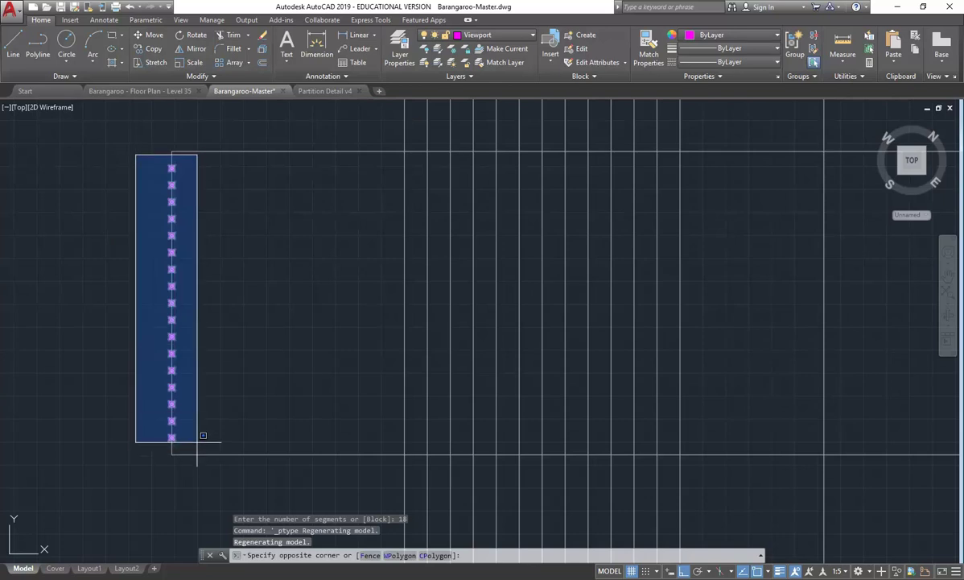
pyautogui.click(201, 441)
pyautogui.click(507, 36)
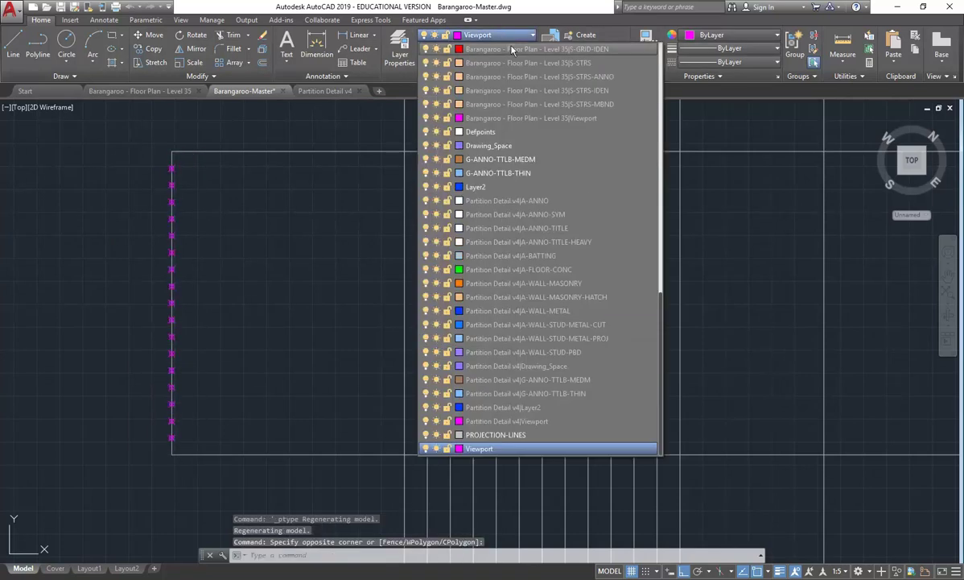
pyautogui.click(456, 411)
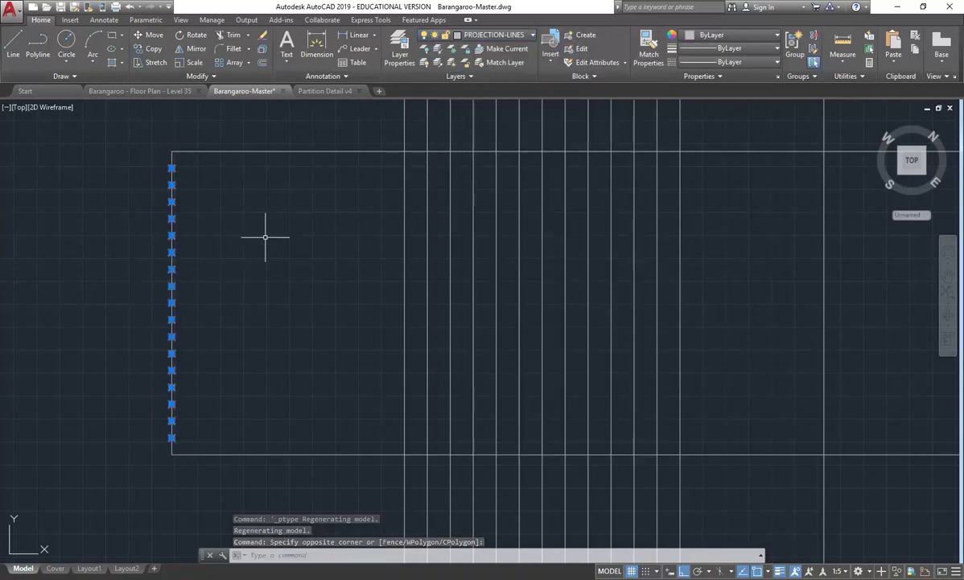
pyautogui.press('Escape')
pyautogui.press('Escape')
pyautogui.press('Escape')
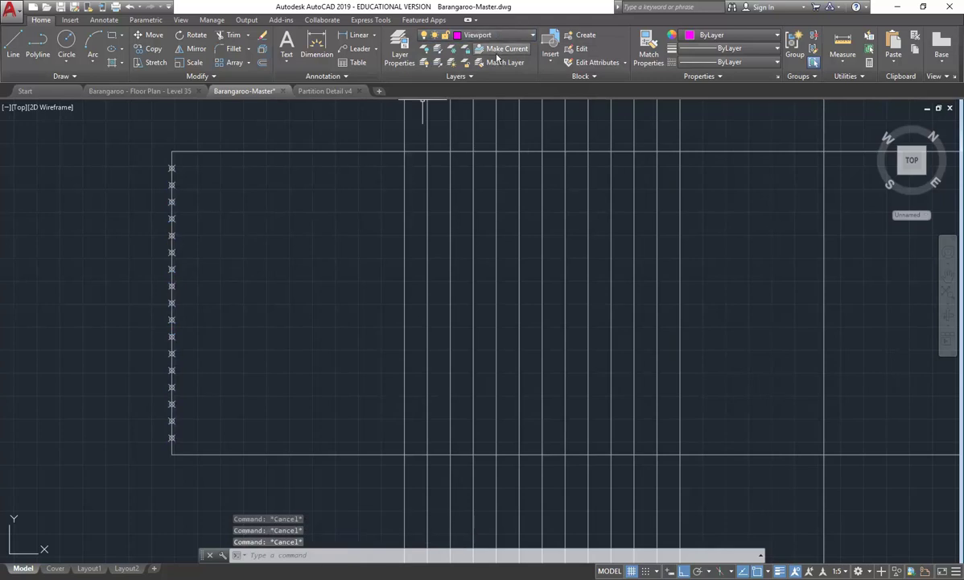
# Look through the layer list for an existing layer suited to the cut stair linework.
pyautogui.click(503, 36)
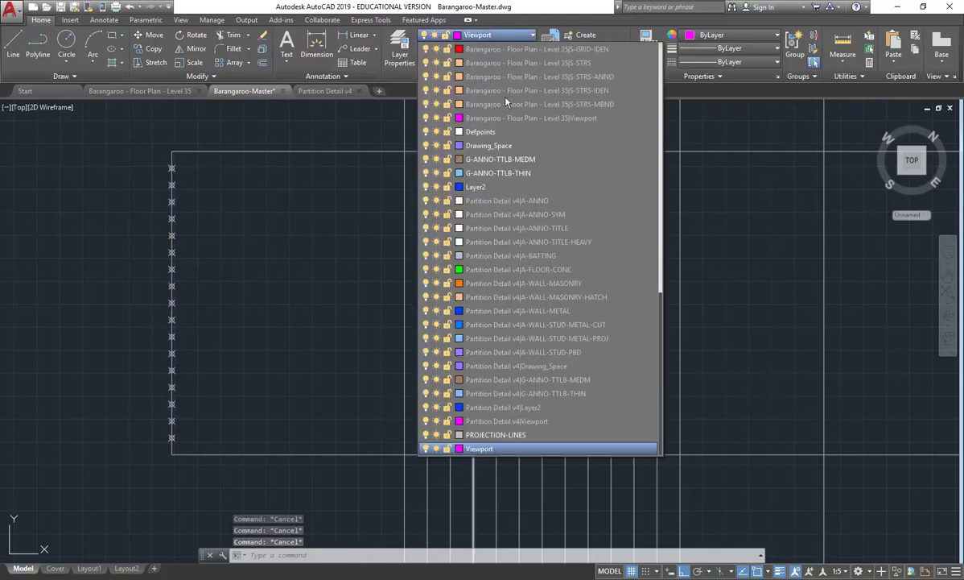
pyautogui.scroll(8, 471, 217)
pyautogui.scroll(5, 497, 200)
pyautogui.scroll(-13, 497, 199)
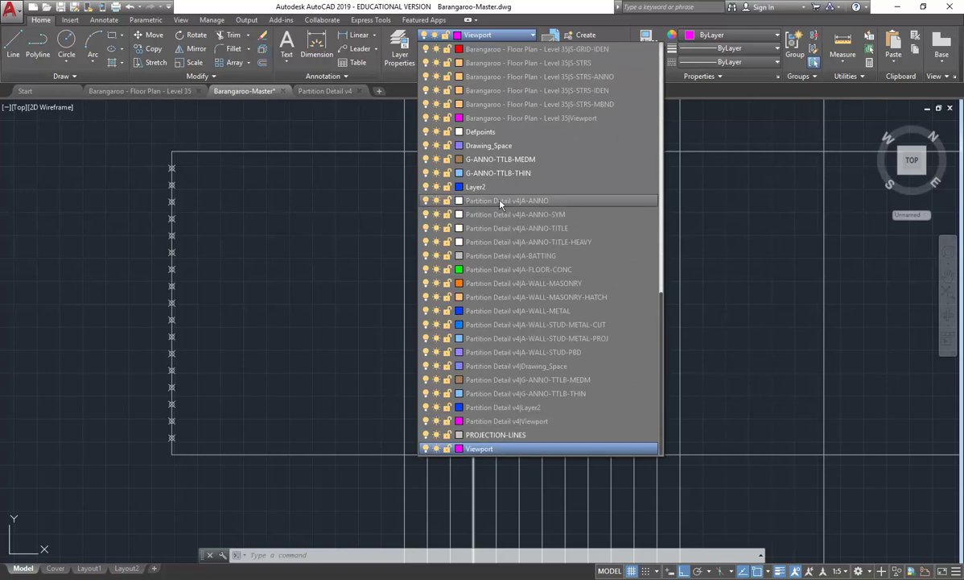
pyautogui.scroll(15, 499, 203)
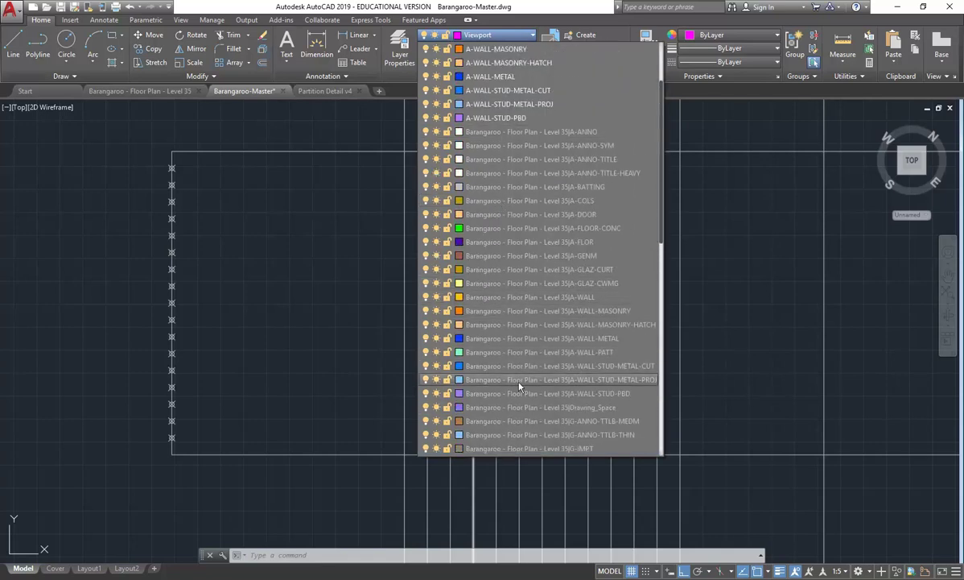
pyautogui.scroll(-6, 527, 250)
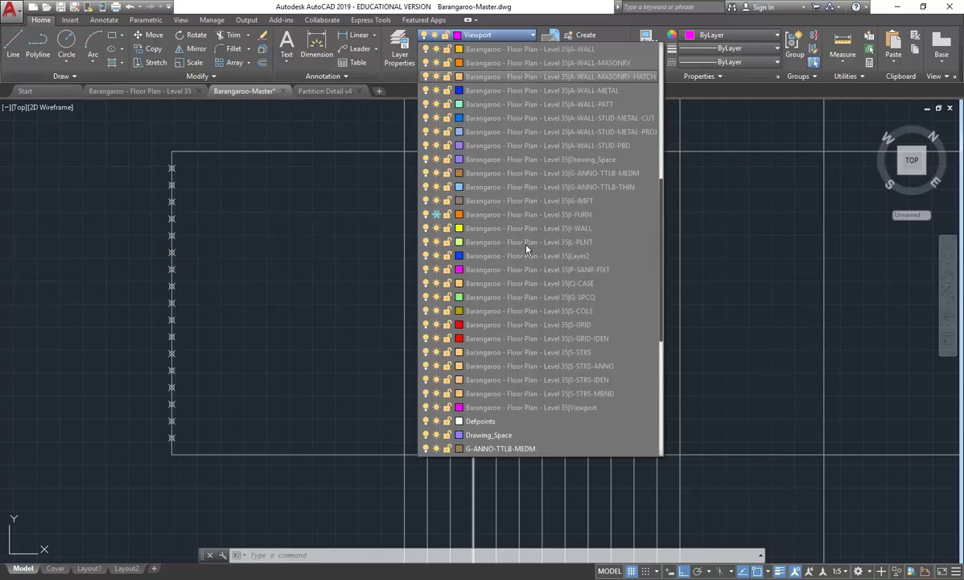
pyautogui.scroll(-7, 527, 250)
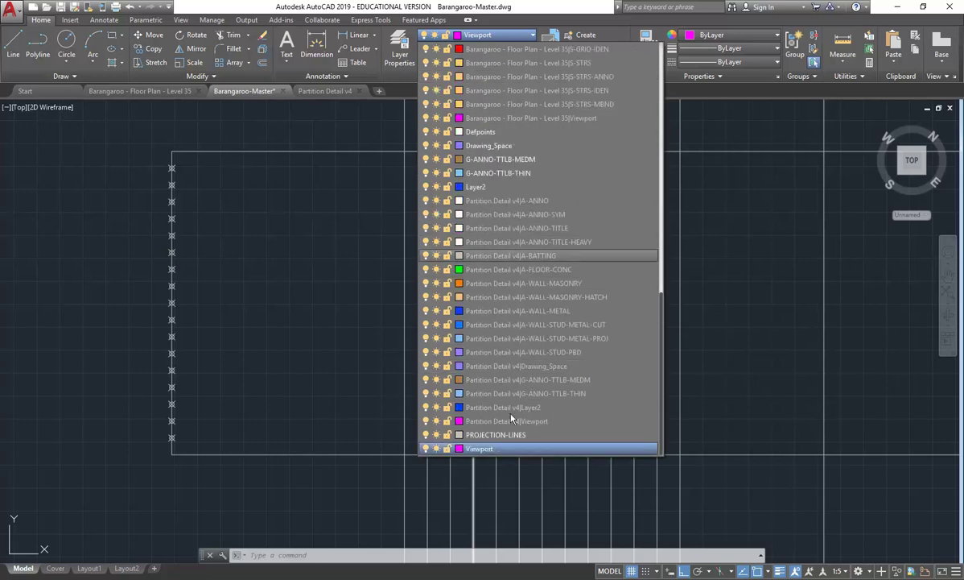
pyautogui.scroll(13, 508, 213)
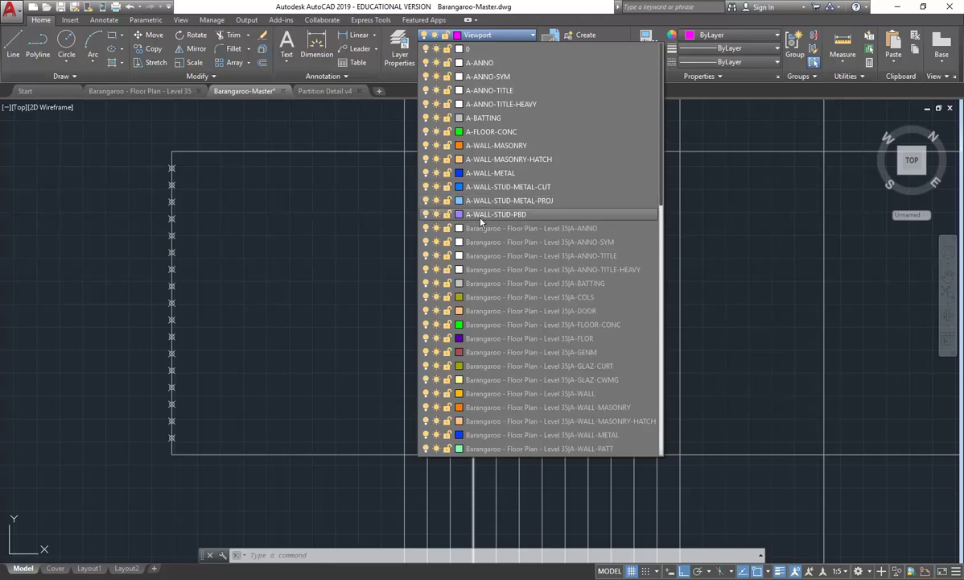
# Create a new layer named A-STAIR-CUT with a 0.50 mm lineweight.
pyautogui.click(402, 50)
pyautogui.click(404, 50)
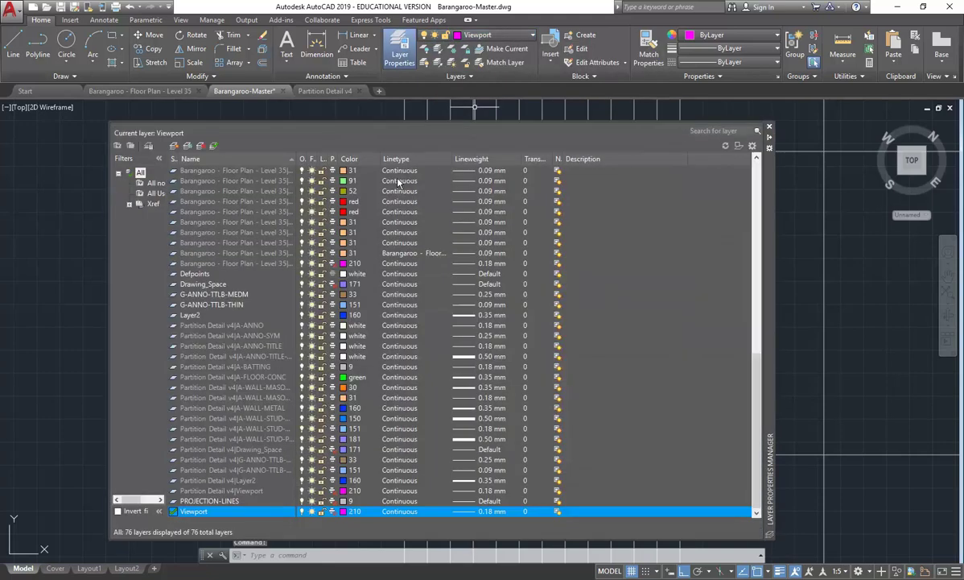
pyautogui.click(173, 146)
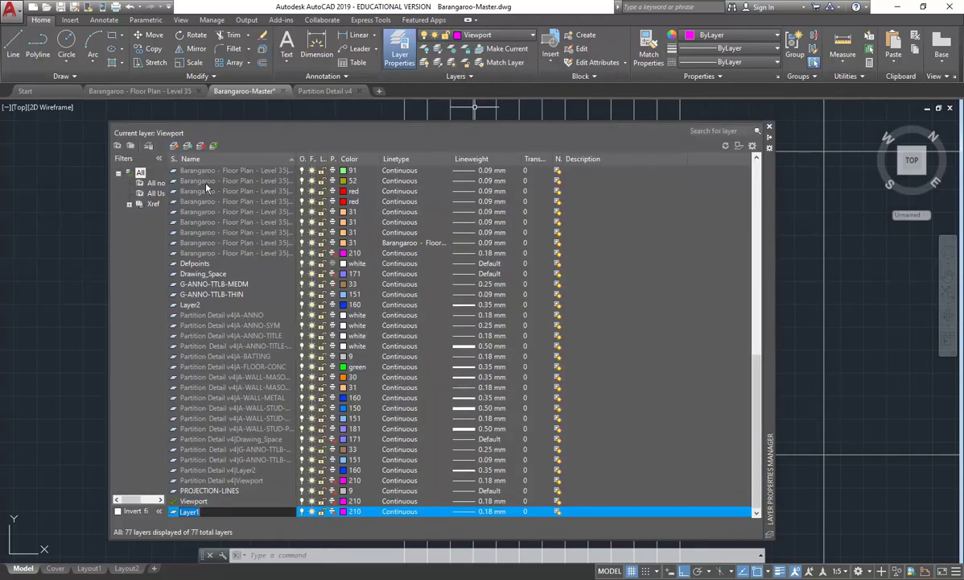
pyautogui.write('A-')
pyautogui.click(481, 512)
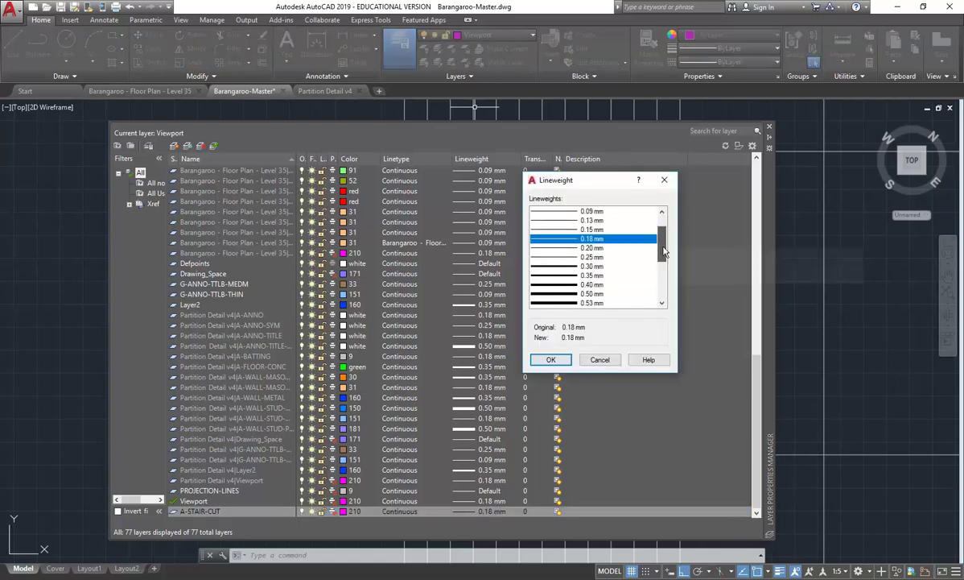
pyautogui.scroll(-2, 631, 263)
pyautogui.click(556, 275)
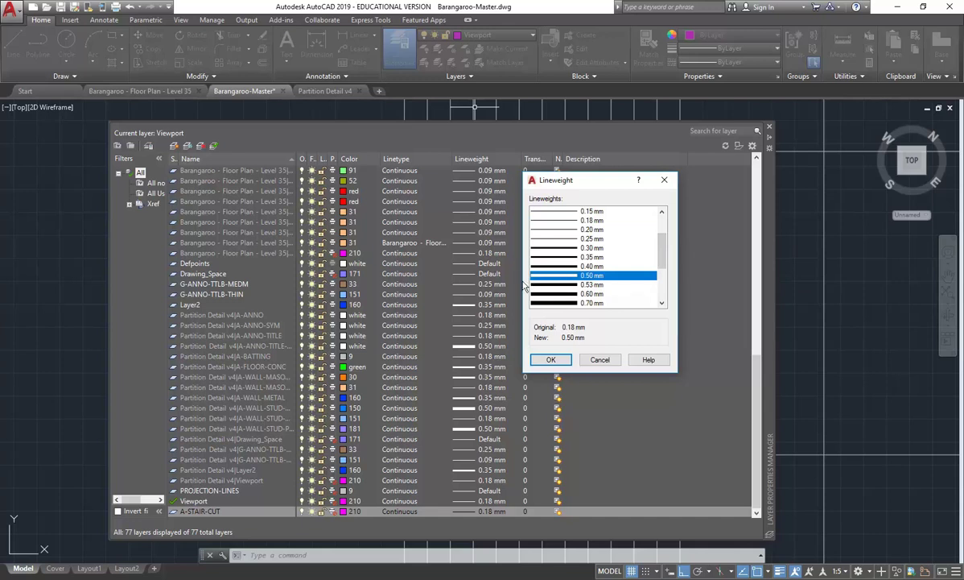
pyautogui.click(550, 359)
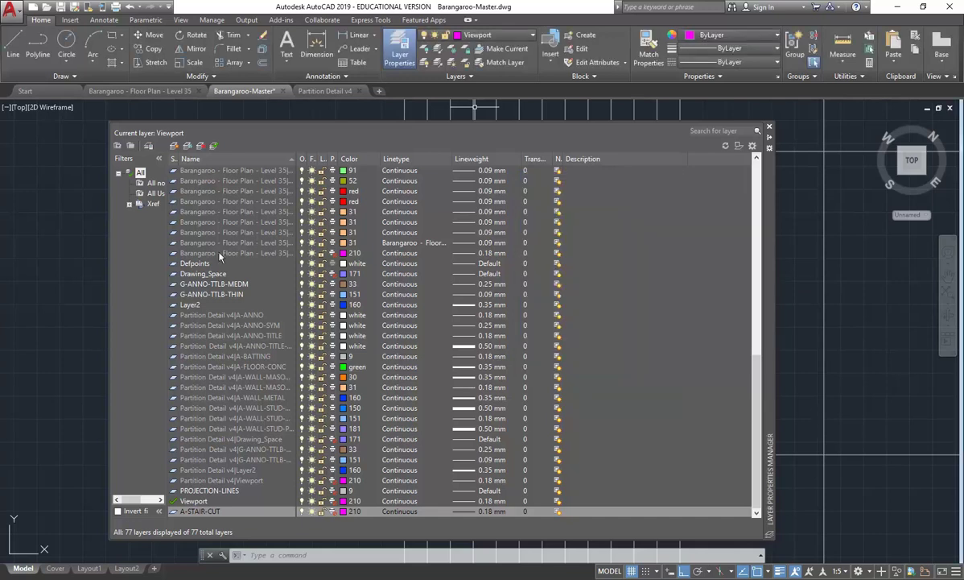
# Set the A-STAIR-CUT layer's colour to index colour 91.
pyautogui.click(346, 511)
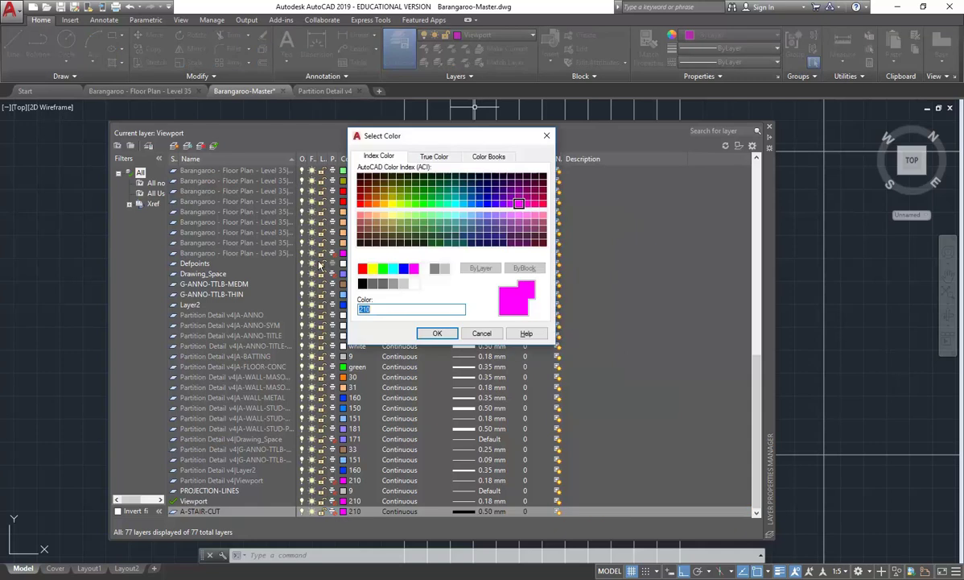
pyautogui.click(424, 218)
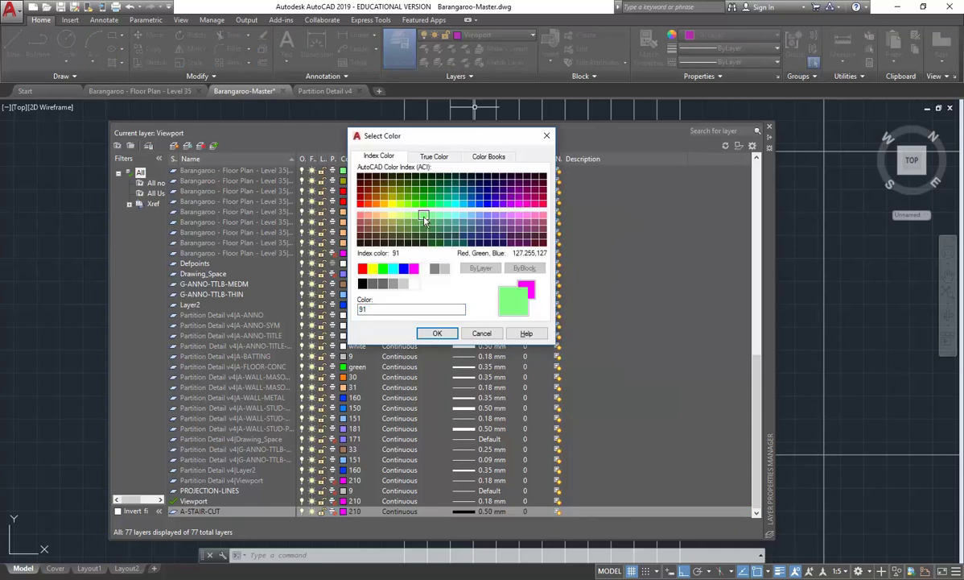
pyautogui.click(437, 334)
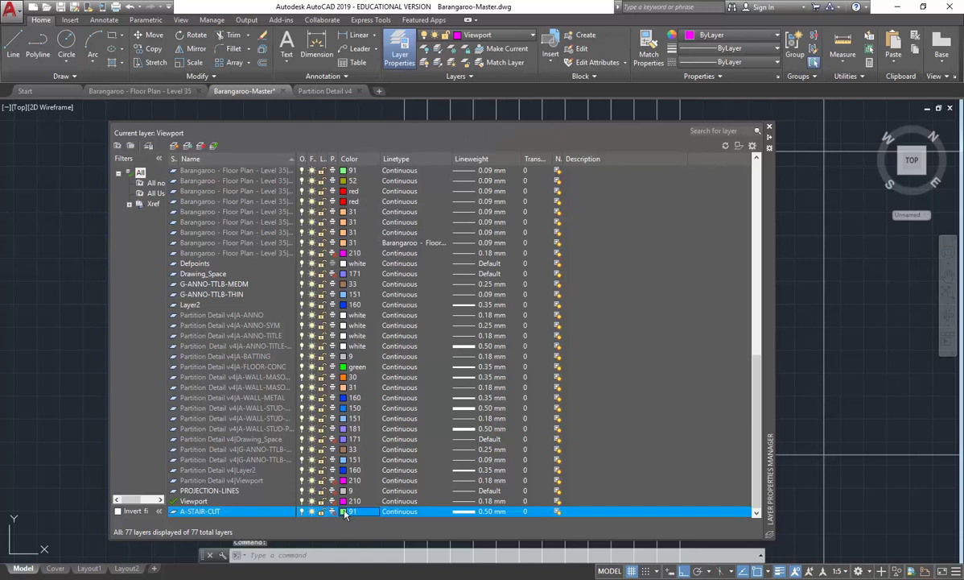
# Set the A-STAIR-CUT layer's colour to light blue and make it the current layer.
pyautogui.click(348, 512)
pyautogui.click(472, 223)
pyautogui.click(471, 215)
pyautogui.click(437, 334)
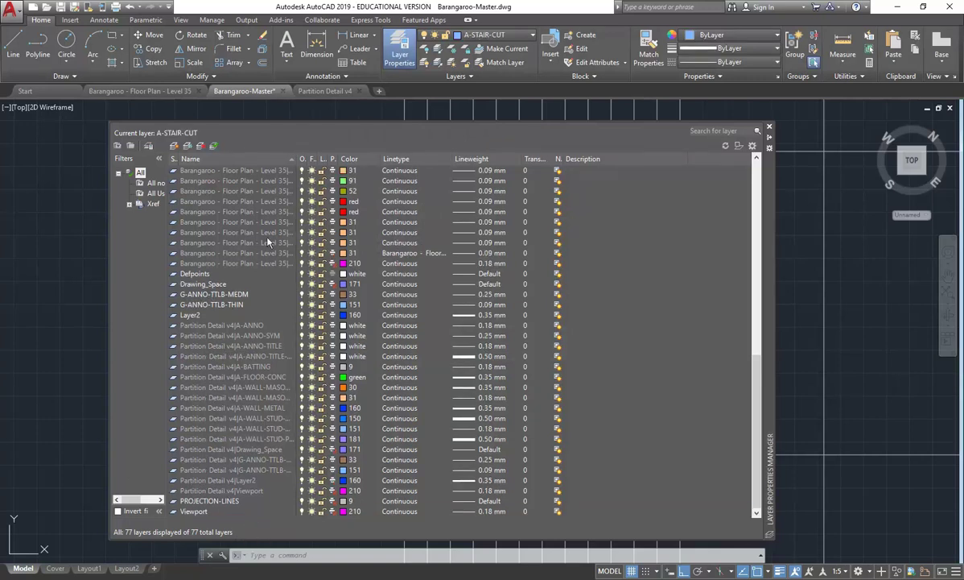
pyautogui.click(769, 127)
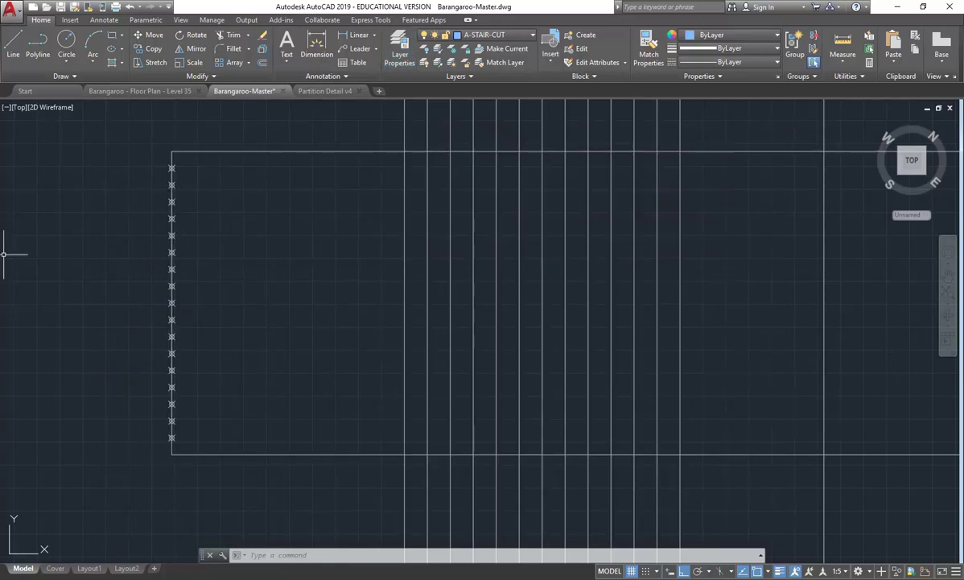
# Draw a horizontal line from the lowest division point to the second vertical projection line.
pyautogui.click(13, 44)
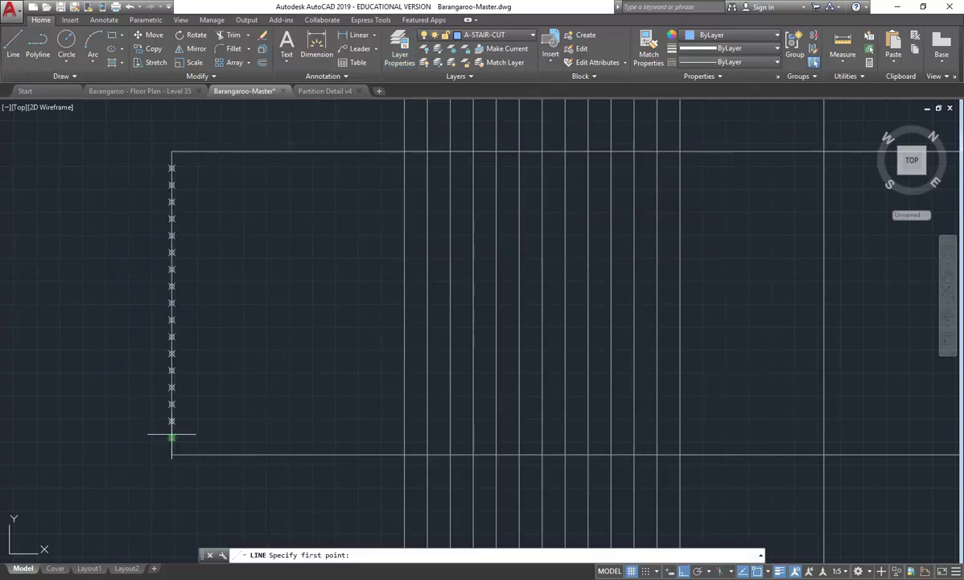
pyautogui.click(768, 573)
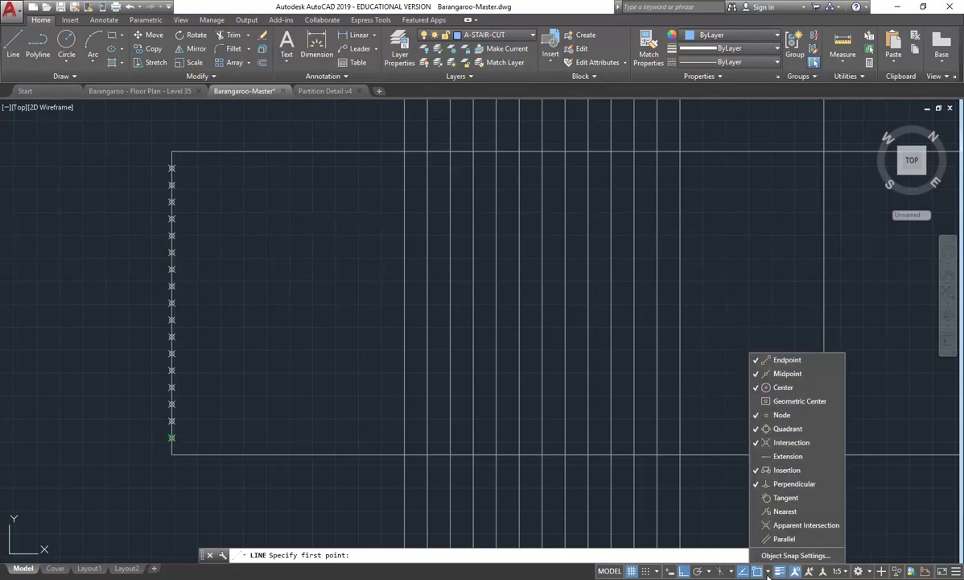
pyautogui.click(549, 505)
pyautogui.click(172, 437)
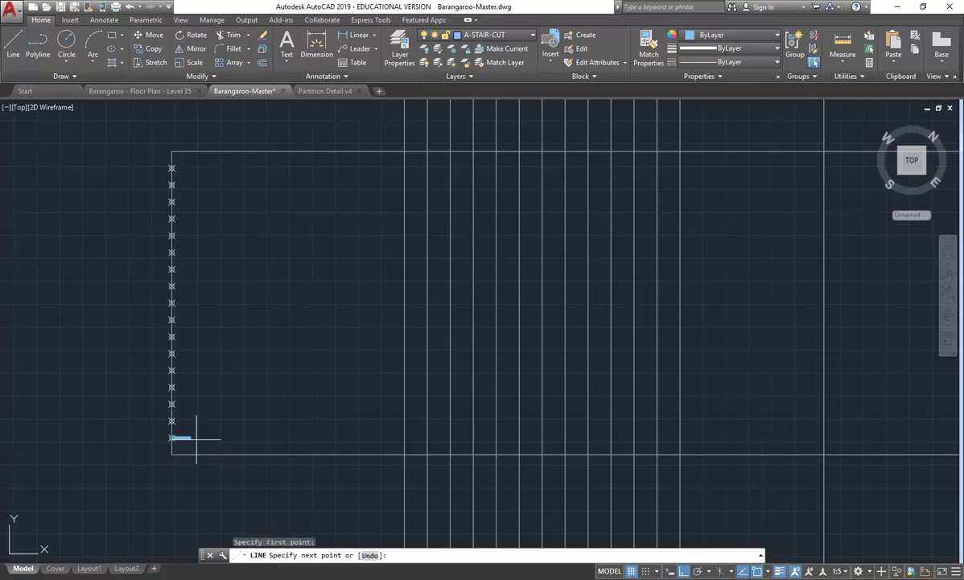
pyautogui.click(427, 438)
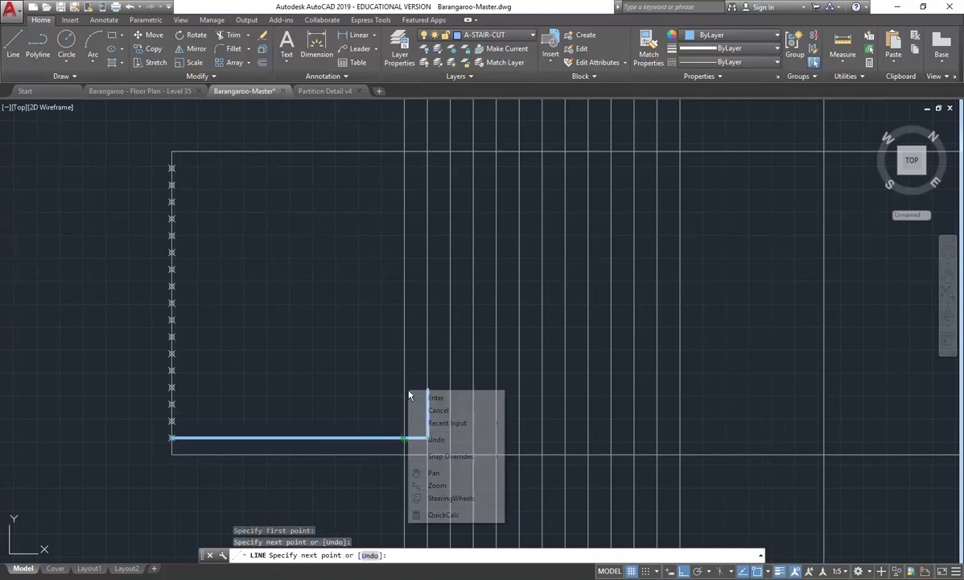
pyautogui.press('Escape')
# Draw the first riser along the first vertical projection line, from the new horizontal line down to the base line.
pyautogui.click(13, 44)
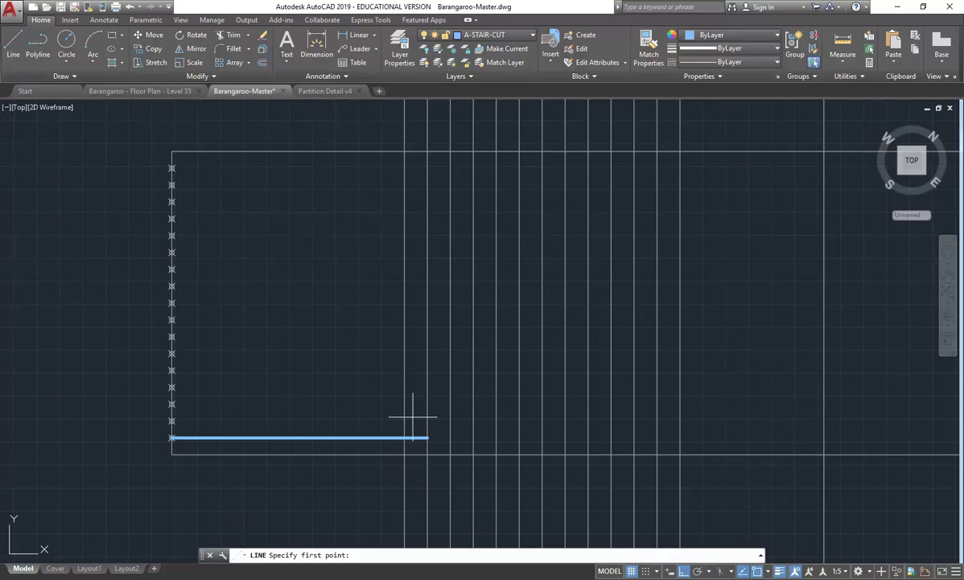
pyautogui.click(404, 437)
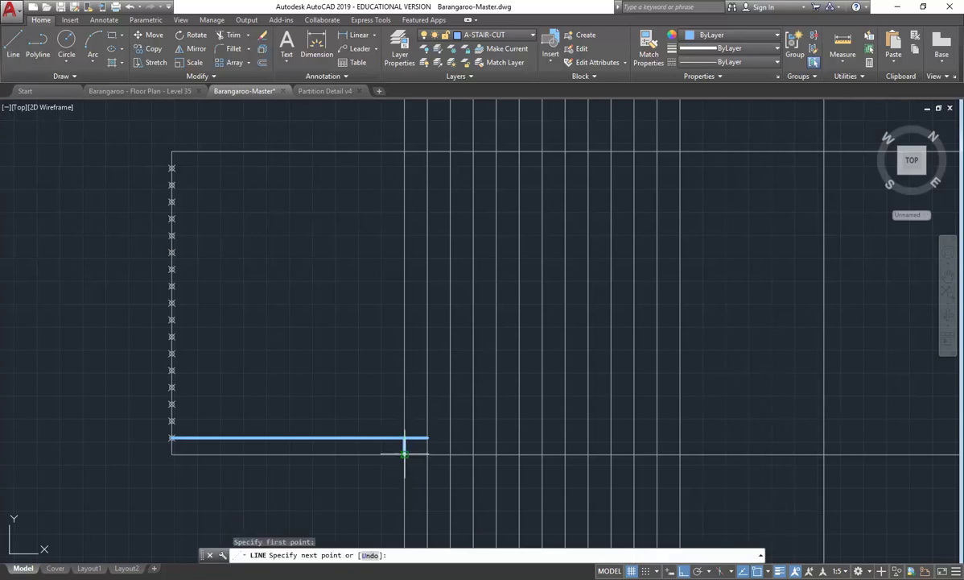
pyautogui.rightClick(368, 372)
pyautogui.click(382, 374)
# Shorten the horizontal line to a single tread by stretching its left end to the top of the riser.
pyautogui.click(336, 437)
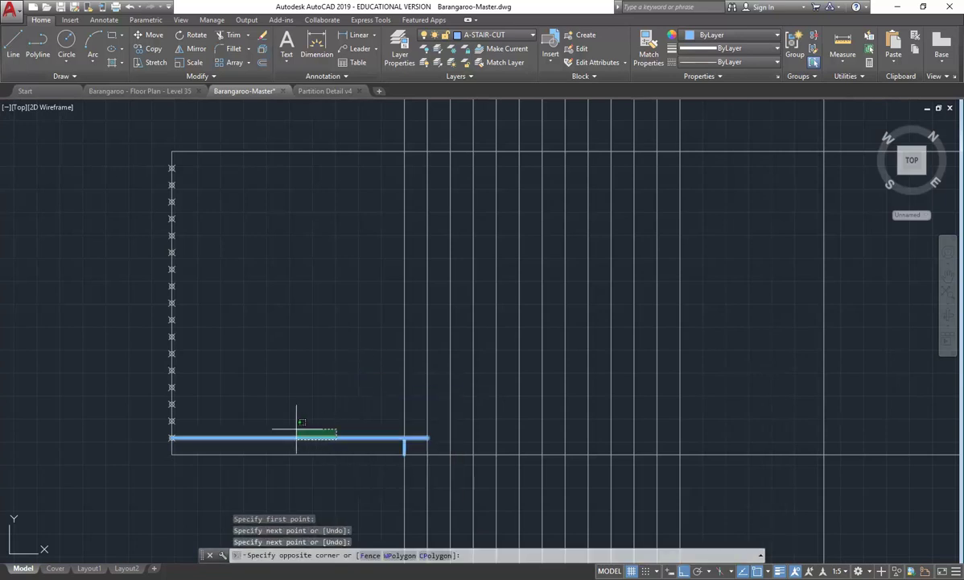
pyautogui.click(161, 447)
pyautogui.click(172, 438)
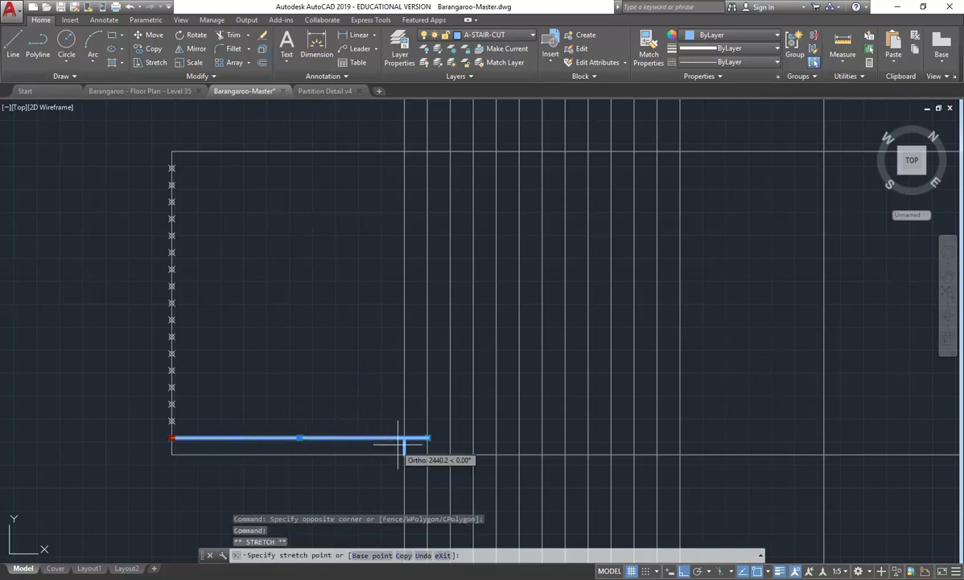
pyautogui.click(405, 438)
pyautogui.press('Escape')
pyautogui.press('Escape')
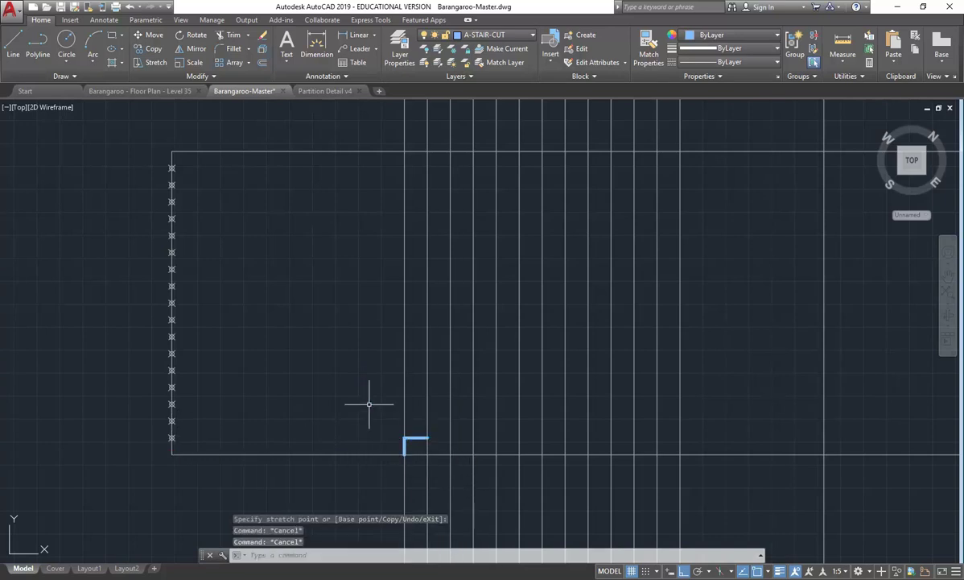
# Copy the first riser and tread from the riser's foot to the end of the tread to form the second step.
pyautogui.scroll(2, 433, 464)
pyautogui.scroll(2, 433, 465)
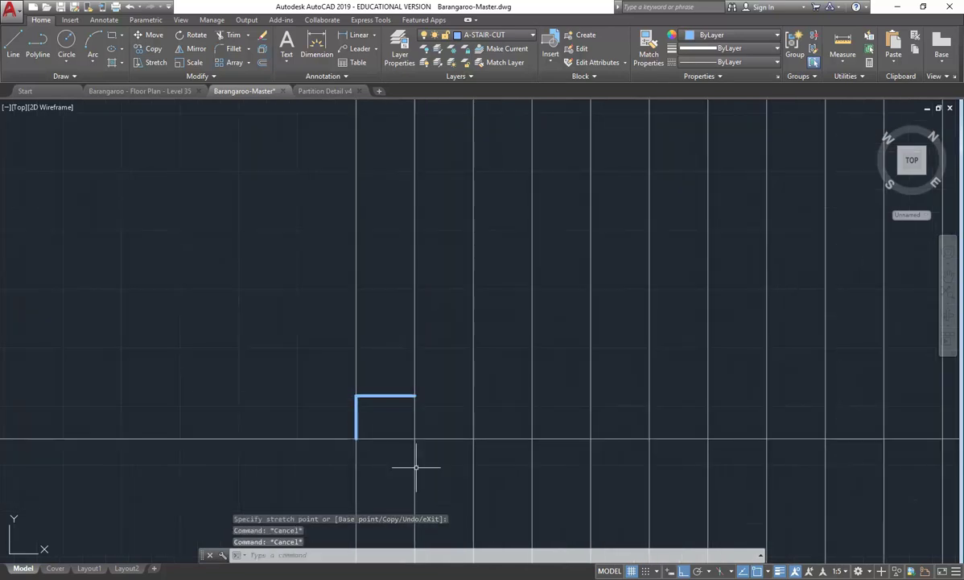
pyautogui.click(314, 375)
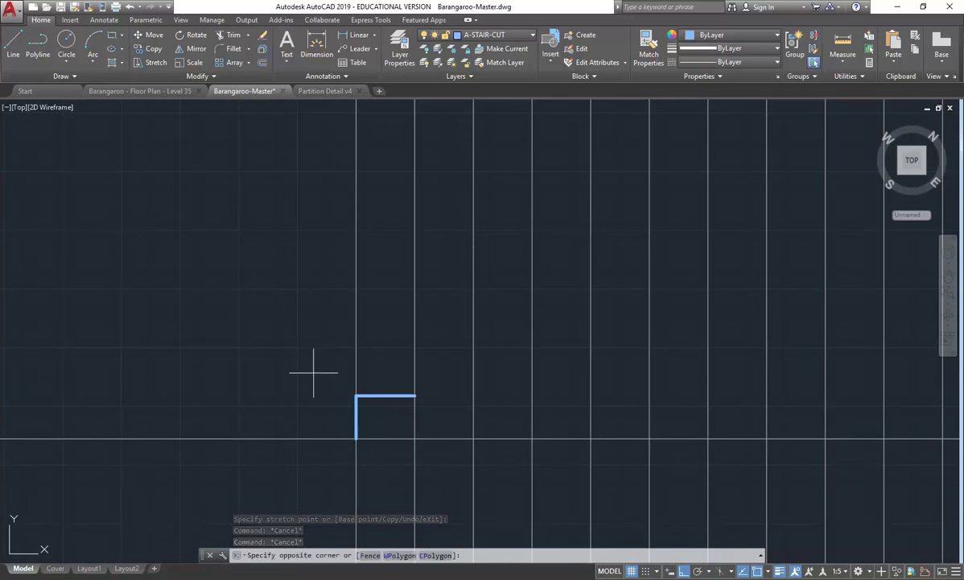
pyautogui.click(435, 454)
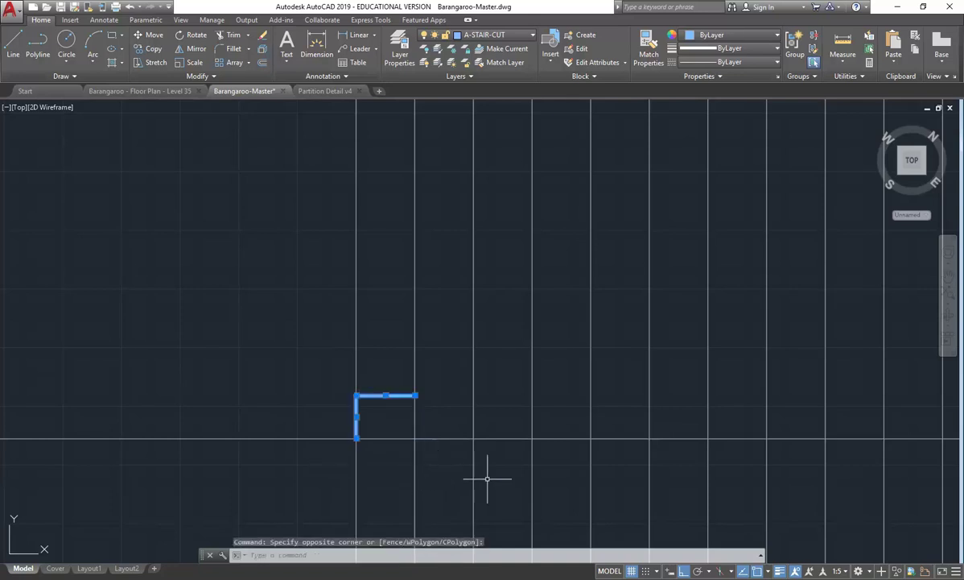
pyautogui.click(149, 48)
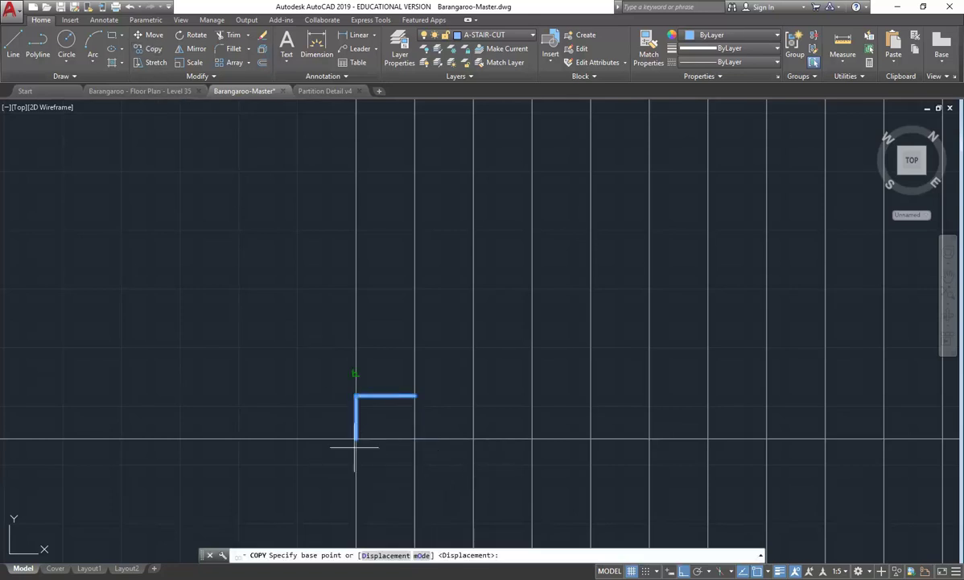
pyautogui.click(356, 396)
pyautogui.click(415, 394)
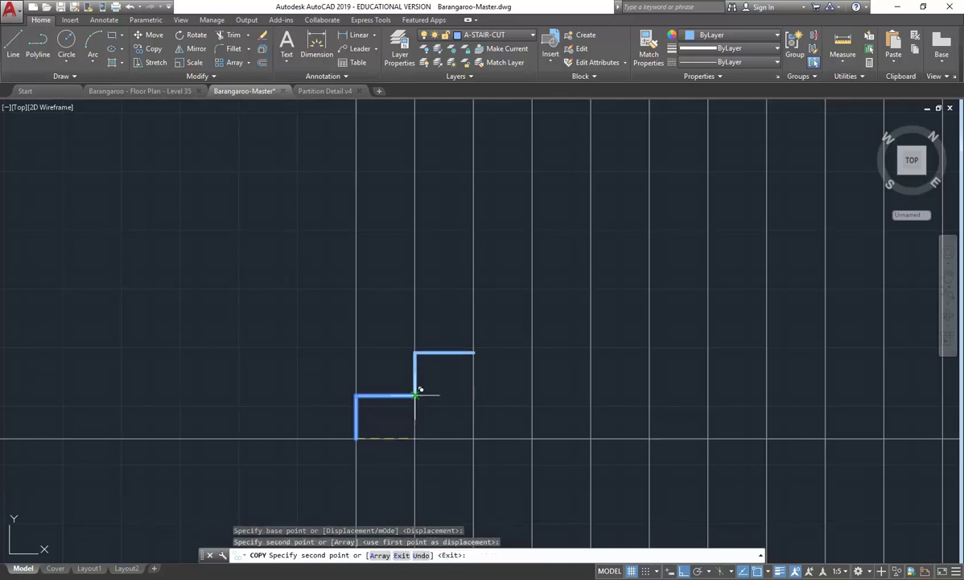
# Turn Ortho off and place three more copies of the riser and tread, each starting at the previous tread's end.
pyautogui.press('F8')
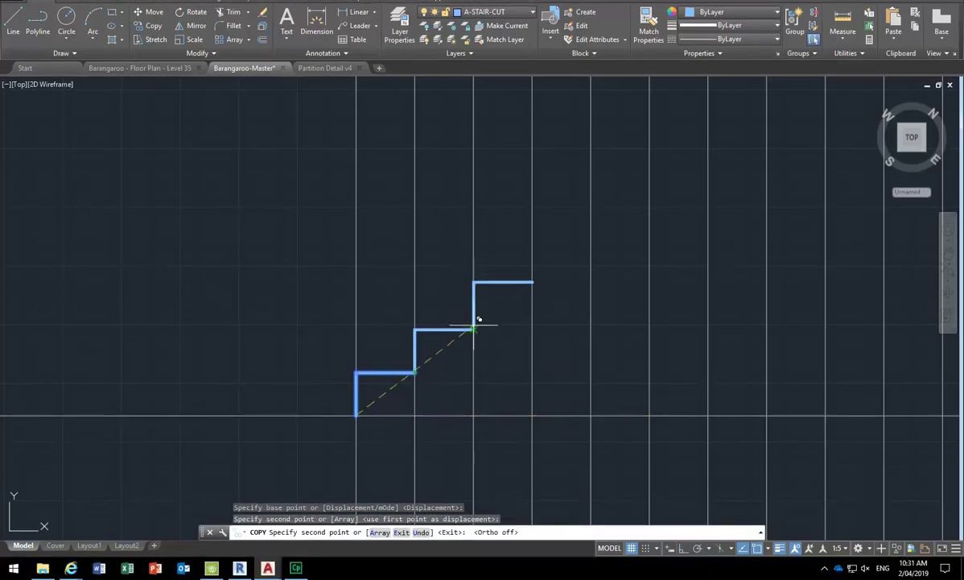
pyautogui.click(474, 327)
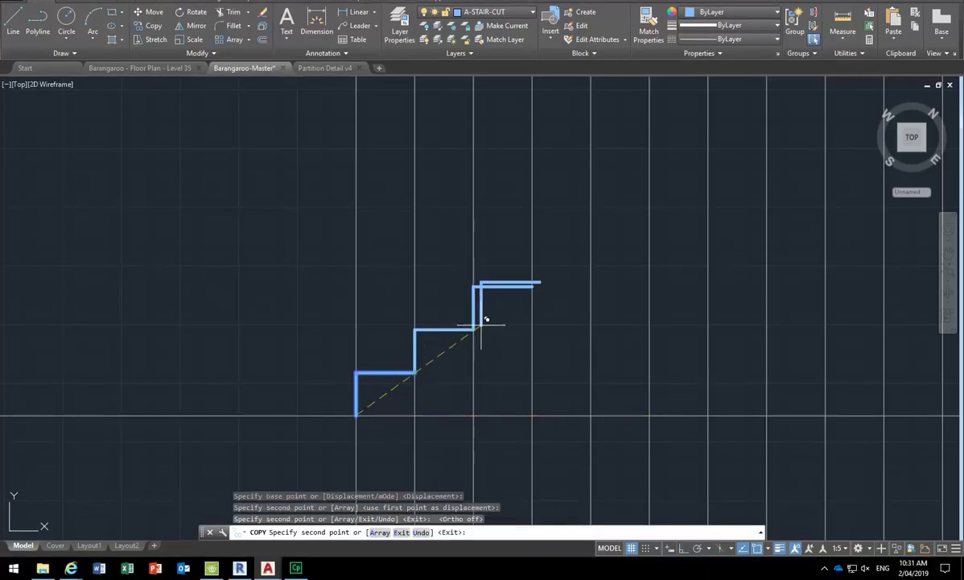
pyautogui.click(533, 285)
pyautogui.click(590, 242)
pyautogui.moveTo(594, 236); pyautogui.dragTo(479, 292, button='middle')
pyautogui.press('Escape')
# Copy the five-step run from the first riser's foot twice, placing each copy at the end of the previous run's top tread.
pyautogui.scroll(-4, 147, 206)
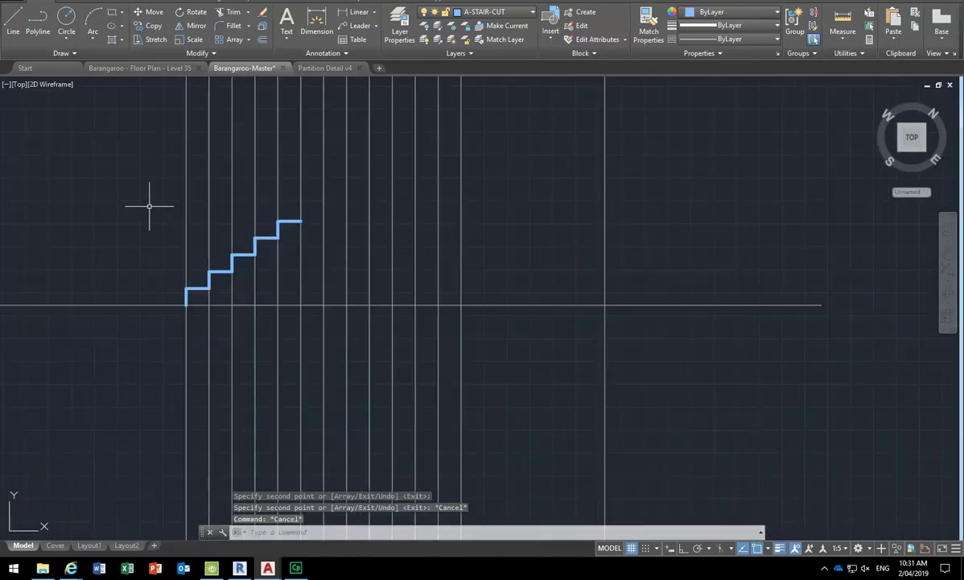
pyautogui.click(144, 163)
pyautogui.click(333, 337)
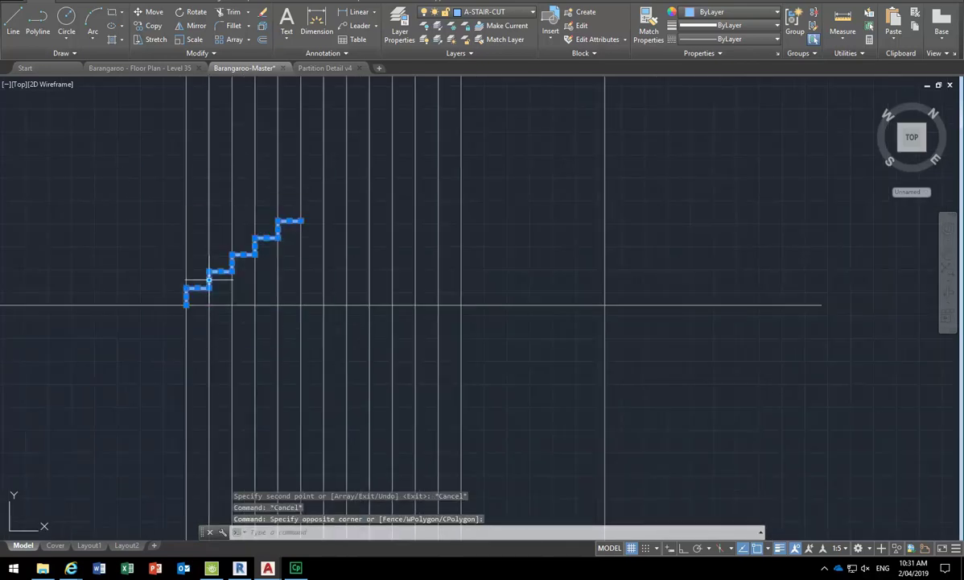
pyautogui.click(150, 25)
pyautogui.click(186, 303)
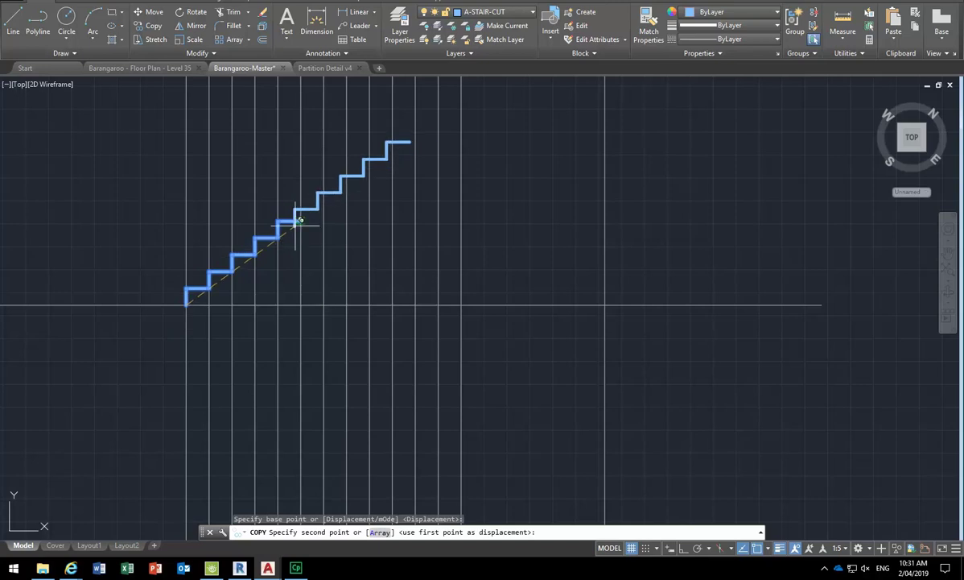
pyautogui.click(306, 212)
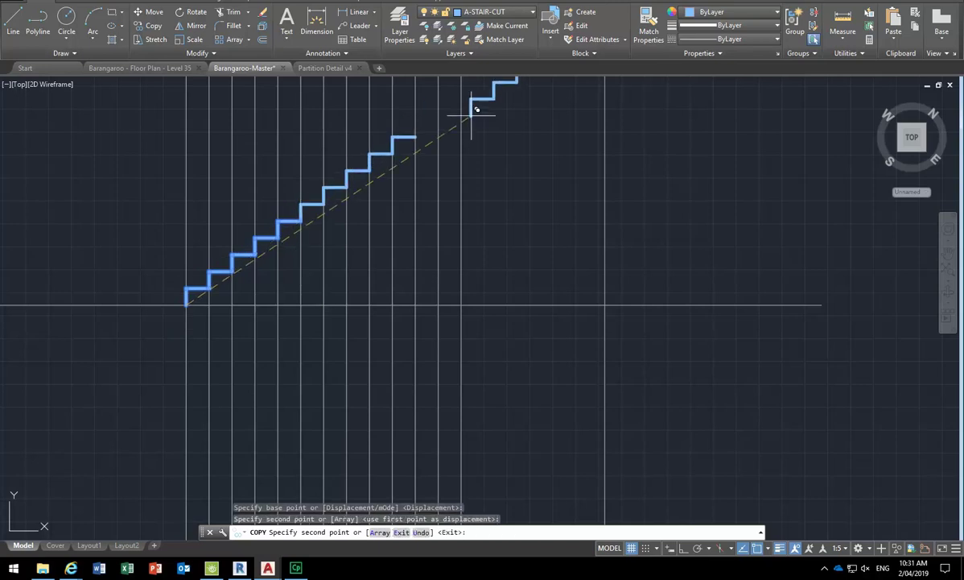
pyautogui.click(417, 131)
pyautogui.moveTo(418, 132); pyautogui.dragTo(385, 233, button='middle')
pyautogui.press('Escape')
pyautogui.press('Escape')
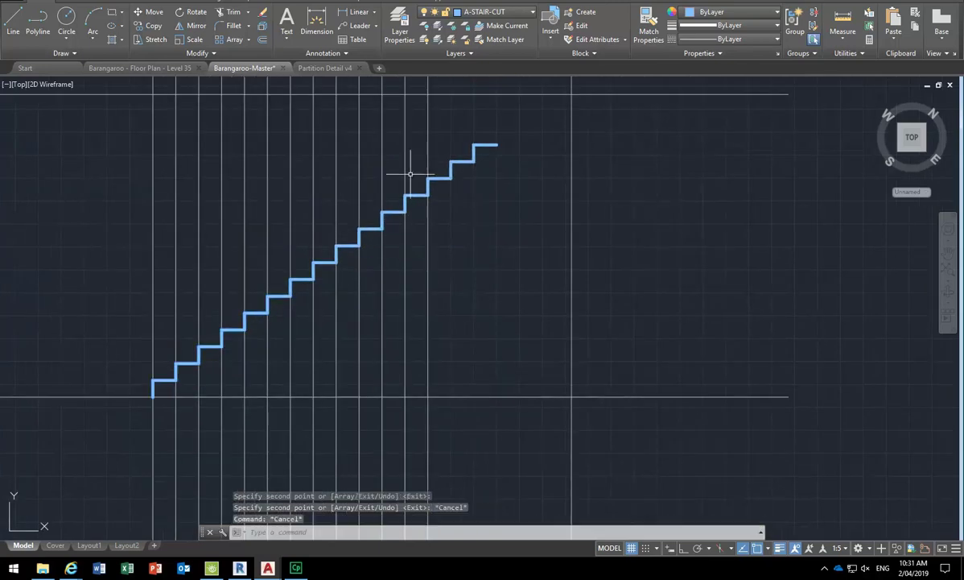
# Erase the two surplus steps at the upper end of the flight, beyond the last close-spaced projection line.
pyautogui.click(415, 116)
pyautogui.click(526, 171)
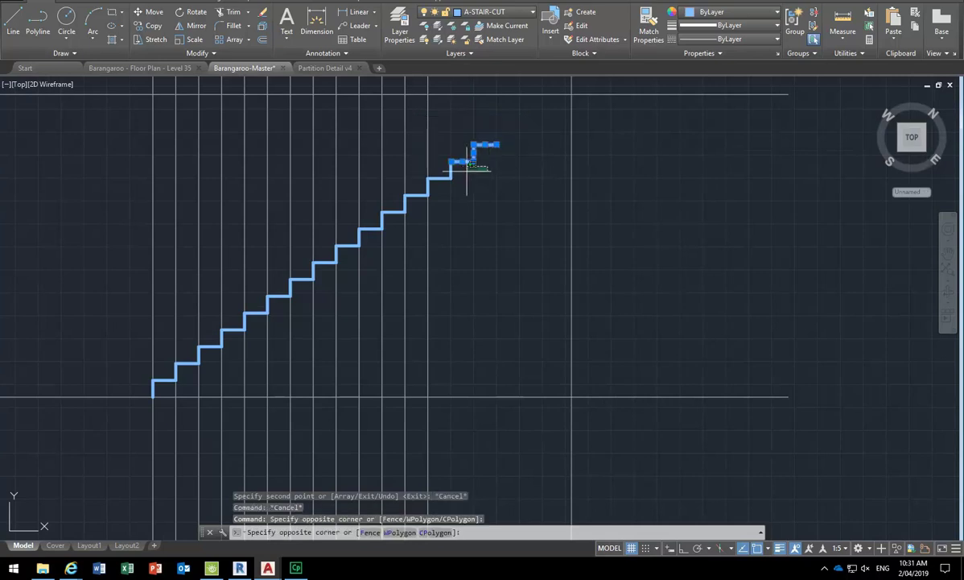
pyautogui.press('Delete')
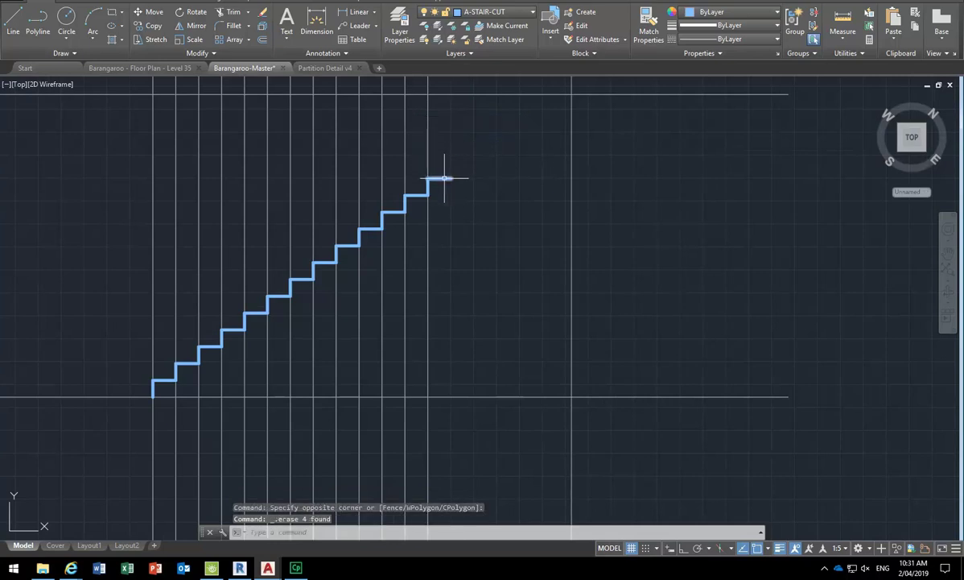
# Stretch the uppermost tread horizontally to the far projection line to form the landing.
pyautogui.click(451, 177)
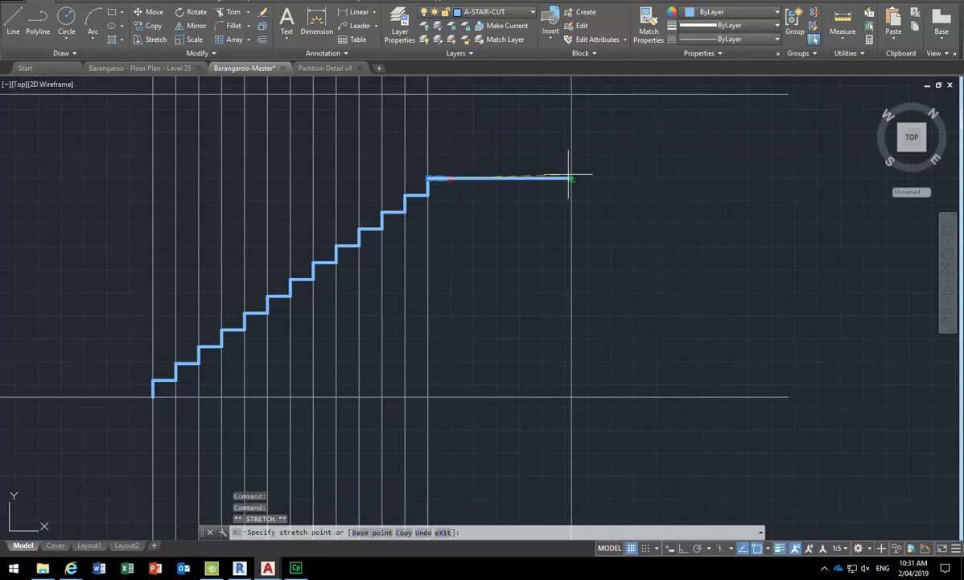
pyautogui.click(571, 178)
pyautogui.press('Escape')
pyautogui.press('Escape')
pyautogui.scroll(-2, 444, 222)
pyautogui.moveTo(444, 222); pyautogui.dragTo(502, 235, button='middle')
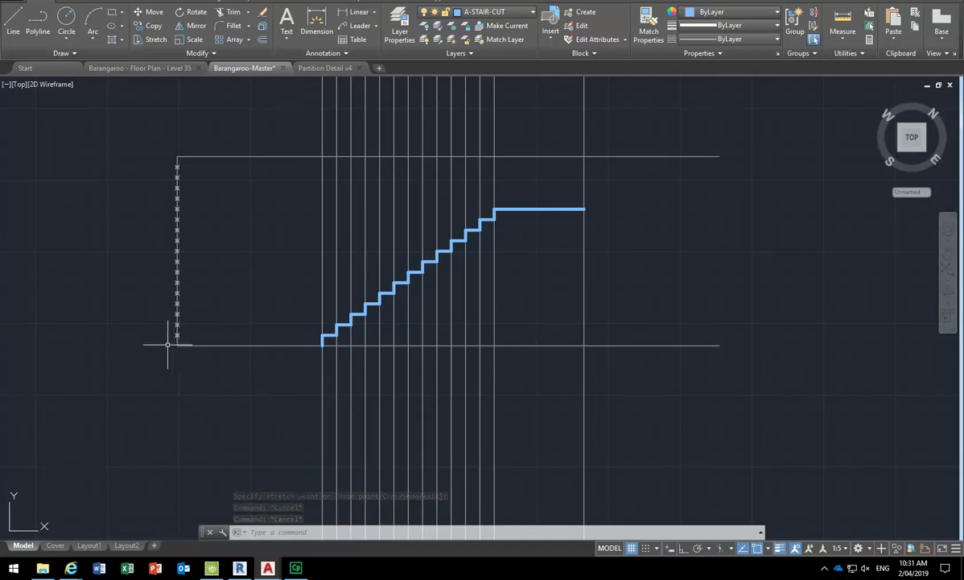
# Measure the distance from the lowest division point on the height line to the base line.
pyautogui.scroll(4, 161, 330)
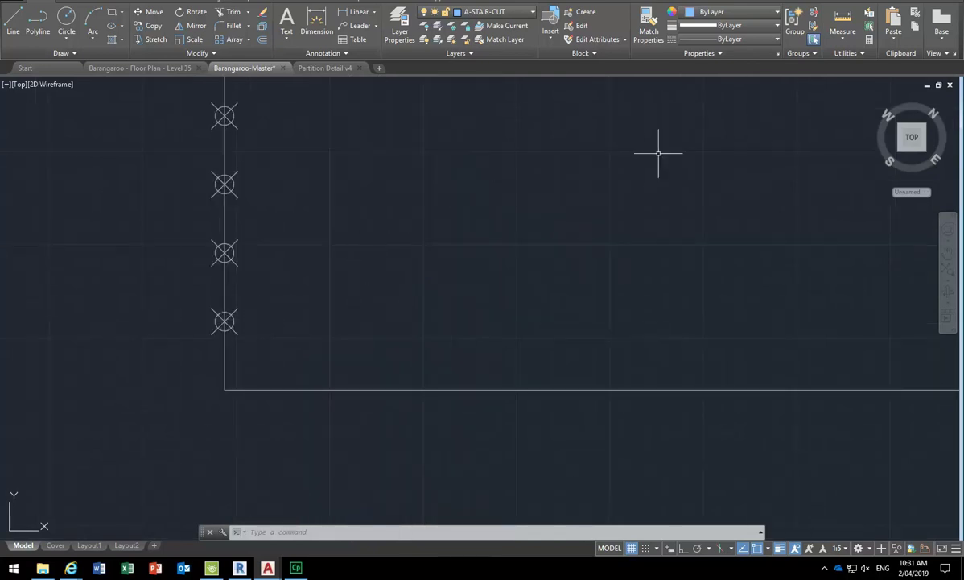
pyautogui.click(839, 18)
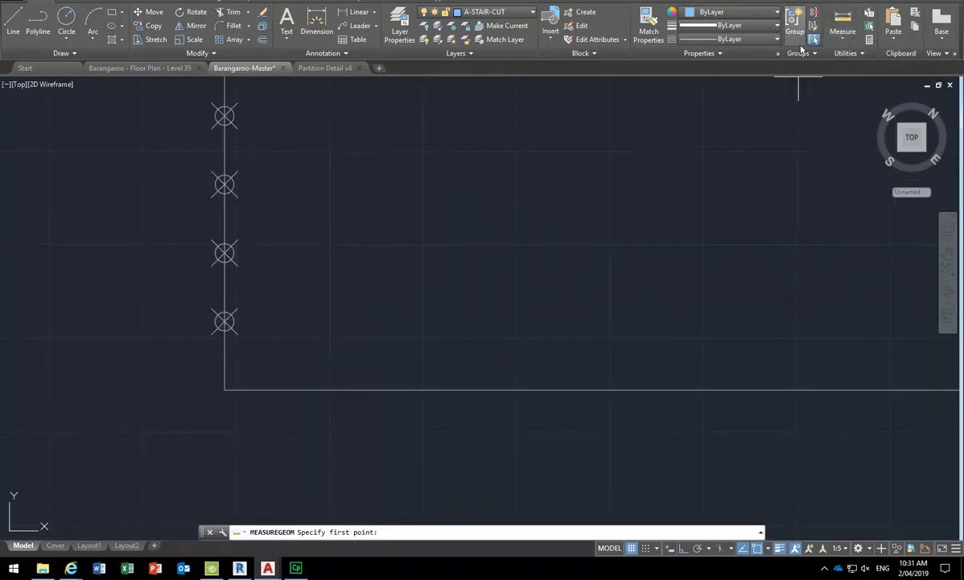
pyautogui.click(224, 321)
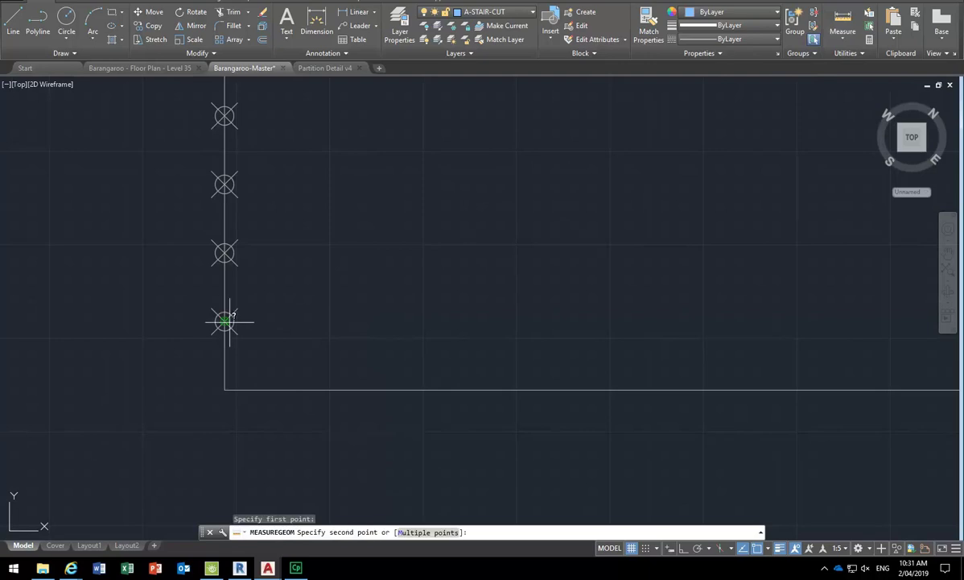
pyautogui.click(225, 389)
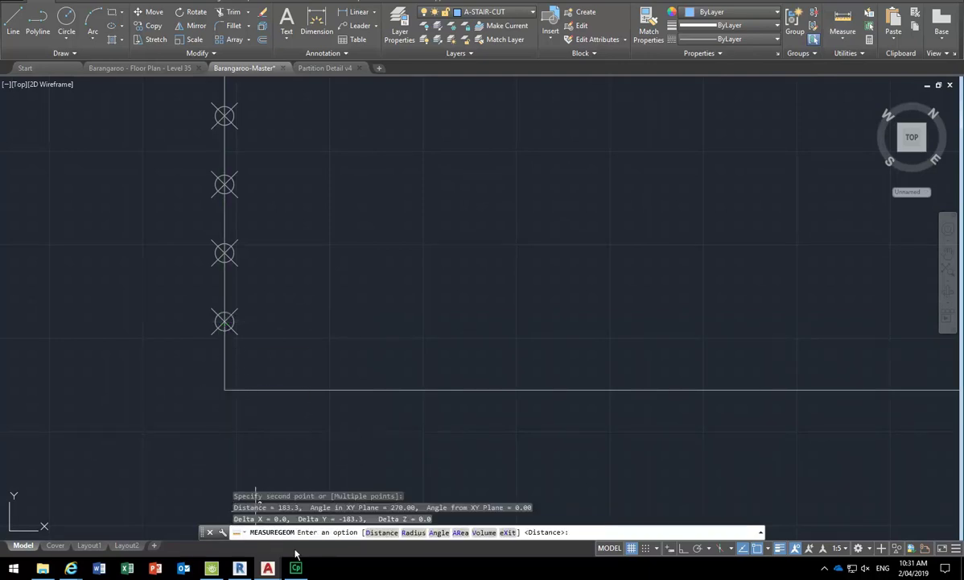
pyautogui.scroll(-6, 312, 364)
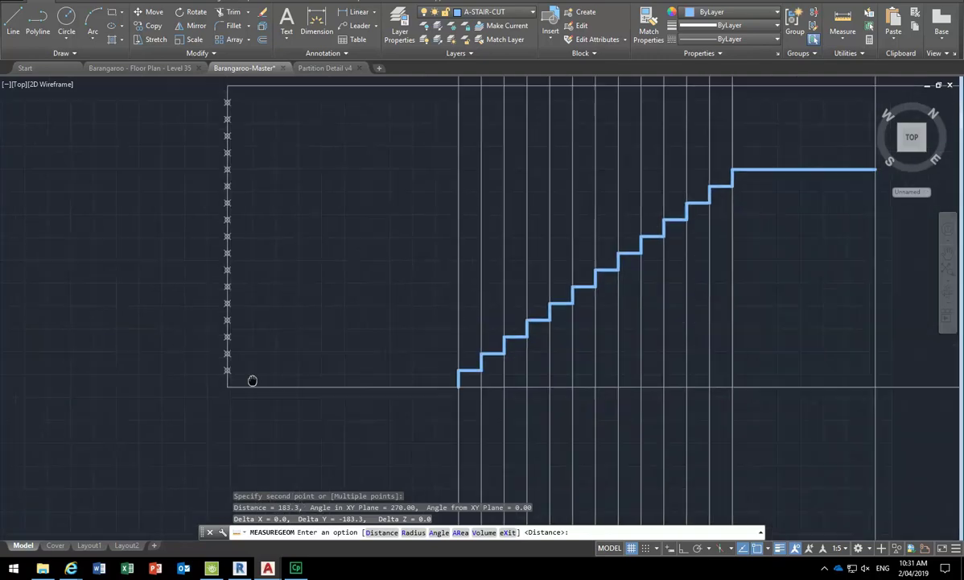
pyautogui.press('Escape')
# Examine the finished flight and the matching stair plan below it, including treads, balustrade and landing.
pyautogui.scroll(-4, 312, 300)
pyautogui.moveTo(312, 299); pyautogui.dragTo(243, 299, button='middle')
pyautogui.scroll(2, 241, 300)
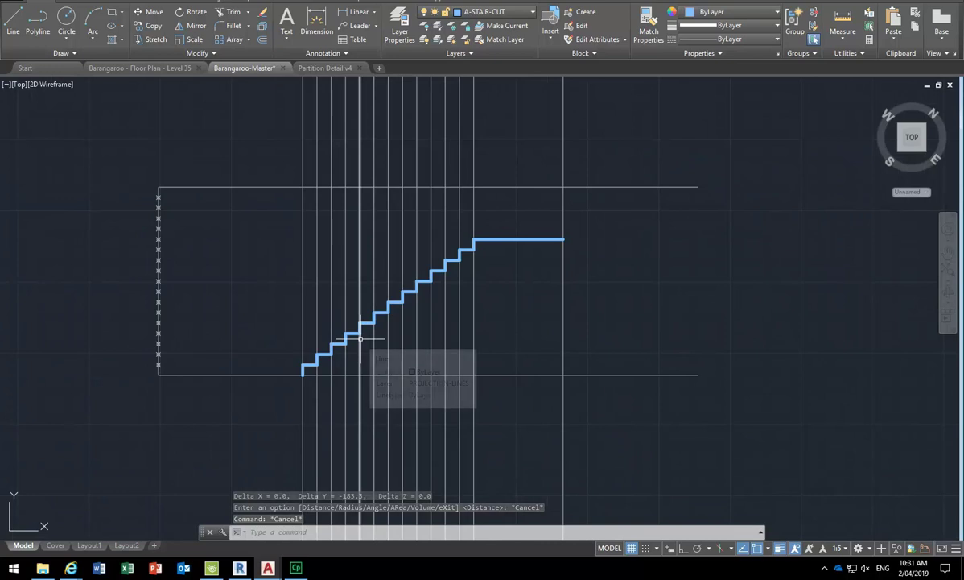
pyautogui.scroll(-9, 360, 339)
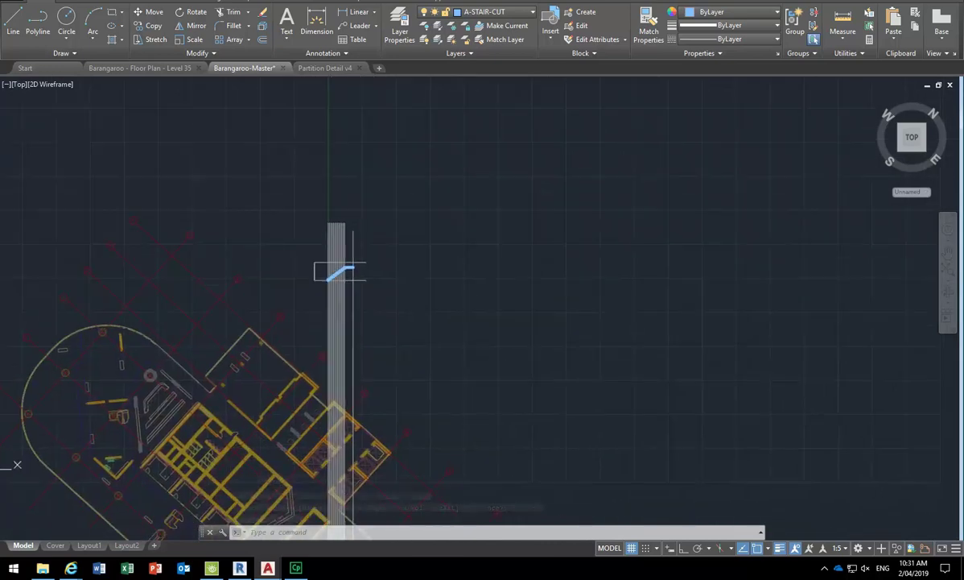
pyautogui.moveTo(338, 272); pyautogui.dragTo(368, 80, button='middle')
pyautogui.moveTo(346, 408); pyautogui.dragTo(364, 443, button='middle')
pyautogui.scroll(8, 366, 445)
pyautogui.scroll(5, 427, 411)
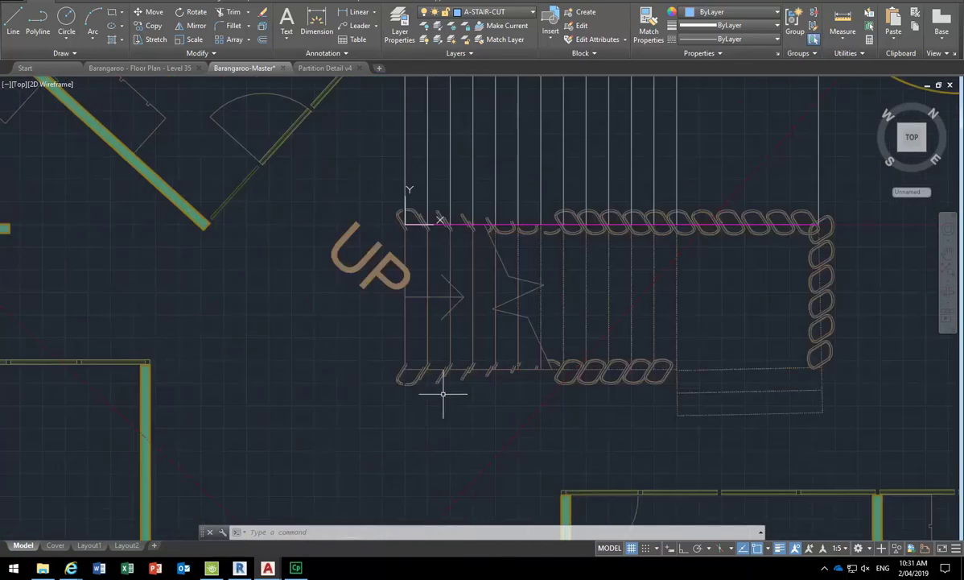
pyautogui.moveTo(473, 335); pyautogui.dragTo(344, 393, button='middle')
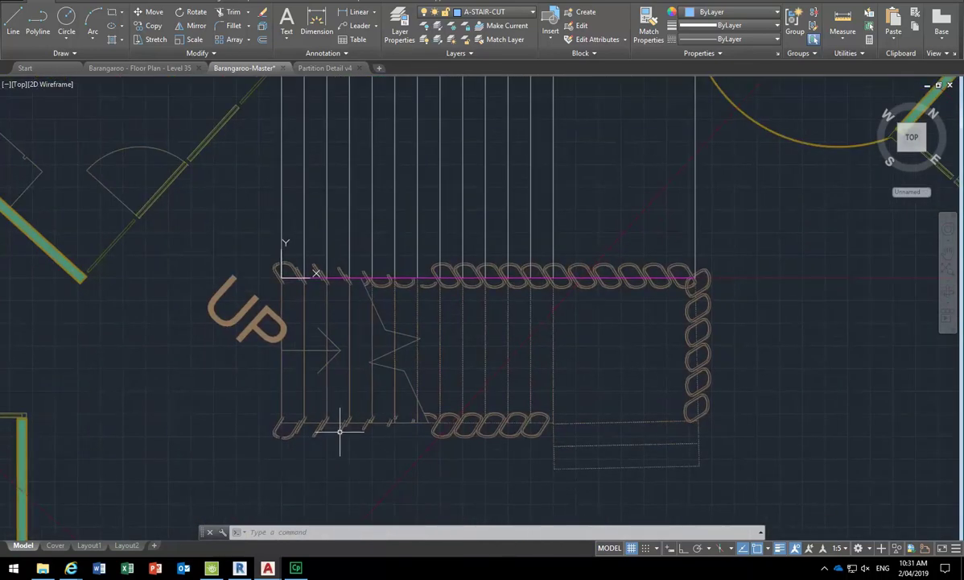
# Switch to the Barangaroo - Floor Plan - Level 35 drawing and erase the selected balustrade piece along the stair's lower edge.
pyautogui.click(136, 71)
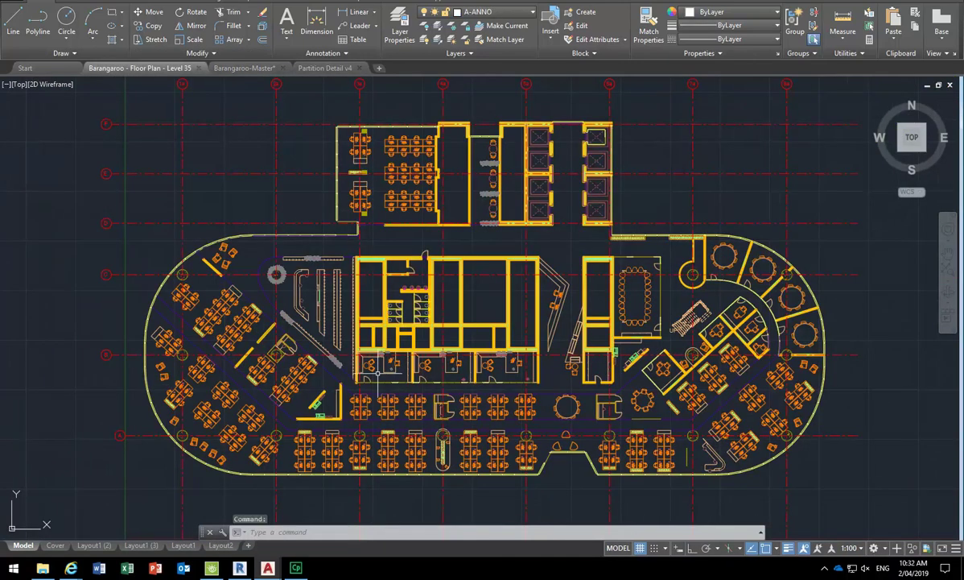
pyautogui.moveTo(523, 329); pyautogui.dragTo(322, 330, button='middle')
pyautogui.scroll(6, 382, 284)
pyautogui.scroll(5, 296, 313)
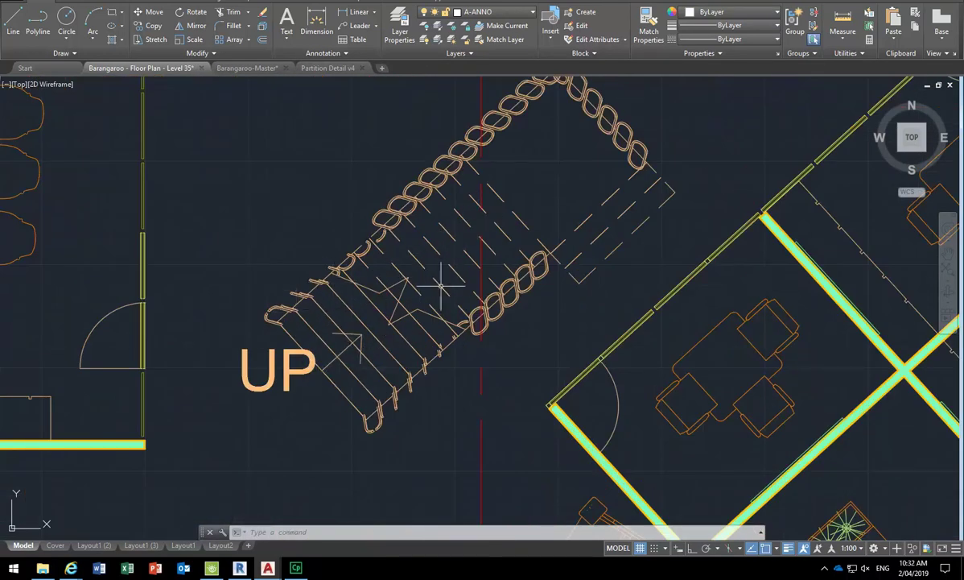
pyautogui.scroll(2, 355, 350)
pyautogui.scroll(4, 355, 333)
pyautogui.scroll(-4, 339, 301)
pyautogui.scroll(6, 441, 355)
pyautogui.scroll(2, 385, 330)
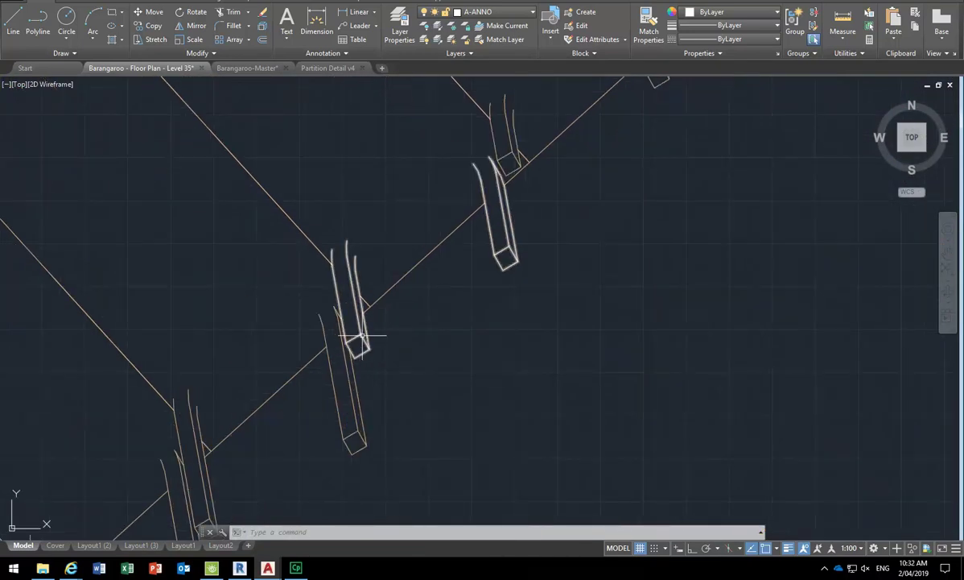
pyautogui.click(355, 337)
pyautogui.scroll(-5, 372, 331)
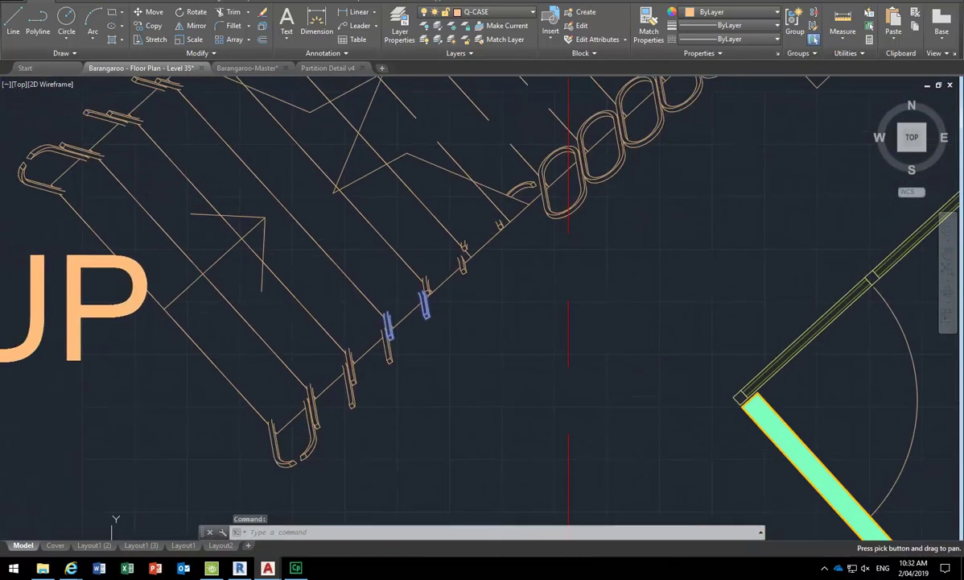
pyautogui.press('Delete')
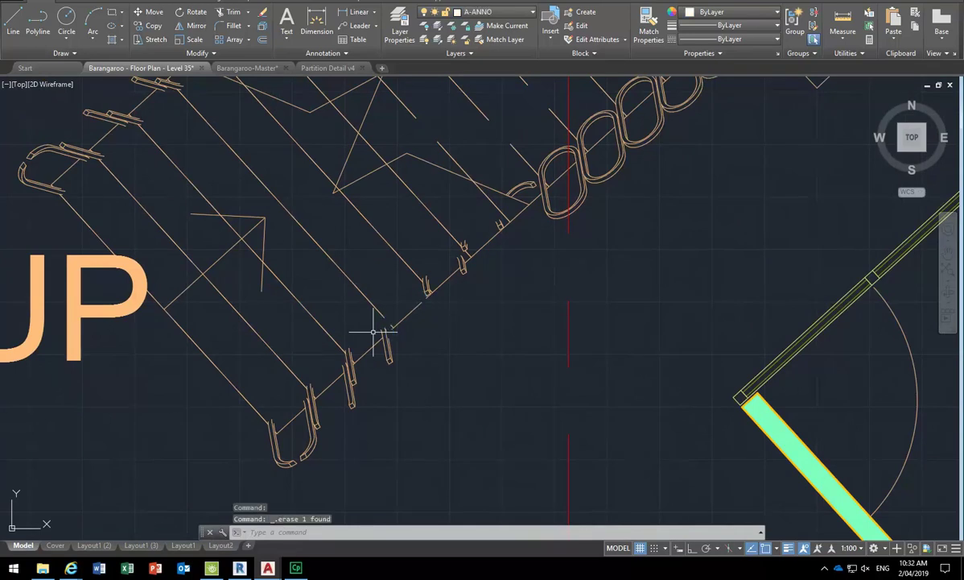
# Extend the shortened tread line and the stair edge line until they meet where the balustrade was erased.
pyautogui.scroll(3, 387, 326)
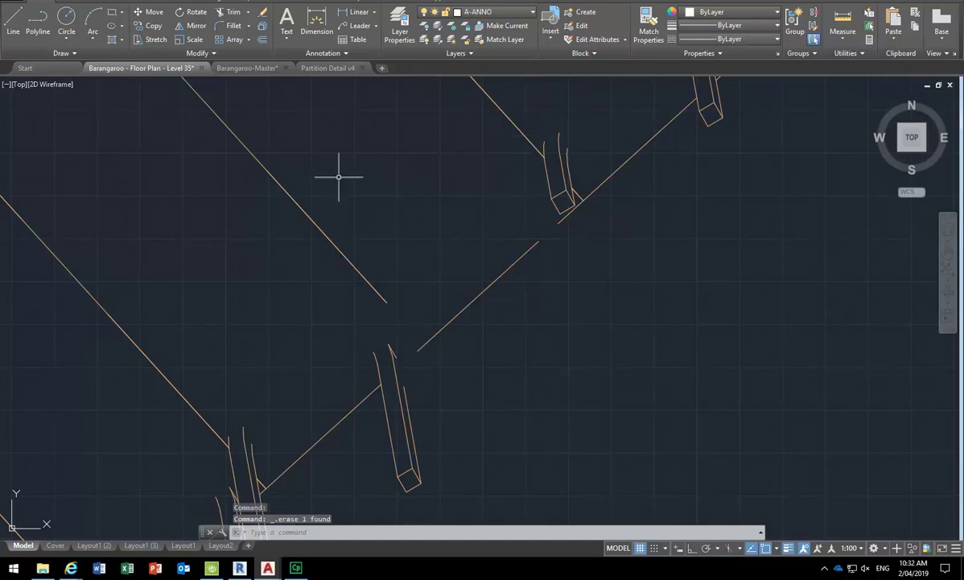
pyautogui.click(247, 11)
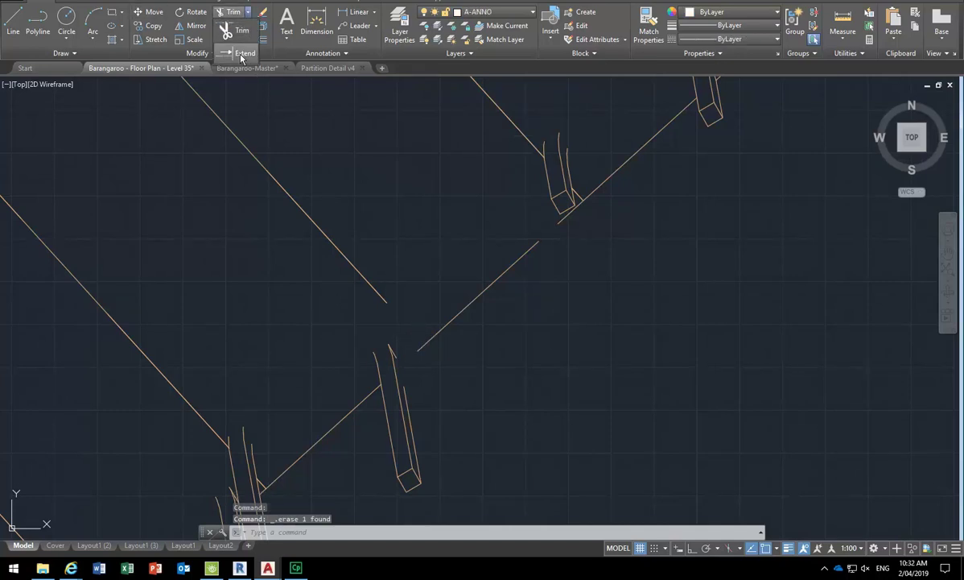
pyautogui.click(242, 54)
pyautogui.press('Return')
pyautogui.click(383, 288)
pyautogui.click(419, 352)
pyautogui.click(418, 348)
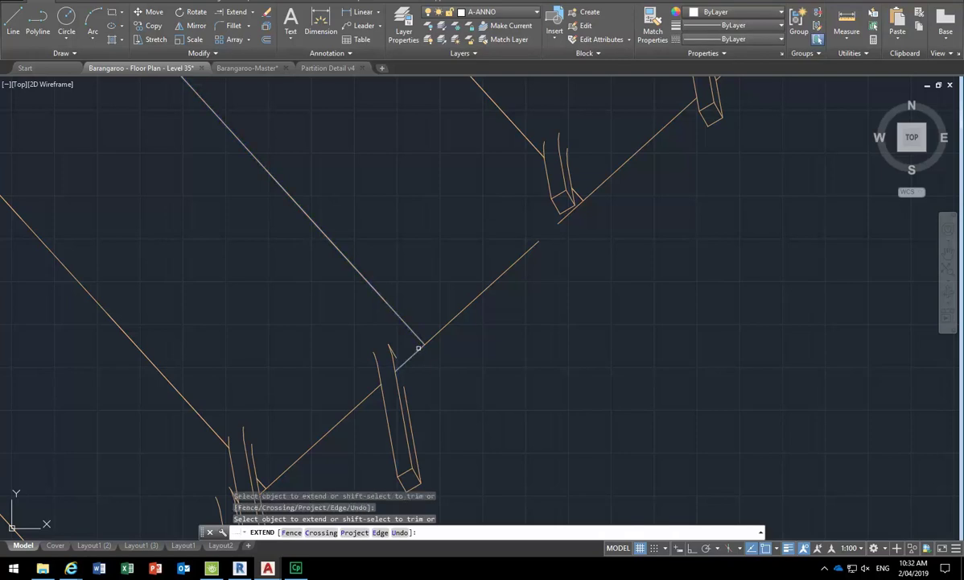
pyautogui.rightClick(503, 191)
pyautogui.click(523, 199)
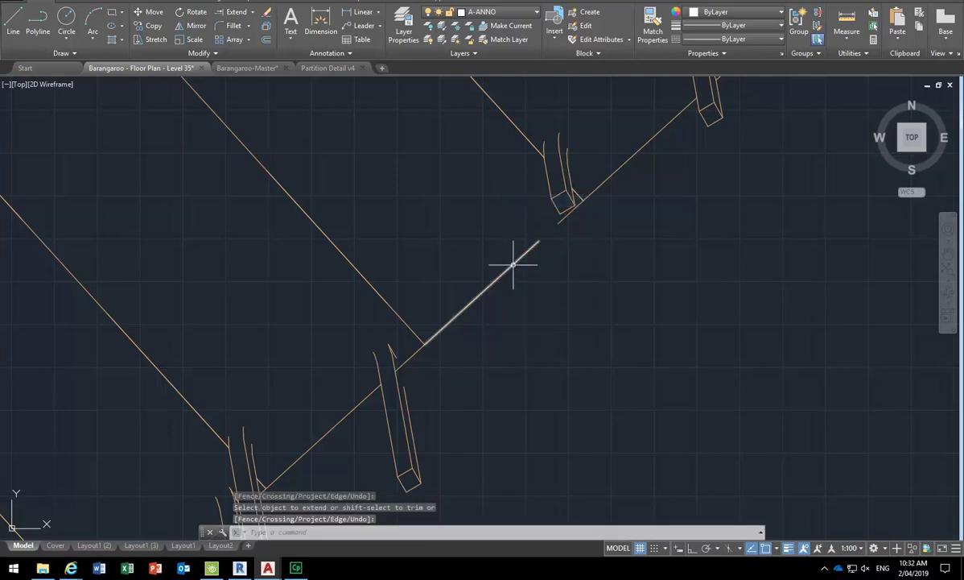
# Erase the isolated stair edge segment and extend the adjoining edge line past the tread to the next baluster.
pyautogui.click(512, 264)
pyautogui.press('Delete')
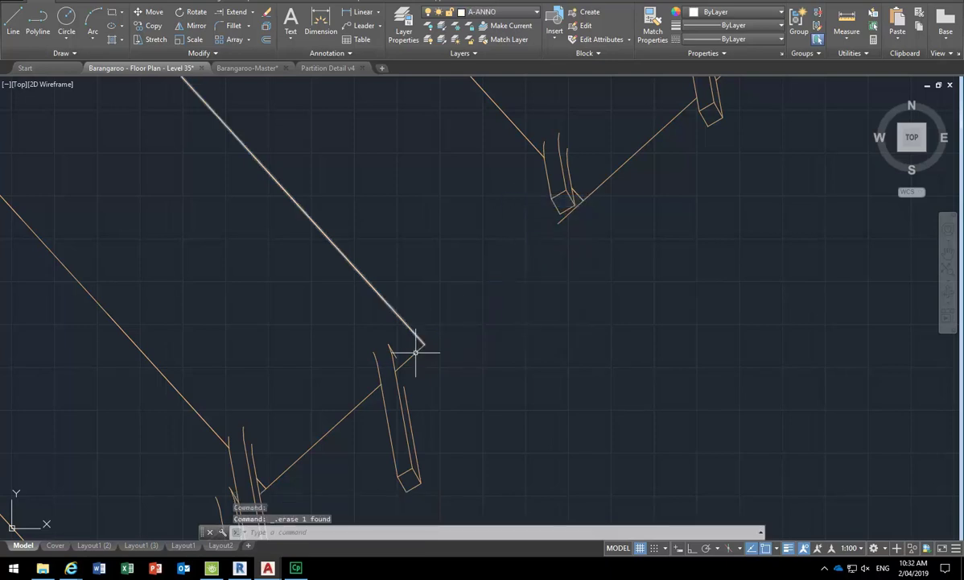
pyautogui.click(236, 13)
pyautogui.press('Return')
pyautogui.click(563, 209)
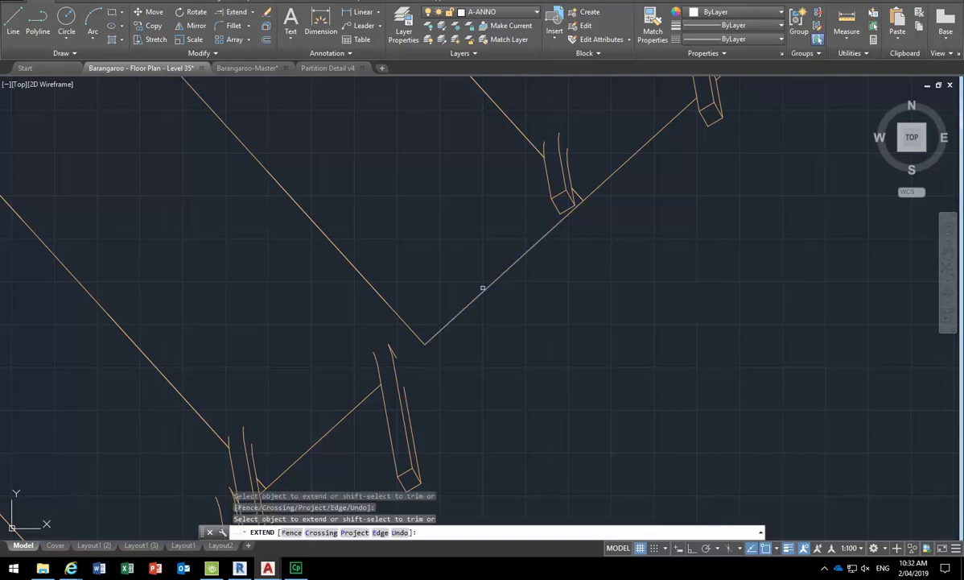
pyautogui.click(437, 337)
pyautogui.rightClick(411, 266)
pyautogui.click(426, 273)
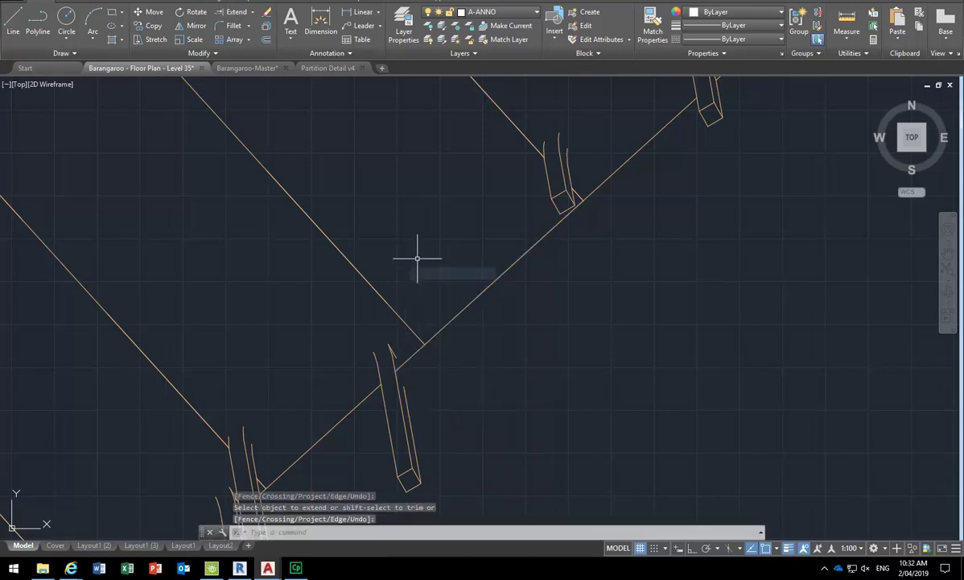
# Save the edited Level 35 floor plan and return to the reference tools of the Barangaroo-Master drawing.
pyautogui.scroll(-3, 435, 217)
pyautogui.moveTo(290, 211)
pyautogui.mouseDown(button='middle')
pyautogui.moveTo(402, 269)
pyautogui.moveTo(503, 257)
pyautogui.moveTo(428, 336)
pyautogui.mouseUp(button='middle')
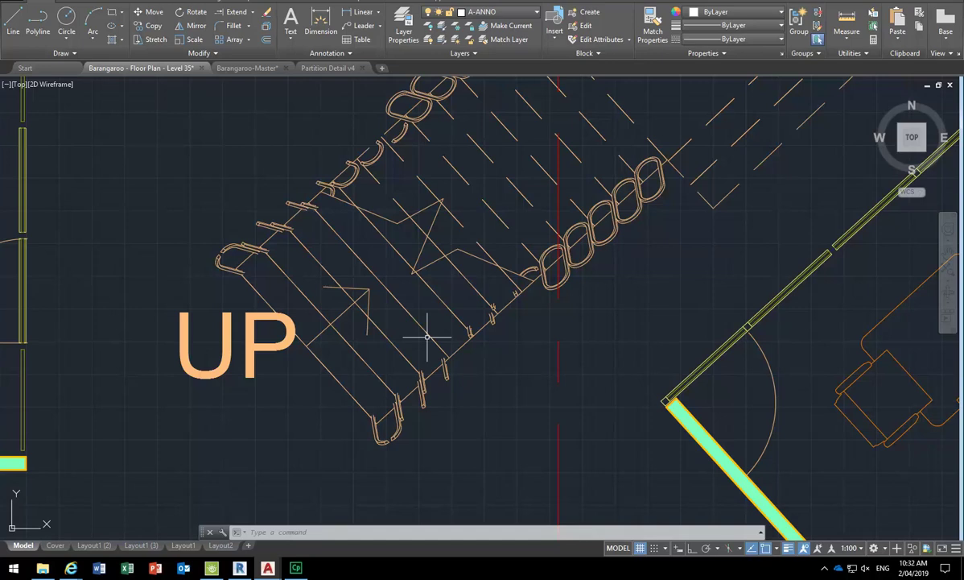
pyautogui.moveTo(427, 338); pyautogui.dragTo(397, 346, button='middle')
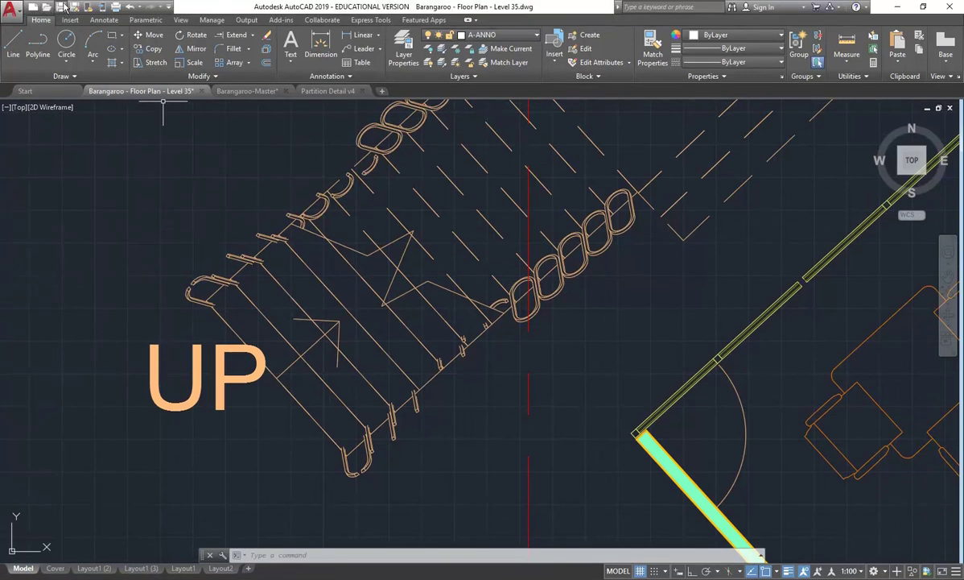
pyautogui.click(62, 8)
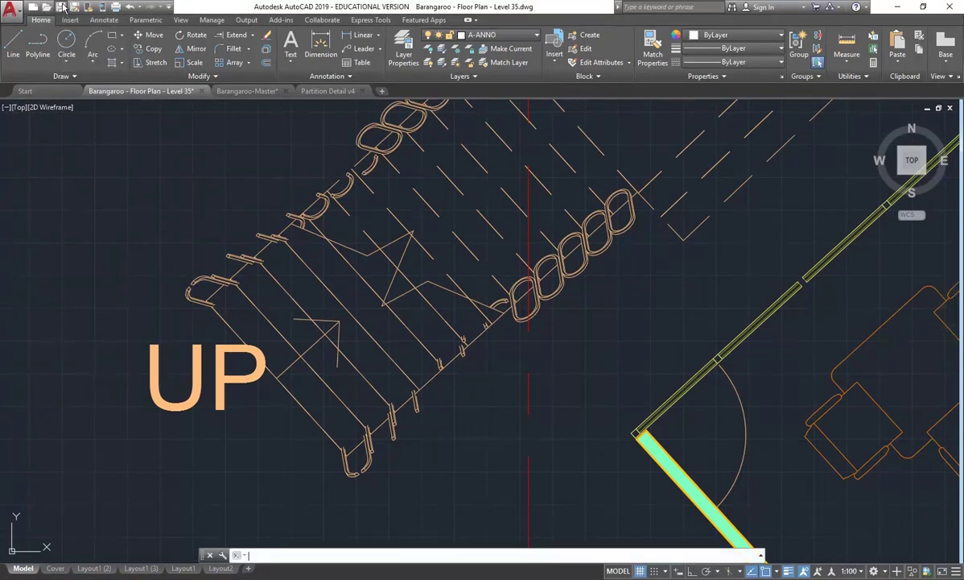
pyautogui.click(246, 91)
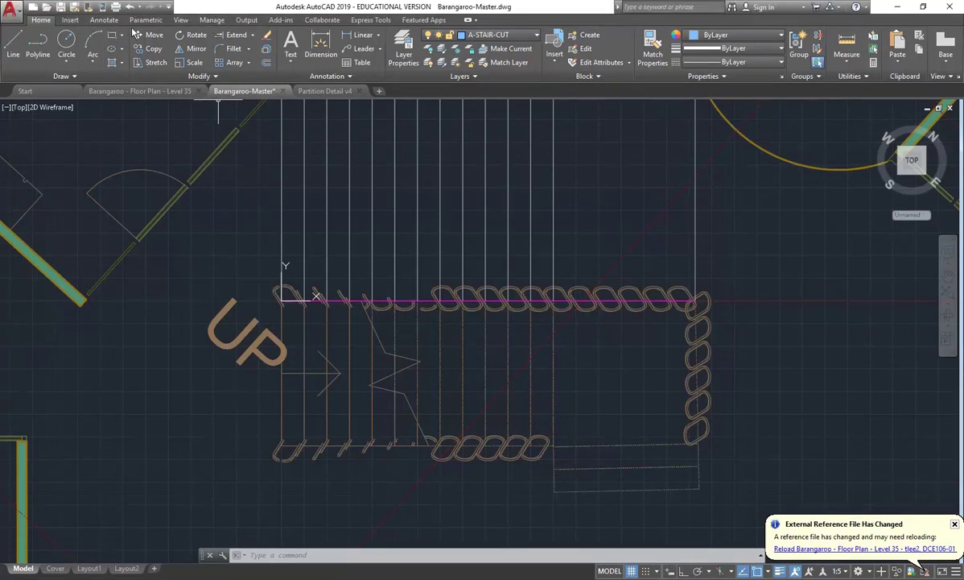
pyautogui.click(70, 20)
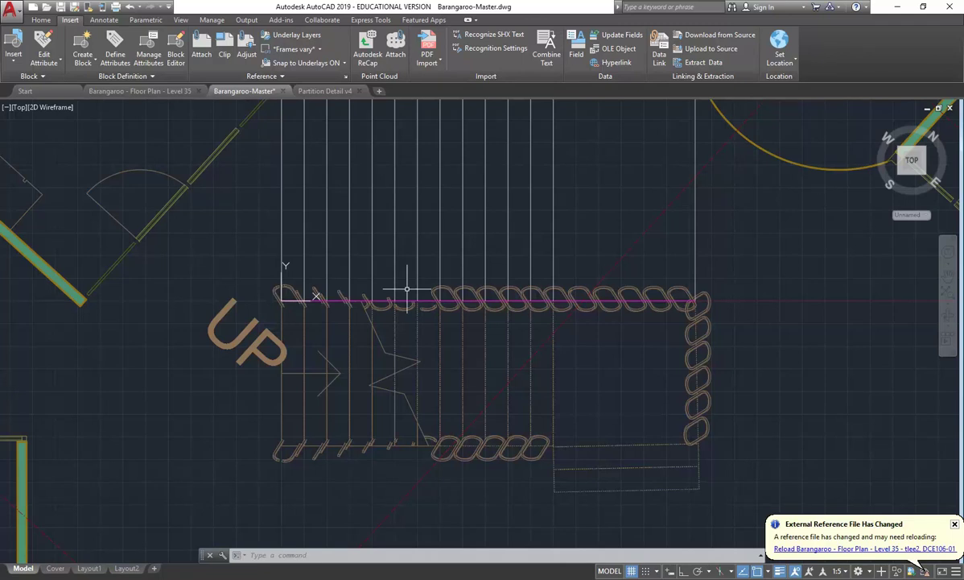
# Open the External References manager in the Barangaroo-Master drawing.
pyautogui.click(265, 76)
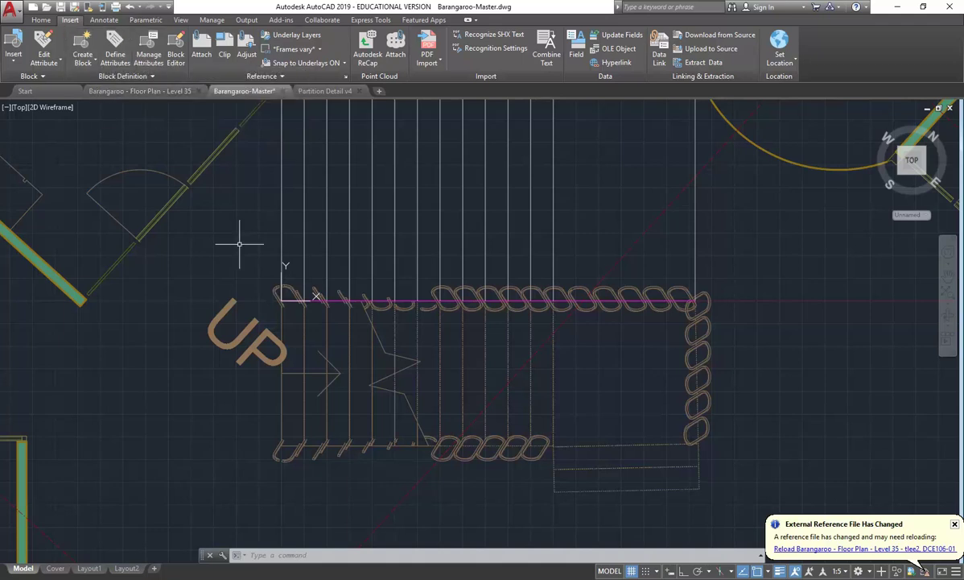
pyautogui.write('x')
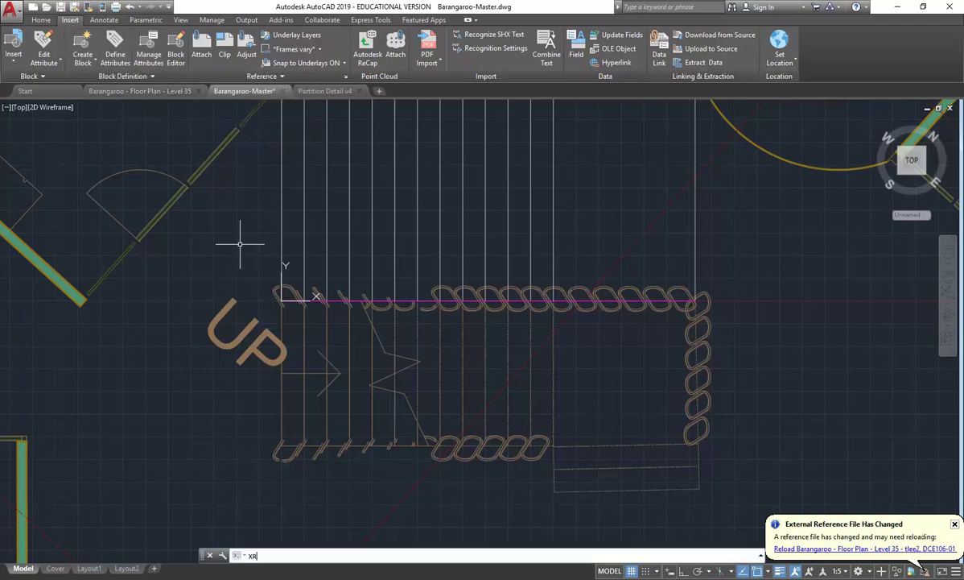
pyautogui.press('Return')
pyautogui.moveTo(241, 250)
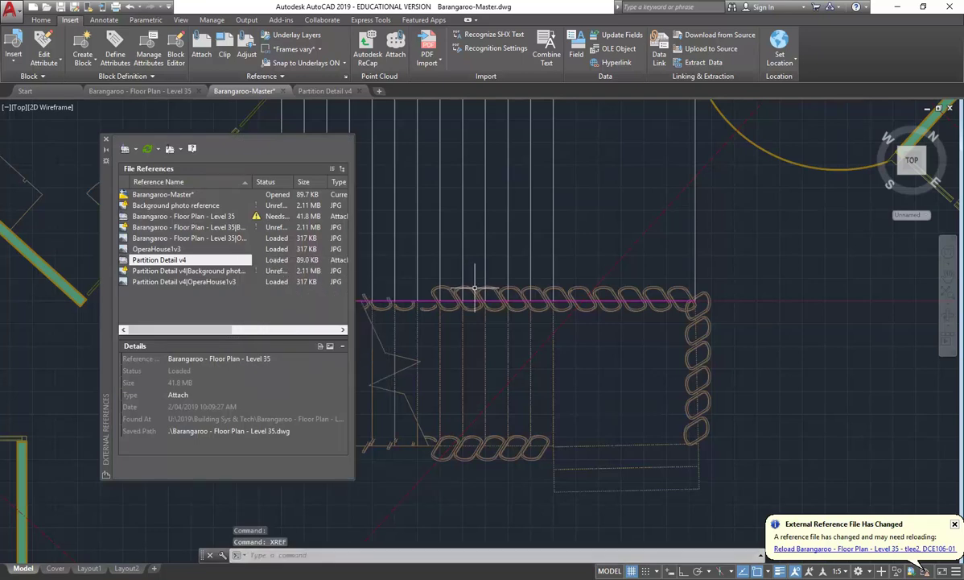
pyautogui.click(555, 342)
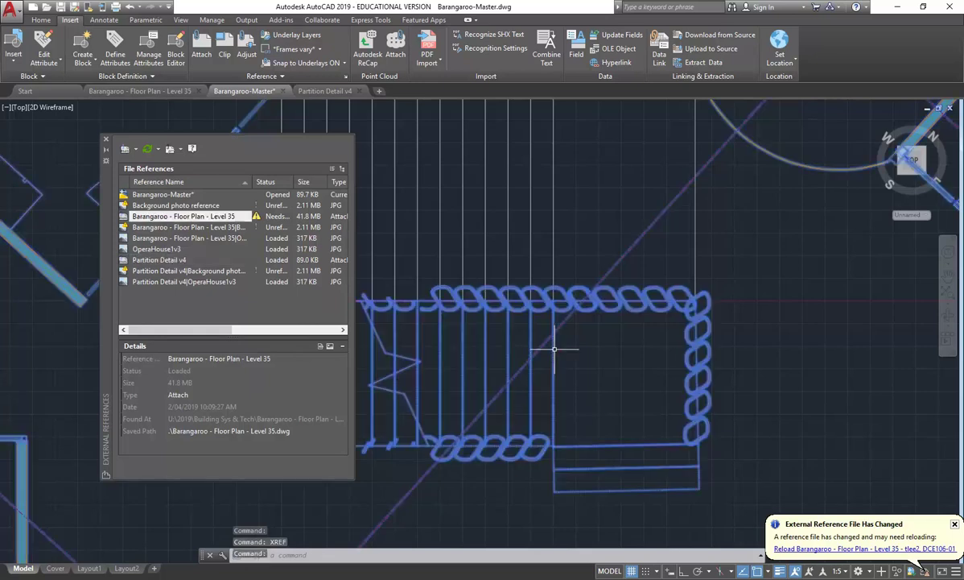
pyautogui.rightClick(521, 213)
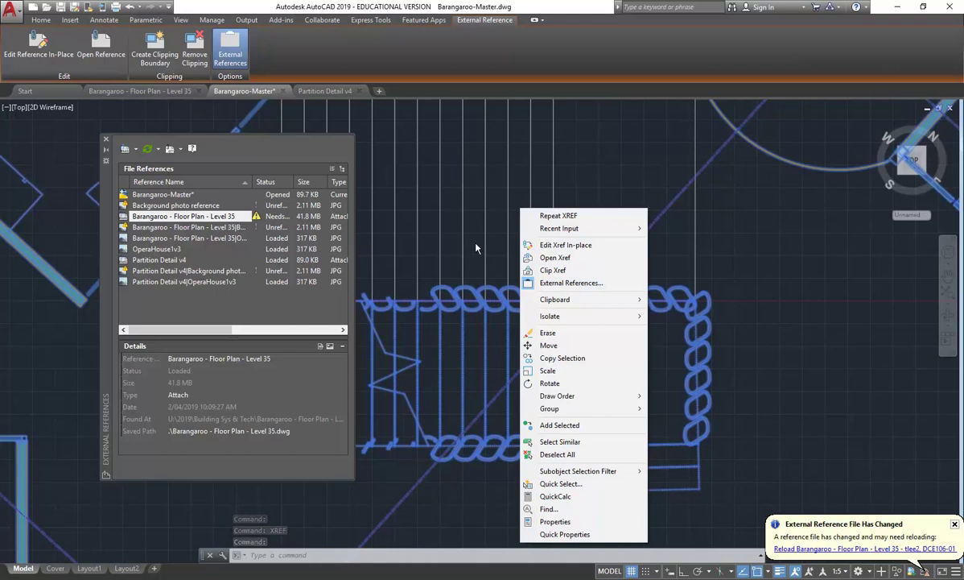
pyautogui.click(384, 265)
pyautogui.press('Escape')
pyautogui.press('Escape')
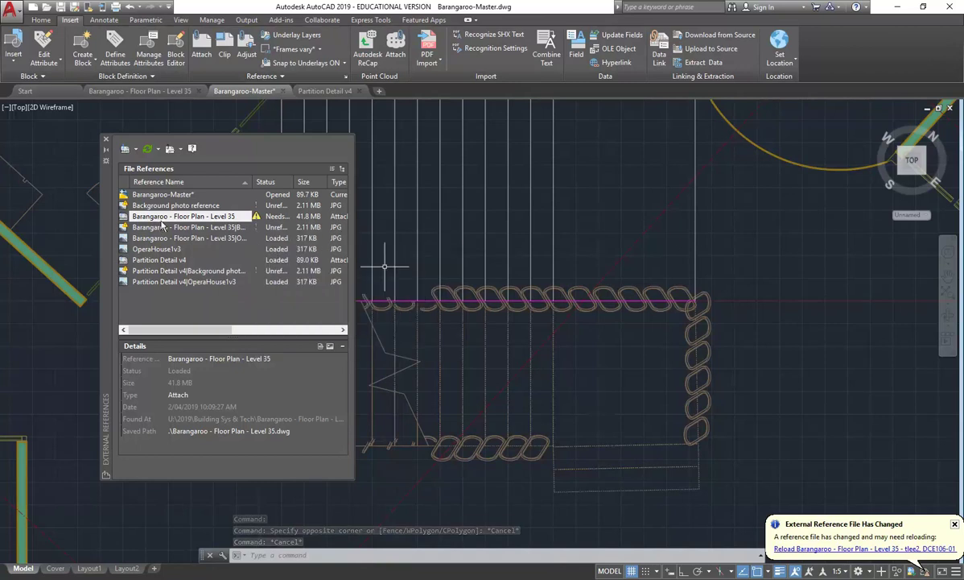
# Reload the Barangaroo - Floor Plan - Level 35 reference and check the edited stair edge in the master drawing.
pyautogui.rightClick(158, 220)
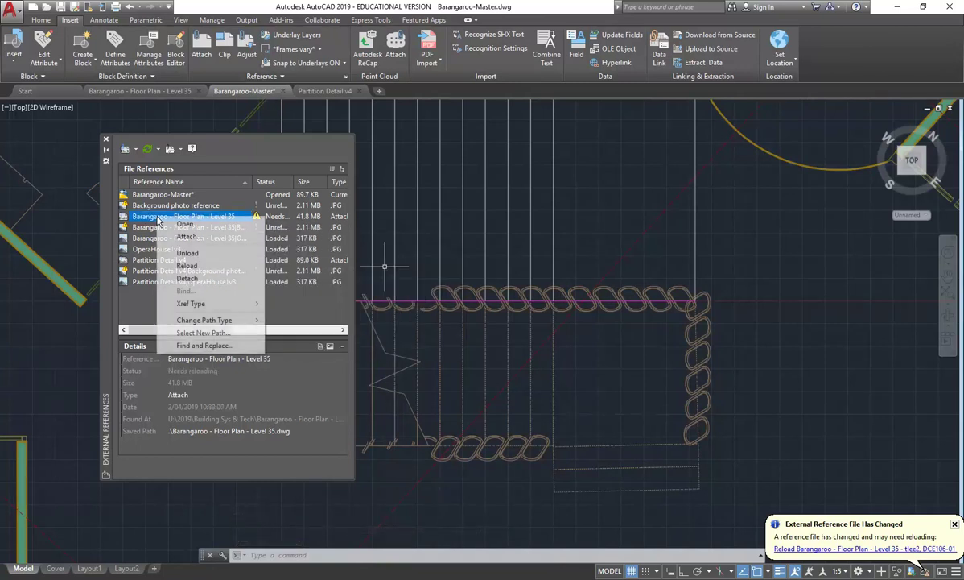
pyautogui.click(181, 266)
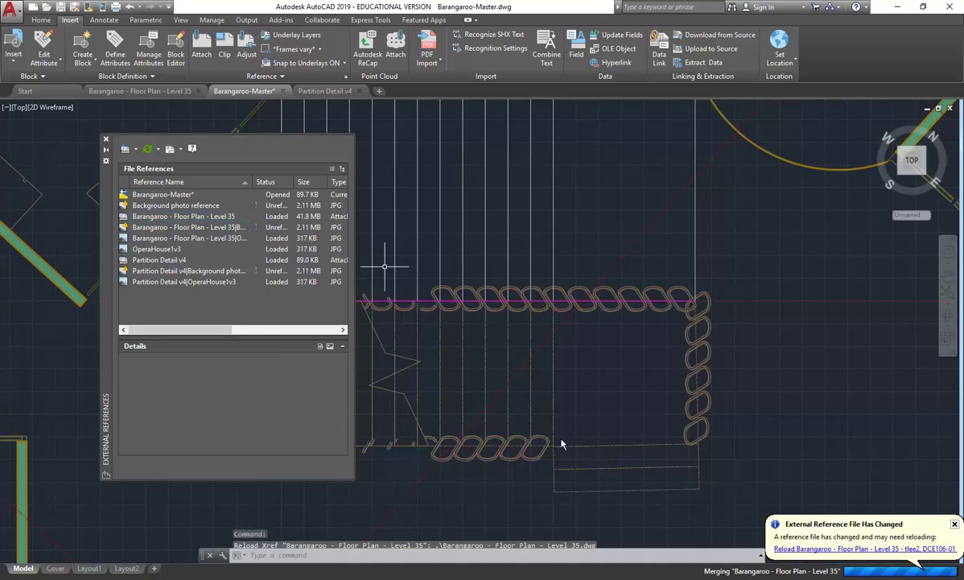
pyautogui.scroll(-2, 624, 431)
pyautogui.moveTo(623, 430); pyautogui.dragTo(666, 387, button='middle')
pyautogui.scroll(4, 611, 390)
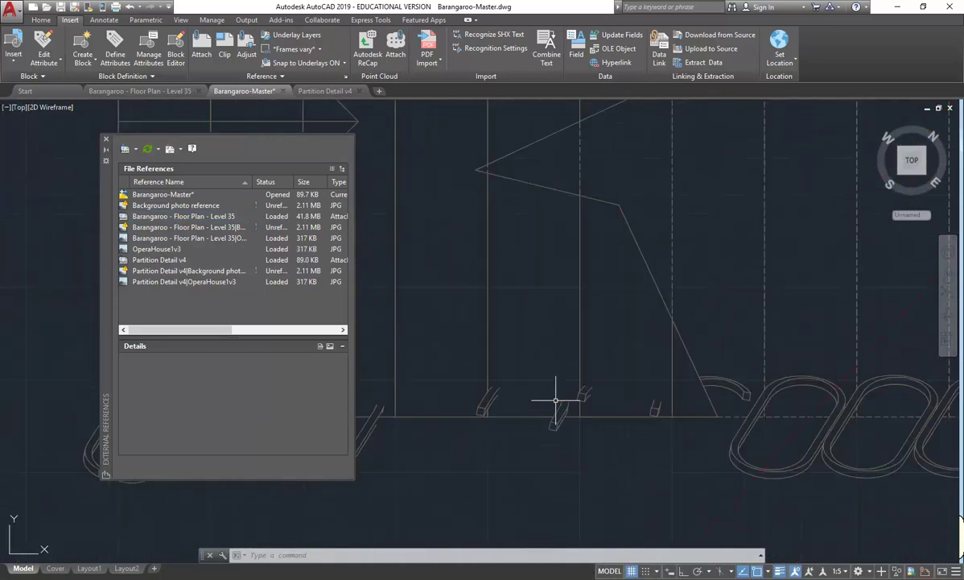
pyautogui.scroll(-1, 485, 452)
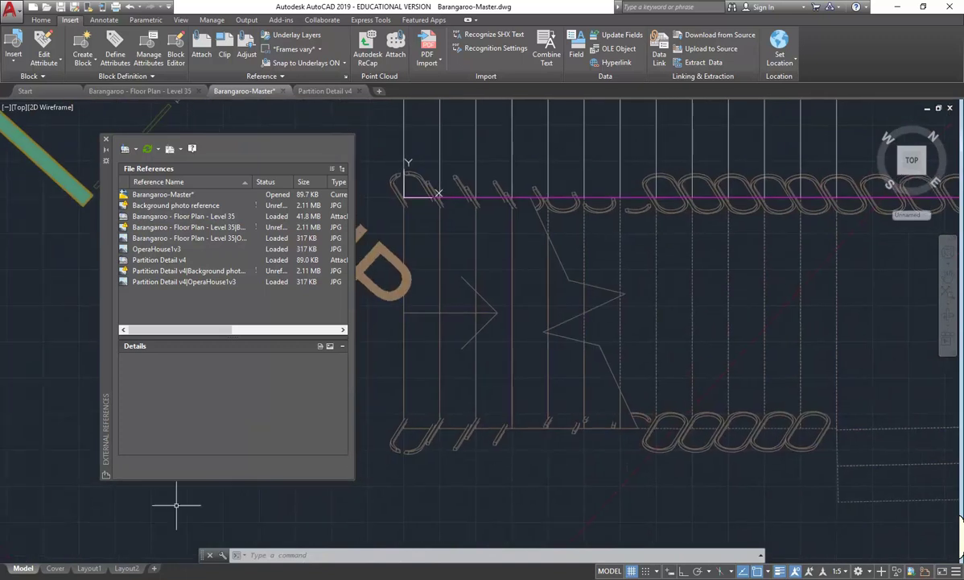
# Close the External References manager and look through the Cover, Layout1 and Layout2 sheets.
pyautogui.click(55, 568)
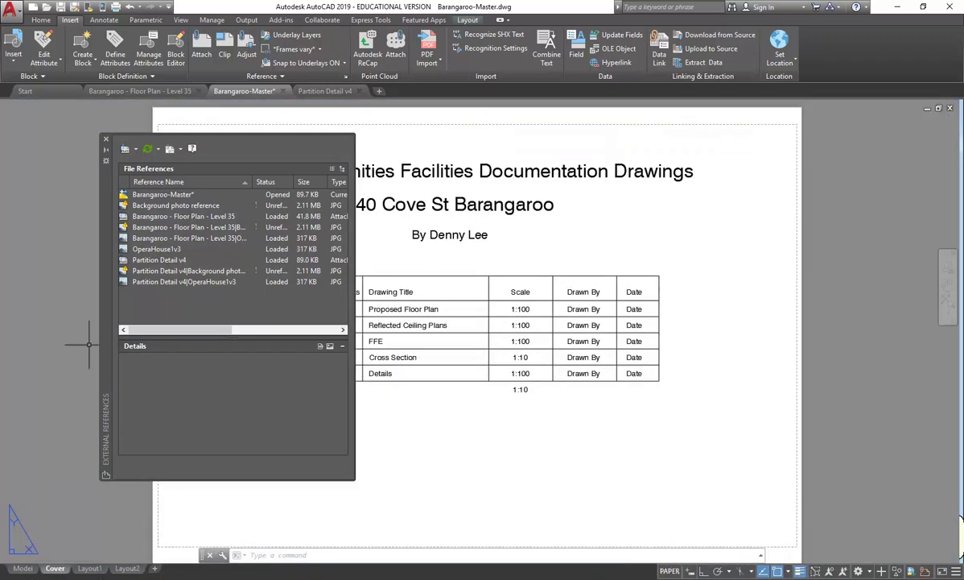
pyautogui.click(105, 139)
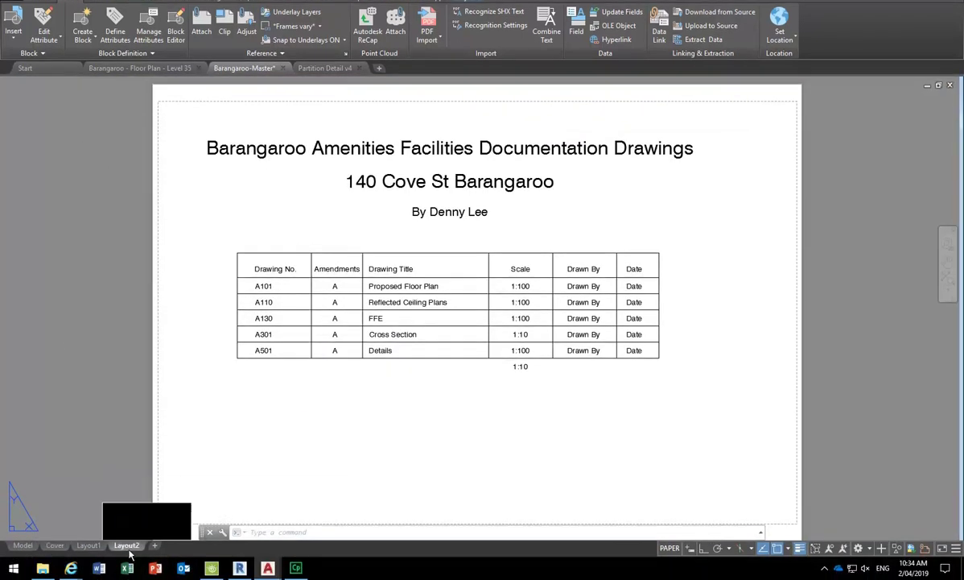
pyautogui.click(126, 544)
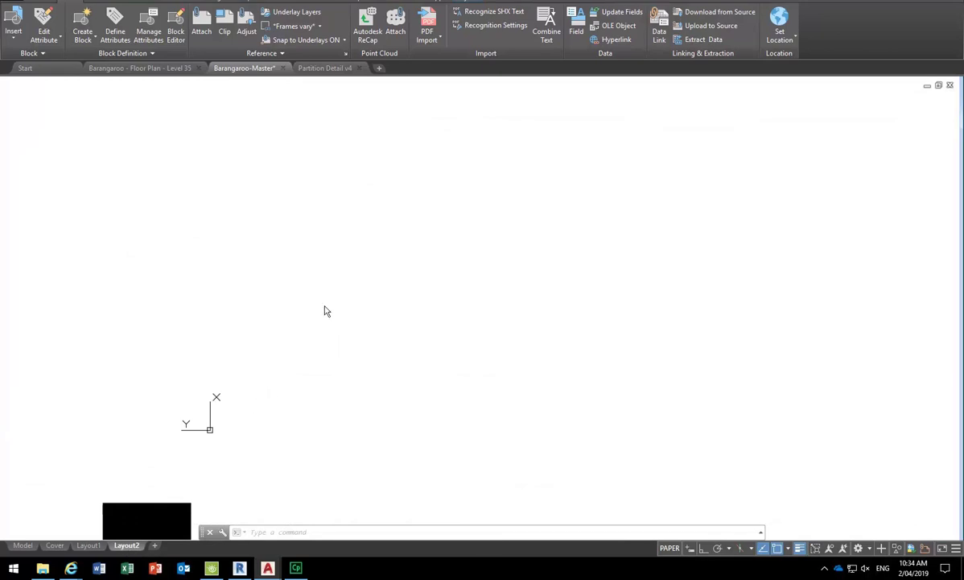
pyautogui.click(54, 546)
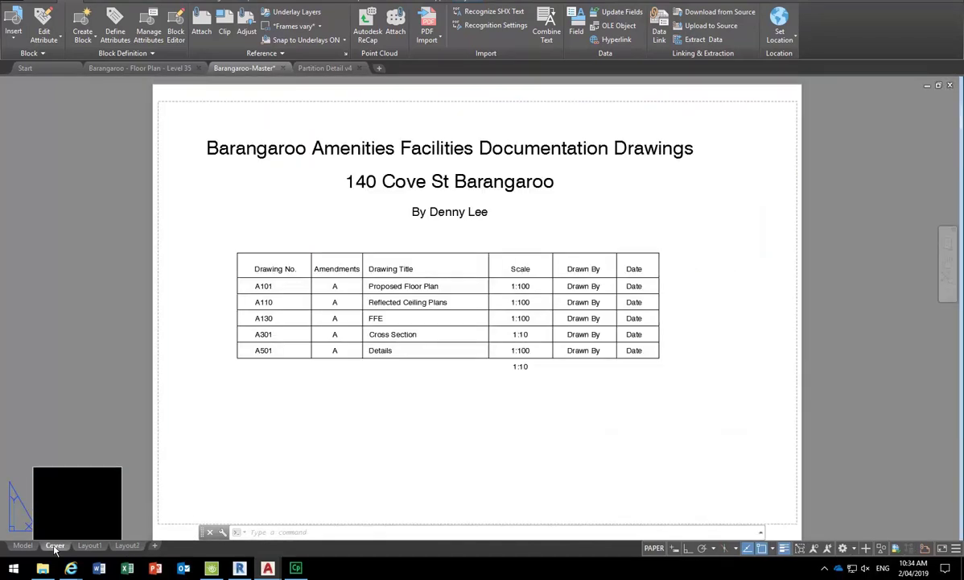
pyautogui.click(89, 545)
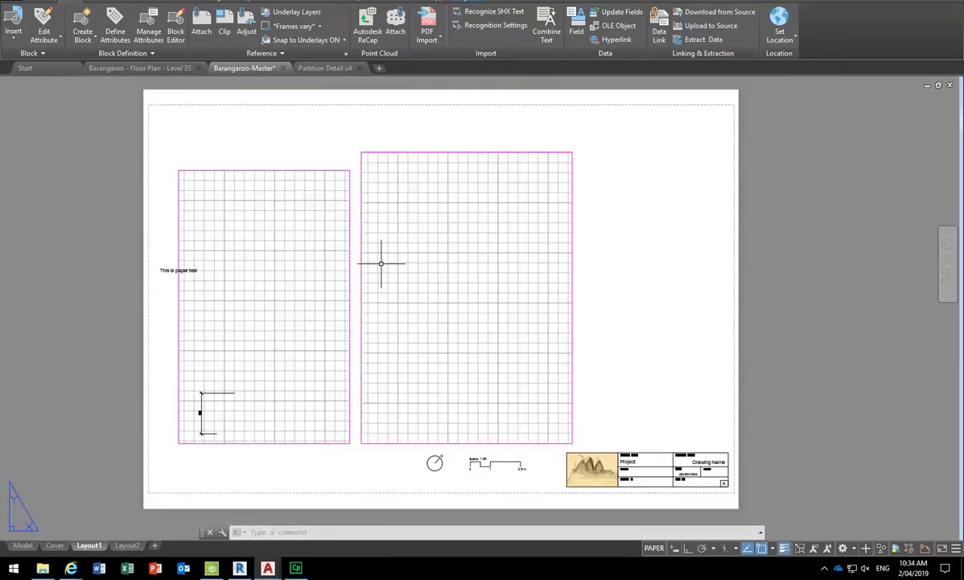
pyautogui.click(128, 546)
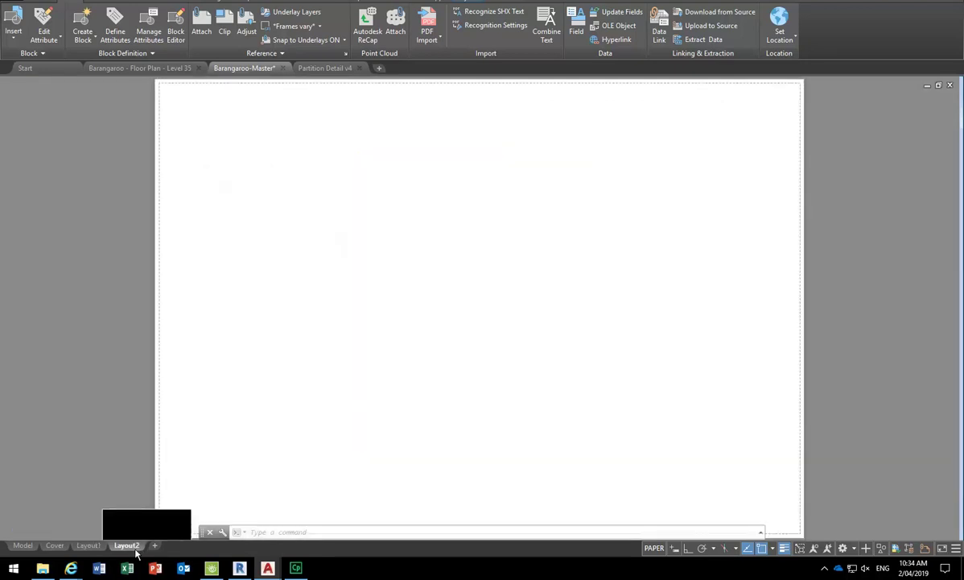
# Create a copy of Layout1 at the end of the layouts and open the copied sheet.
pyautogui.click(88, 545)
pyautogui.rightClick(88, 546)
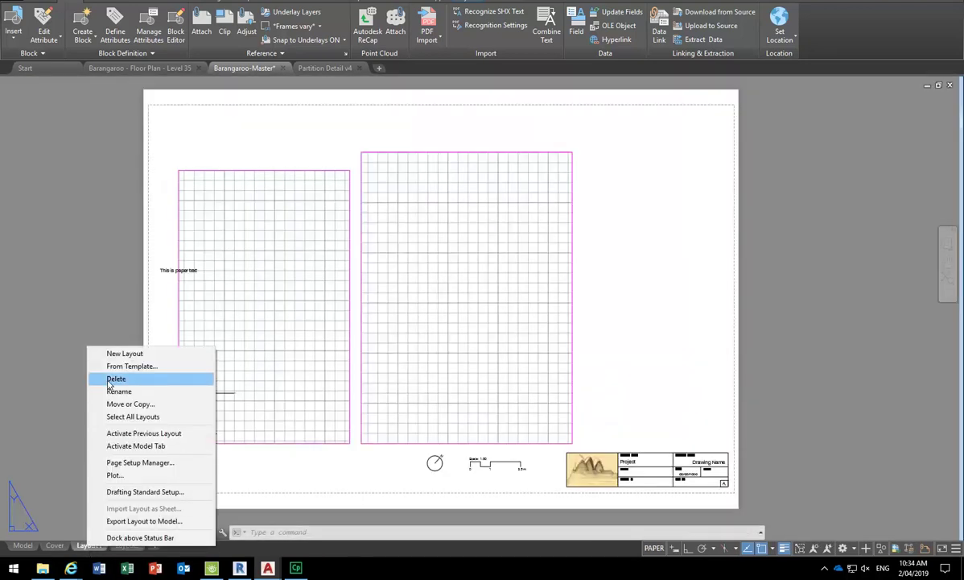
pyautogui.click(146, 409)
pyautogui.click(379, 287)
pyautogui.click(390, 322)
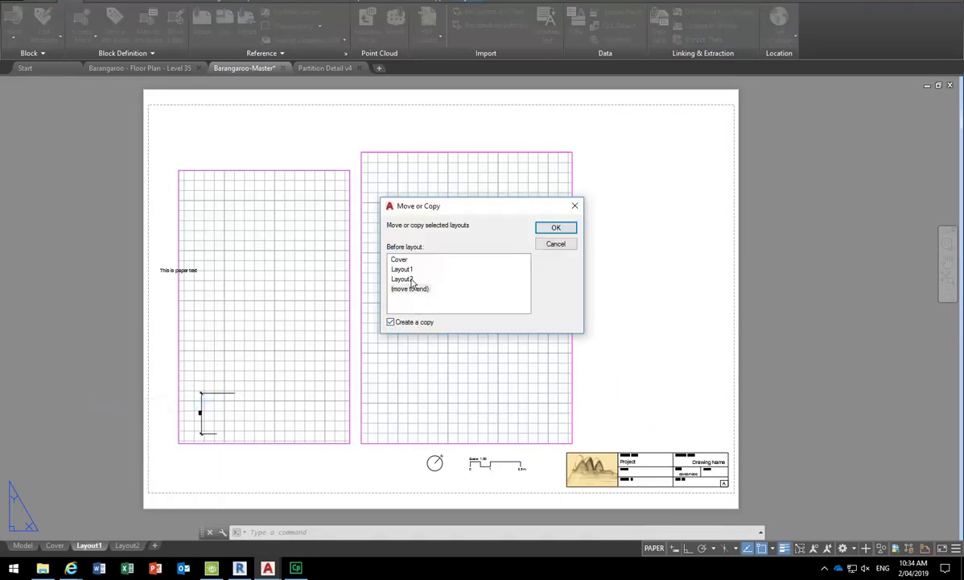
pyautogui.click(557, 229)
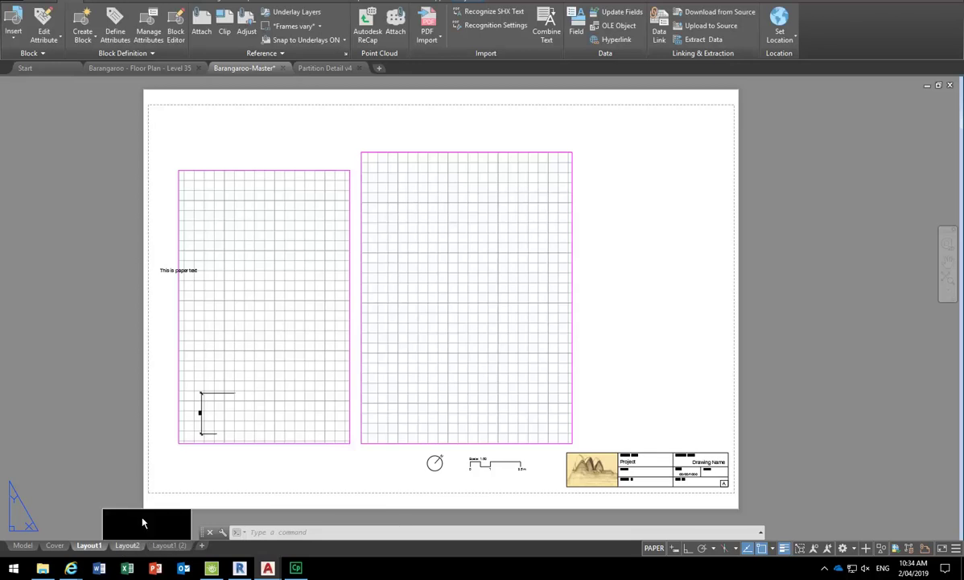
pyautogui.click(168, 546)
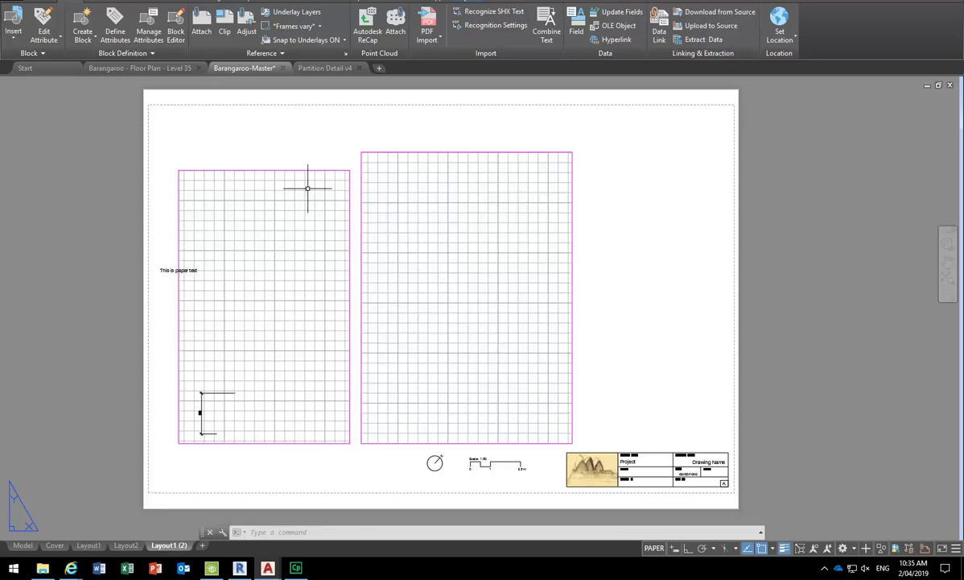
# Erase the larger viewport on the copied sheet and stretch the remaining viewport's upper corner across to the far side of the sheet.
pyautogui.click(410, 151)
pyautogui.press('Delete')
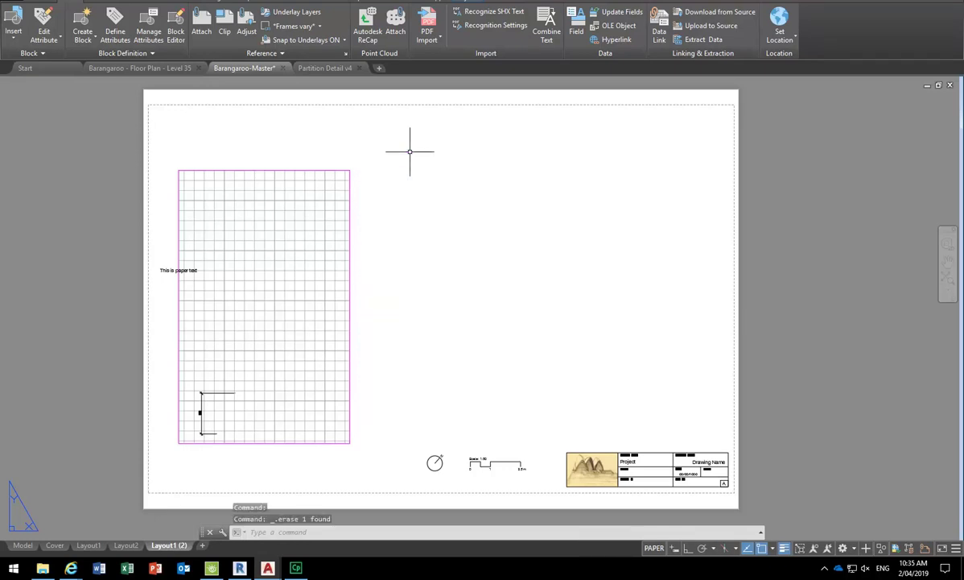
pyautogui.click(274, 170)
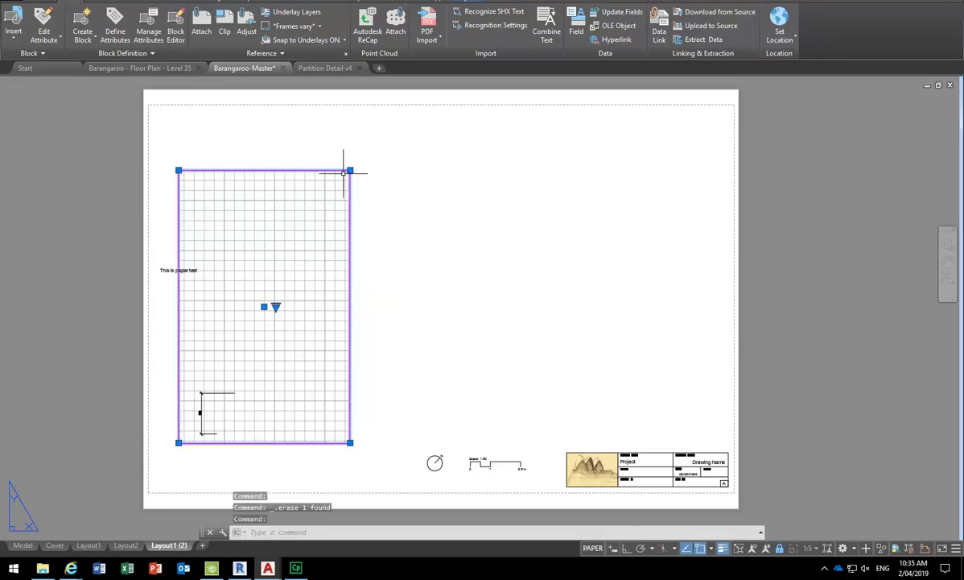
pyautogui.click(350, 170)
pyautogui.click(720, 110)
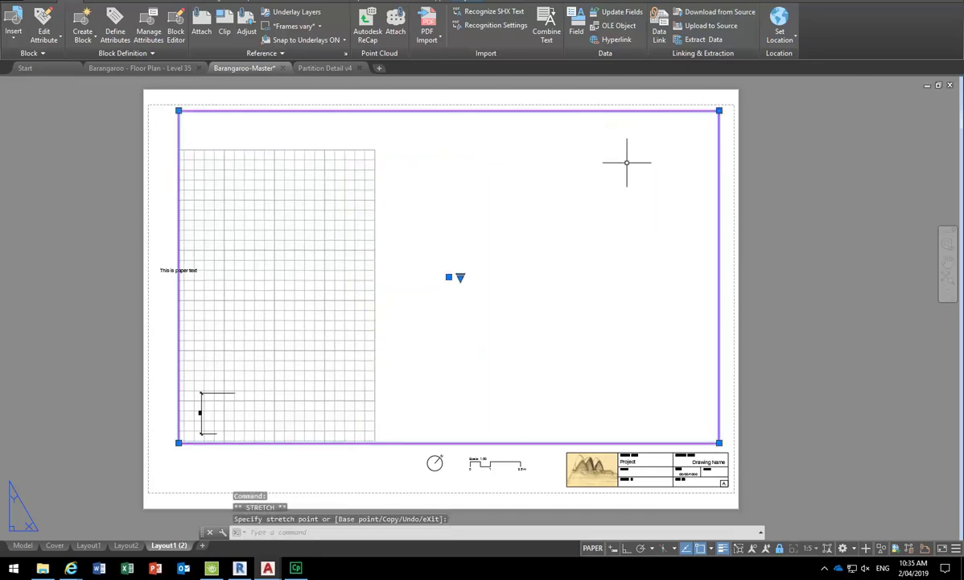
pyautogui.press('Escape')
pyautogui.press('Escape')
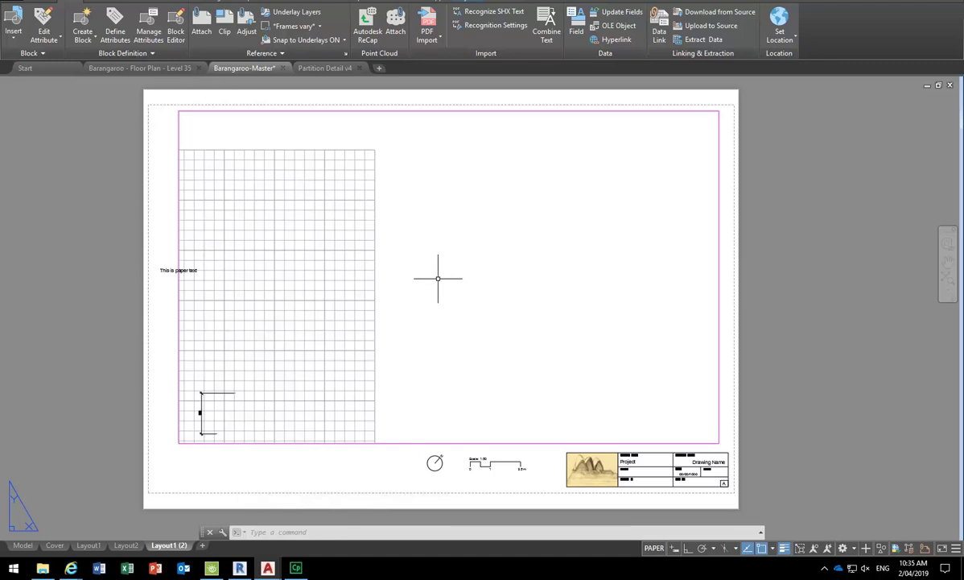
# Erase the "This is paper text" note from the copied sheet.
pyautogui.click(134, 243)
pyautogui.click(217, 293)
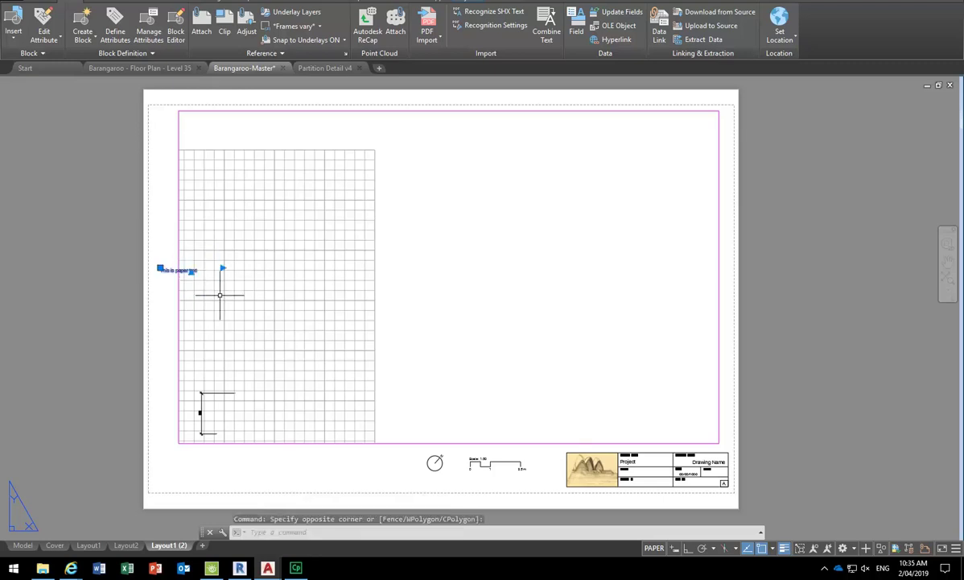
pyautogui.press('Delete')
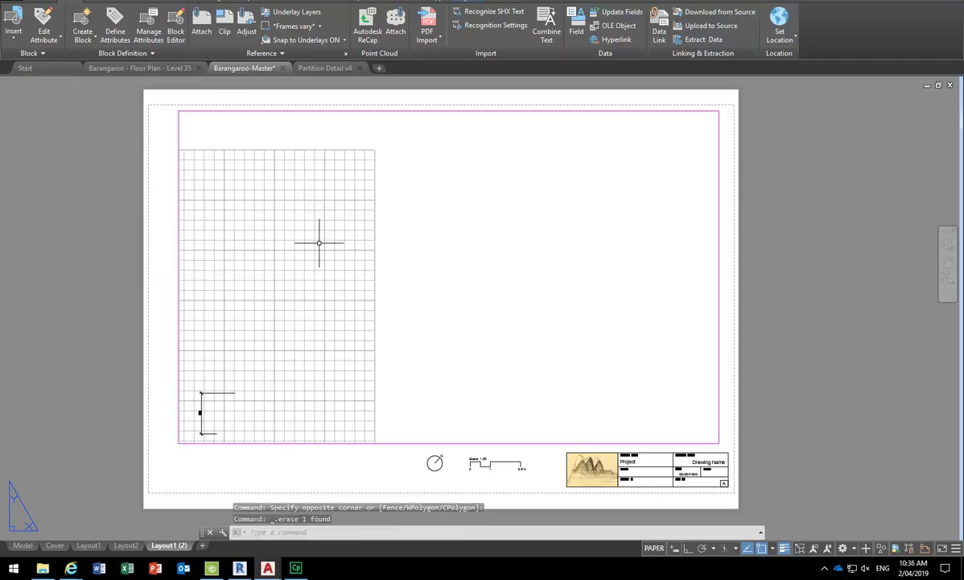
# Activate the enlarged viewport and set its scale to 1:100.
pyautogui.doubleClick(426, 262)
pyautogui.scroll(-3, 426, 262)
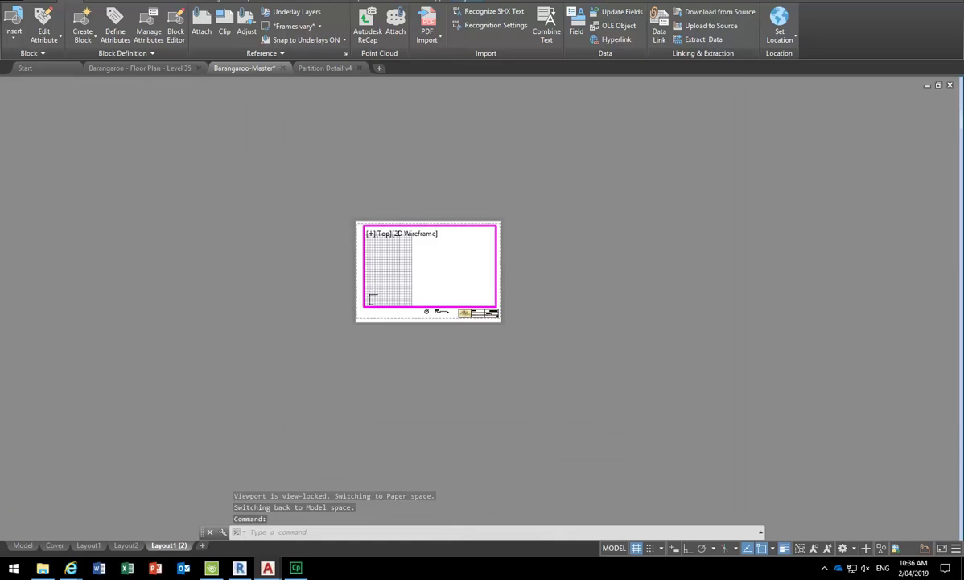
pyautogui.scroll(5, 422, 260)
pyautogui.moveTo(422, 260); pyautogui.dragTo(380, 309, button='middle')
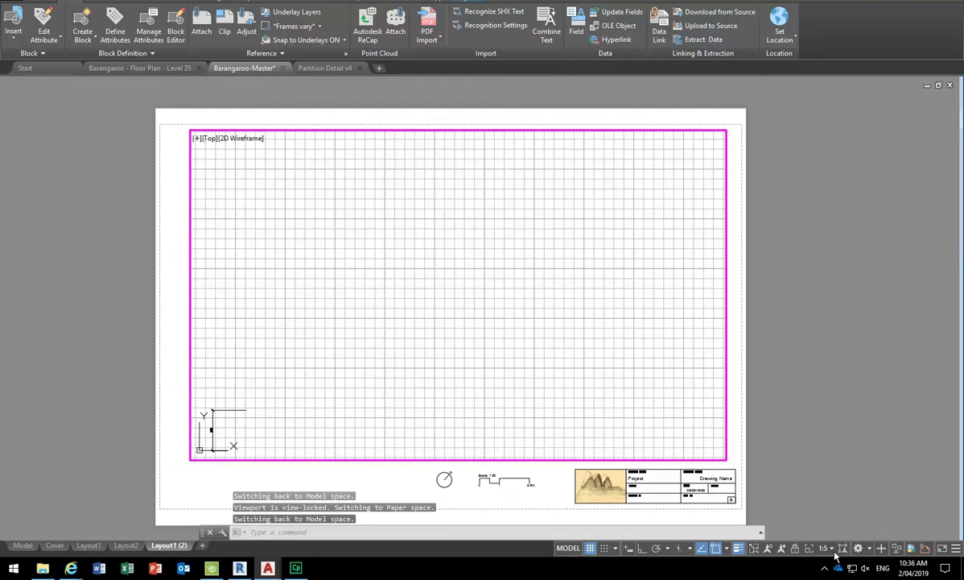
pyautogui.click(832, 550)
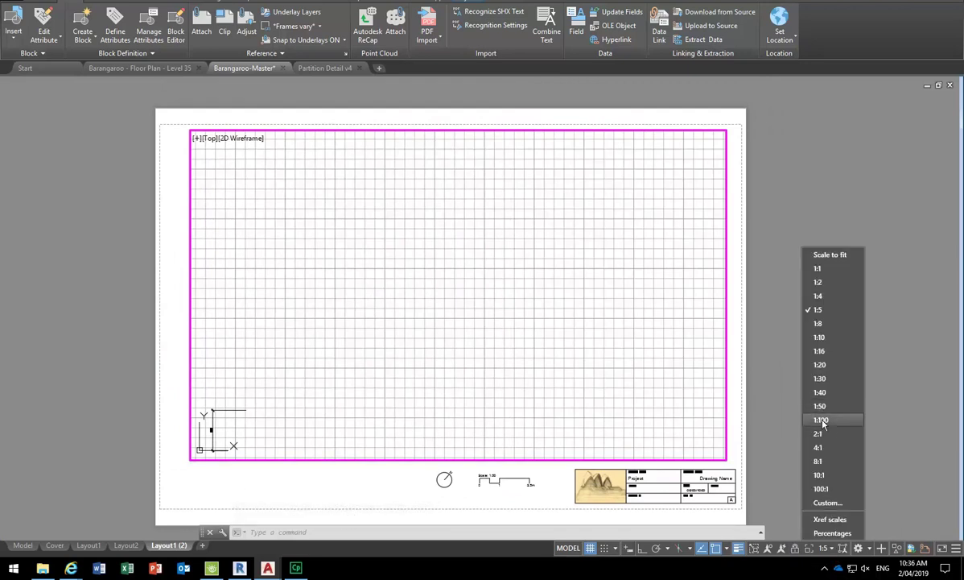
pyautogui.click(821, 420)
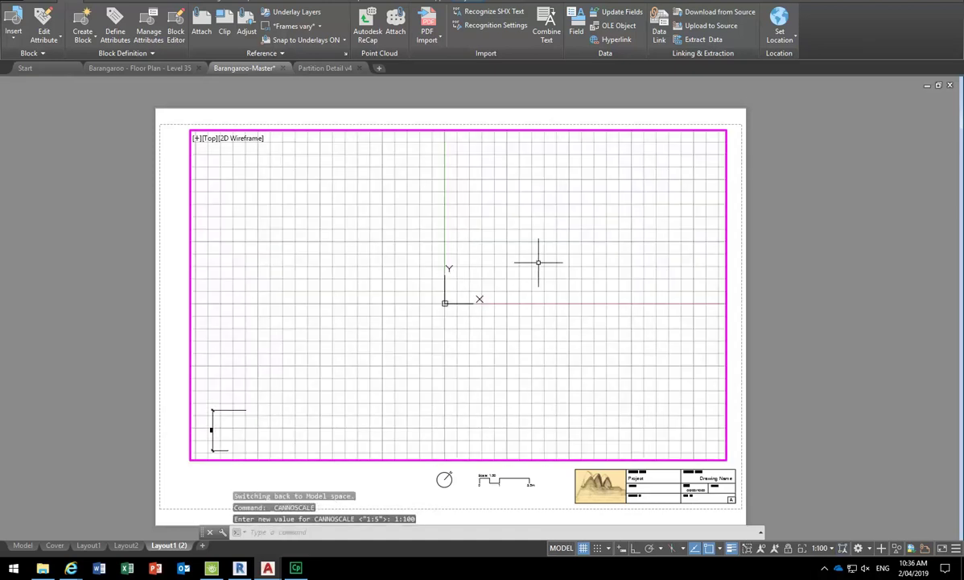
# Bring the whole floor plan into the viewport's frame and reapply the 1:100 scale.
pyautogui.moveTo(538, 262); pyautogui.dragTo(217, 402, button='middle')
pyautogui.scroll(-3, 370, 329)
pyautogui.moveTo(398, 323); pyautogui.dragTo(329, 424, button='middle')
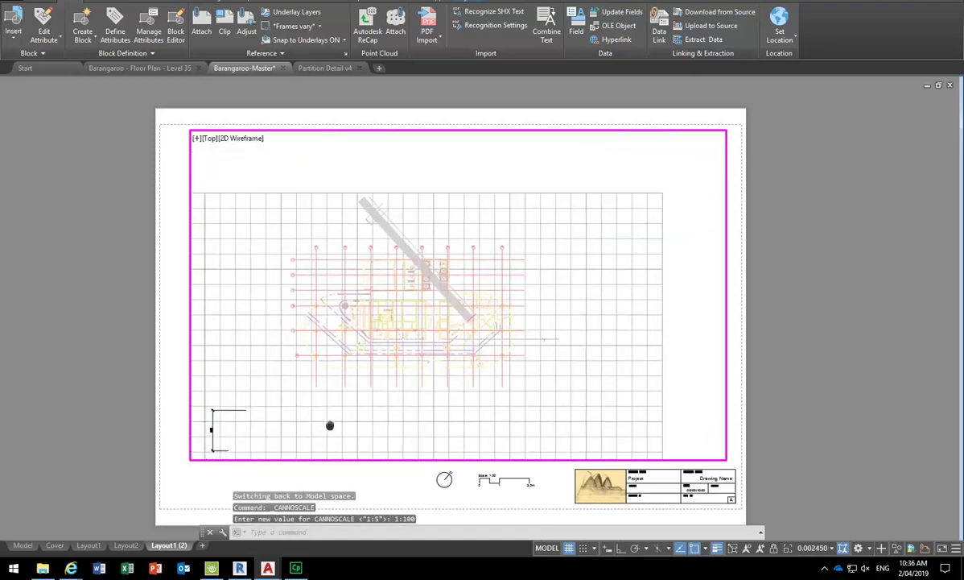
pyautogui.scroll(1, 322, 338)
pyautogui.scroll(1, 322, 338)
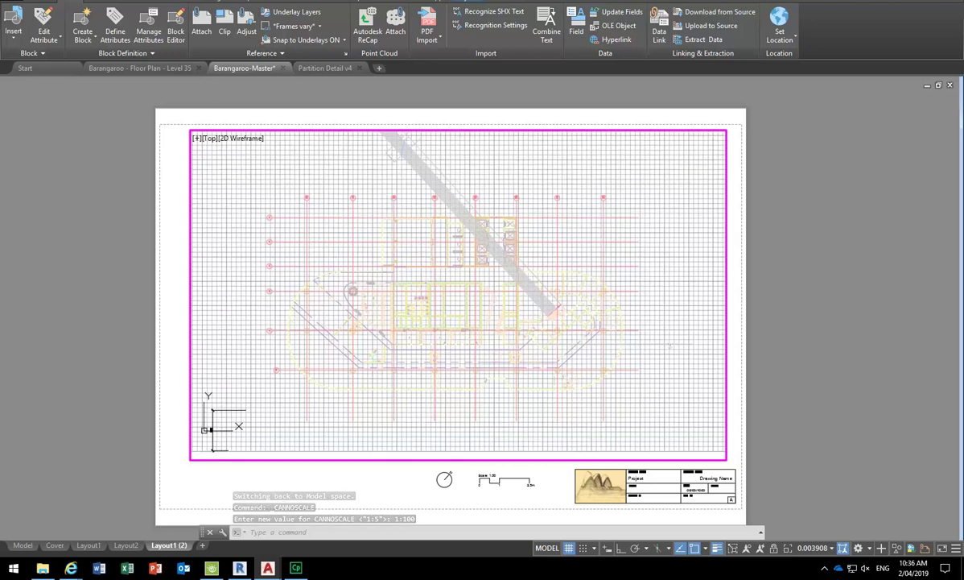
pyautogui.click(832, 548)
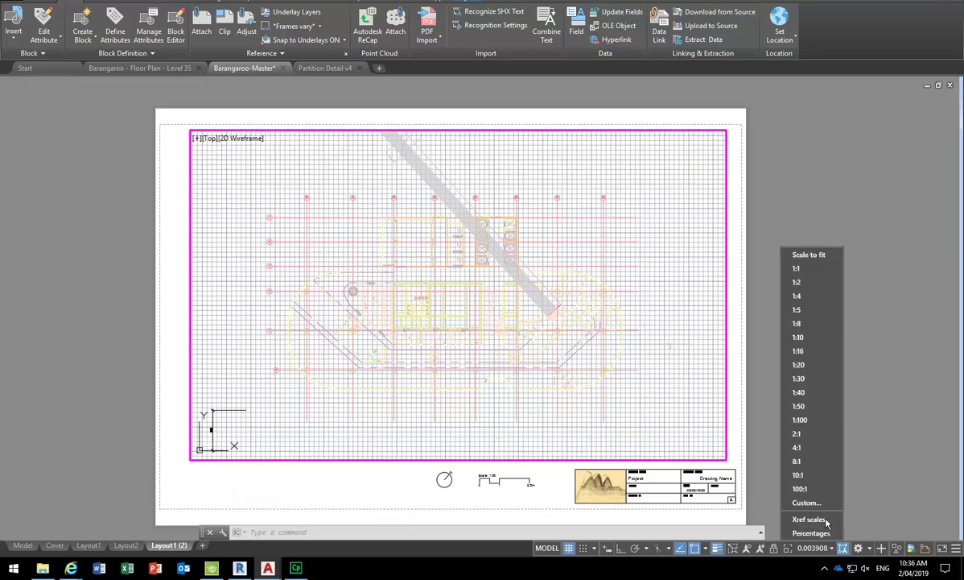
pyautogui.click(799, 419)
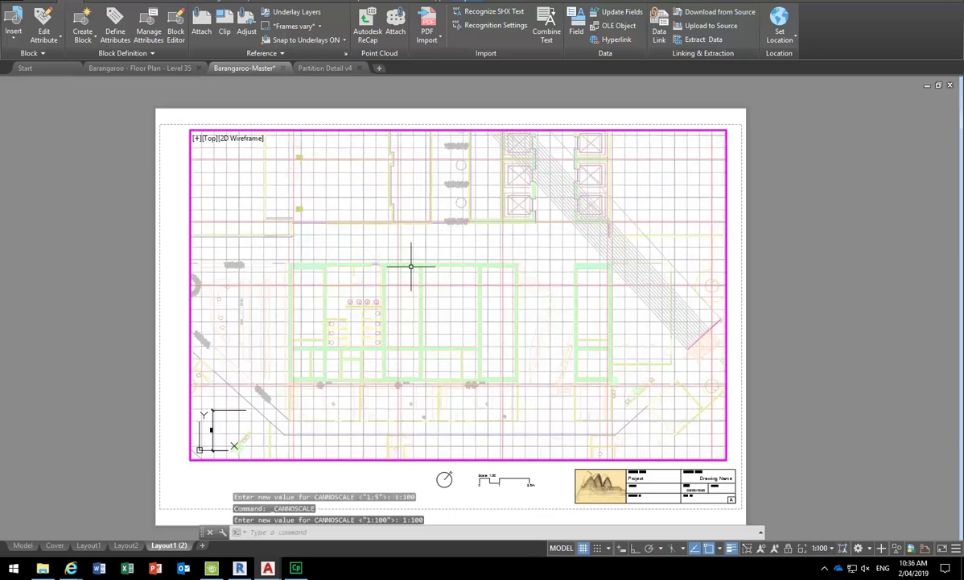
# Add a custom drawing scale named 1:200, with 1 paper unit equal to 200 drawing units.
pyautogui.click(834, 549)
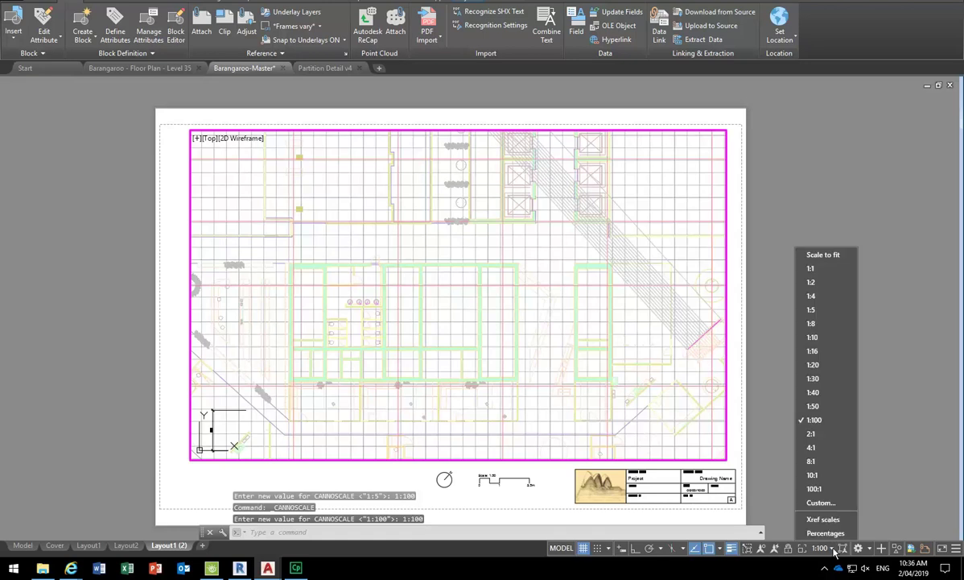
pyautogui.click(587, 417)
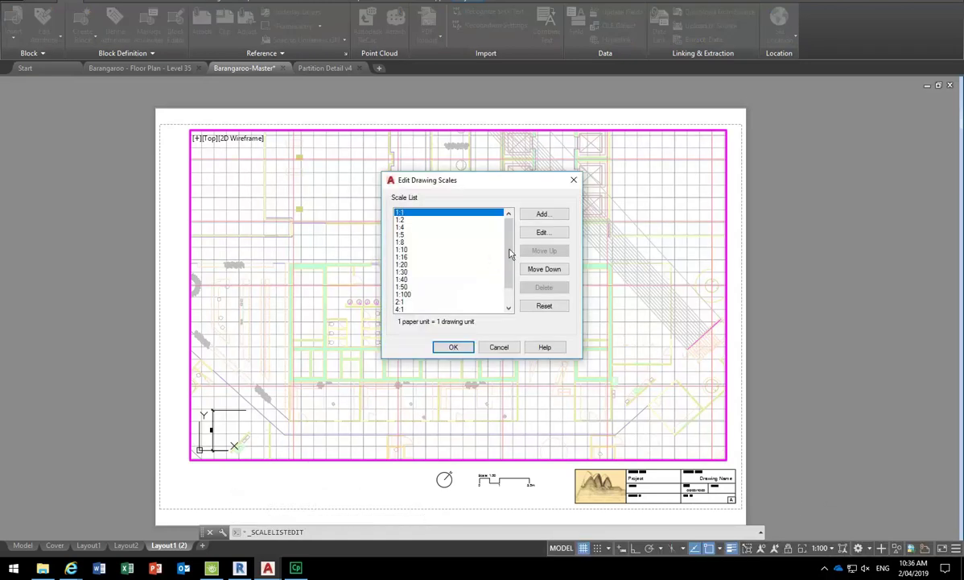
pyautogui.click(544, 215)
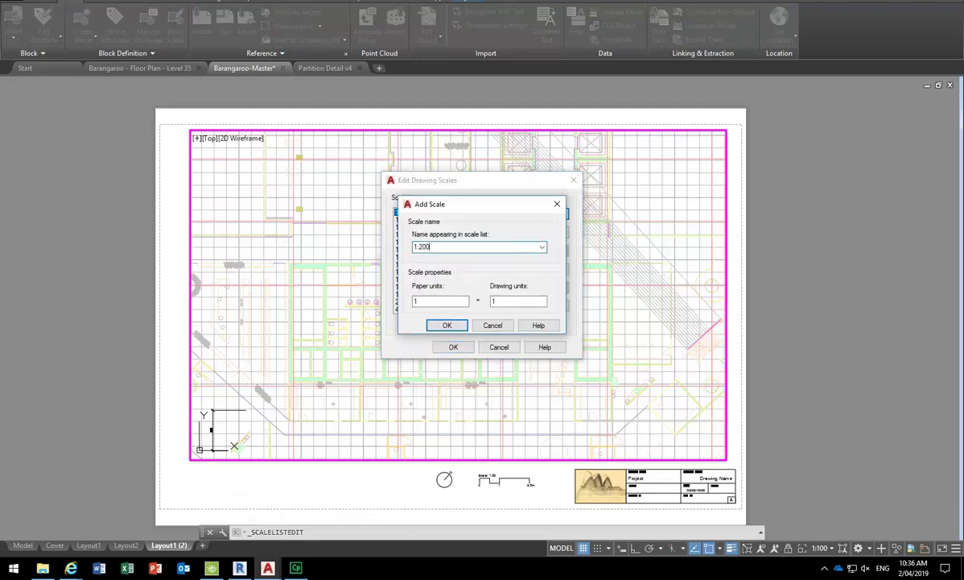
pyautogui.doubleClick(519, 301)
pyautogui.write('200')
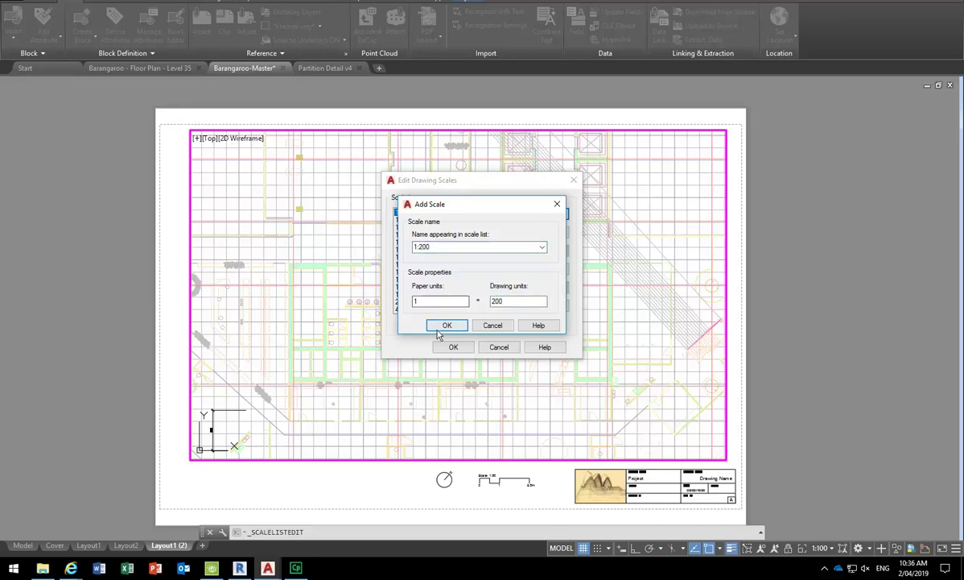
pyautogui.click(444, 325)
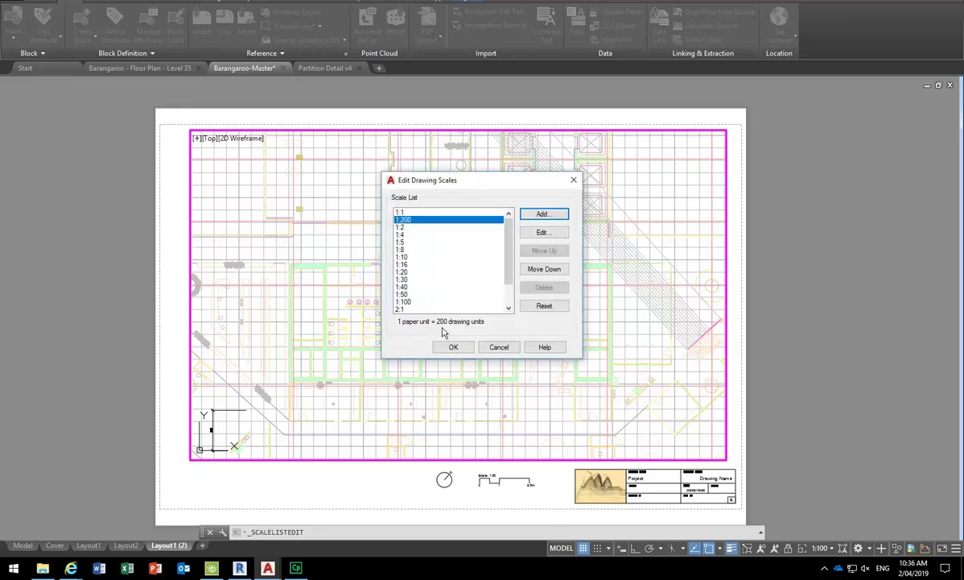
# Reorder the 1:200 scale to sit directly below 1:100 in the scale list, and apply it to the active viewport.
pyautogui.click(544, 269)
pyautogui.click(544, 269)
pyautogui.click(544, 269)
pyautogui.click(545, 269)
pyautogui.click(544, 269)
pyautogui.click(544, 269)
pyautogui.click(544, 269)
pyautogui.click(544, 268)
pyautogui.click(545, 269)
pyautogui.click(544, 268)
pyautogui.click(544, 269)
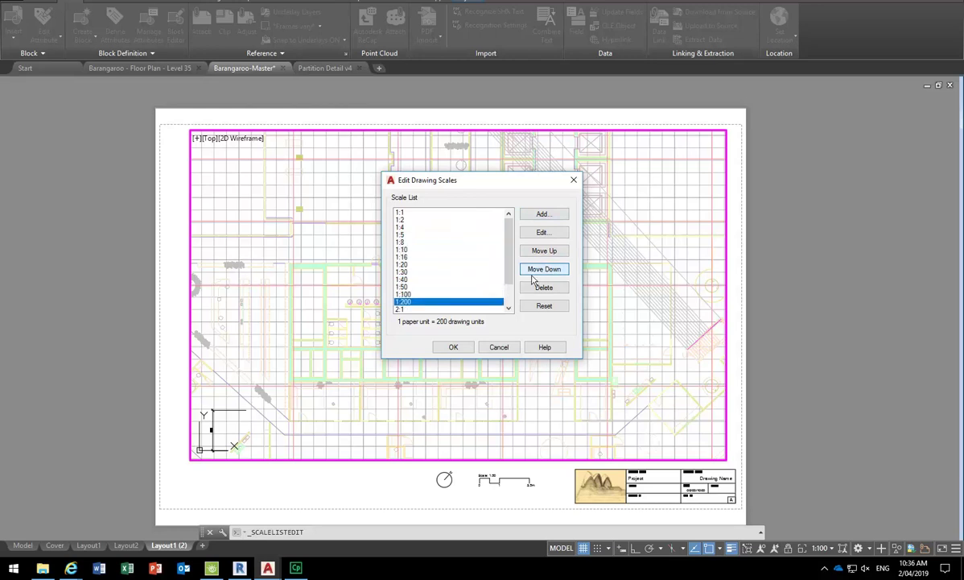
pyautogui.click(452, 346)
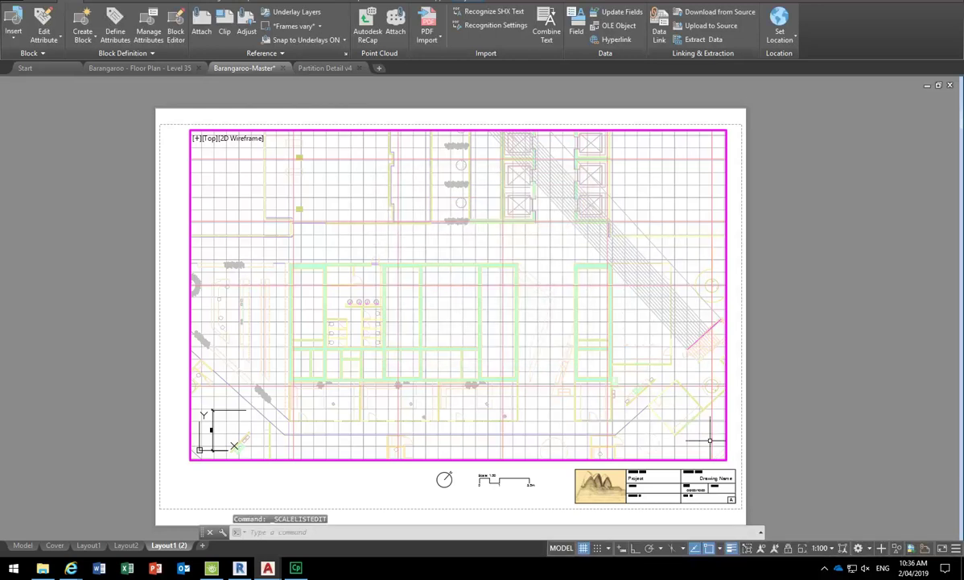
pyautogui.click(820, 547)
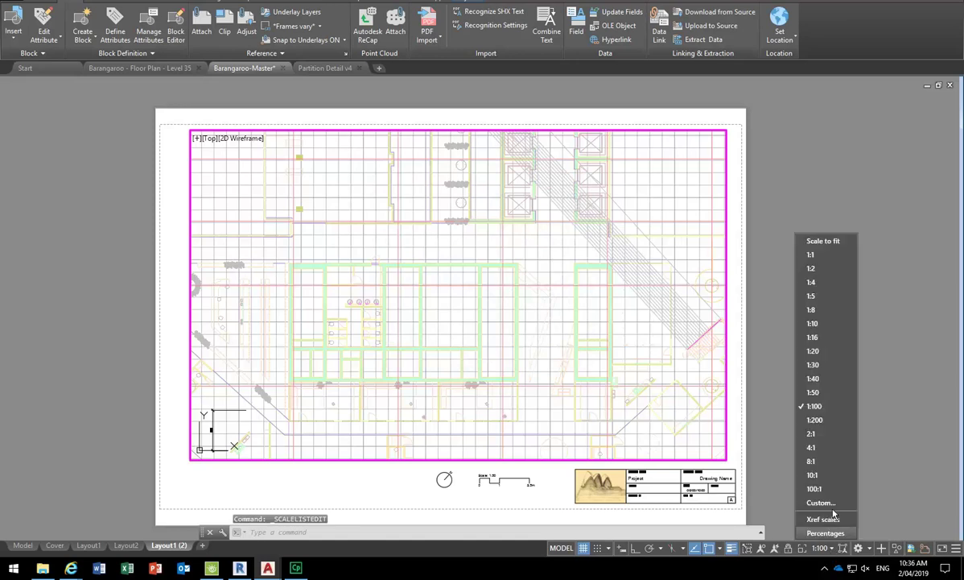
pyautogui.click(827, 420)
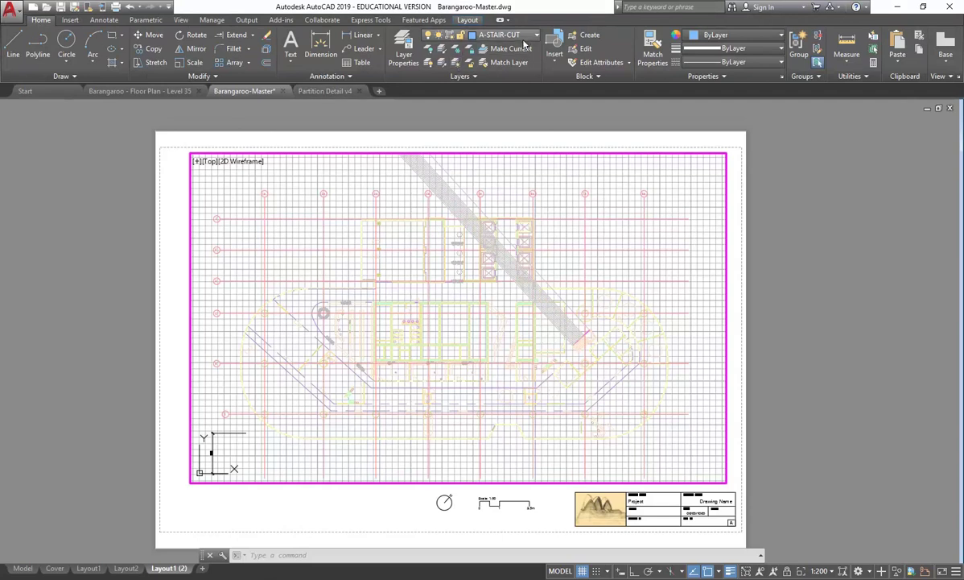
# Freeze the PROJECTION-LINES layer in the current viewport only.
pyautogui.click(524, 41)
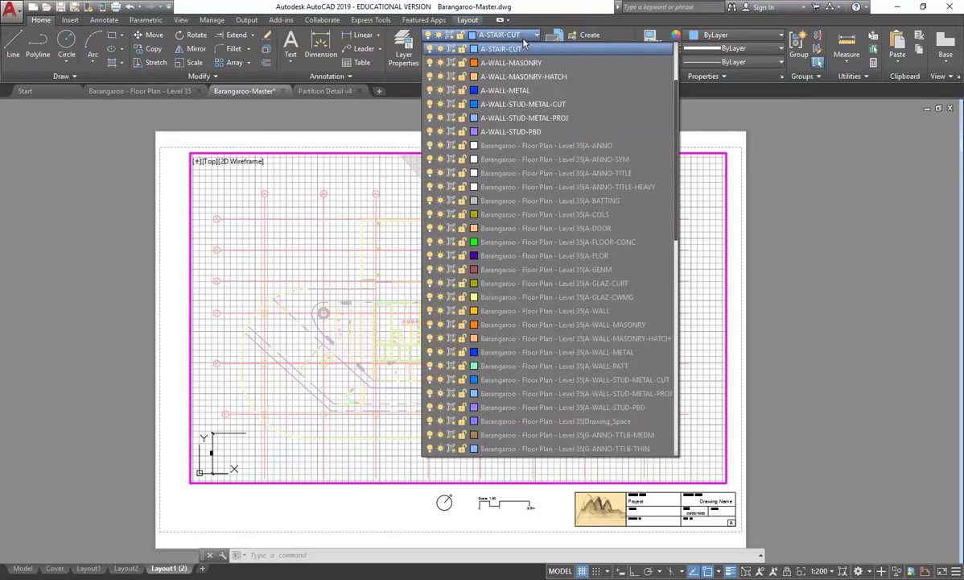
pyautogui.scroll(3, 498, 161)
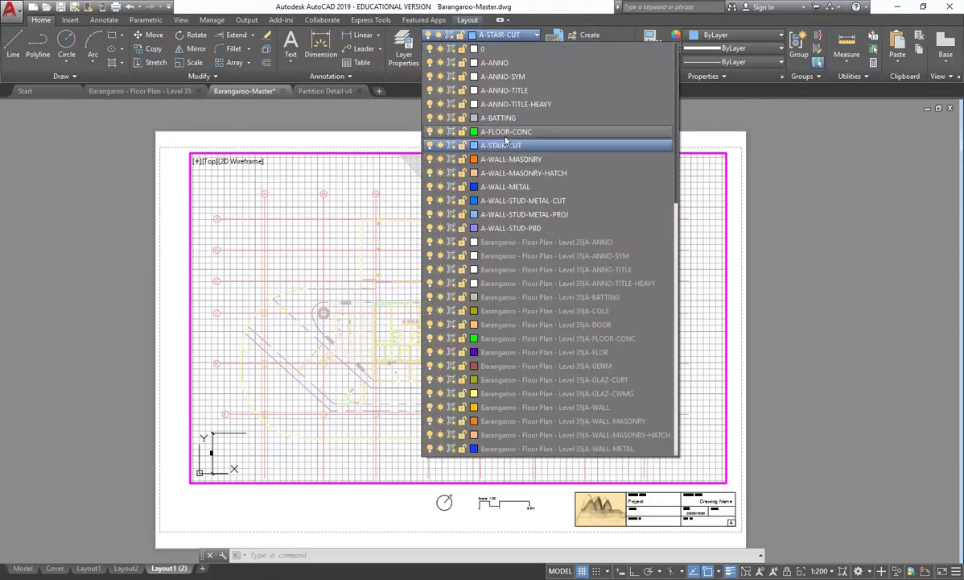
pyautogui.scroll(-10, 501, 221)
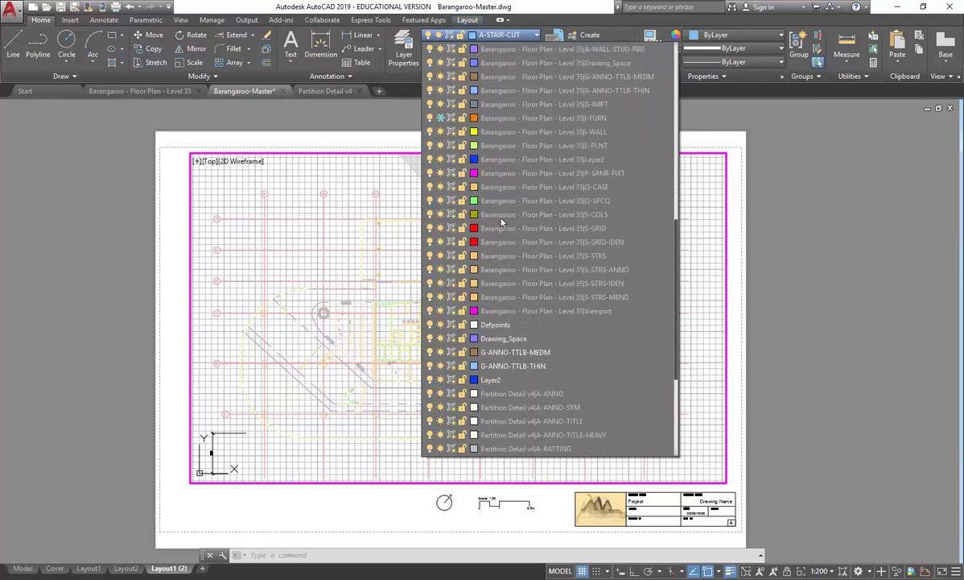
pyautogui.scroll(-5, 475, 330)
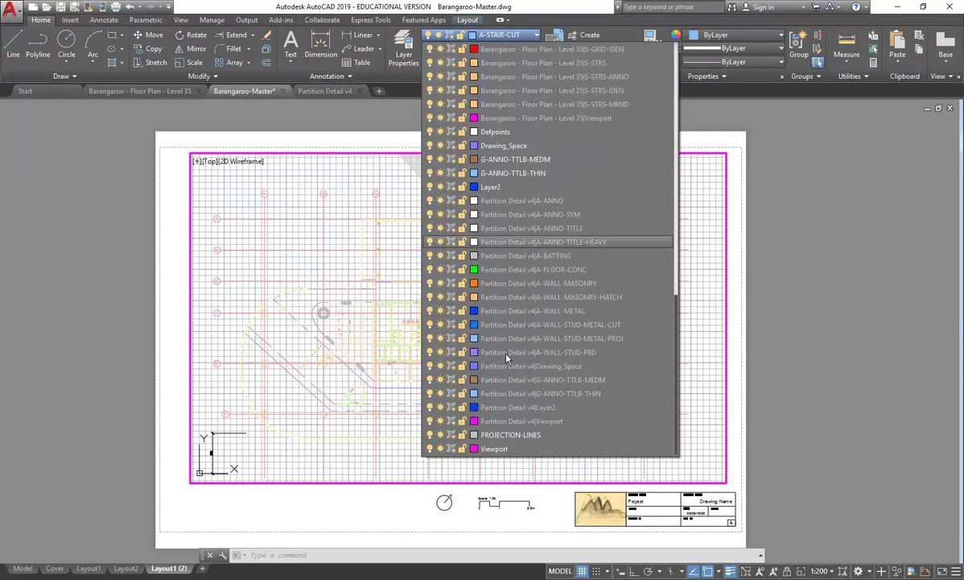
pyautogui.click(452, 435)
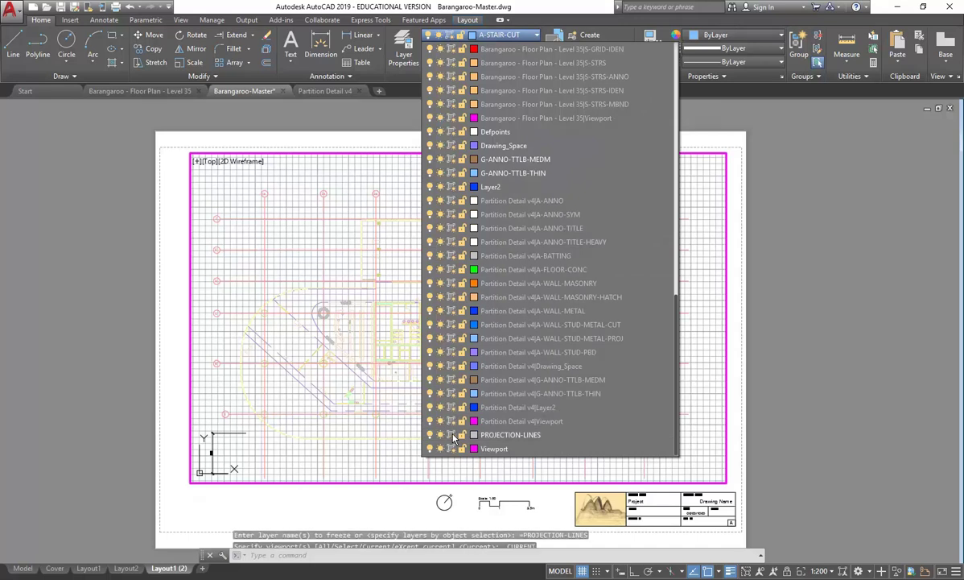
pyautogui.click(341, 190)
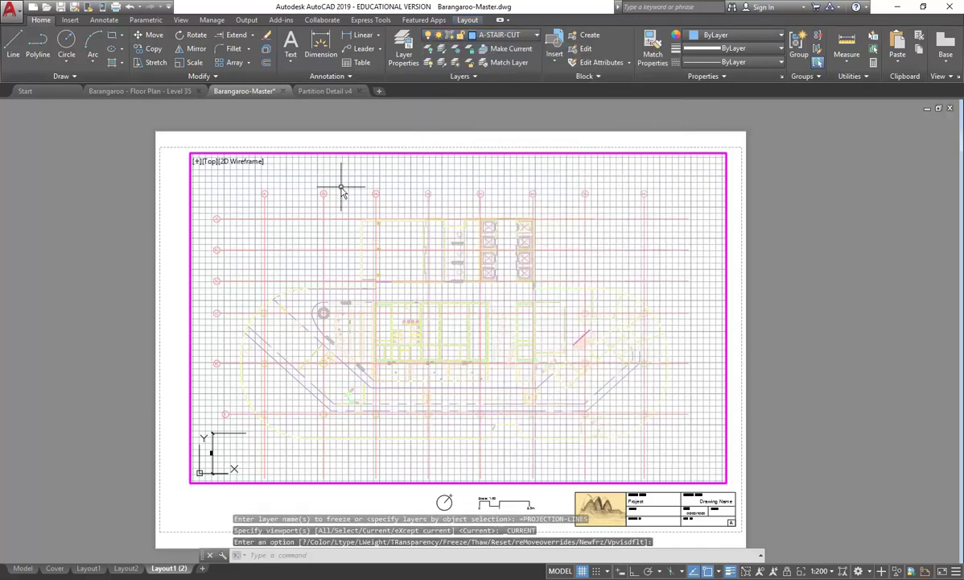
# Turn off the grid in the viewport, centre the floor plan in its frame, and return to paper space.
pyautogui.click(582, 571)
pyautogui.moveTo(304, 447); pyautogui.dragTo(313, 438, button='middle')
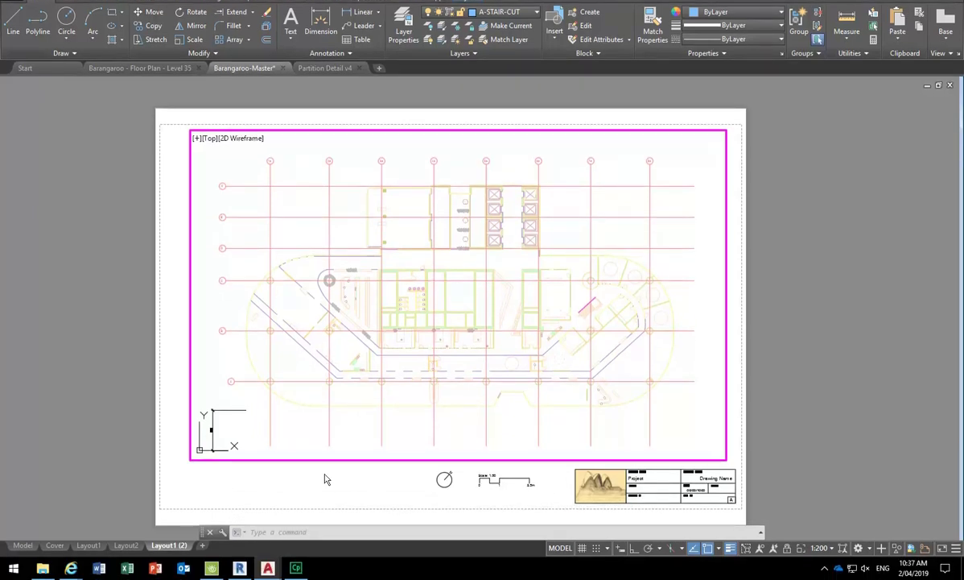
pyautogui.doubleClick(326, 479)
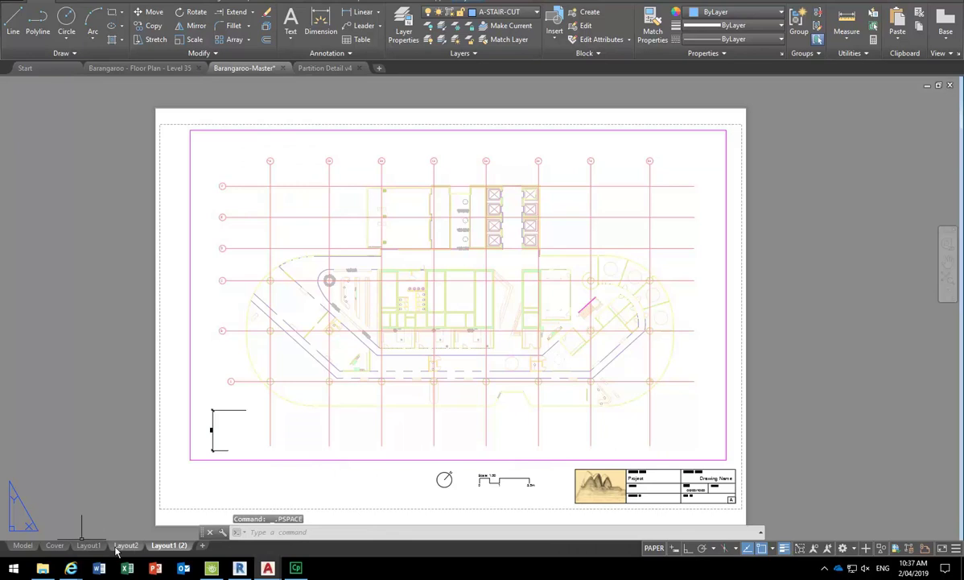
# Compare the title block and sheet arrangement of Layout1 (2) with those on Layout2.
pyautogui.moveTo(562, 459); pyautogui.dragTo(419, 366, button='middle')
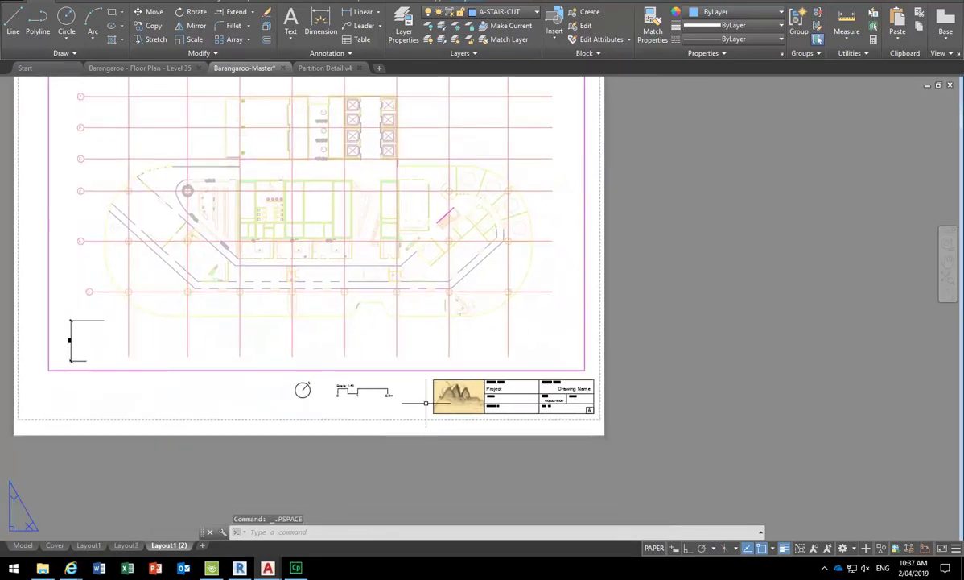
pyautogui.scroll(2, 406, 391)
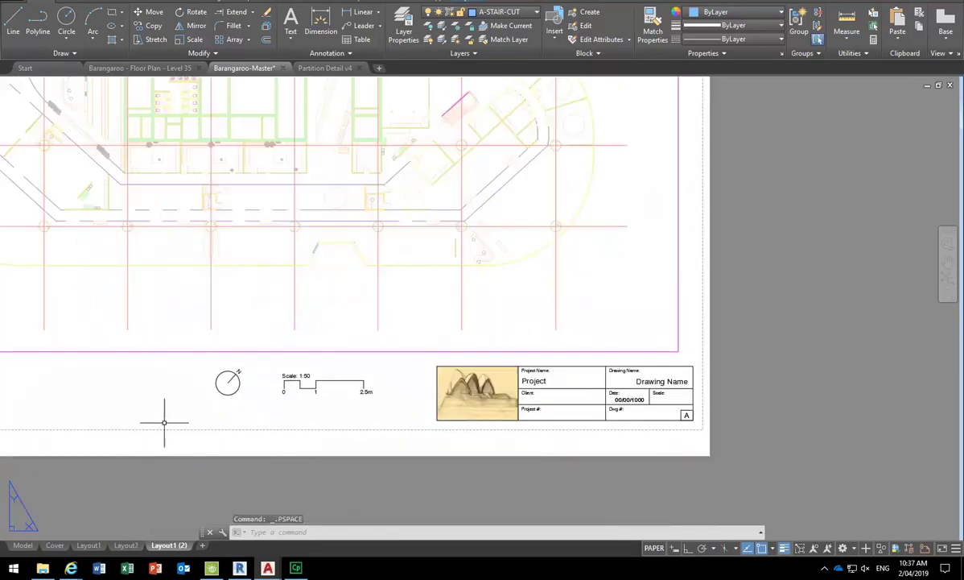
pyautogui.click(127, 545)
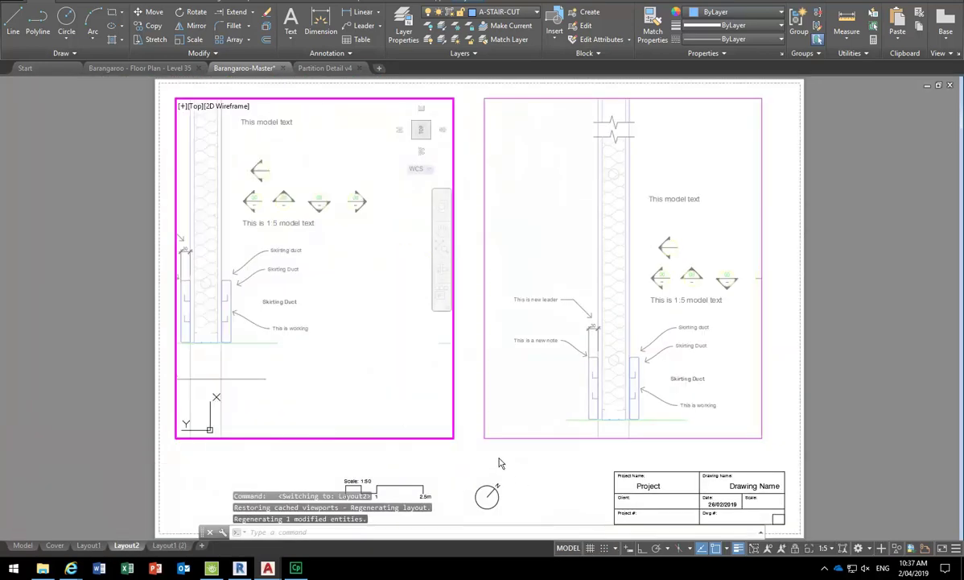
pyautogui.doubleClick(499, 463)
pyautogui.moveTo(524, 477); pyautogui.dragTo(387, 370, button='middle')
pyautogui.click(388, 368)
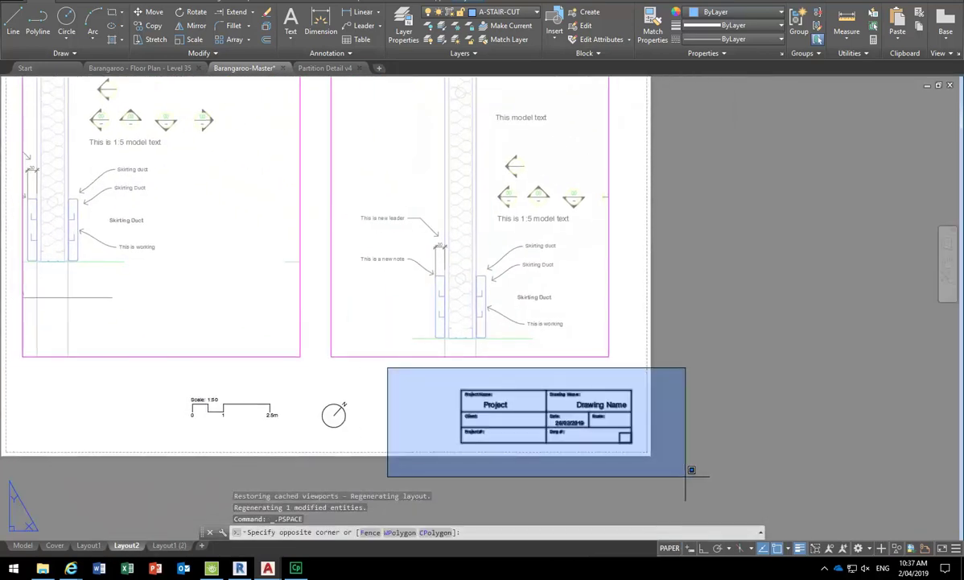
pyautogui.click(685, 475)
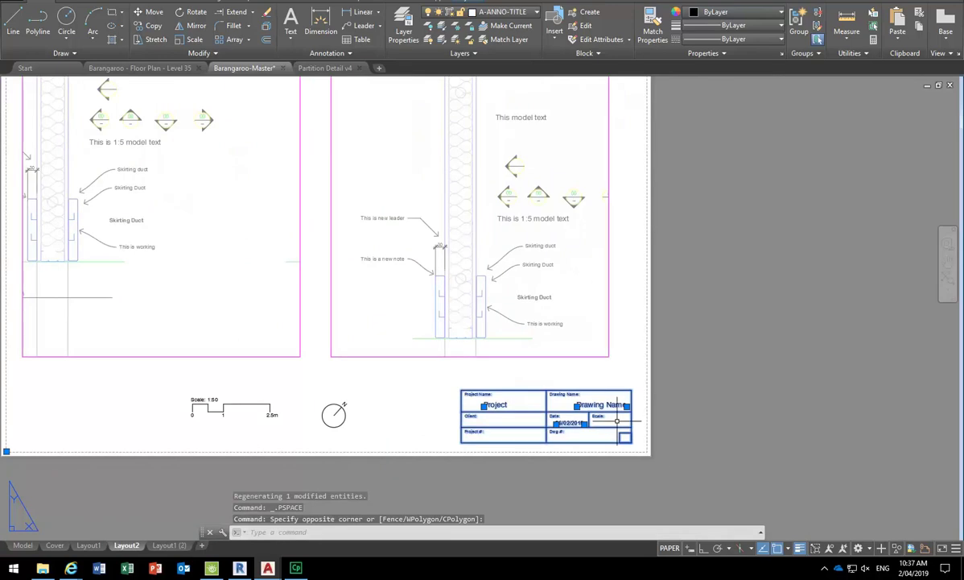
pyautogui.press('Escape')
pyautogui.press('Escape')
pyautogui.press('Escape')
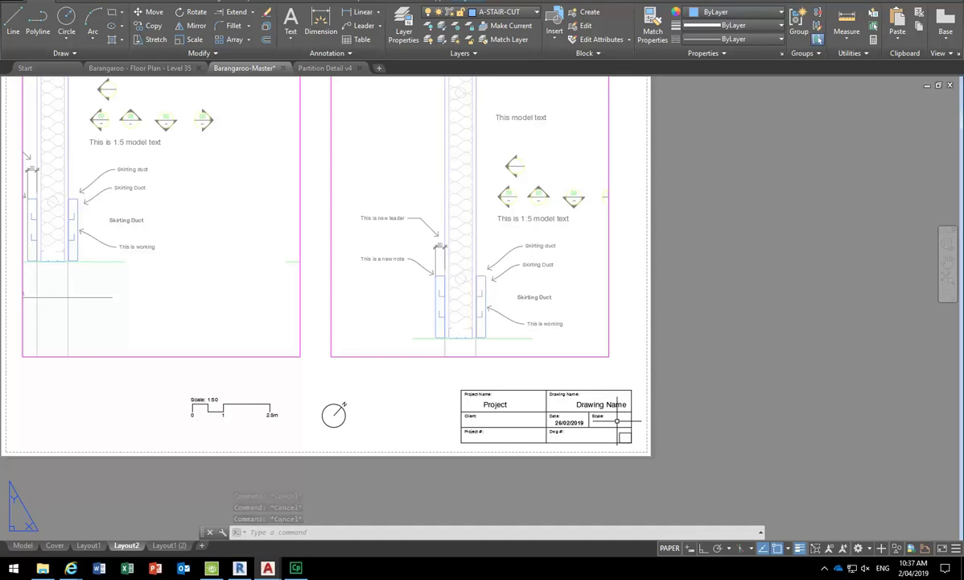
pyautogui.scroll(-3, 590, 404)
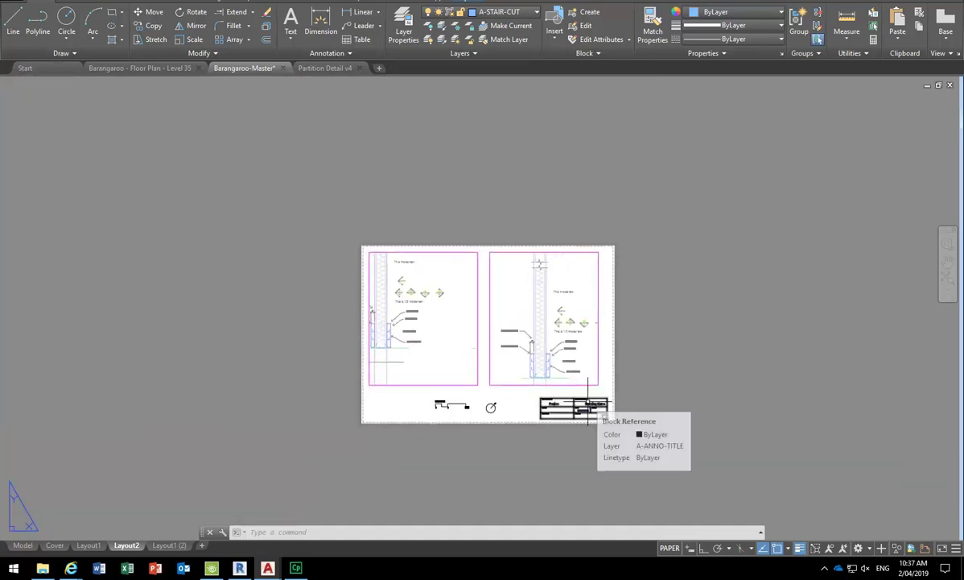
pyautogui.scroll(2, 555, 343)
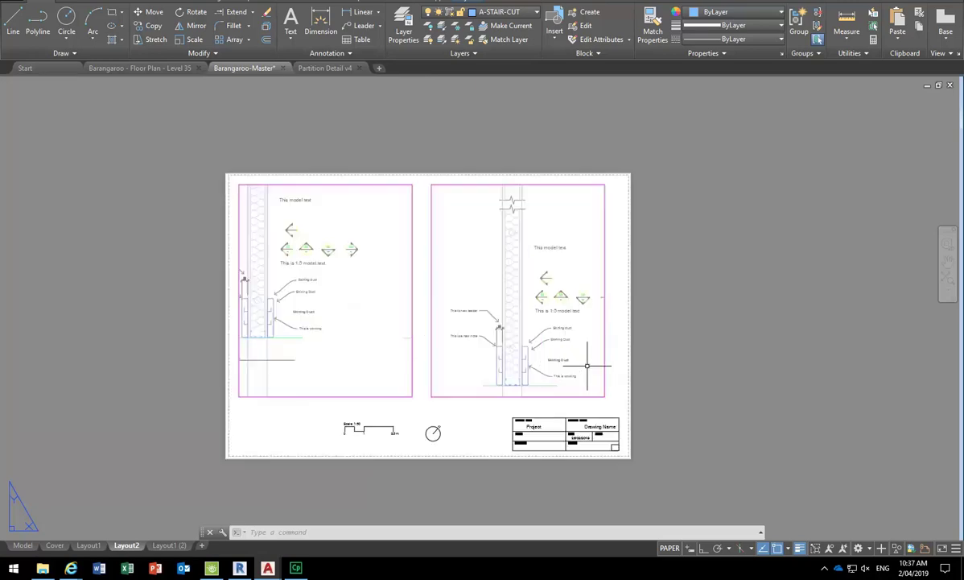
pyautogui.click(168, 545)
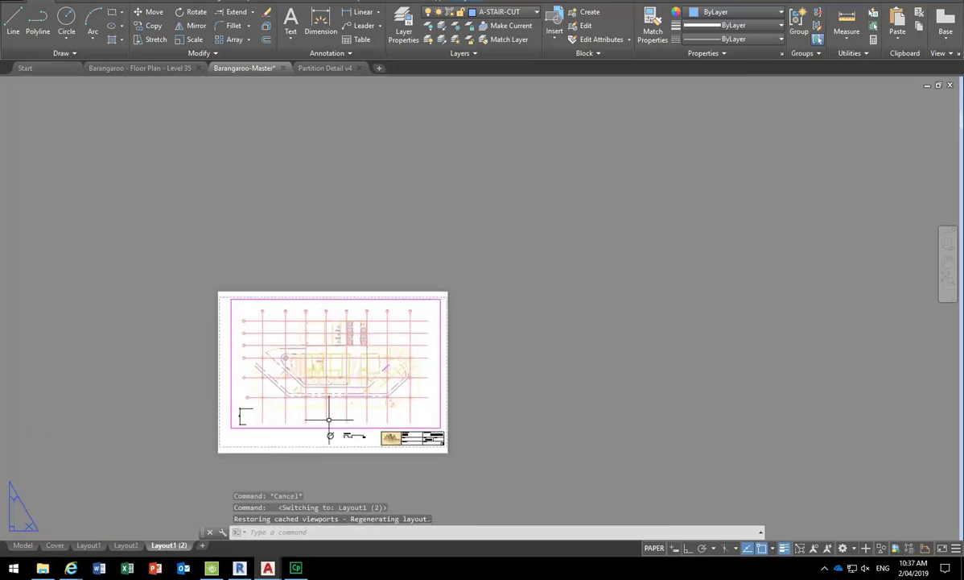
pyautogui.scroll(4, 326, 414)
pyautogui.click(125, 545)
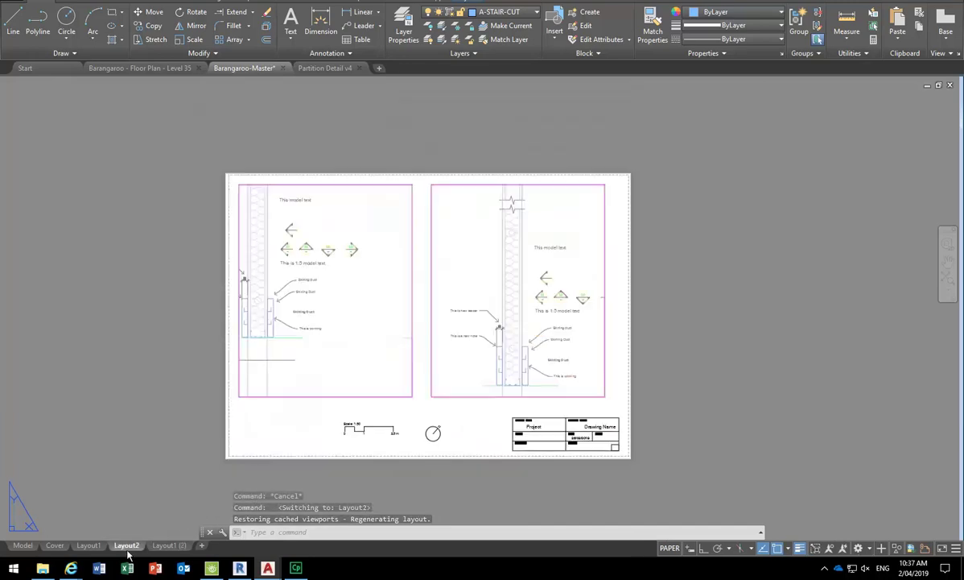
# Review the plotter and paper size in the page setup of Layout1 (2).
pyautogui.click(168, 545)
pyautogui.rightClick(169, 547)
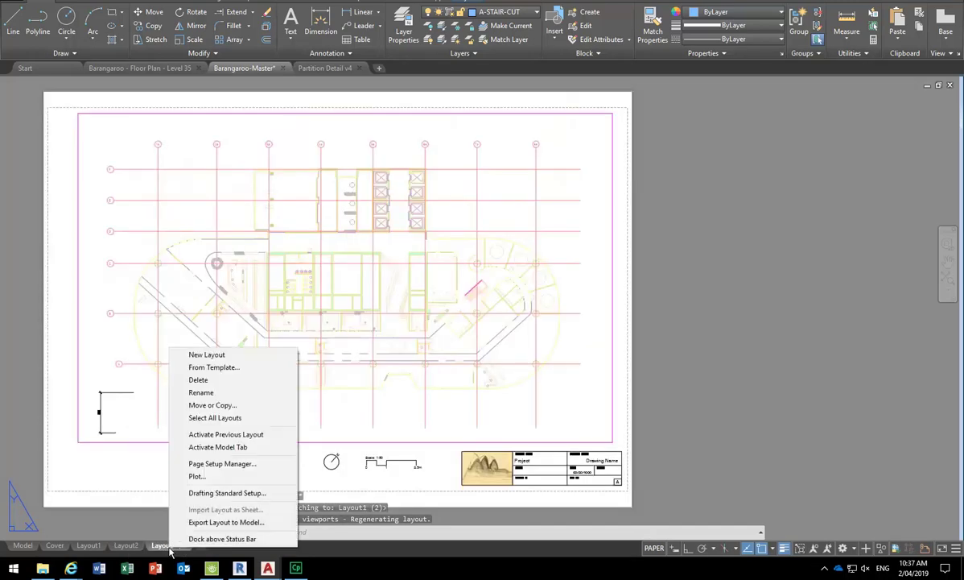
pyautogui.click(218, 463)
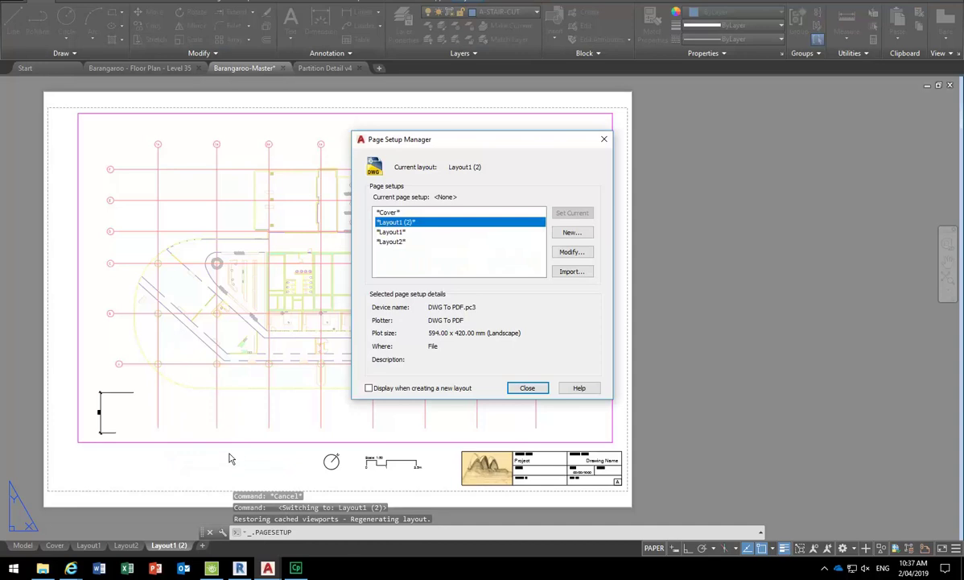
pyautogui.click(571, 251)
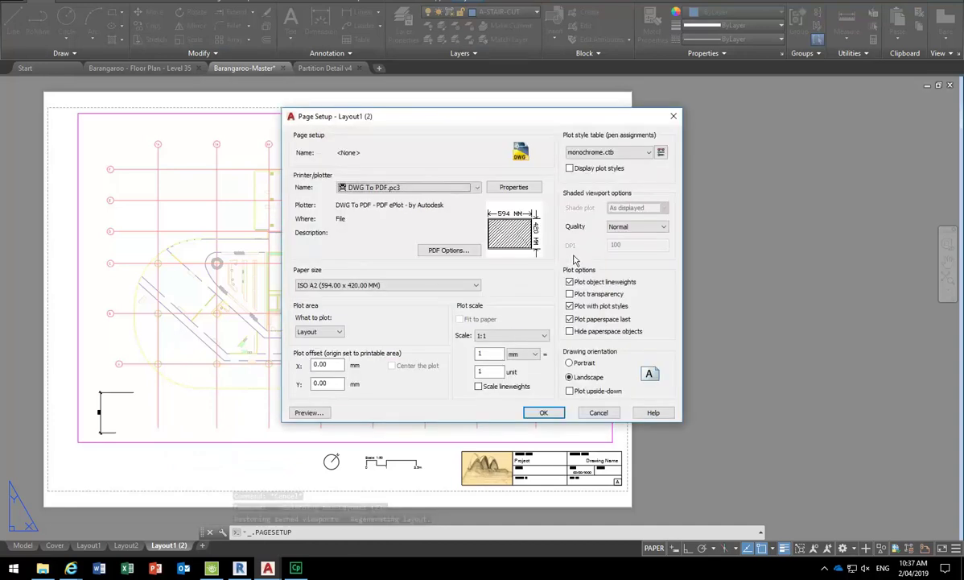
pyautogui.click(541, 413)
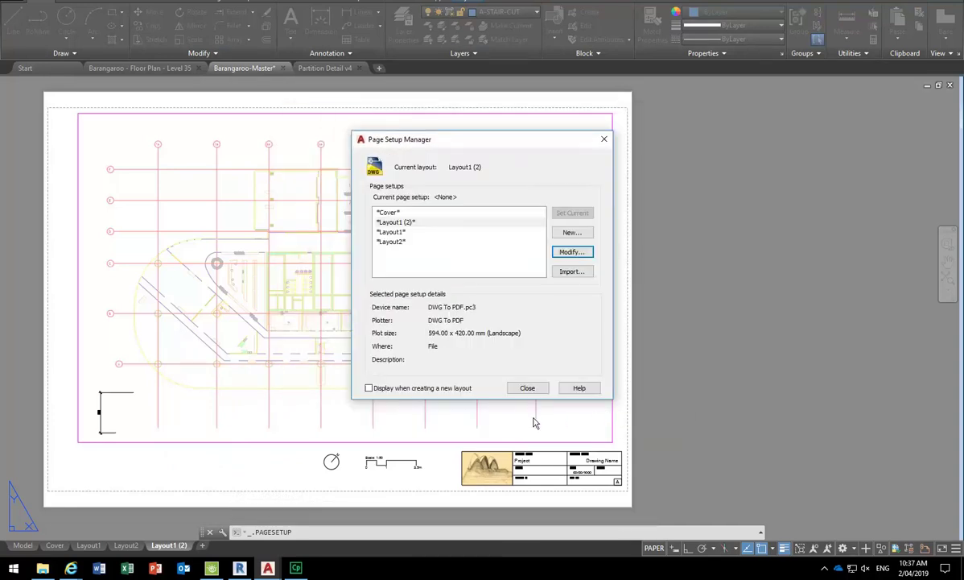
pyautogui.click(532, 388)
# Reposition the partition detail on Layout2 so it sits centrally in the first viewport, and return to paper space.
pyautogui.click(127, 546)
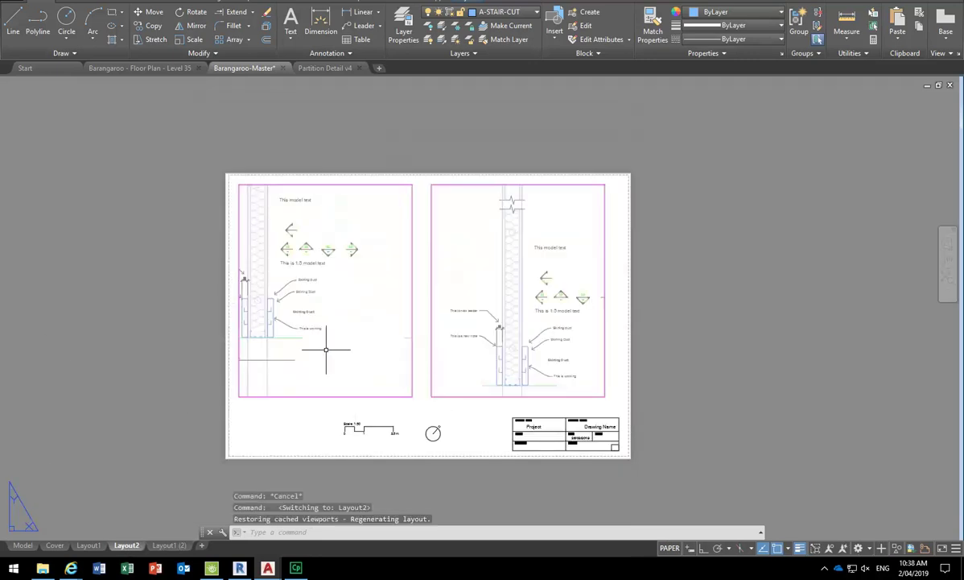
pyautogui.doubleClick(316, 280)
pyautogui.moveTo(277, 329); pyautogui.dragTo(333, 344, button='middle')
pyautogui.doubleClick(312, 428)
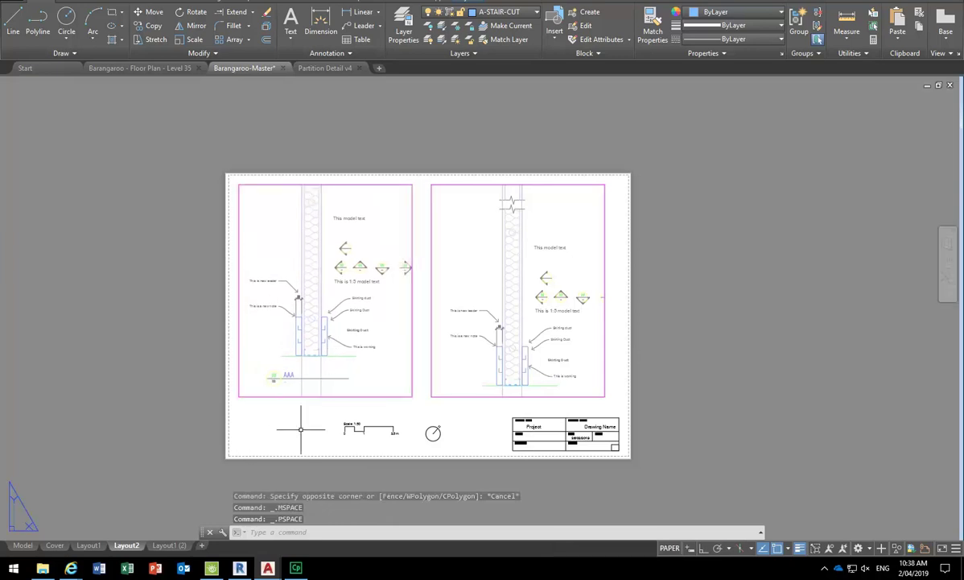
# Edit Layout2's page setup, choosing paper size A2 and setting the plotter to DWG To PDF.pc3.
pyautogui.rightClick(124, 544)
pyautogui.click(158, 462)
pyautogui.click(569, 252)
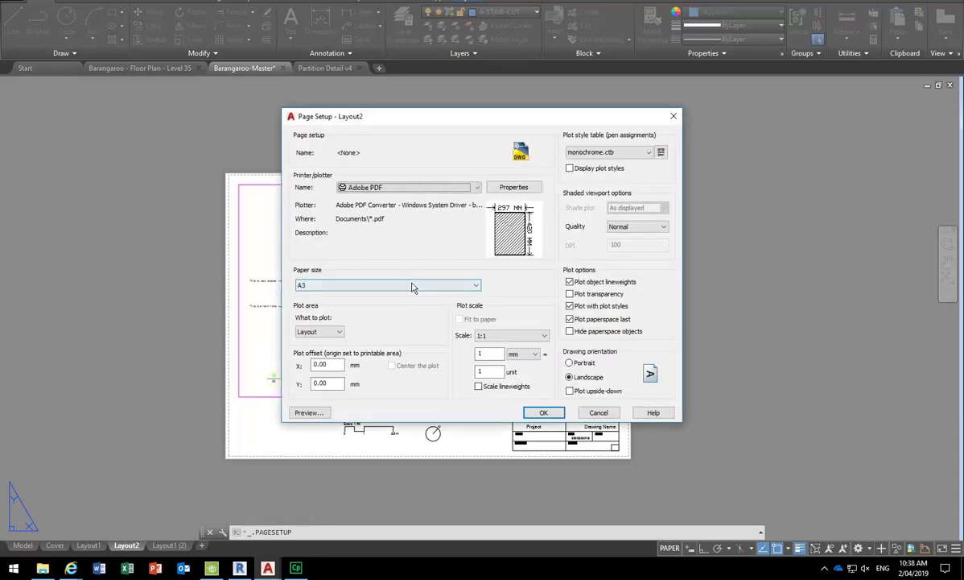
pyautogui.click(412, 288)
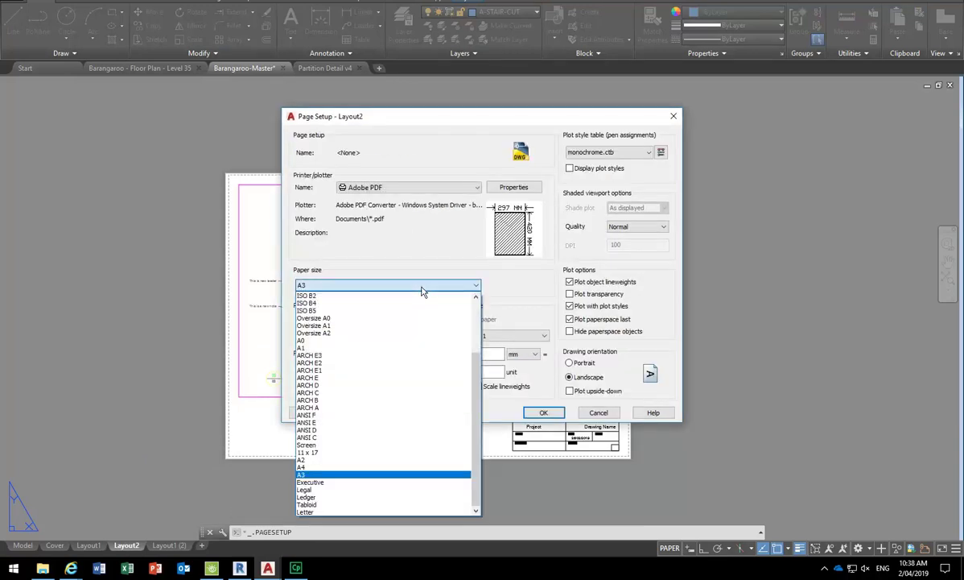
pyautogui.click(367, 459)
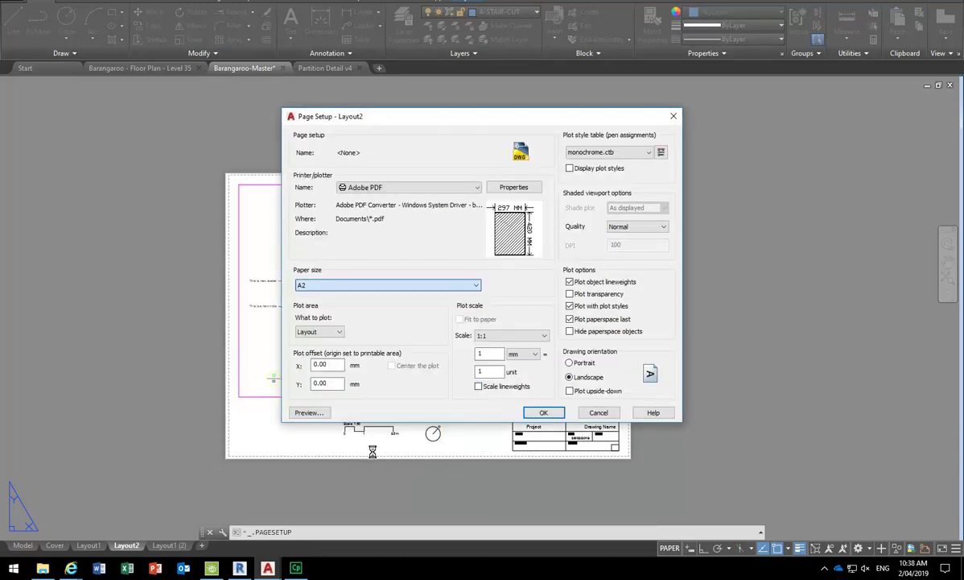
pyautogui.click(391, 188)
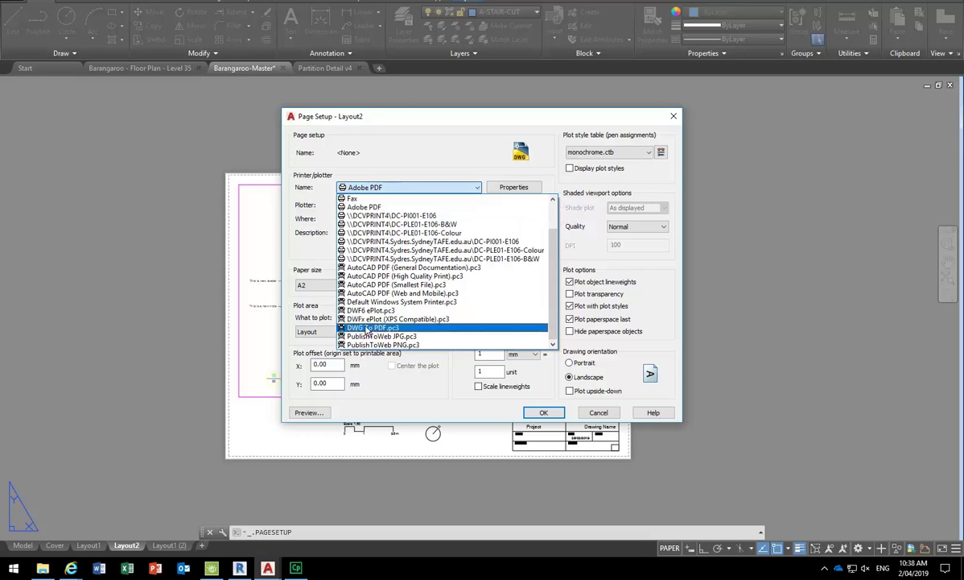
pyautogui.click(367, 328)
# Set Layout2's paper size to ISO A2 (594.00 x 420.00 MM) and apply the page setup.
pyautogui.click(371, 285)
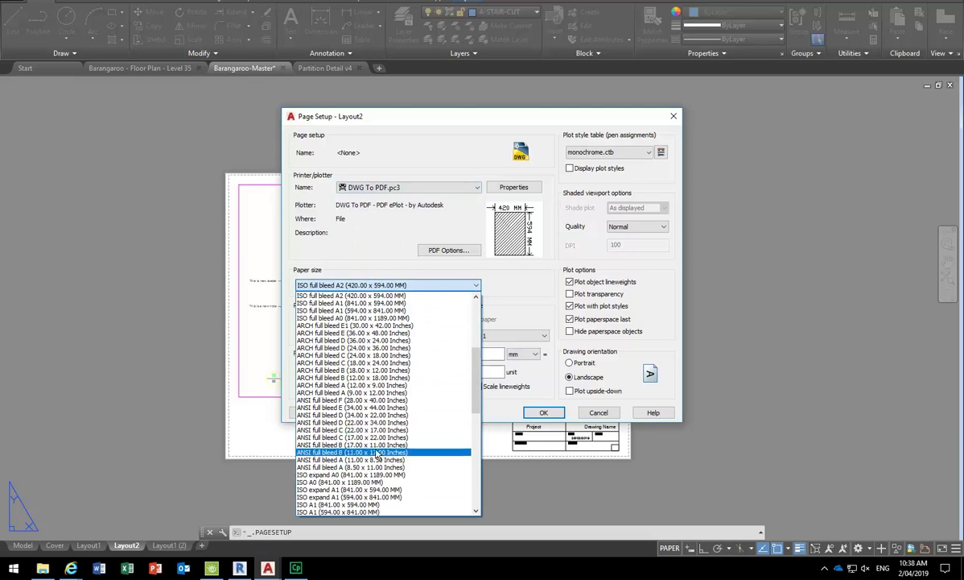
pyautogui.scroll(-5, 373, 474)
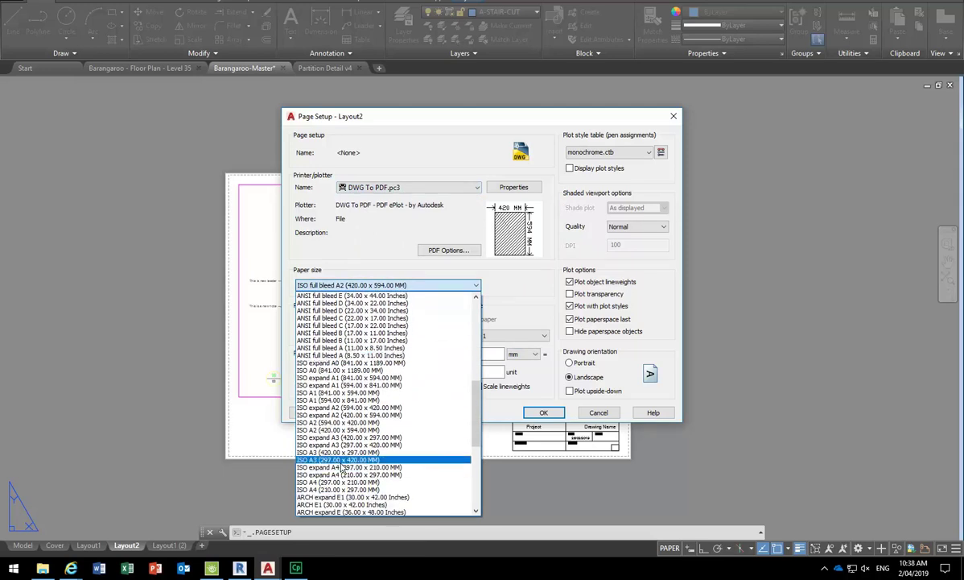
pyautogui.click(338, 422)
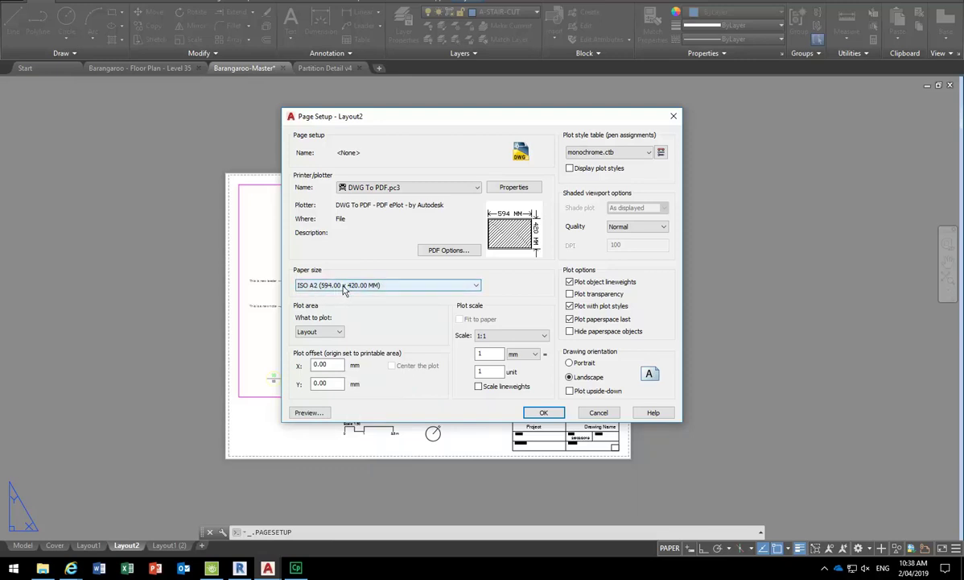
pyautogui.click(543, 413)
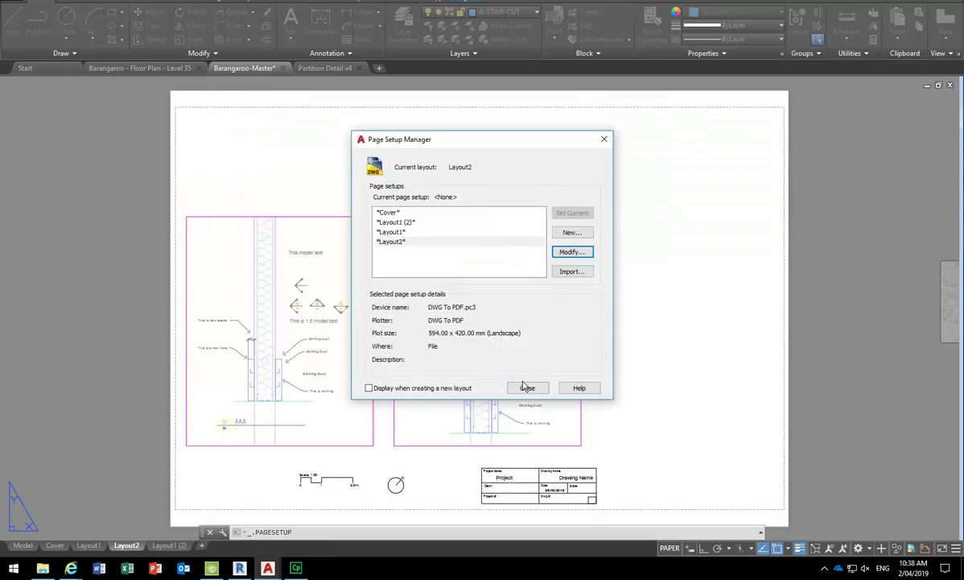
pyautogui.click(528, 390)
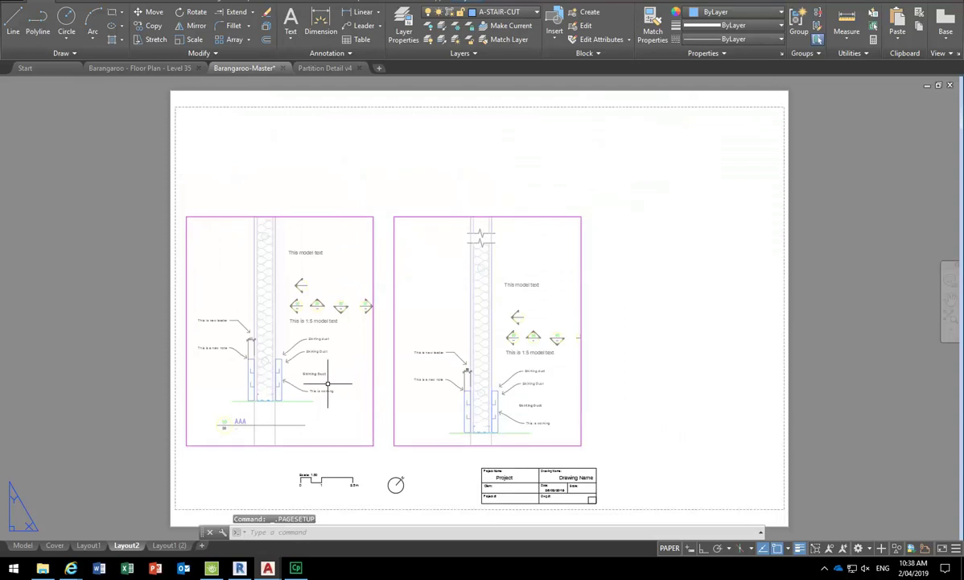
pyautogui.moveTo(422, 431); pyautogui.dragTo(407, 411, button='middle')
pyautogui.moveTo(332, 294); pyautogui.dragTo(332, 335, button='middle')
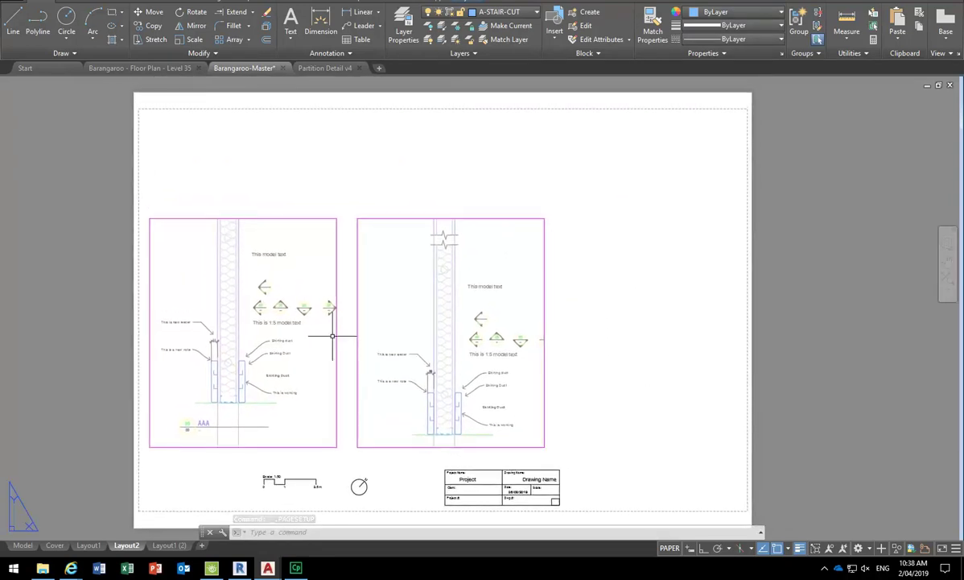
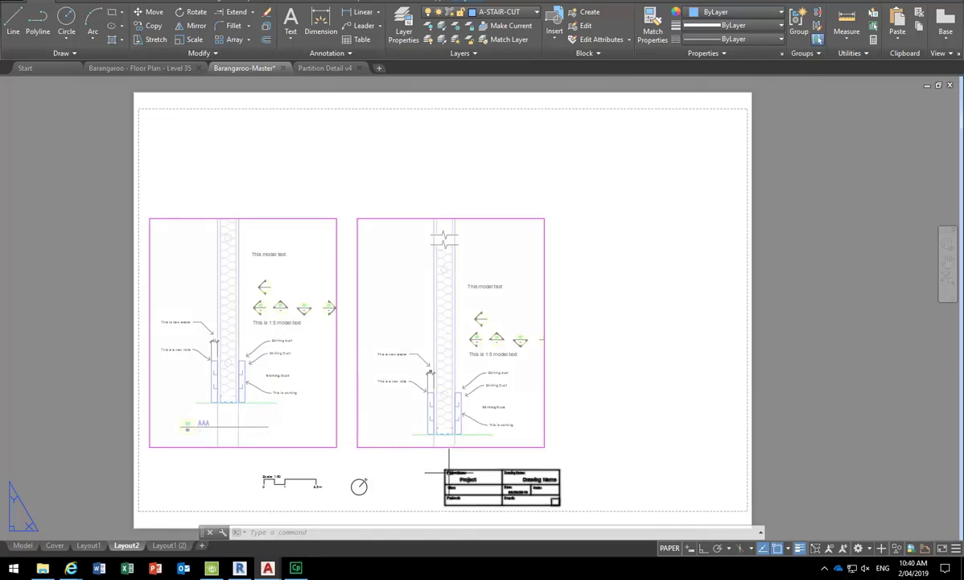
# Copy the title block, logo image, scale bar and north arrow from Layout1 (2) with base point 0,0.
pyautogui.click(167, 546)
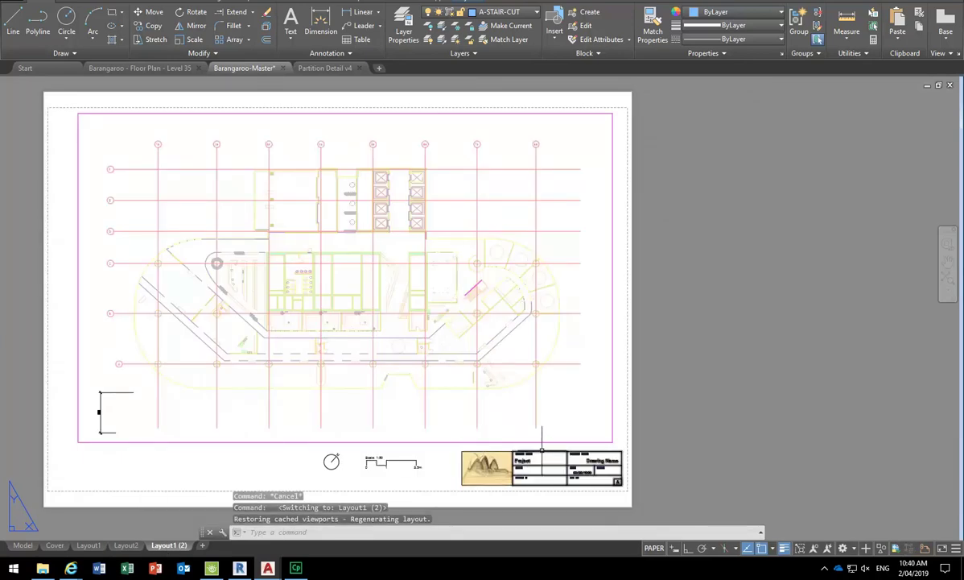
pyautogui.click(451, 447)
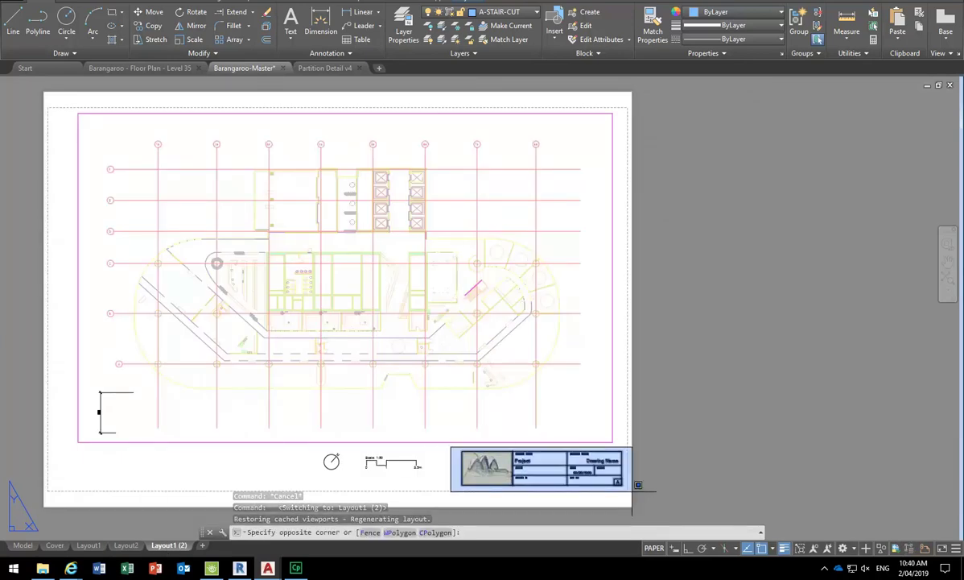
pyautogui.click(455, 452)
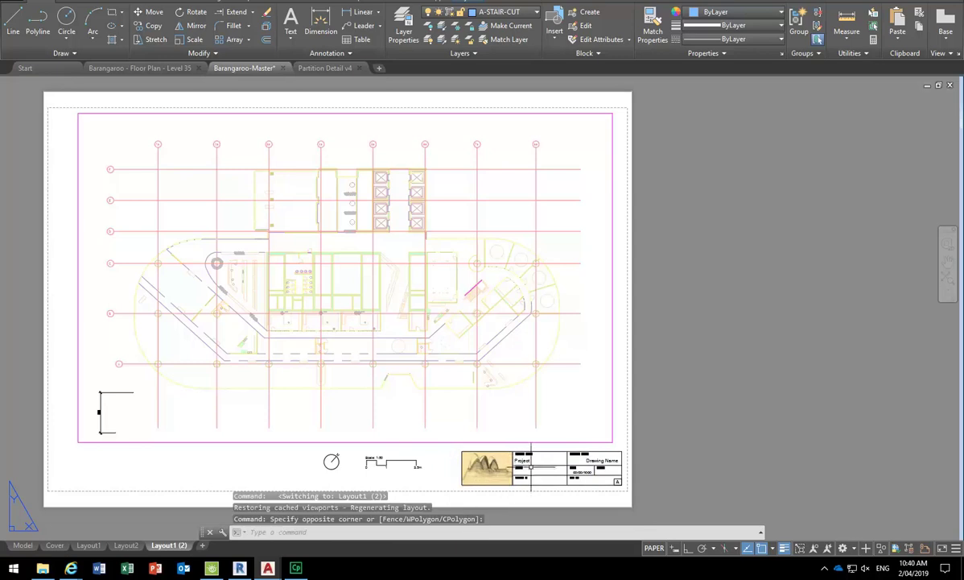
pyautogui.click(483, 449)
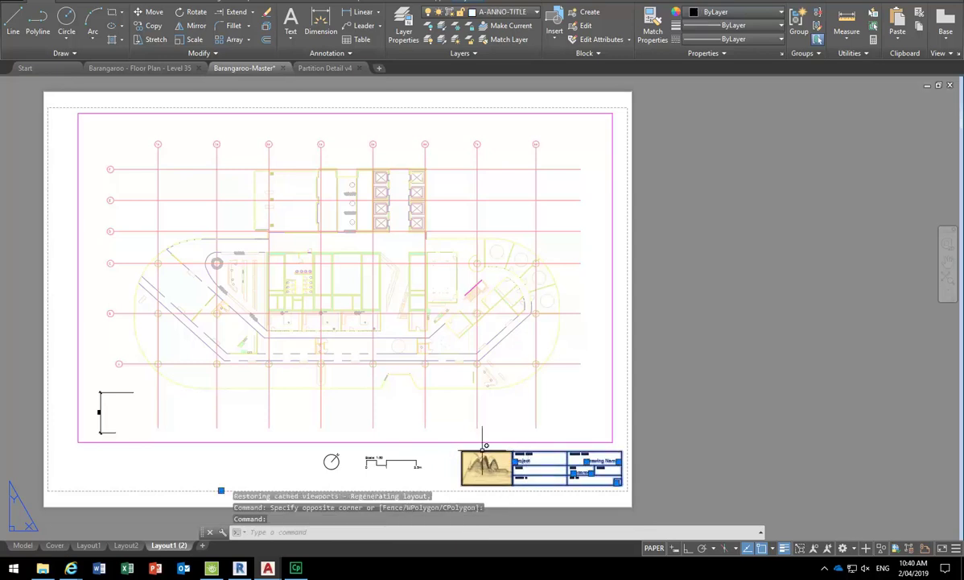
pyautogui.click(371, 462)
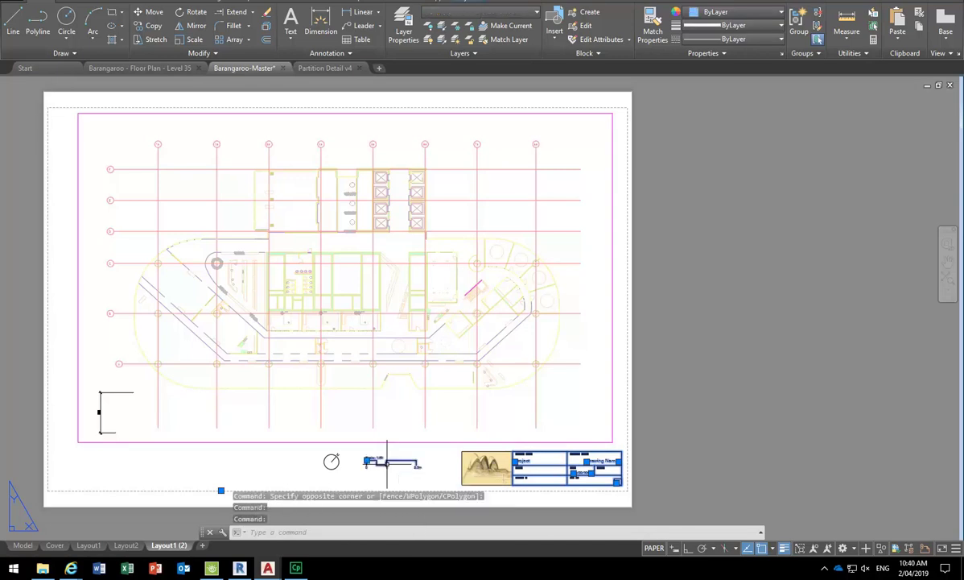
pyautogui.click(330, 461)
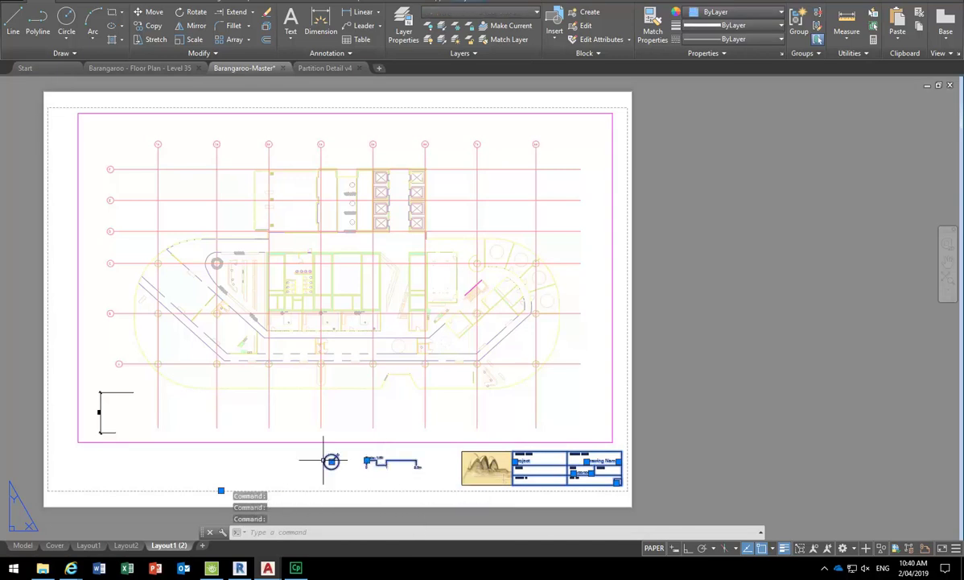
pyautogui.click(434, 494)
pyautogui.click(625, 445)
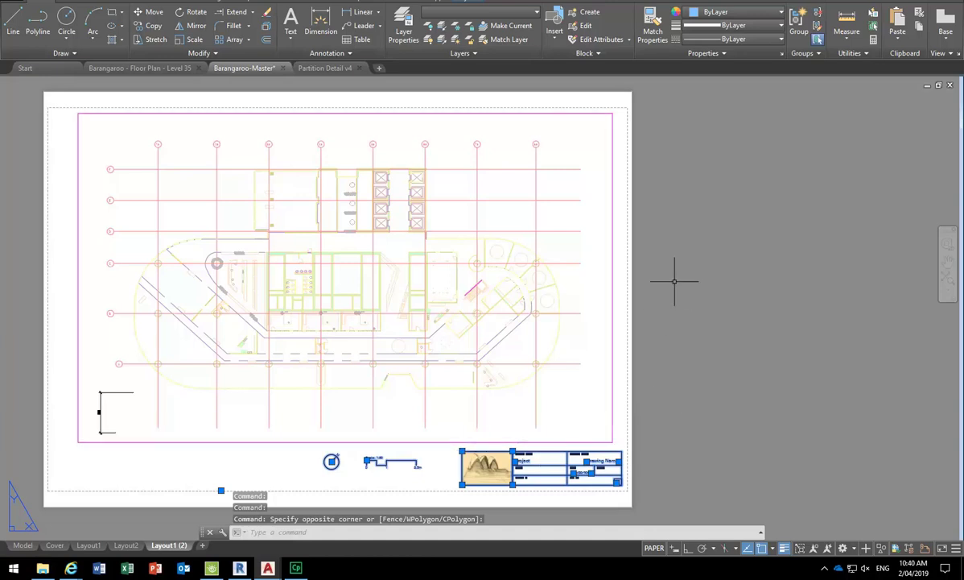
pyautogui.rightClick(671, 213)
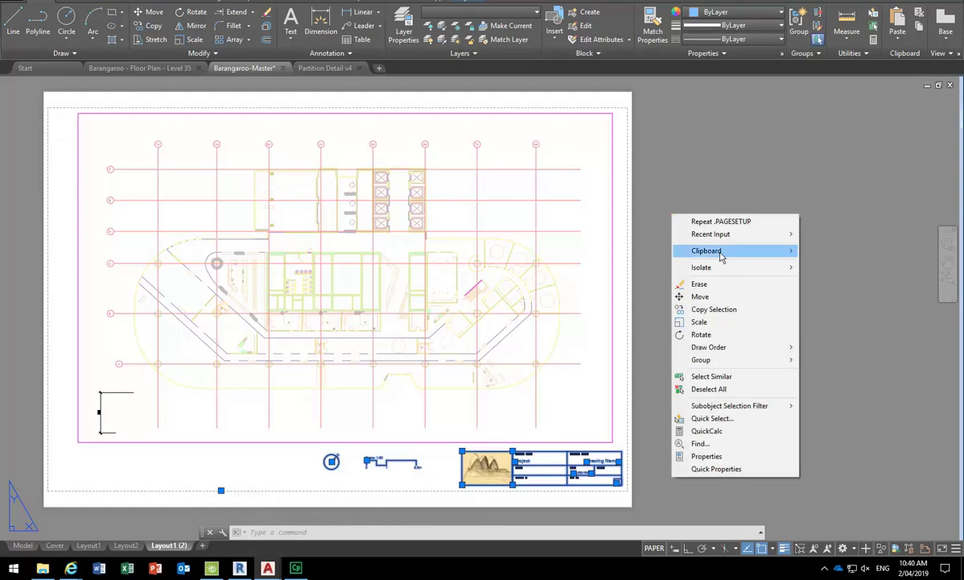
pyautogui.moveTo(721, 254)
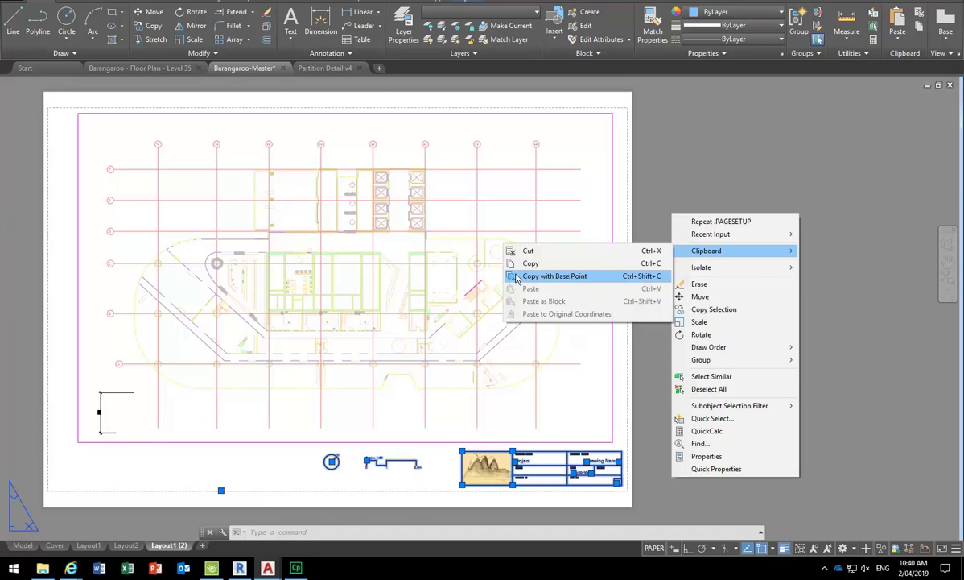
pyautogui.click(558, 278)
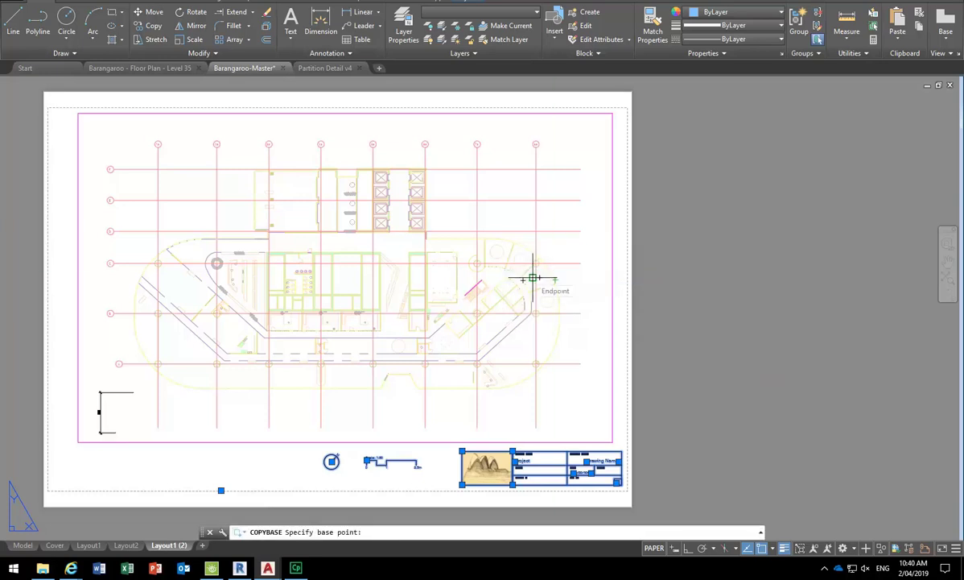
pyautogui.write('0,0')
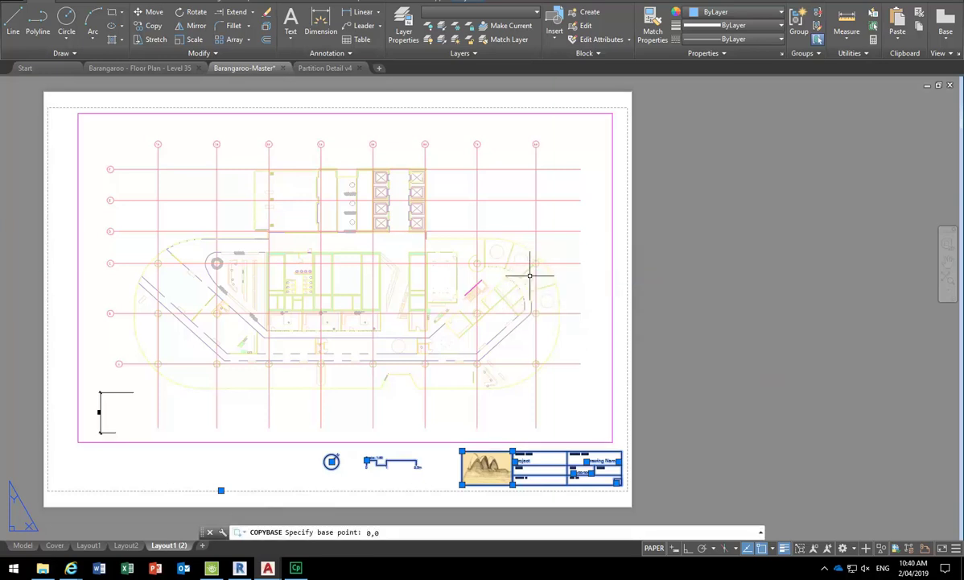
pyautogui.press('Return')
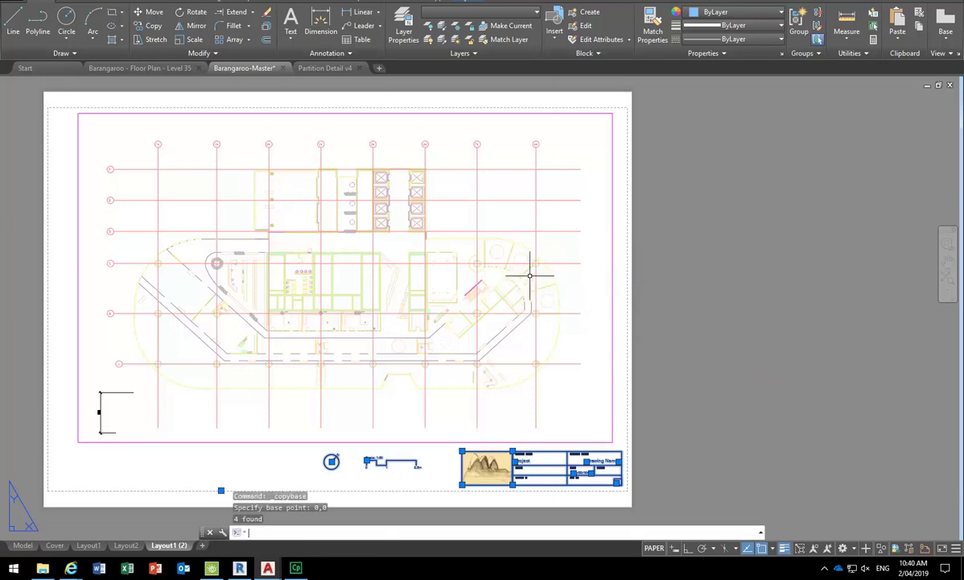
# Erase the old title block, scale bar and north arrow from Layout2.
pyautogui.click(126, 545)
pyautogui.moveTo(306, 379); pyautogui.dragTo(286, 323, button='middle')
pyautogui.click(226, 406)
pyautogui.click(554, 456)
pyautogui.press('Delete')
pyautogui.moveTo(575, 290); pyautogui.dragTo(551, 325, button='middle')
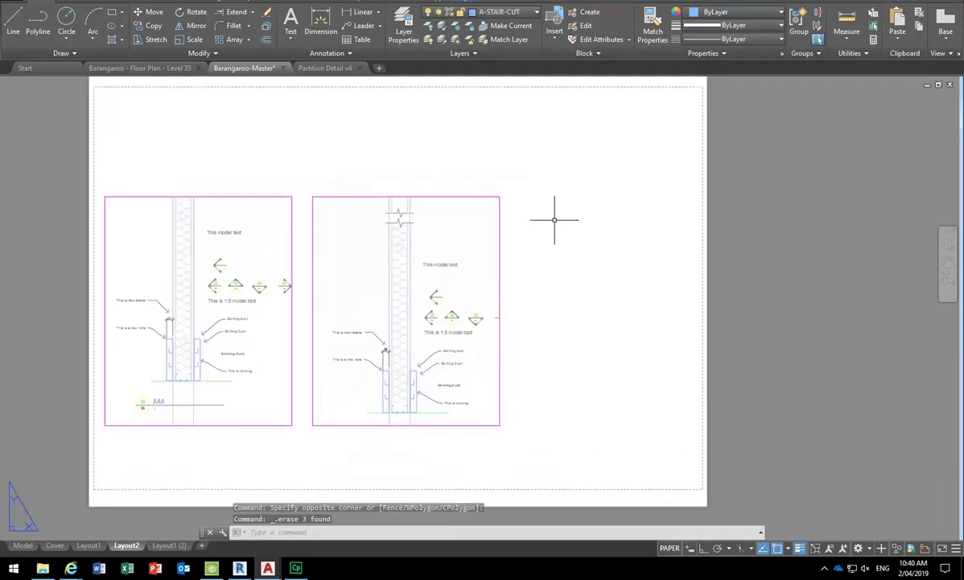
# Paste the copied title block, logo, scale bar and north arrow onto Layout2 at insertion point 0,0.
pyautogui.rightClick(556, 221)
pyautogui.moveTo(590, 263)
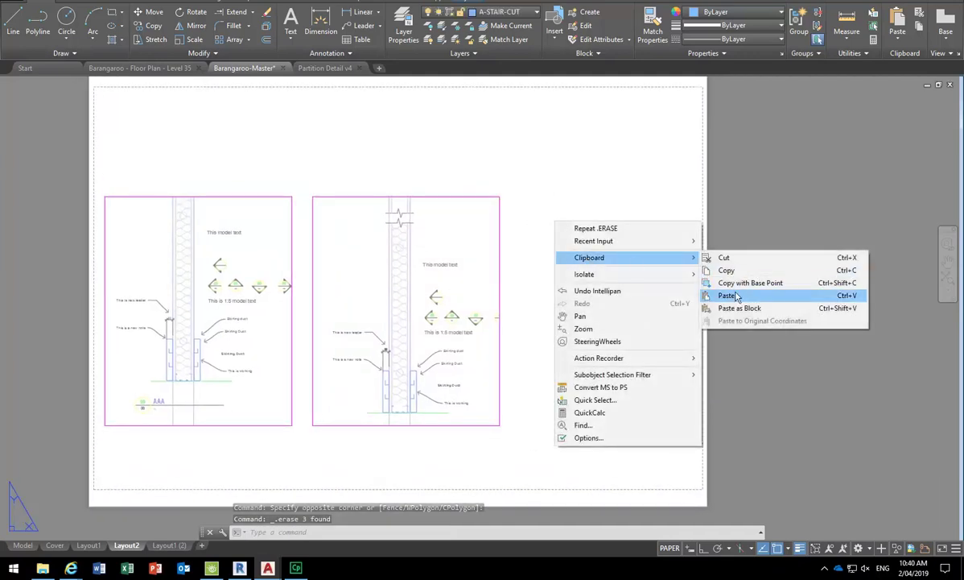
pyautogui.click(727, 295)
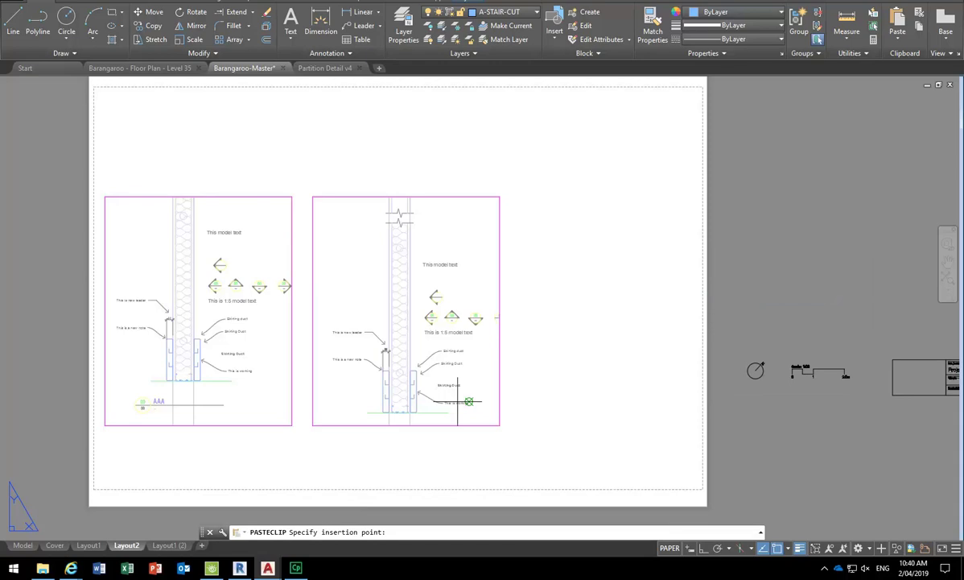
pyautogui.write('0,0')
pyautogui.press('Return')
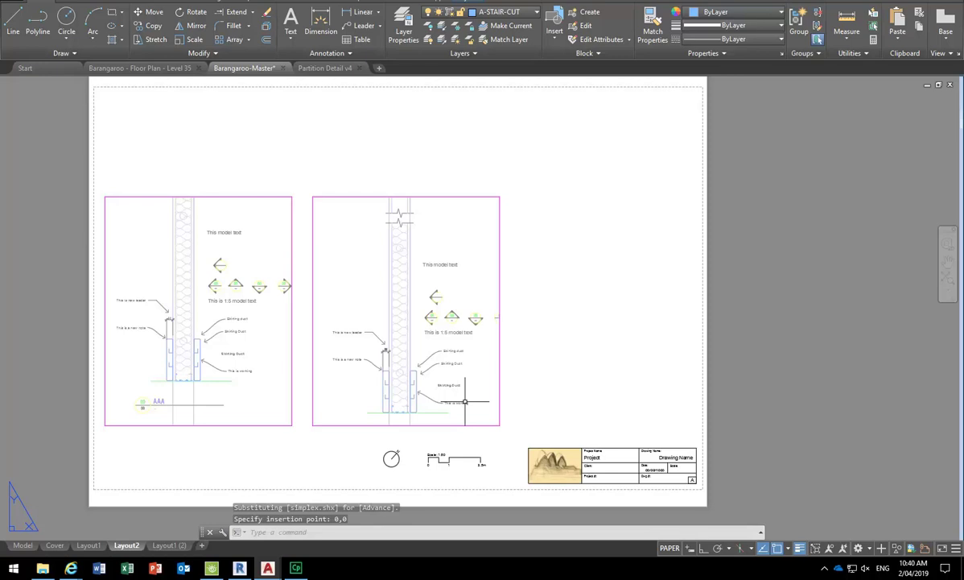
# Fit the whole sheet in view on Layout2 and Layout1 (2), and compare the title block positions between them.
pyautogui.write('z')
pyautogui.press('Return')
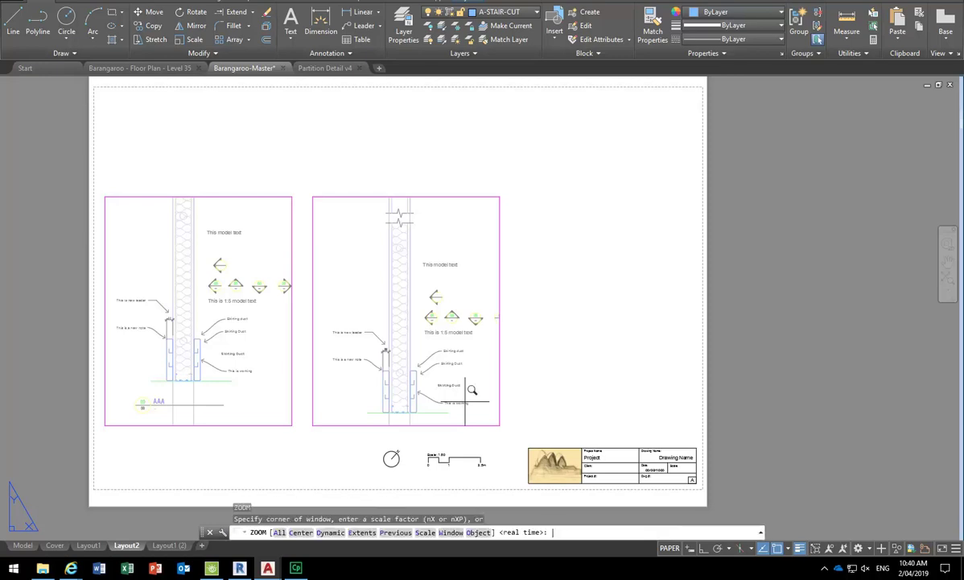
pyautogui.write('a')
pyautogui.press('Return')
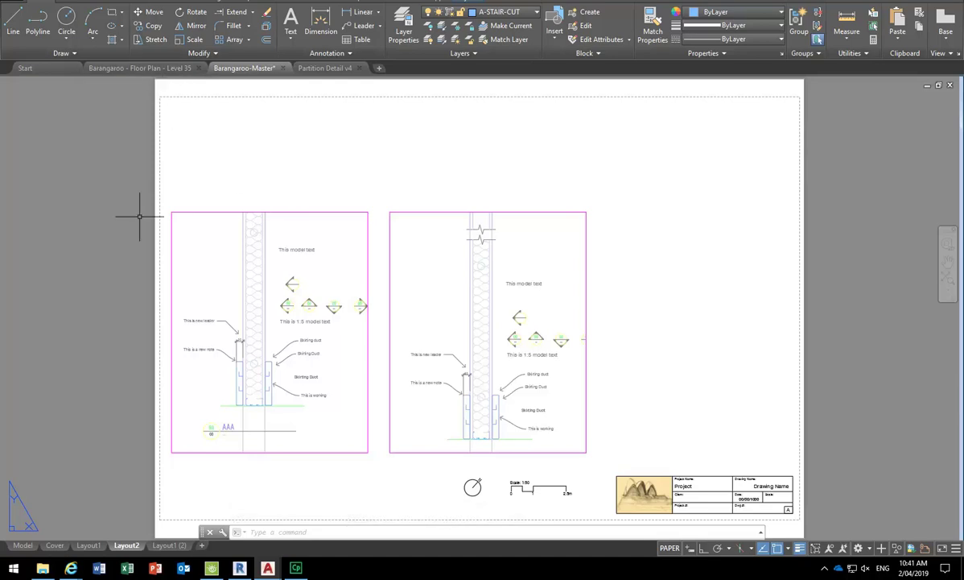
pyautogui.moveTo(170, 548)
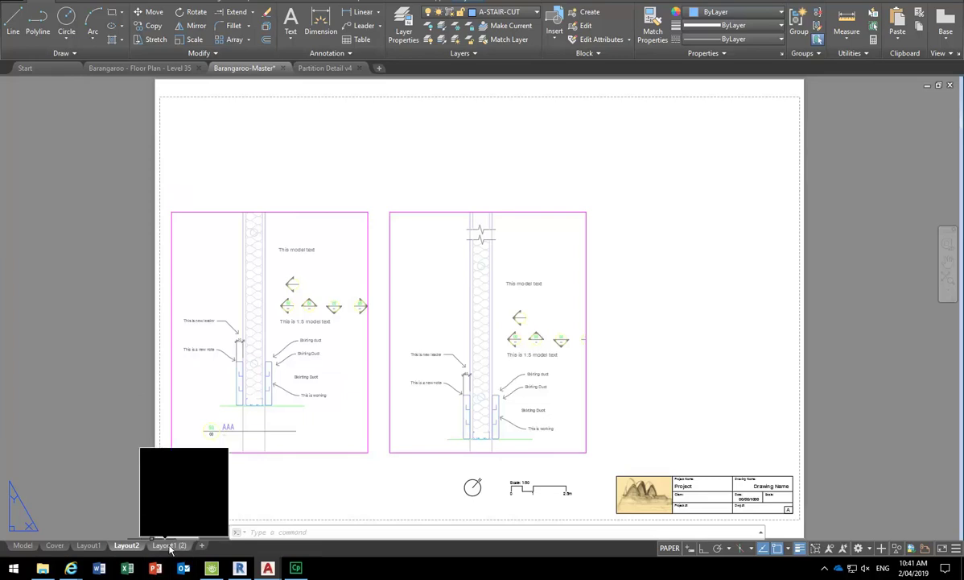
pyautogui.click(165, 548)
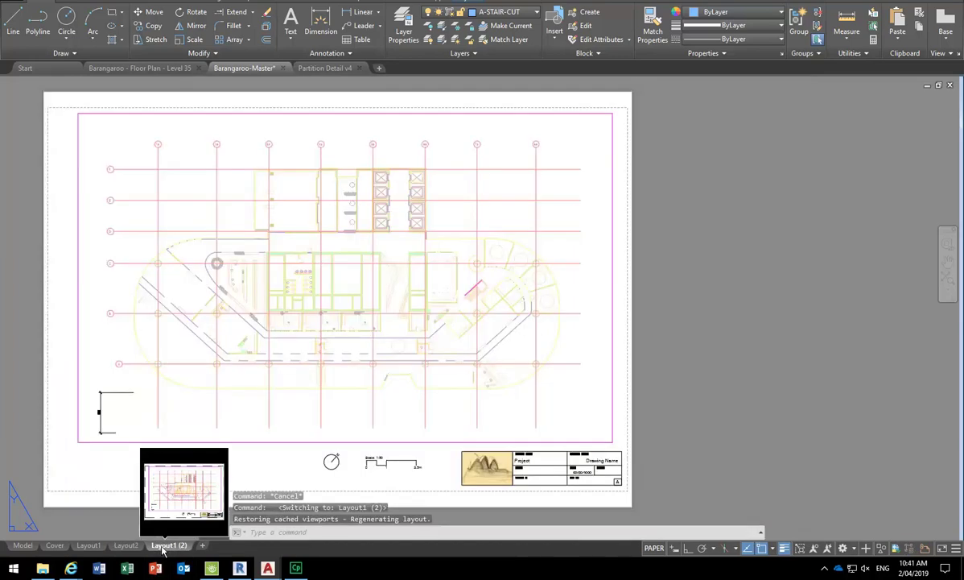
pyautogui.write('z')
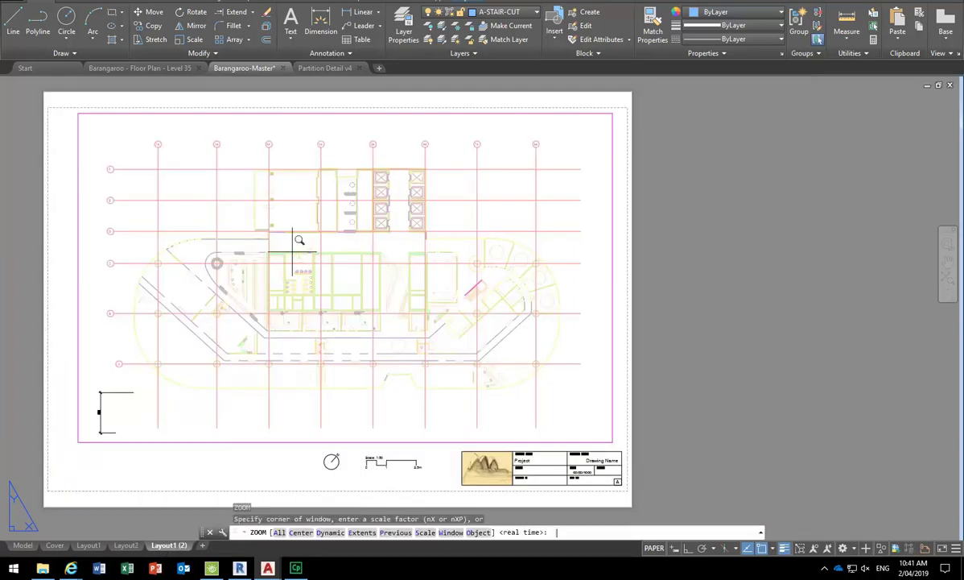
pyautogui.press('Return')
pyautogui.write('a')
pyautogui.press('Return')
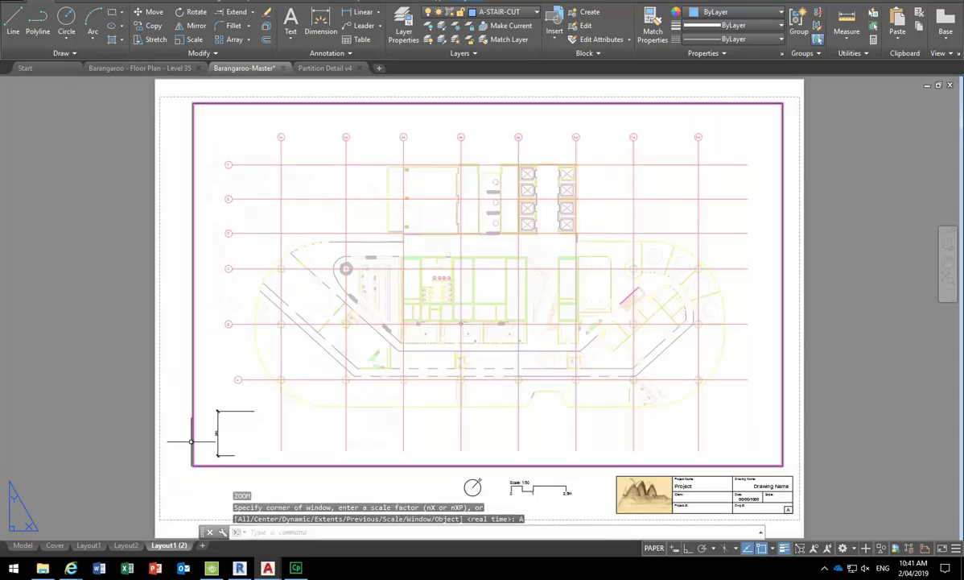
pyautogui.click(125, 546)
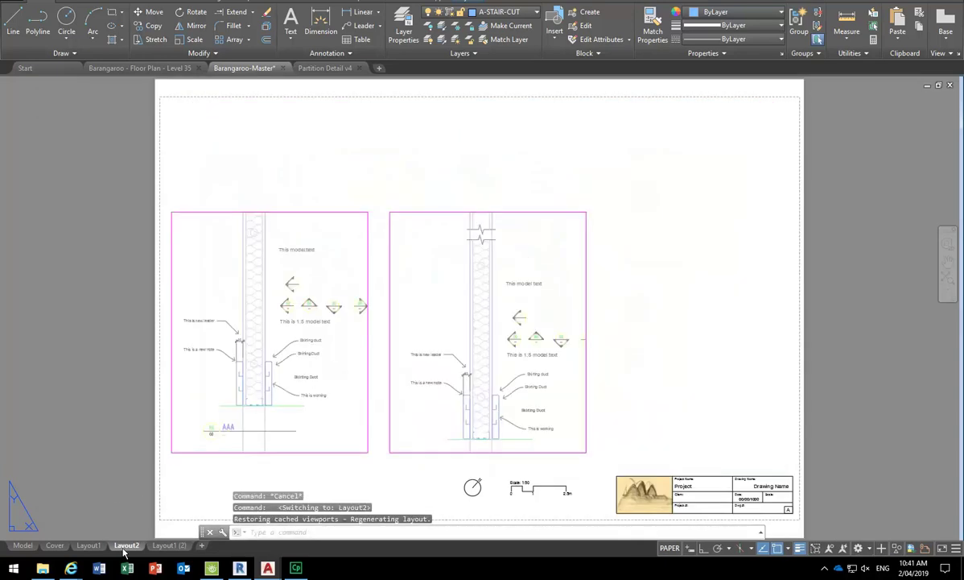
pyautogui.click(169, 545)
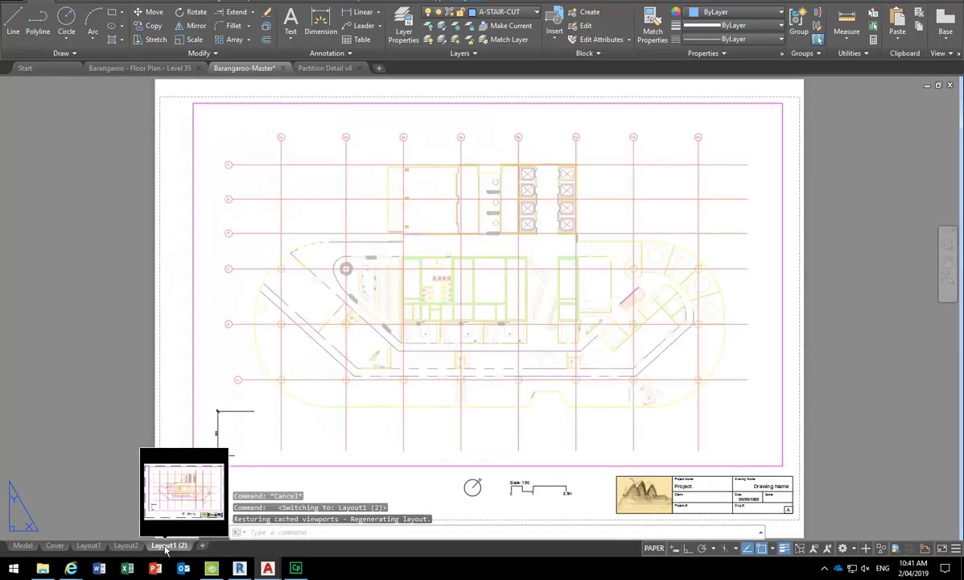
# Switch back and forth between Layout2 and Layout1 (2) to check that their title blocks, scale bars and north arrows line up.
pyautogui.click(123, 546)
pyautogui.click(167, 546)
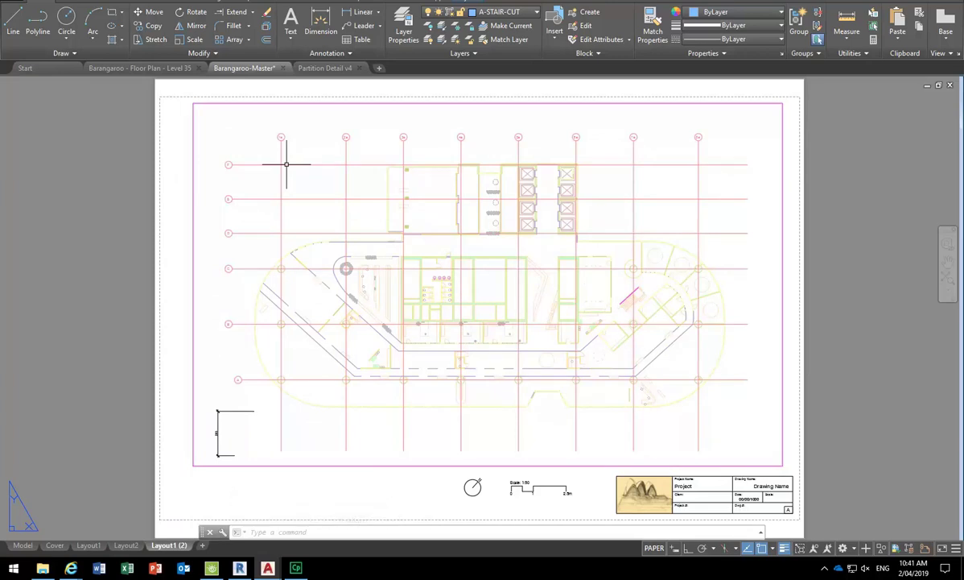
pyautogui.click(127, 545)
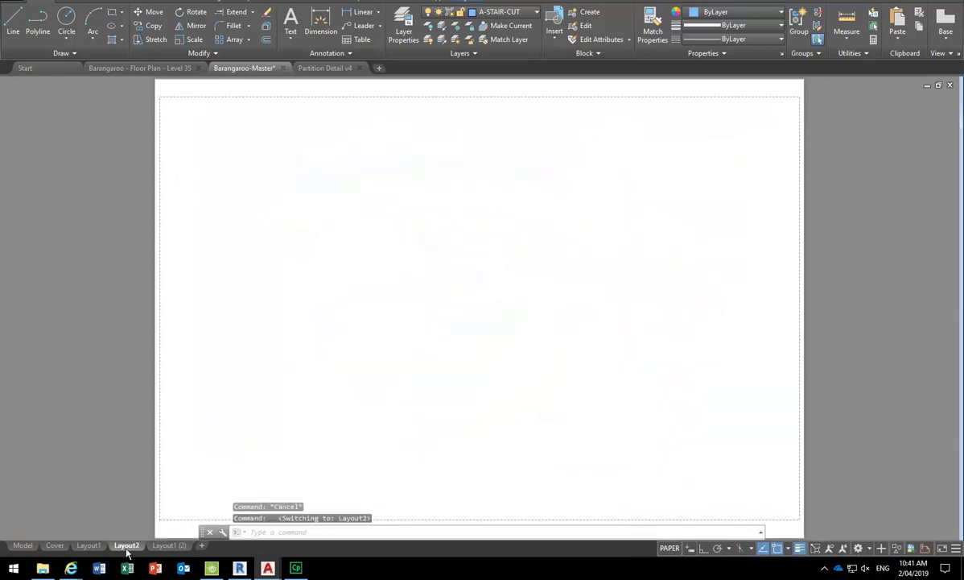
pyautogui.click(163, 545)
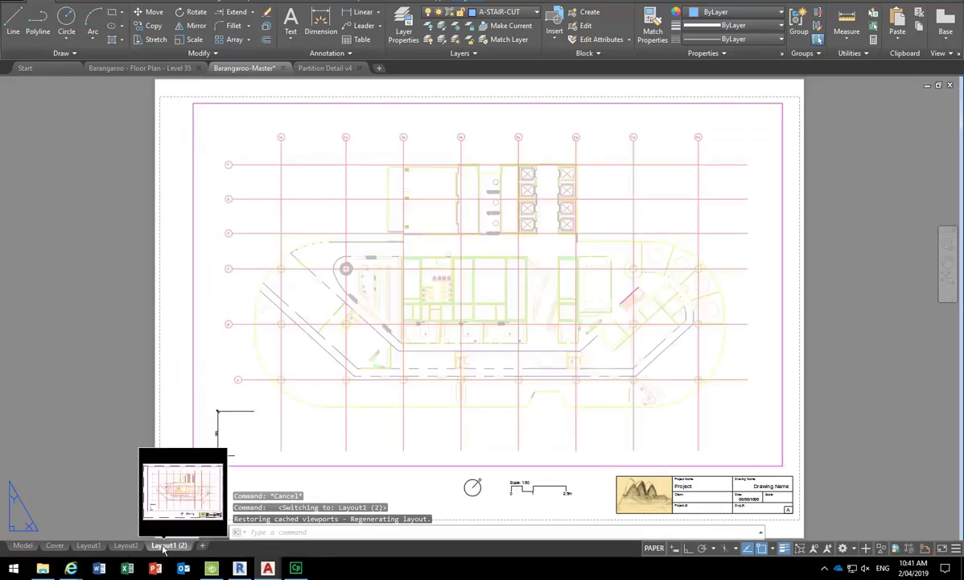
pyautogui.click(126, 544)
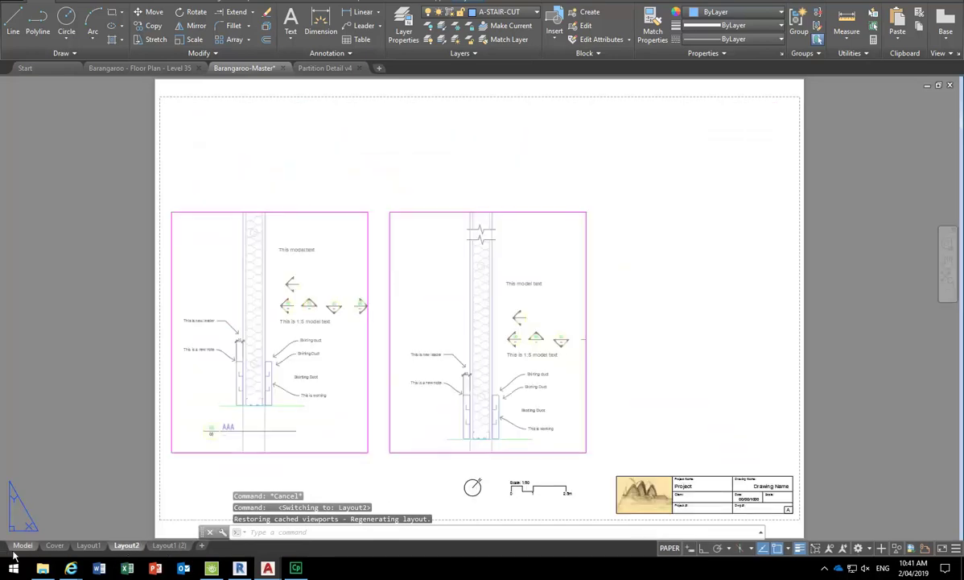
# View the overall floor plan and partition detail in model space.
pyautogui.click(23, 545)
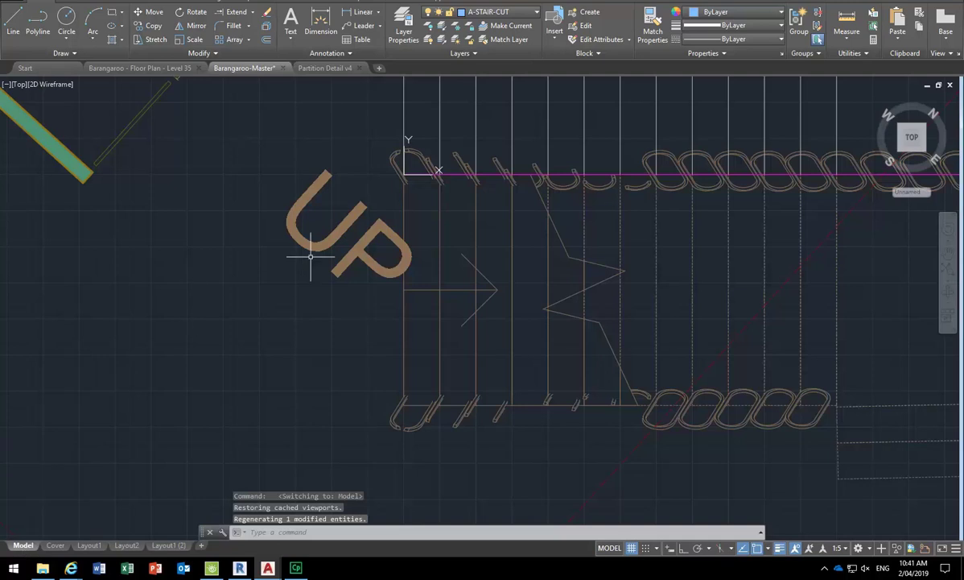
pyautogui.scroll(-5, 283, 267)
pyautogui.scroll(-8, 290, 292)
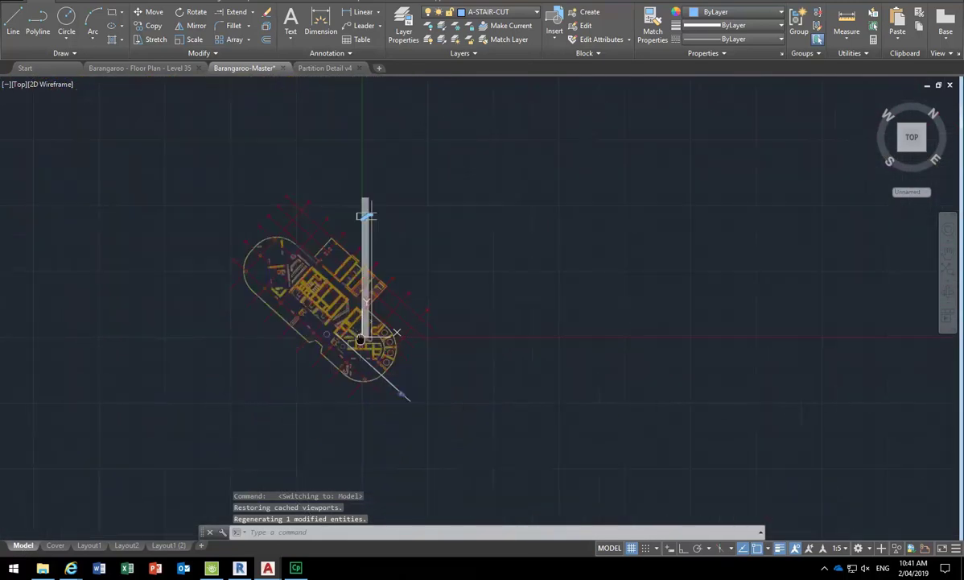
pyautogui.press('Escape')
pyautogui.press('Escape')
pyautogui.press('Escape')
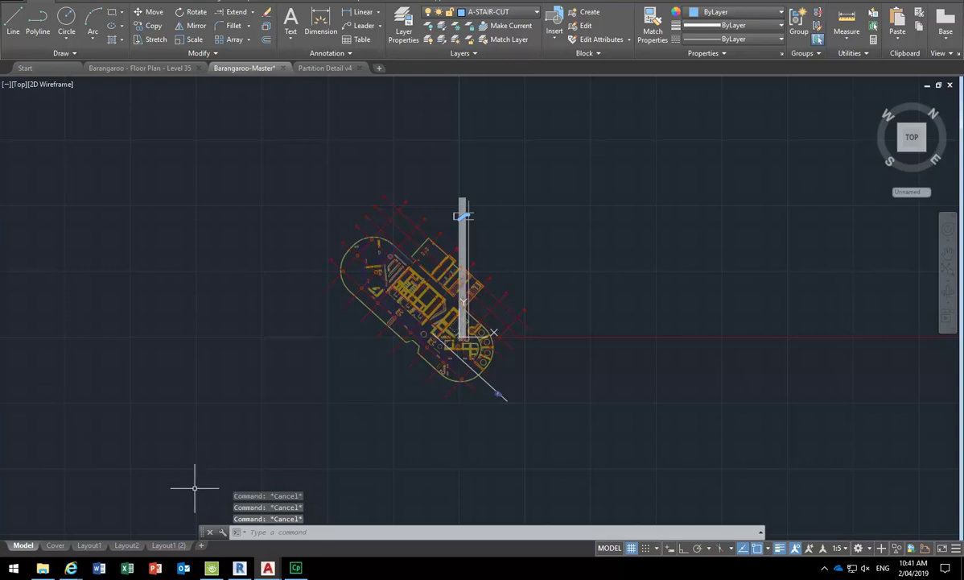
# Erase the north arrow from Layout2.
pyautogui.click(136, 546)
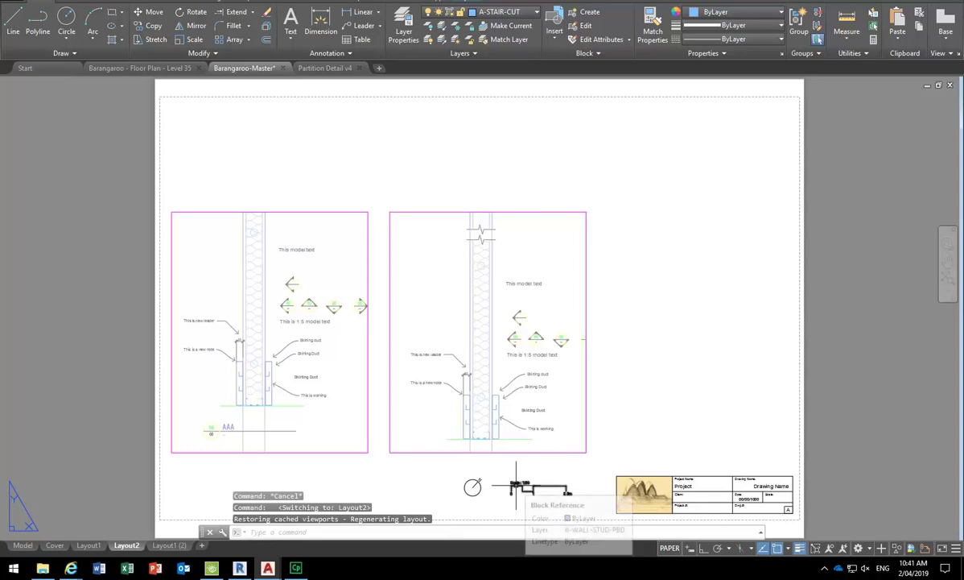
pyautogui.scroll(5, 516, 483)
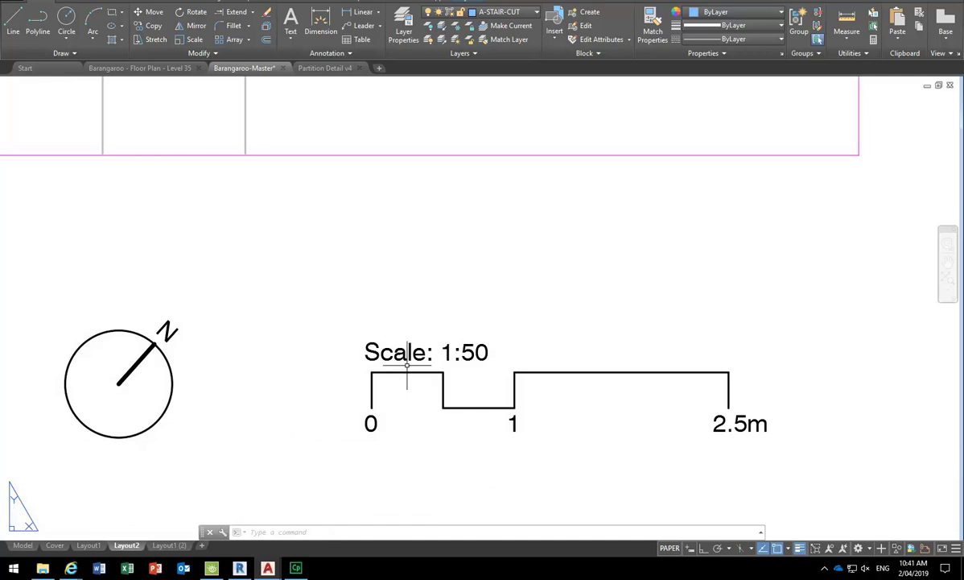
pyautogui.click(137, 363)
pyautogui.press('Delete')
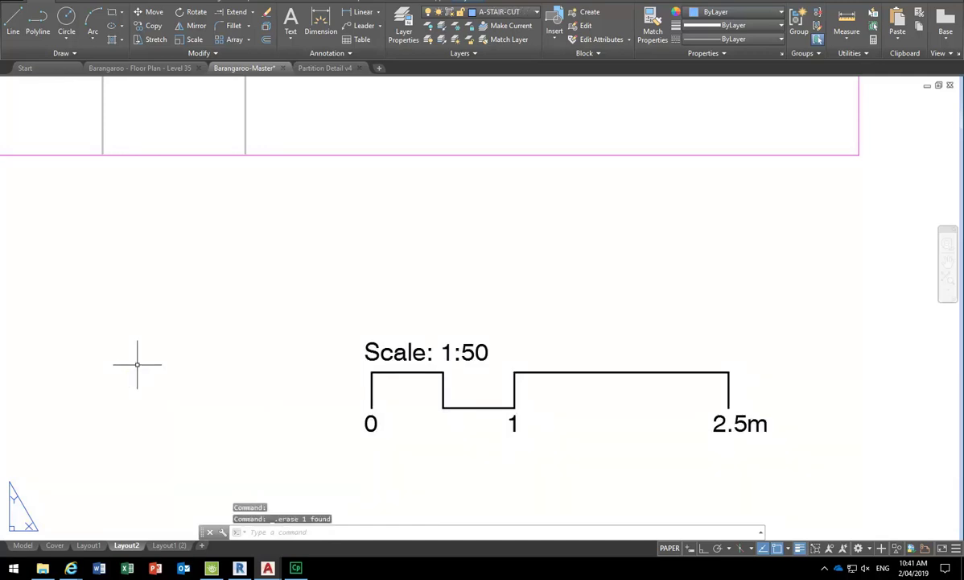
# Write the Layout2 scale bar block out as CC_SCALE-50.dwg in the AutoCAD Library's 2019 Blocks folder, with millimetres as insert units.
pyautogui.moveTo(385, 320); pyautogui.dragTo(281, 293, button='middle')
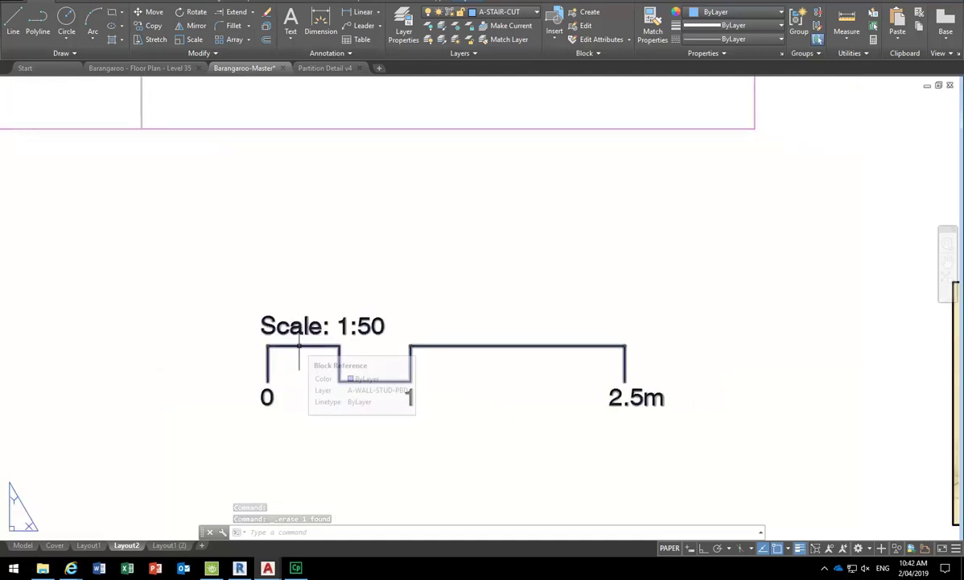
pyautogui.click(299, 346)
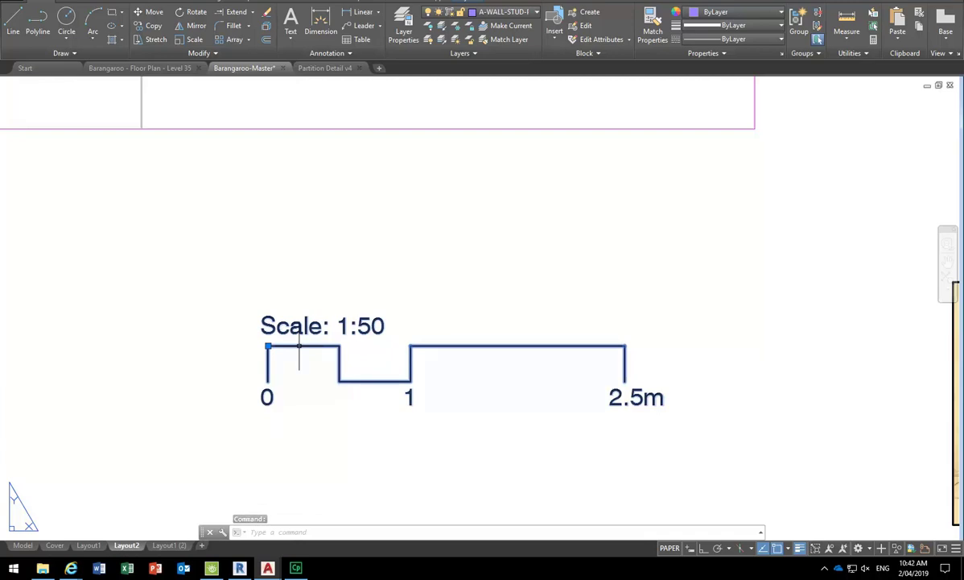
pyautogui.write('w')
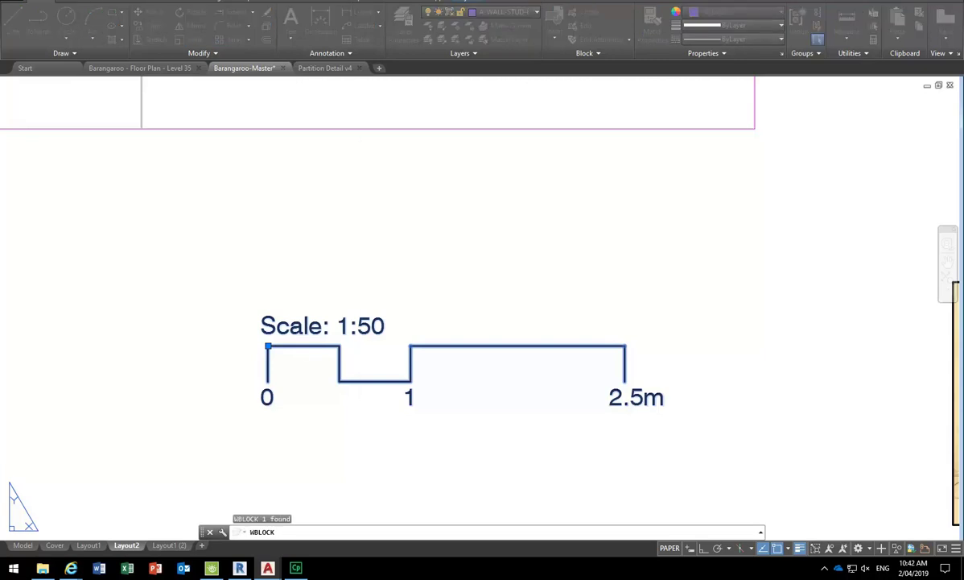
pyautogui.press('Return')
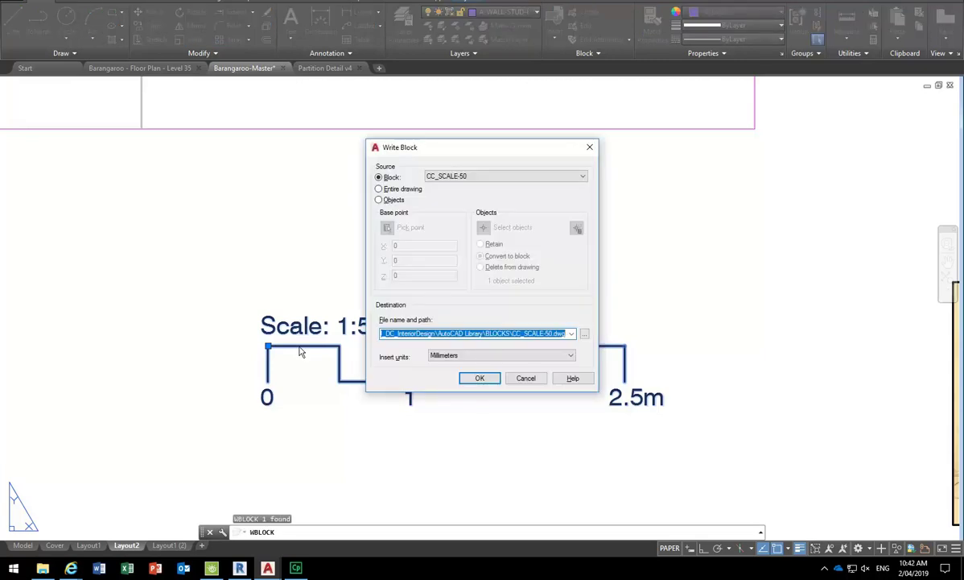
pyautogui.click(584, 334)
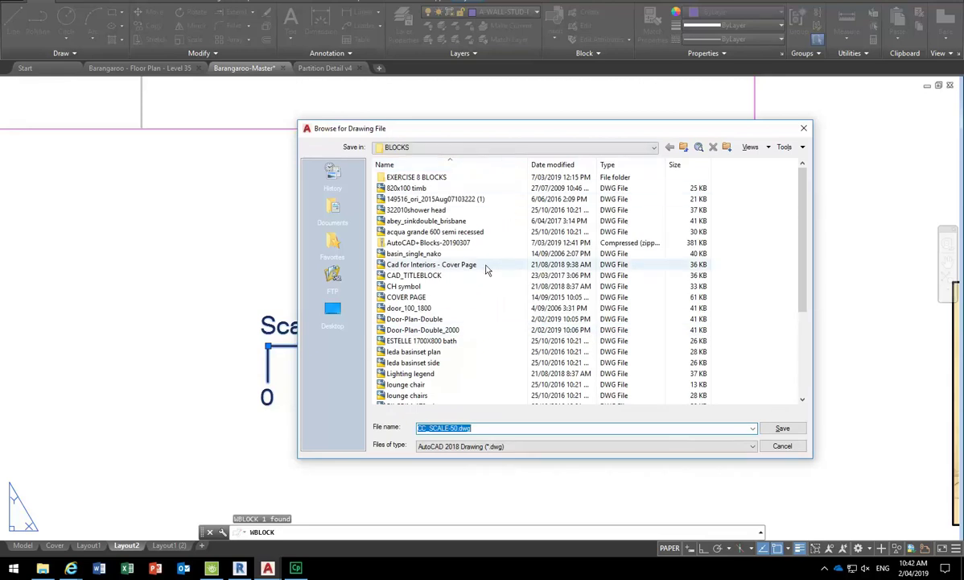
pyautogui.moveTo(518, 129); pyautogui.dragTo(434, 104)
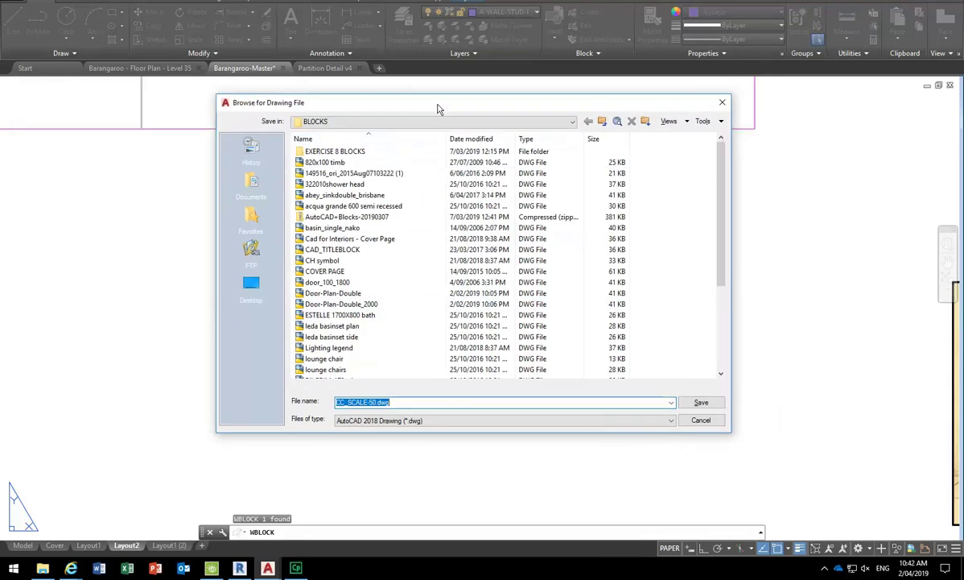
pyautogui.click(601, 121)
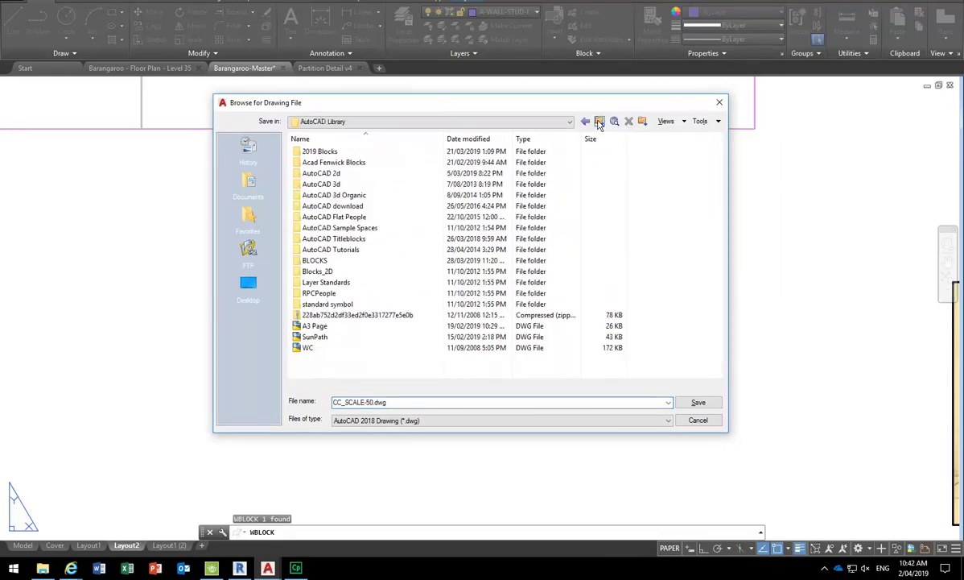
pyautogui.doubleClick(319, 151)
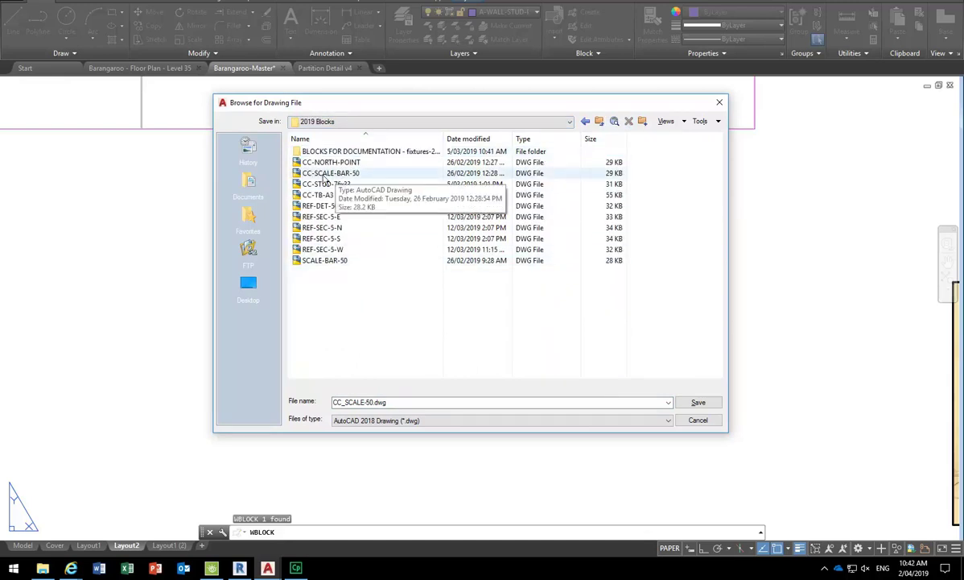
pyautogui.click(697, 402)
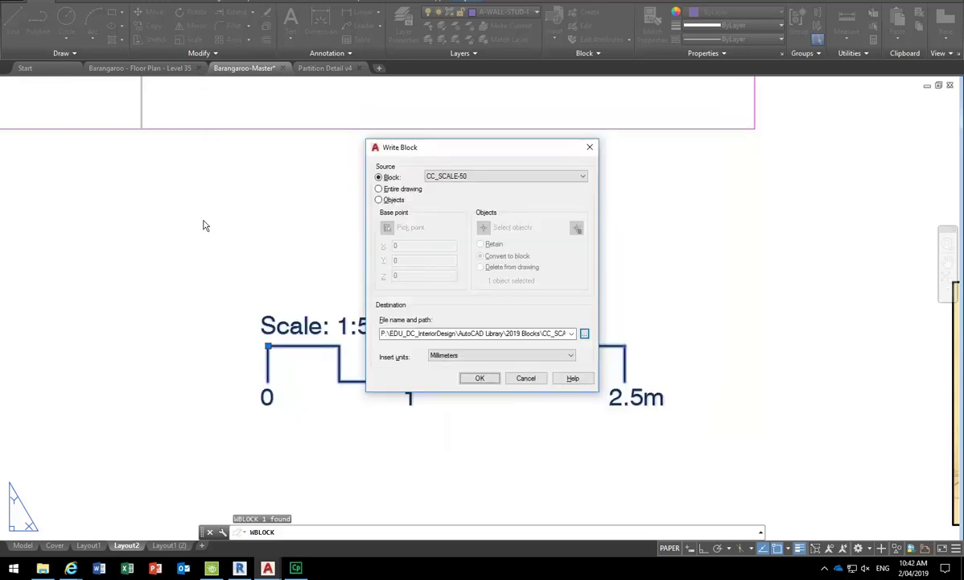
pyautogui.click(475, 381)
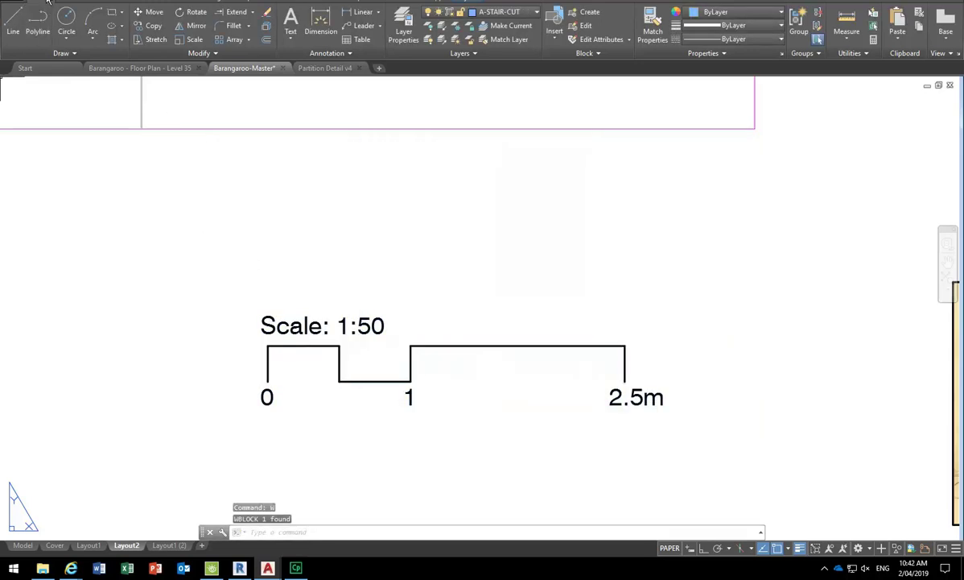
# Open the SCALE-BAR-50 drawing from EDU_DC_InteriorDesign > AutoCAD Library > 2019 Blocks on the P: drive, with the window maximized.
pyautogui.click(42, 6)
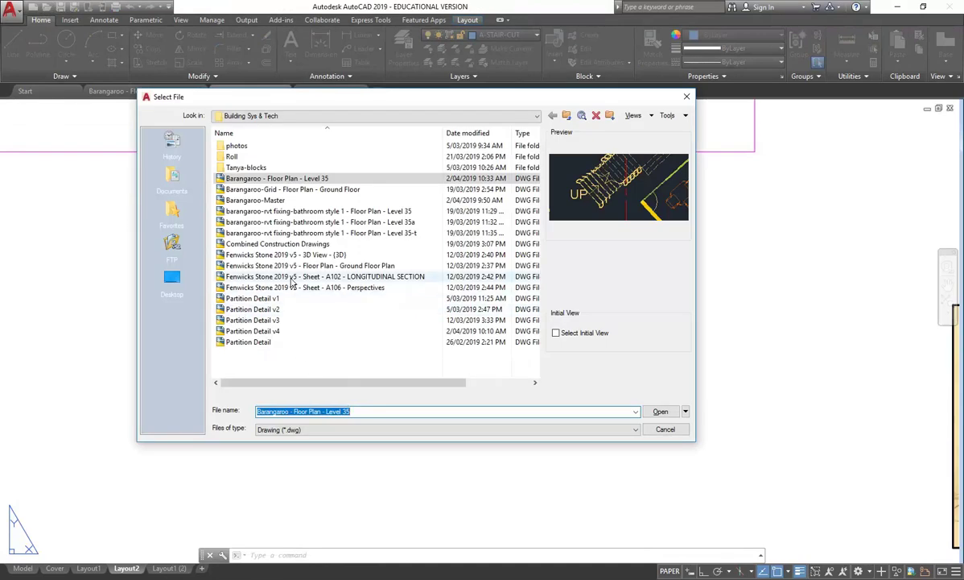
pyautogui.click(285, 372)
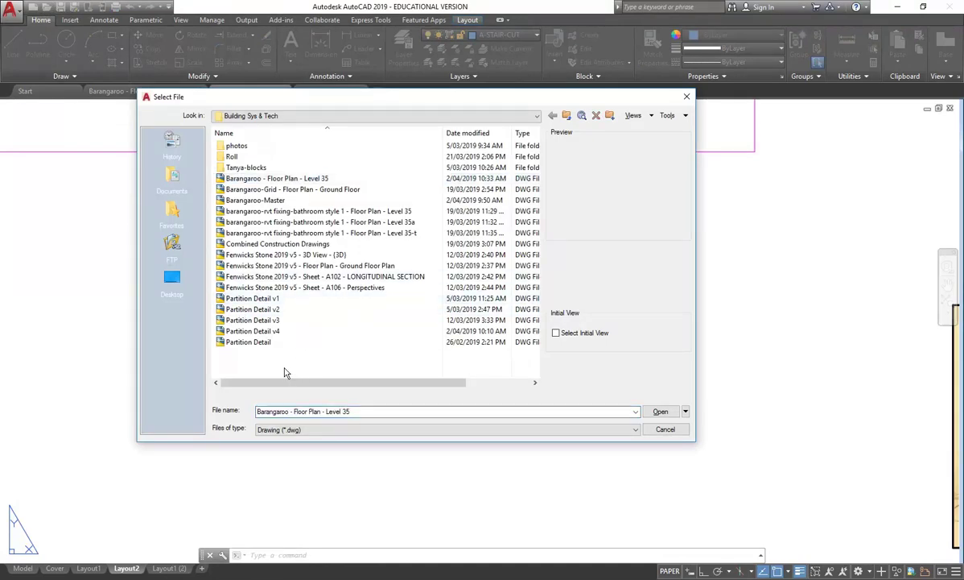
pyautogui.click(297, 116)
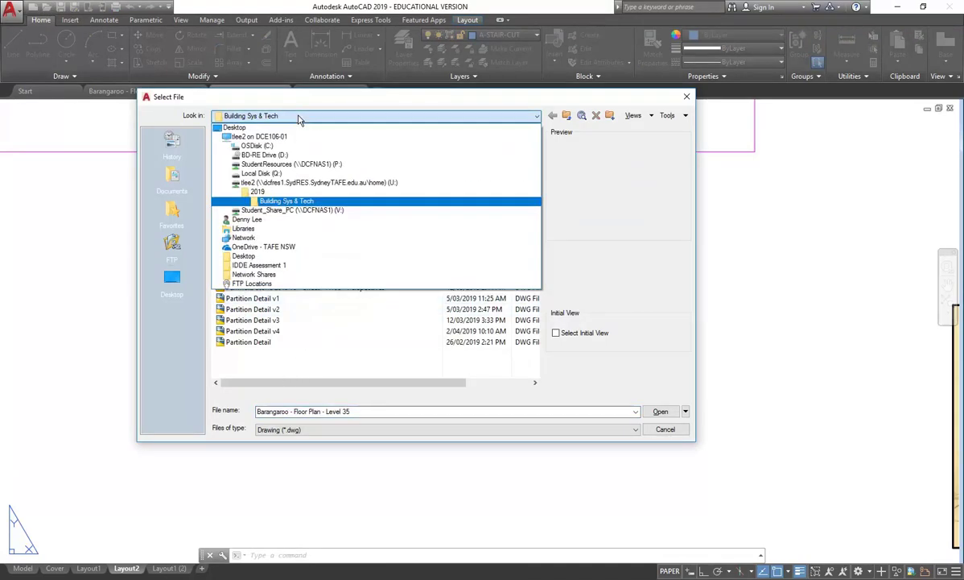
pyautogui.click(287, 165)
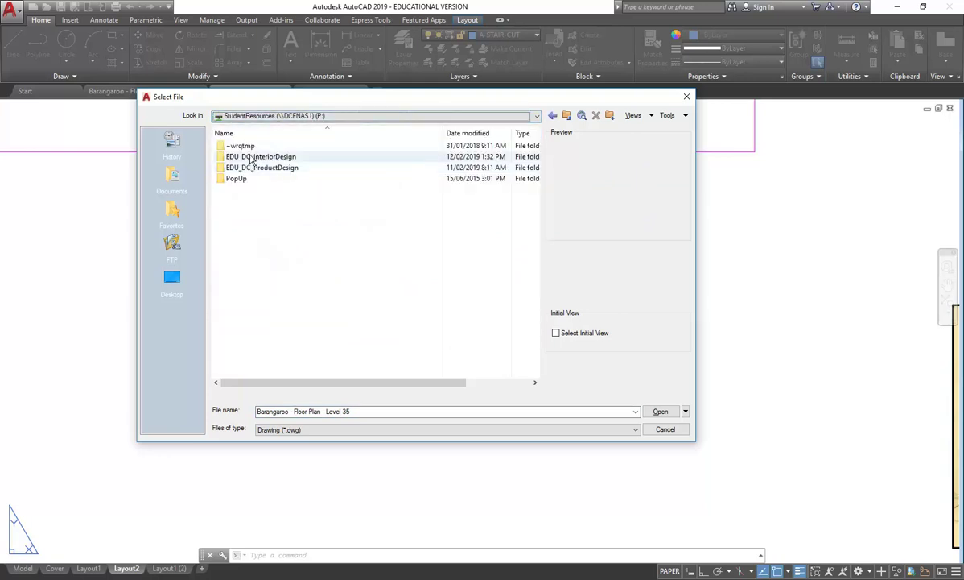
pyautogui.doubleClick(251, 157)
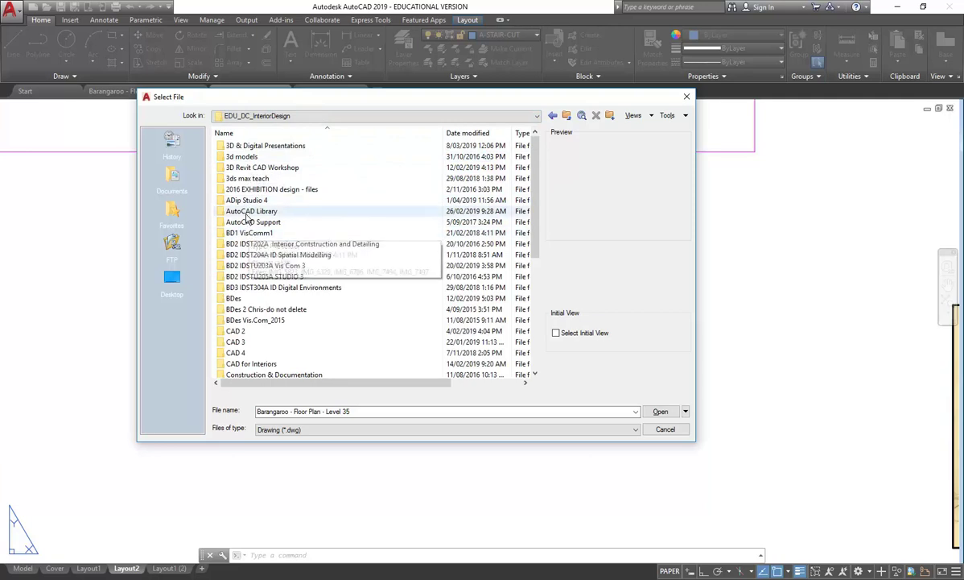
pyautogui.doubleClick(246, 212)
pyautogui.doubleClick(231, 145)
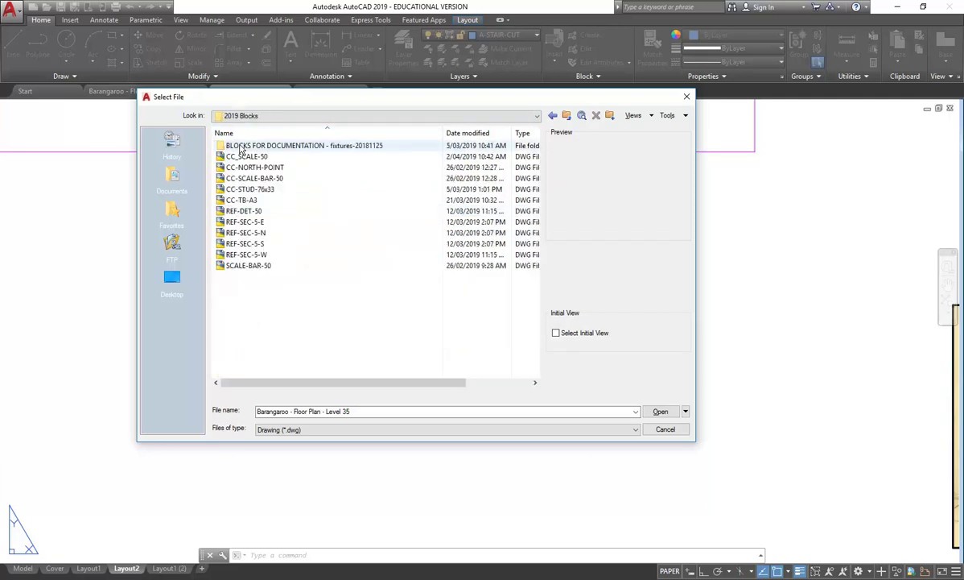
pyautogui.click(236, 267)
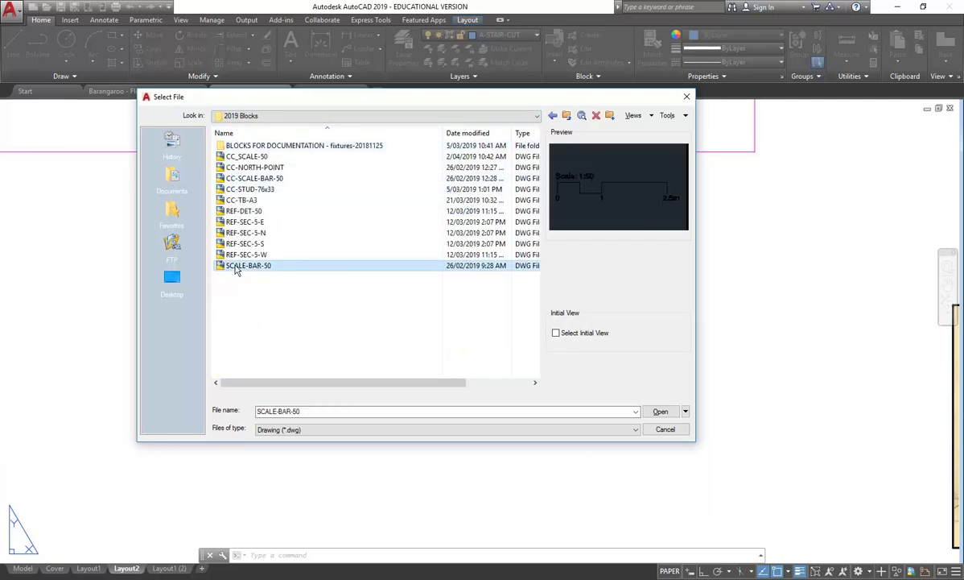
pyautogui.doubleClick(236, 268)
pyautogui.press('super+Down')
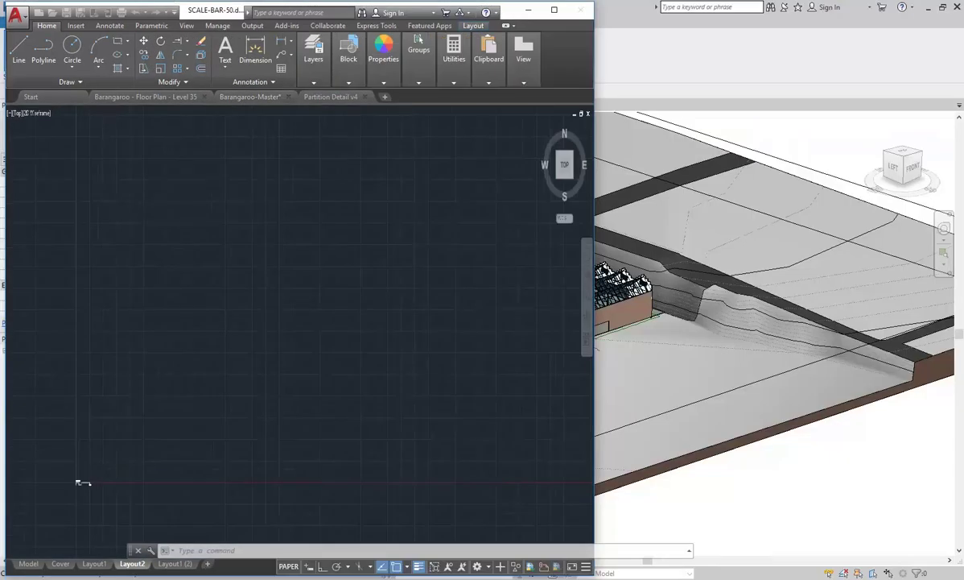
pyautogui.click(554, 10)
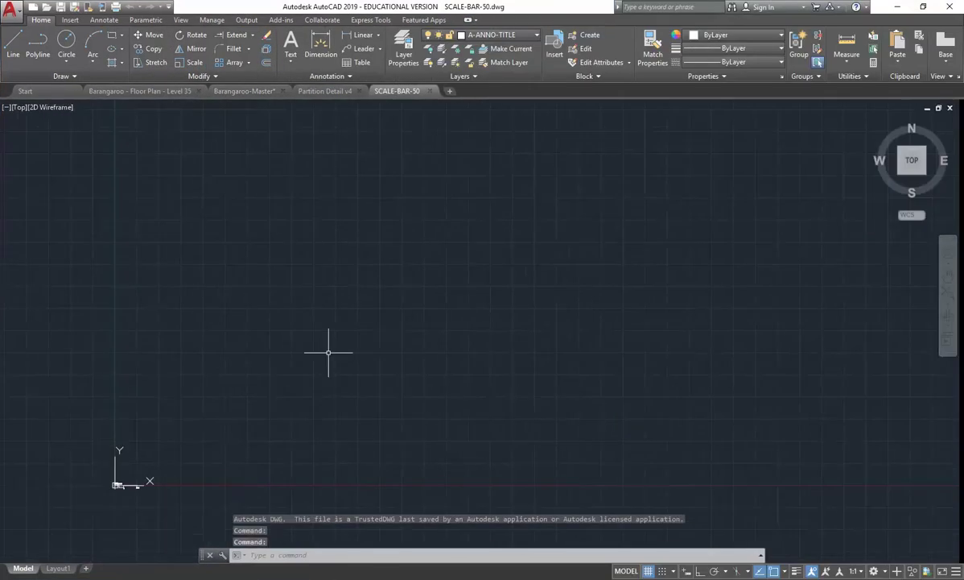
# Change the scale bar's title text to "Scale: 1:5".
pyautogui.middleClick(280, 349)
pyautogui.middleClick(280, 348)
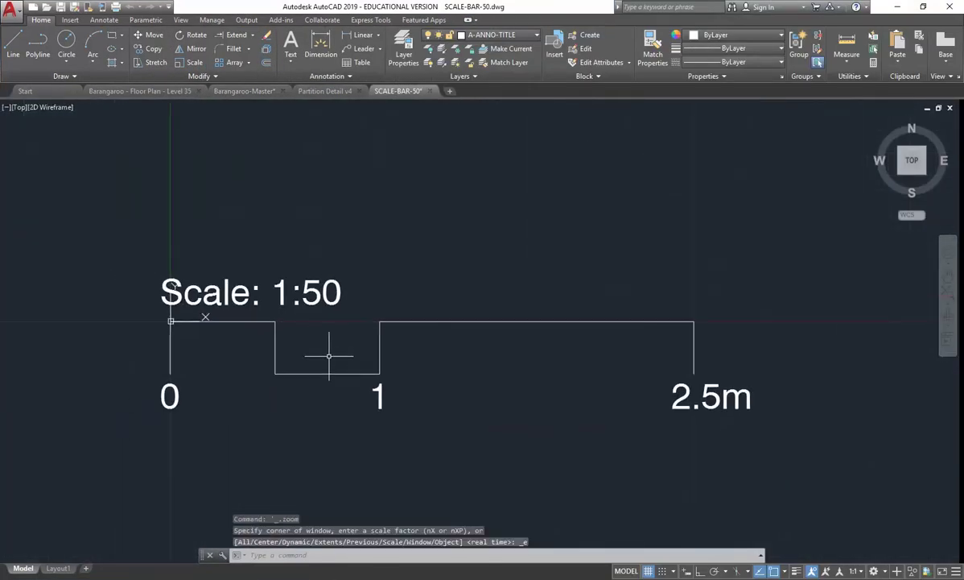
pyautogui.scroll(2, 328, 354)
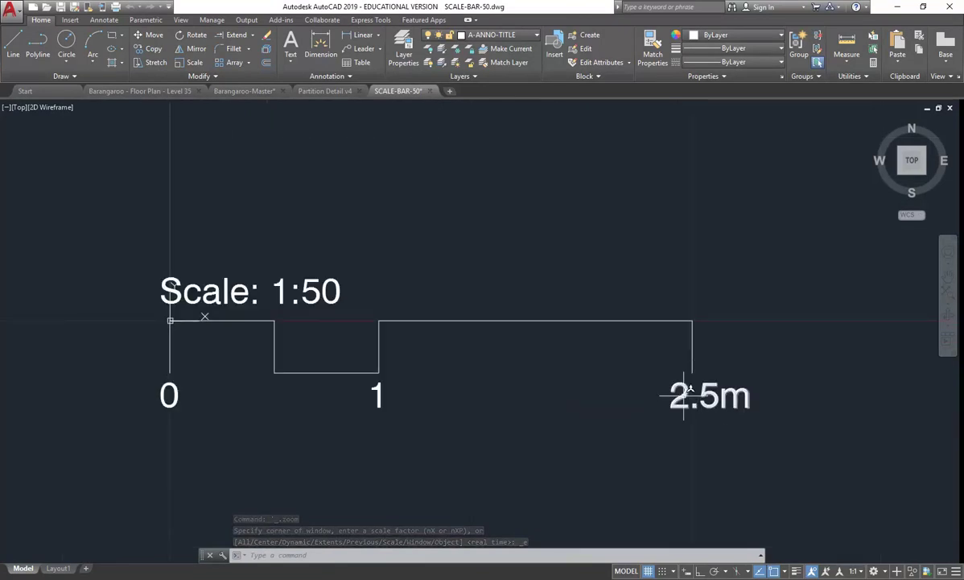
pyautogui.moveTo(683, 395)
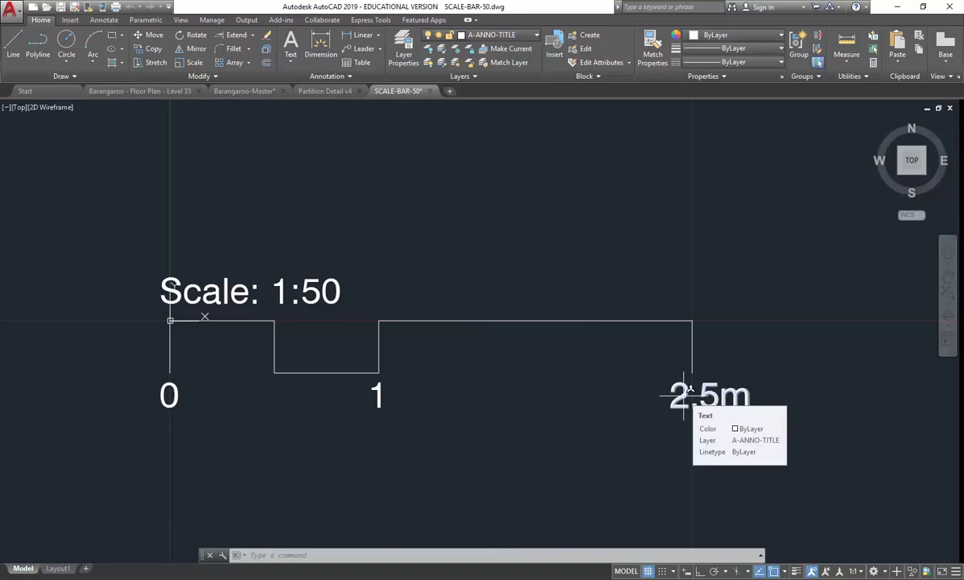
pyautogui.doubleClick(317, 295)
pyautogui.moveTo(320, 307); pyautogui.dragTo(350, 299)
pyautogui.press('Delete')
pyautogui.click(326, 230)
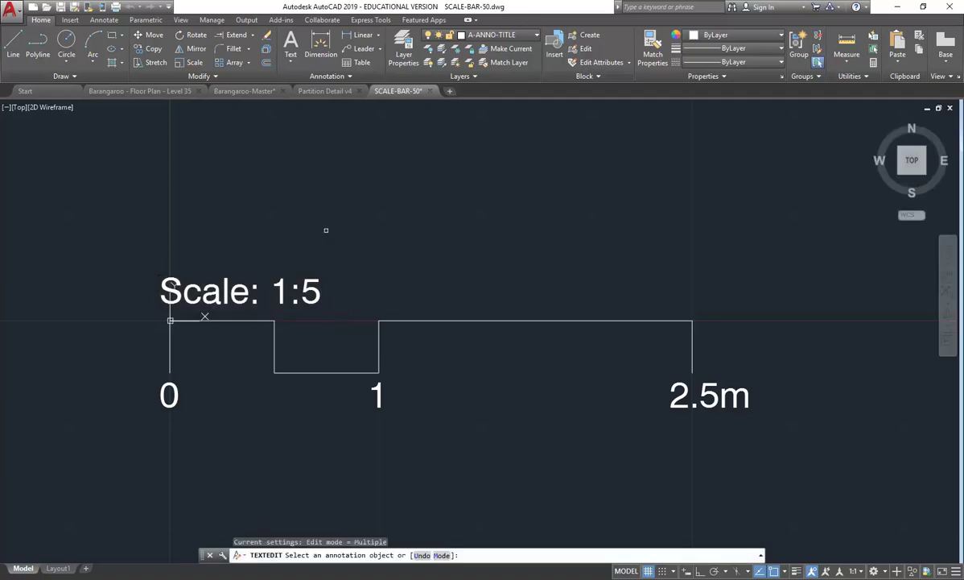
pyautogui.rightClick(386, 429)
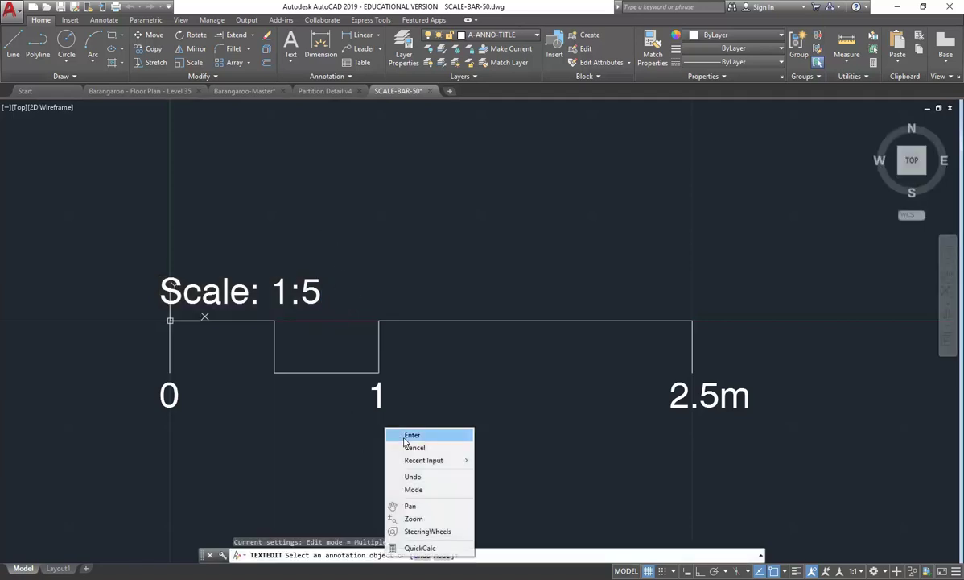
pyautogui.click(404, 439)
# Change the scale bar's middle label, below the end of the notch, to 0.1.
pyautogui.doubleClick(379, 396)
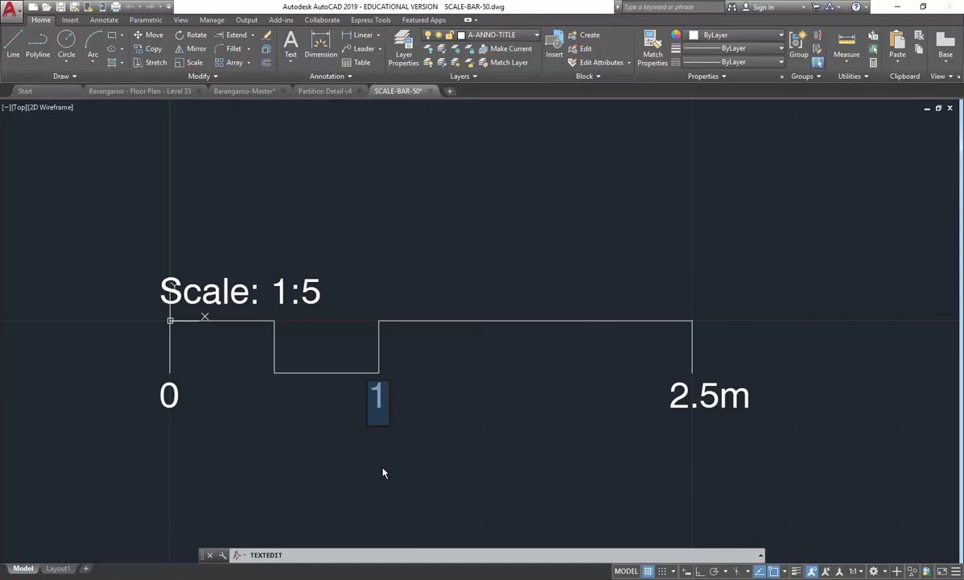
pyautogui.write('0.')
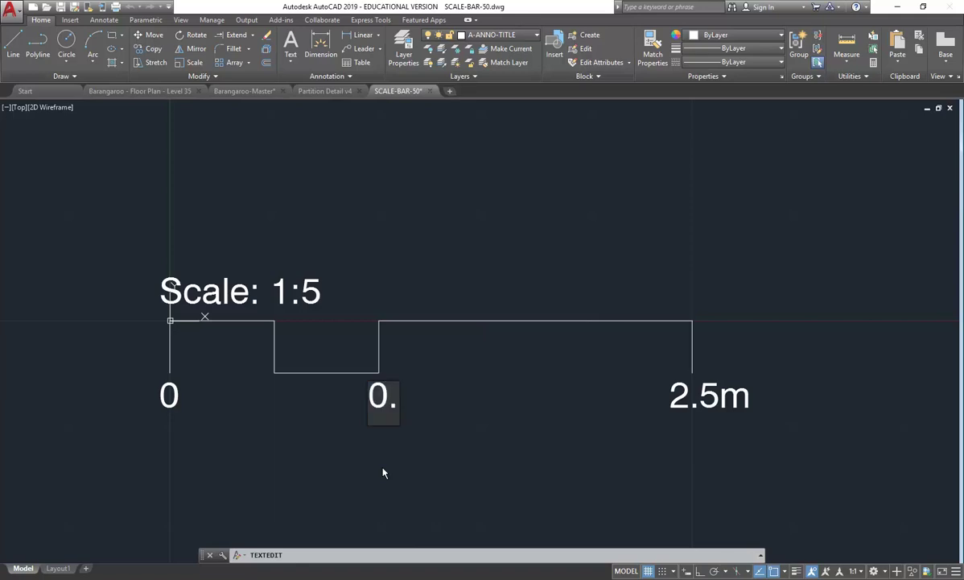
pyautogui.write('1')
pyautogui.click(453, 452)
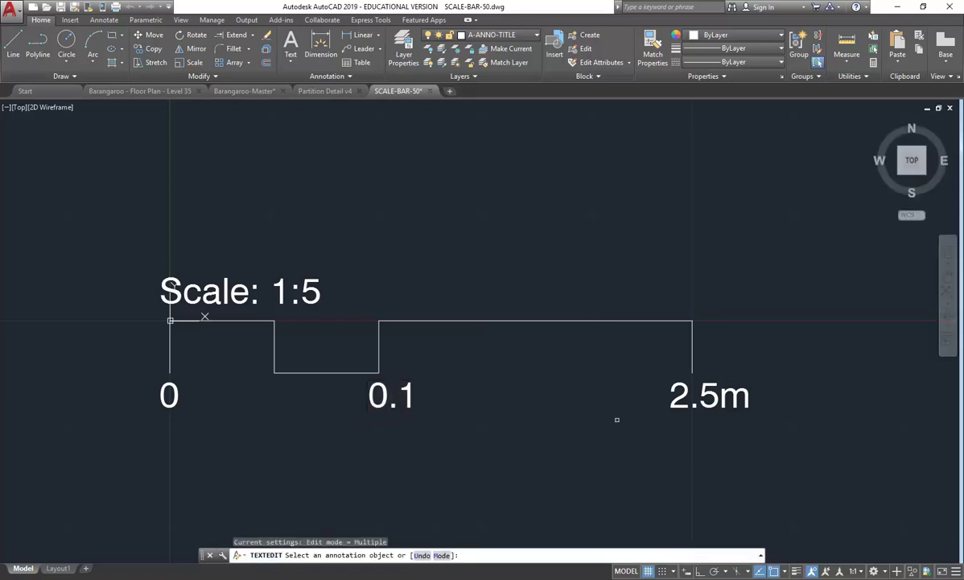
# Change the scale bar's end label to 0.25m and finish text editing.
pyautogui.click(682, 390)
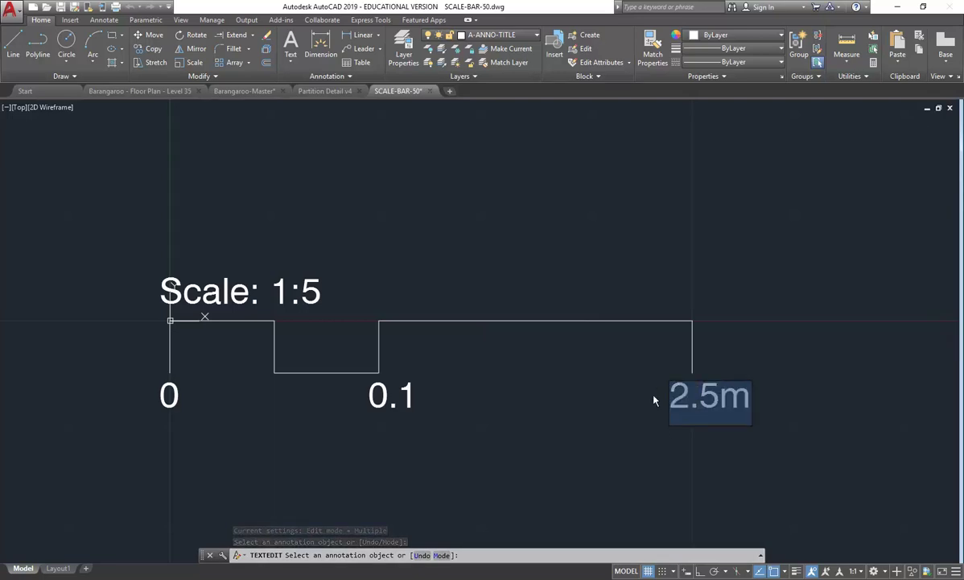
pyautogui.write('0.2')
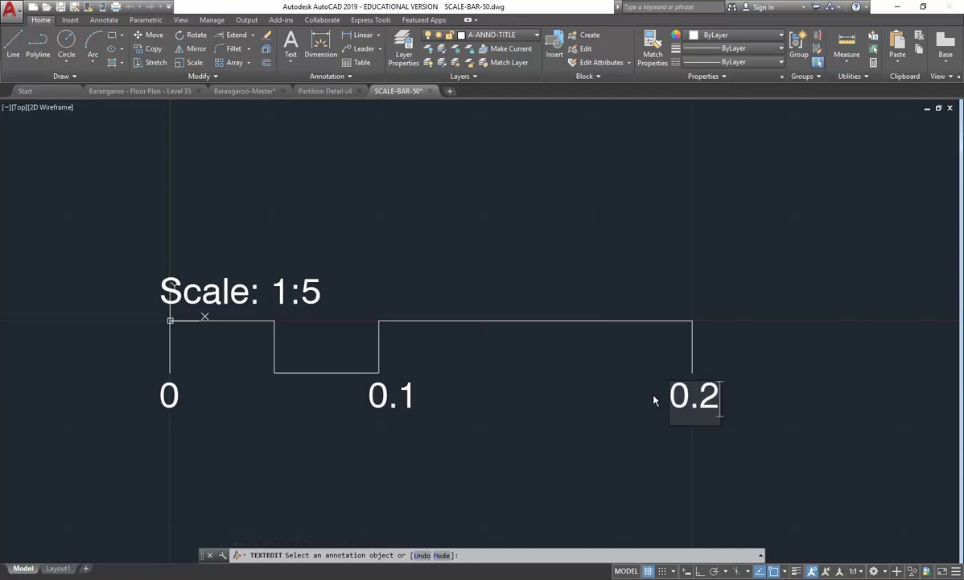
pyautogui.write('5M')
pyautogui.press('BackSpace')
pyautogui.write('m')
pyautogui.click(468, 400)
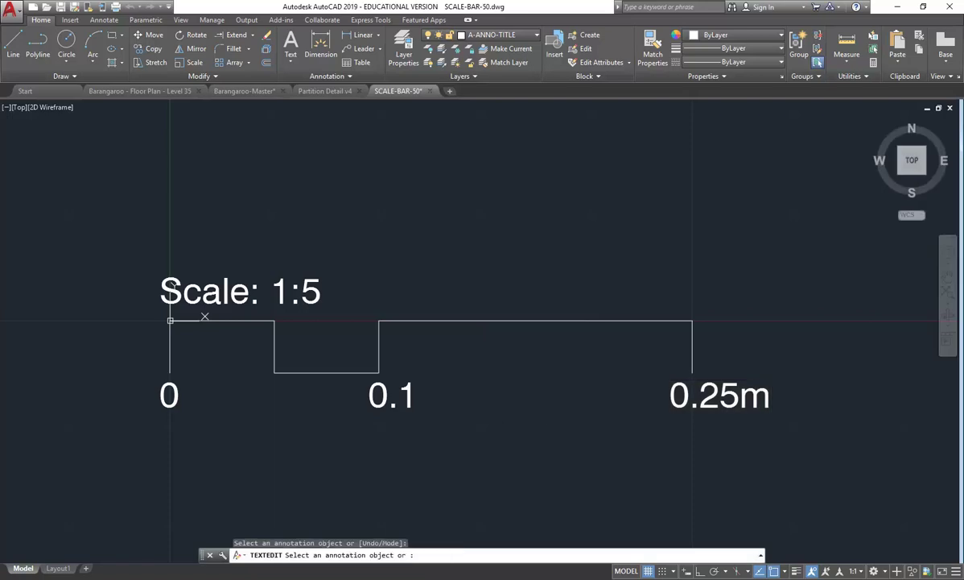
pyautogui.rightClick(565, 399)
pyautogui.click(584, 403)
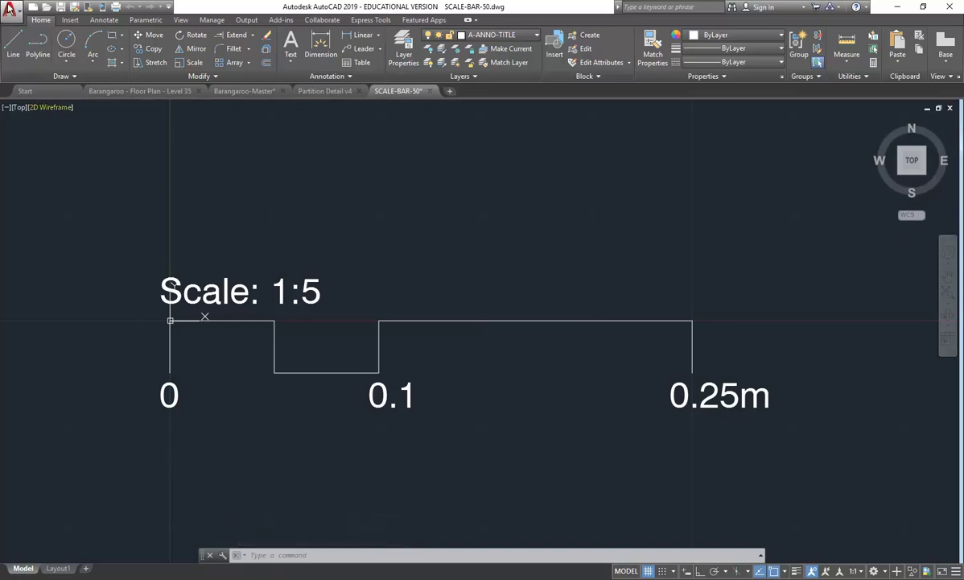
# Save the edited scale bar drawing as SCALE-BAR-5 in the 2019 Blocks folder and close it.
pyautogui.click(9, 8)
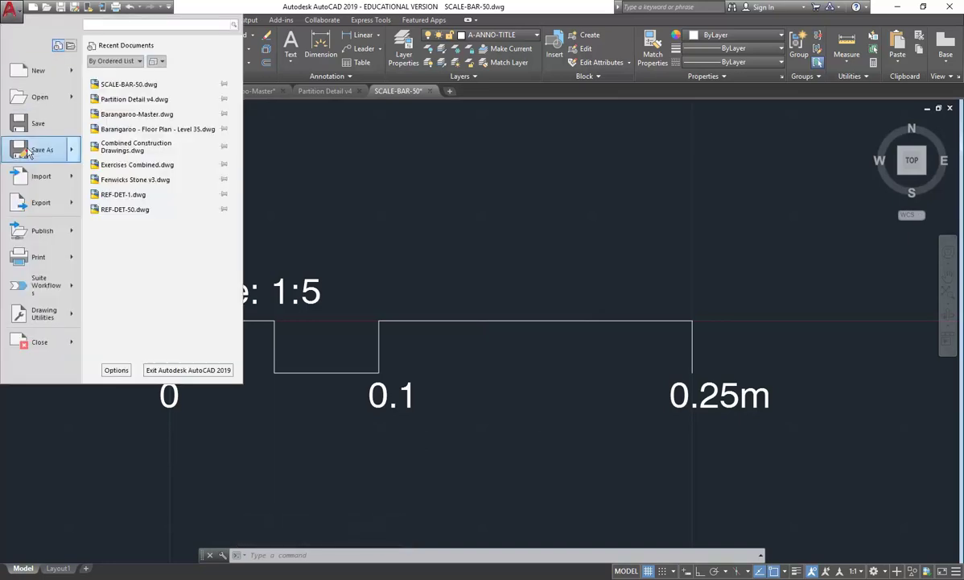
pyautogui.moveTo(28, 153)
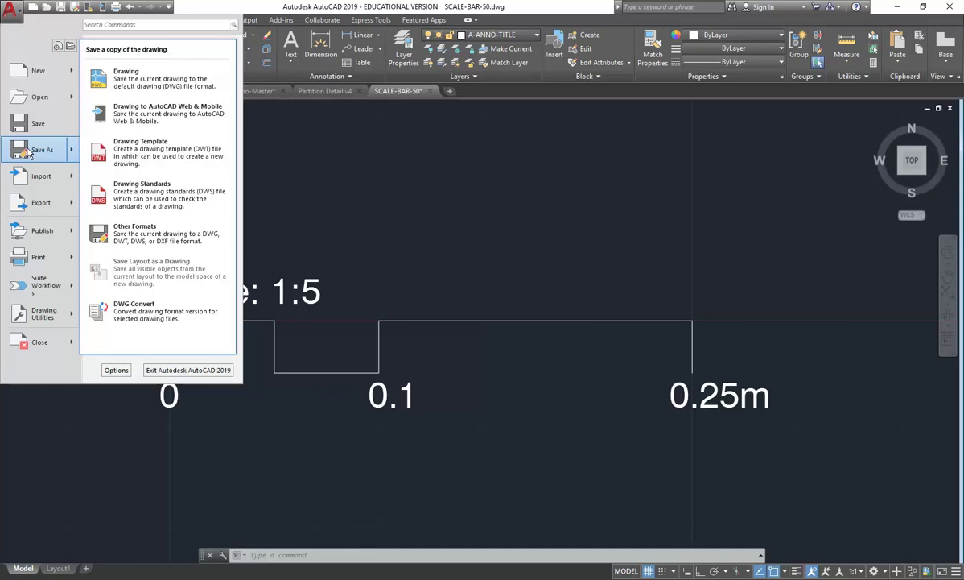
pyautogui.click(28, 153)
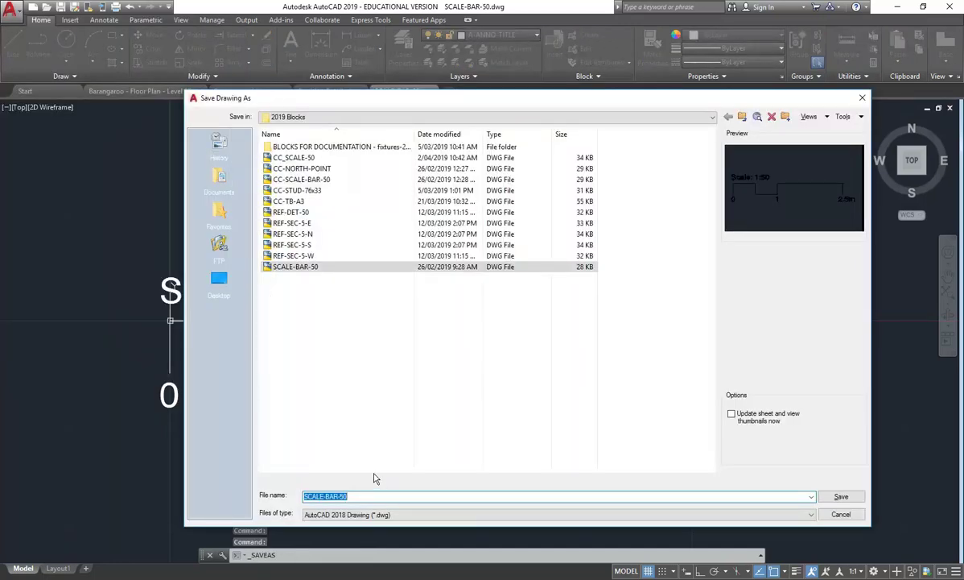
pyautogui.click(353, 496)
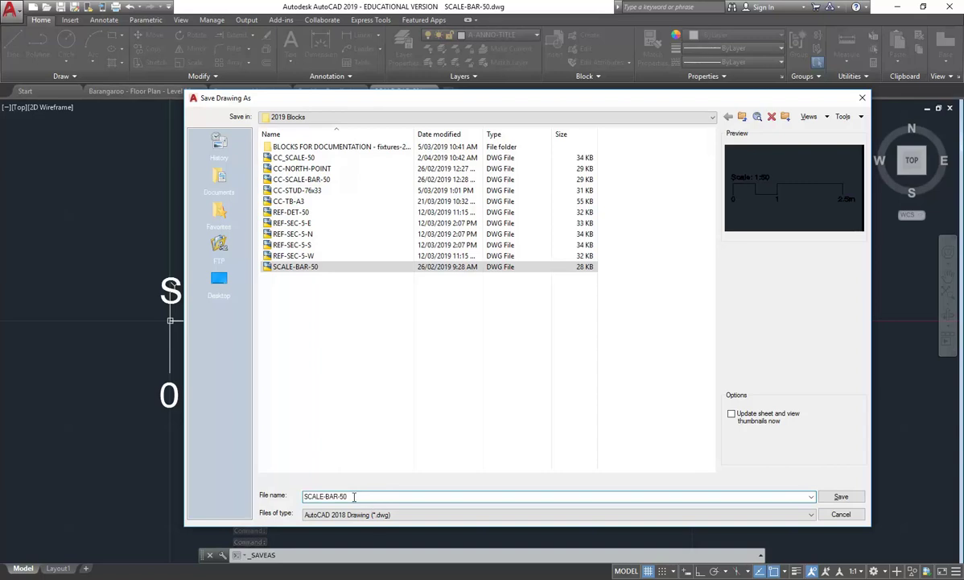
pyautogui.press('BackSpace')
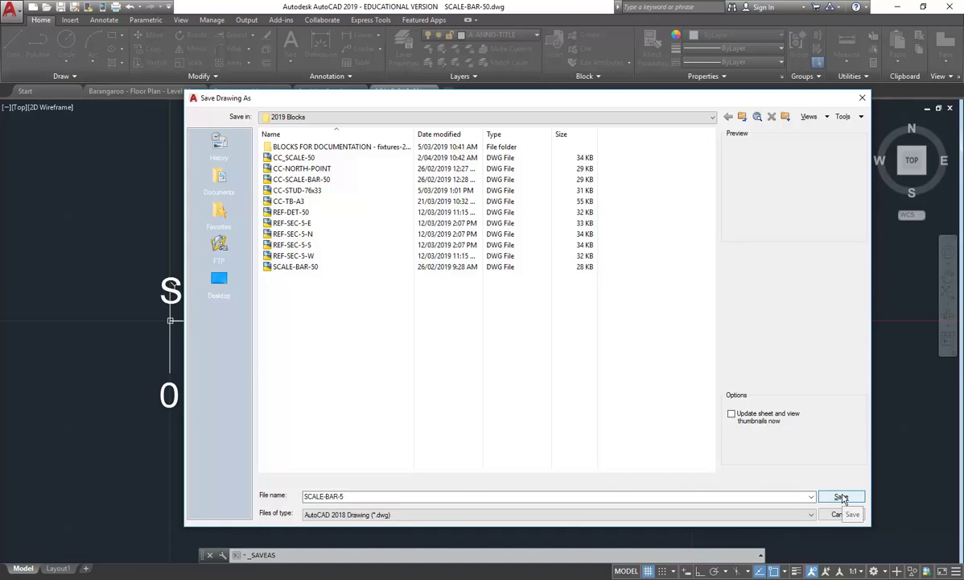
pyautogui.click(841, 498)
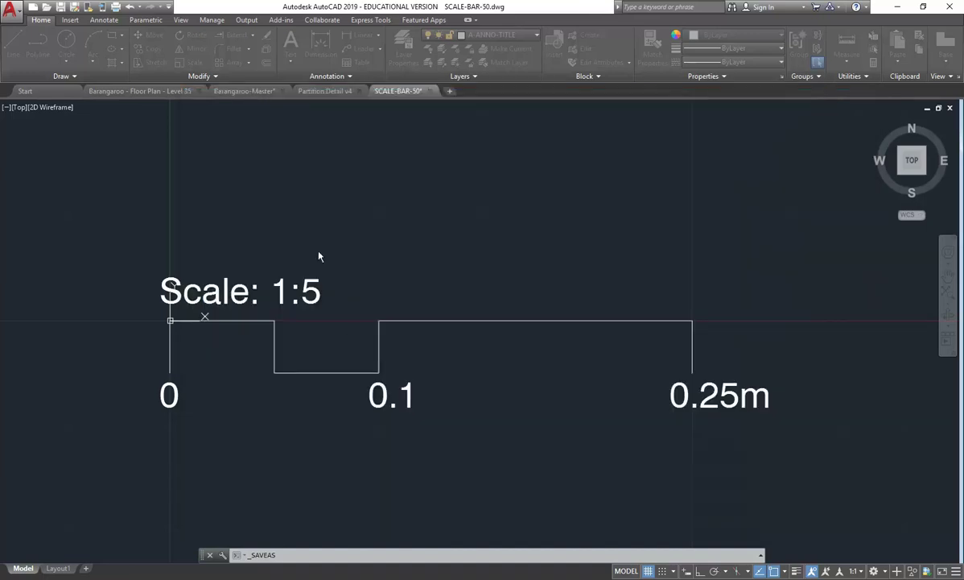
pyautogui.click(62, 8)
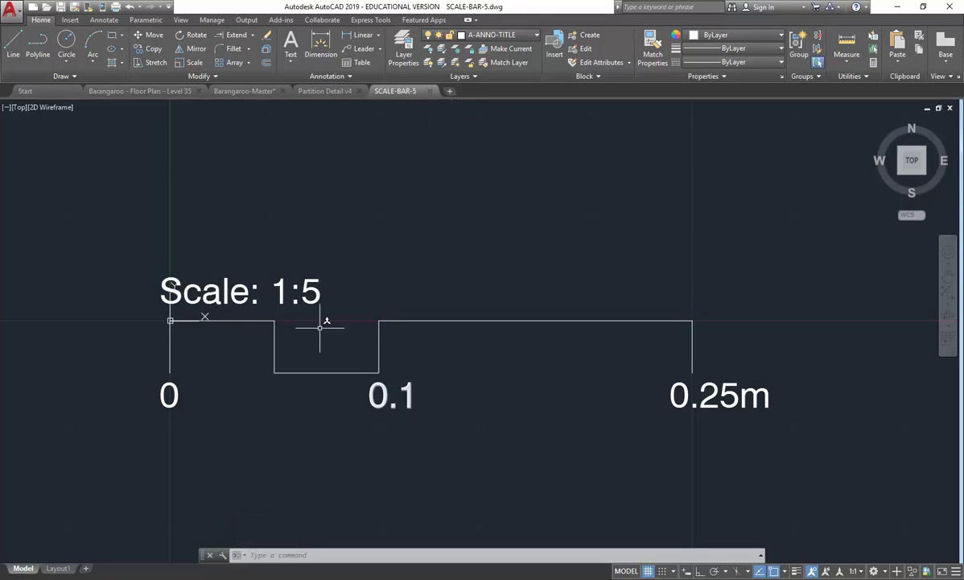
pyautogui.click(430, 91)
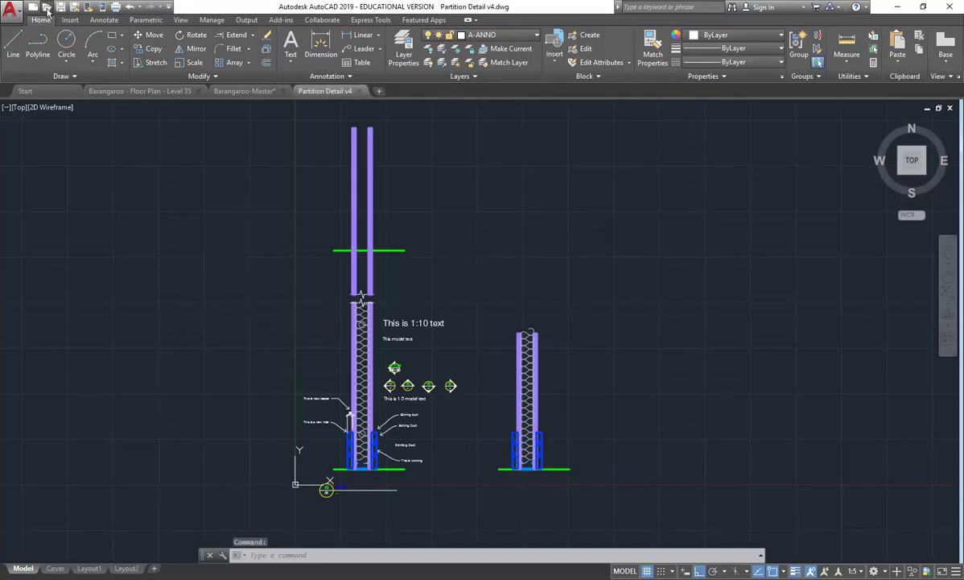
# Open the SCALE-BAR-50 drawing from the 2019 Blocks folder and restore the program window to a smaller size.
pyautogui.click(47, 7)
pyautogui.click(250, 276)
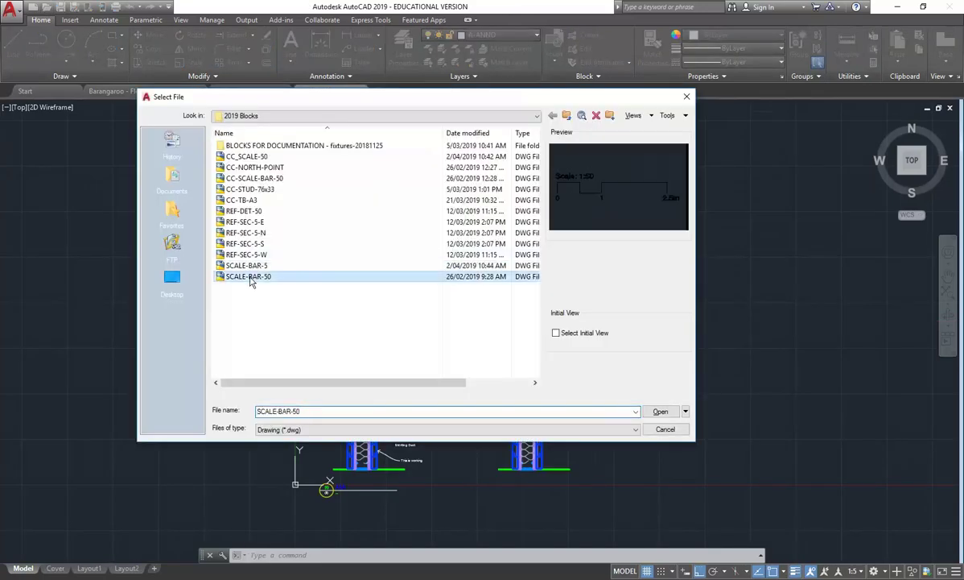
pyautogui.doubleClick(250, 276)
pyautogui.press('super+Down')
# Change the title text of the SCALE-BAR-50 scale bar to "Scale: 1:100".
pyautogui.scroll(3, 301, 398)
pyautogui.moveTo(399, 377)
pyautogui.mouseDown(button='middle')
pyautogui.moveTo(258, 377)
pyautogui.moveTo(201, 392)
pyautogui.mouseUp(button='middle')
pyautogui.scroll(3, 229, 390)
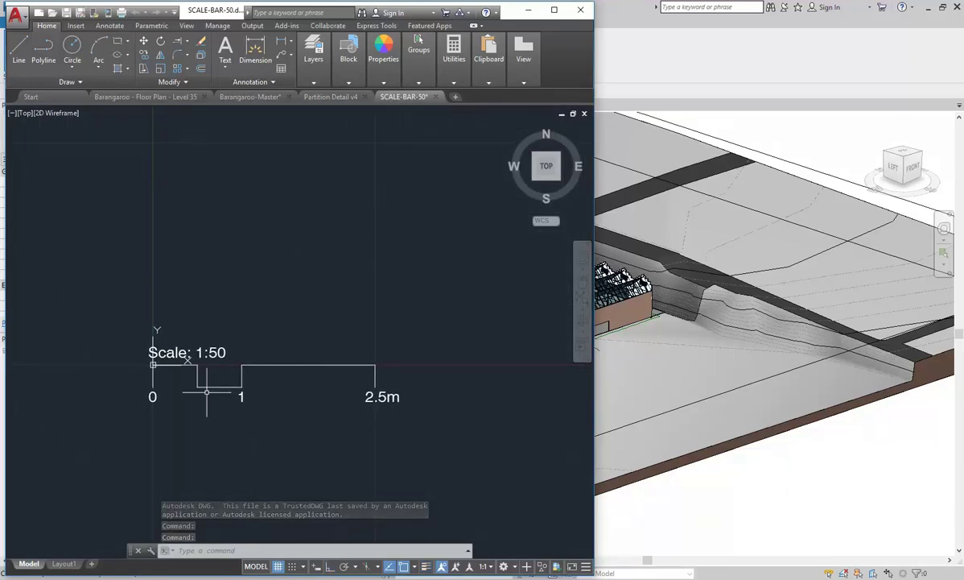
pyautogui.scroll(2, 207, 393)
pyautogui.scroll(-2, 207, 393)
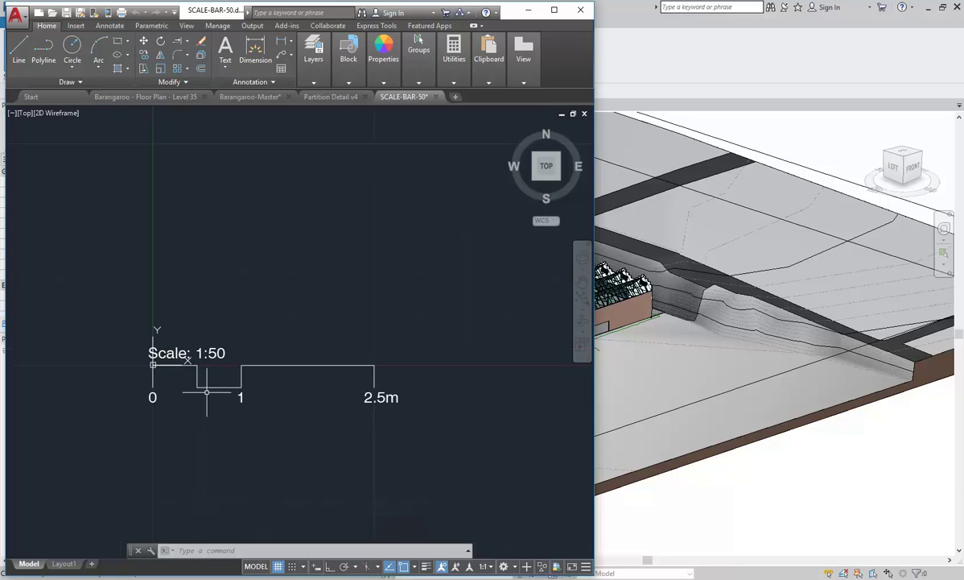
pyautogui.scroll(2, 207, 393)
pyautogui.moveTo(207, 392); pyautogui.dragTo(206, 399, button='middle')
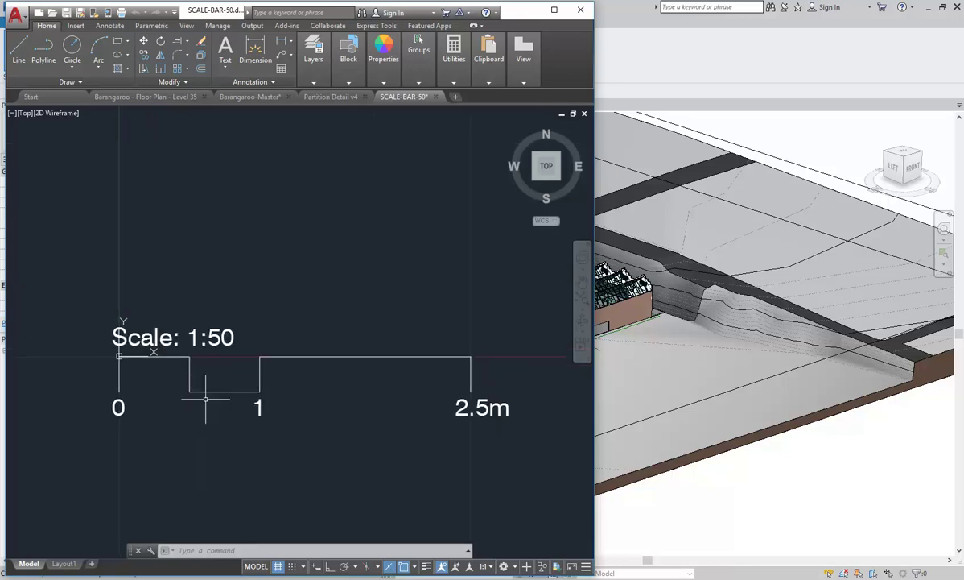
pyautogui.moveTo(231, 328)
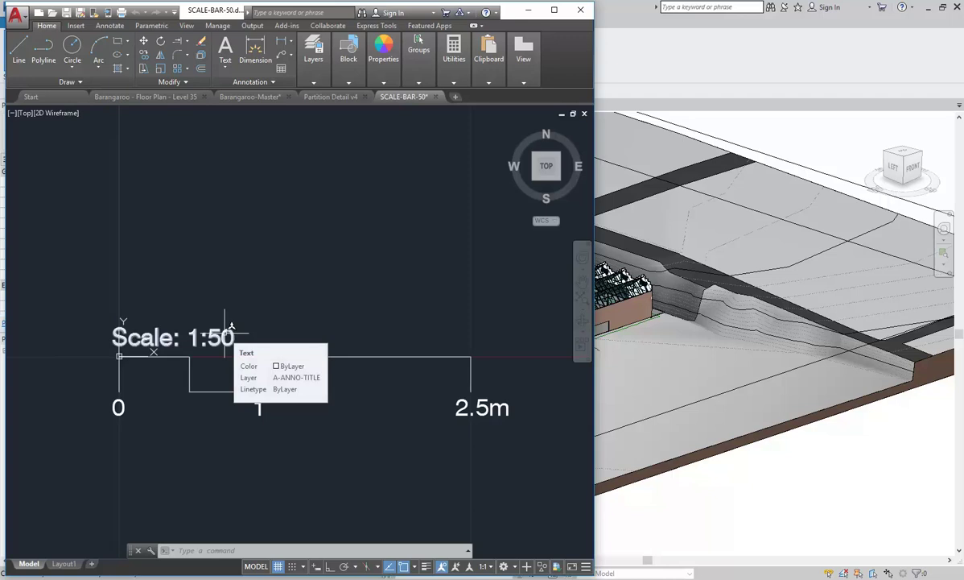
pyautogui.doubleClick(231, 327)
pyautogui.moveTo(209, 336); pyautogui.dragTo(221, 336)
pyautogui.write('100')
pyautogui.click(247, 406)
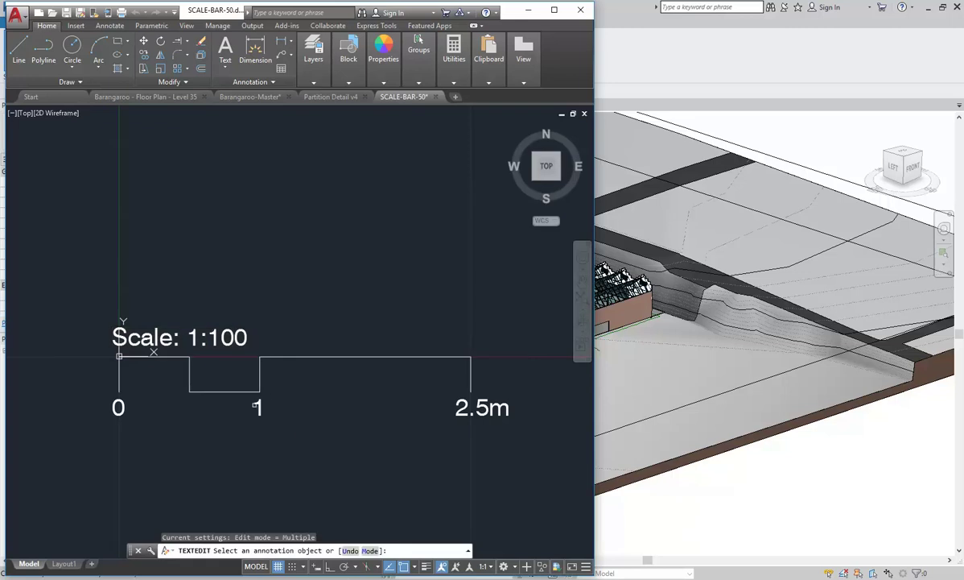
# Change the 1:100 scale bar's middle label to 2 and its end label to 5m.
pyautogui.click(259, 412)
pyautogui.write('2')
pyautogui.click(391, 423)
pyautogui.click(469, 411)
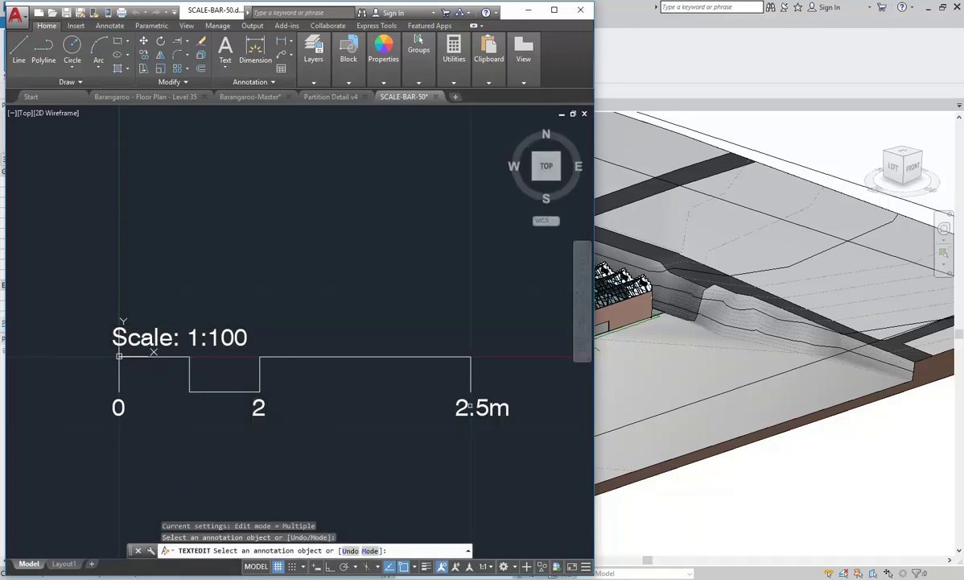
pyautogui.click(483, 409)
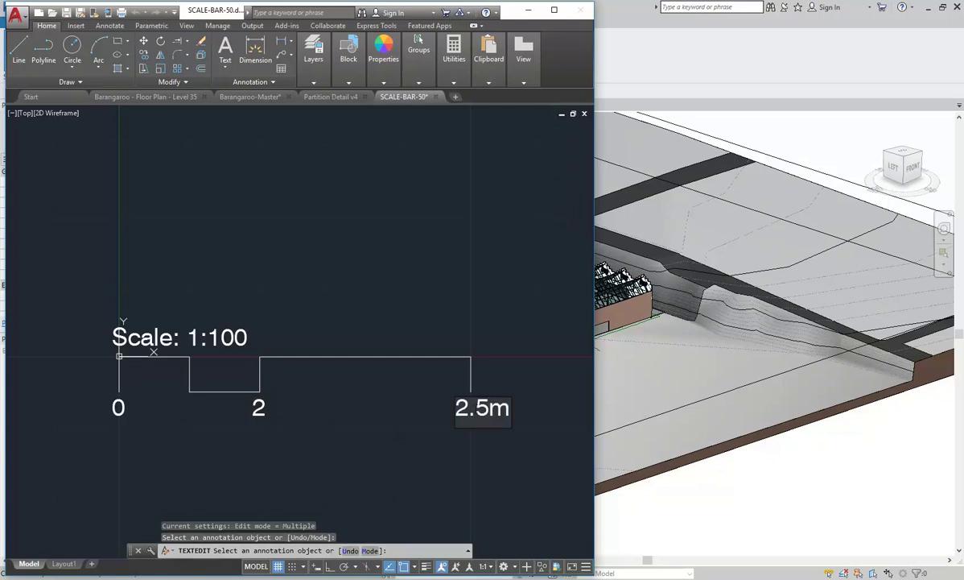
pyautogui.press('BackSpace')
pyautogui.press('BackSpace')
pyautogui.click(419, 458)
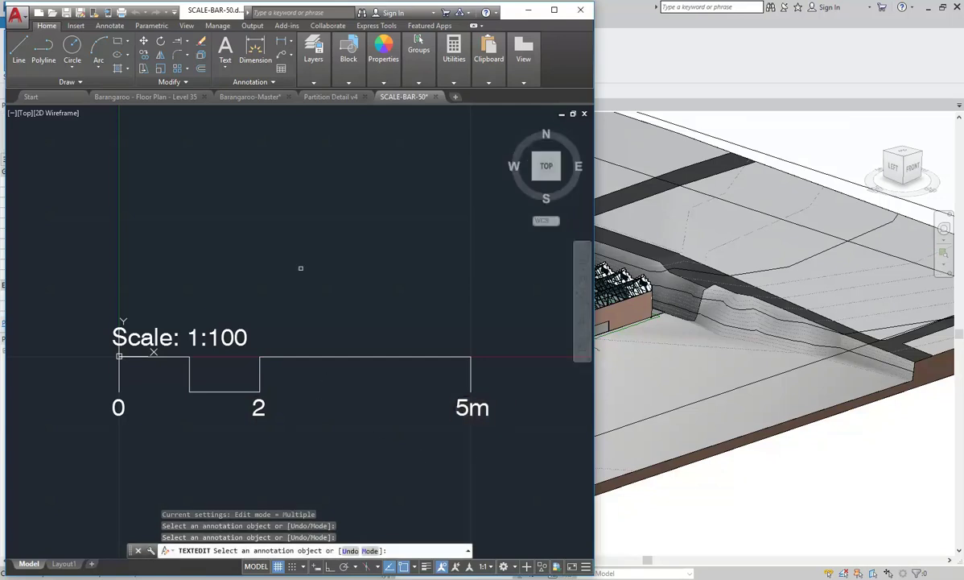
pyautogui.rightClick(302, 266)
pyautogui.click(322, 268)
# Save the 1:100 scale bar drawing as SCALE-BAR-100 in the 2019 Blocks folder.
pyautogui.moveTo(230, 255); pyautogui.dragTo(238, 265, button='middle')
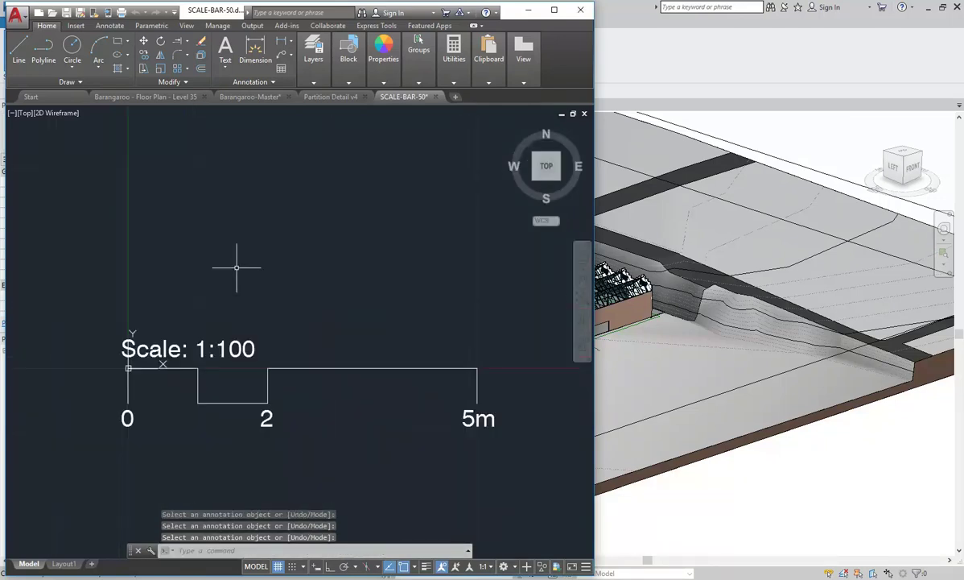
pyautogui.click(15, 13)
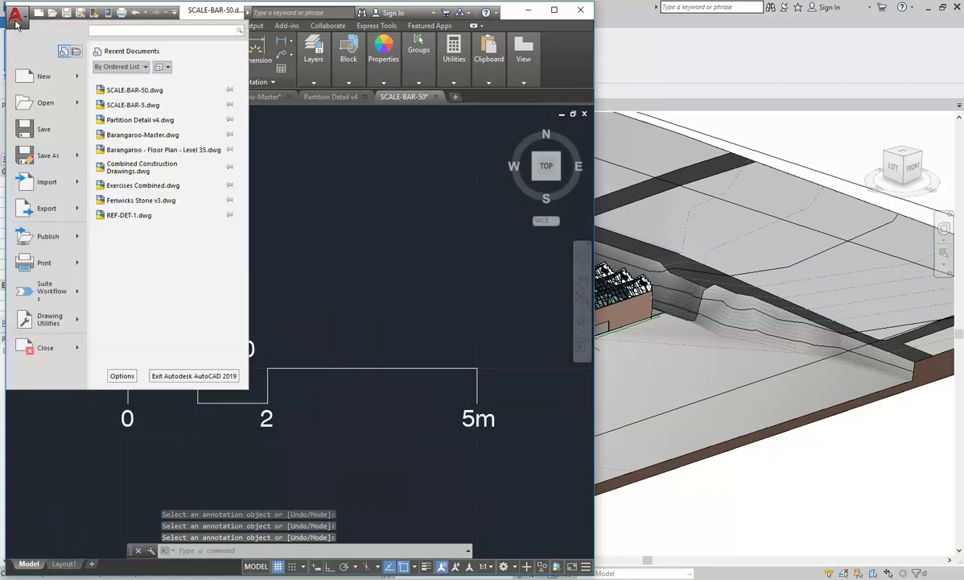
pyautogui.click(32, 163)
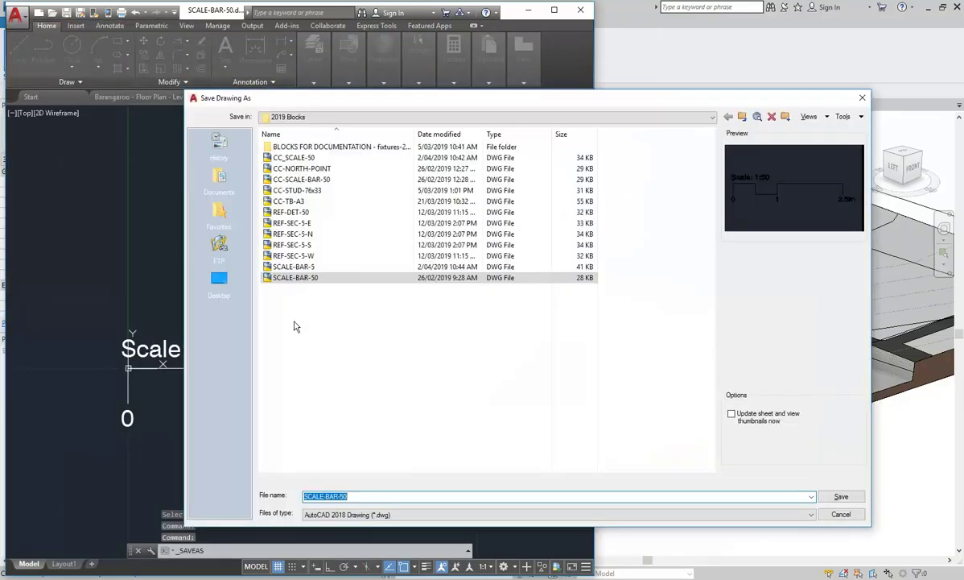
pyautogui.doubleClick(339, 497)
pyautogui.write('100')
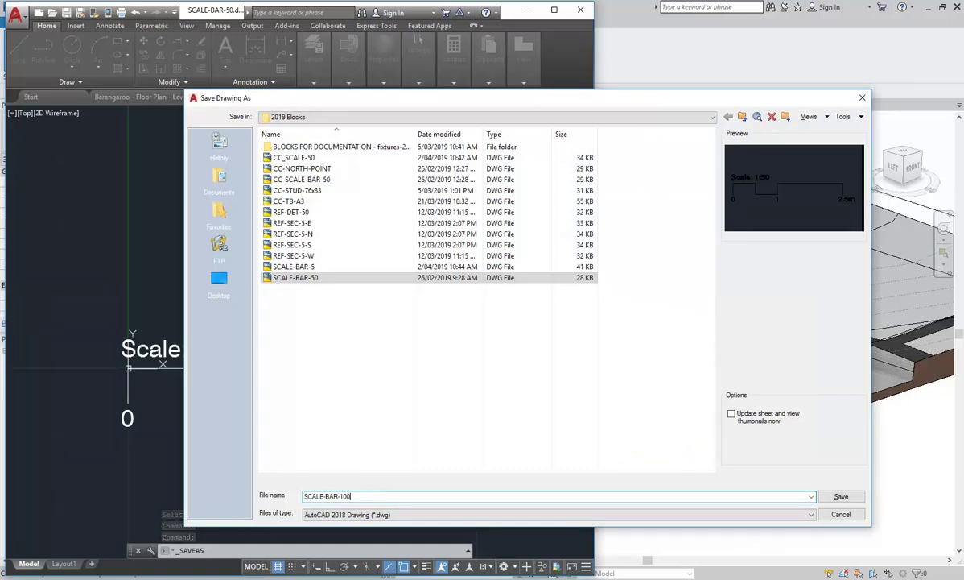
pyautogui.click(297, 463)
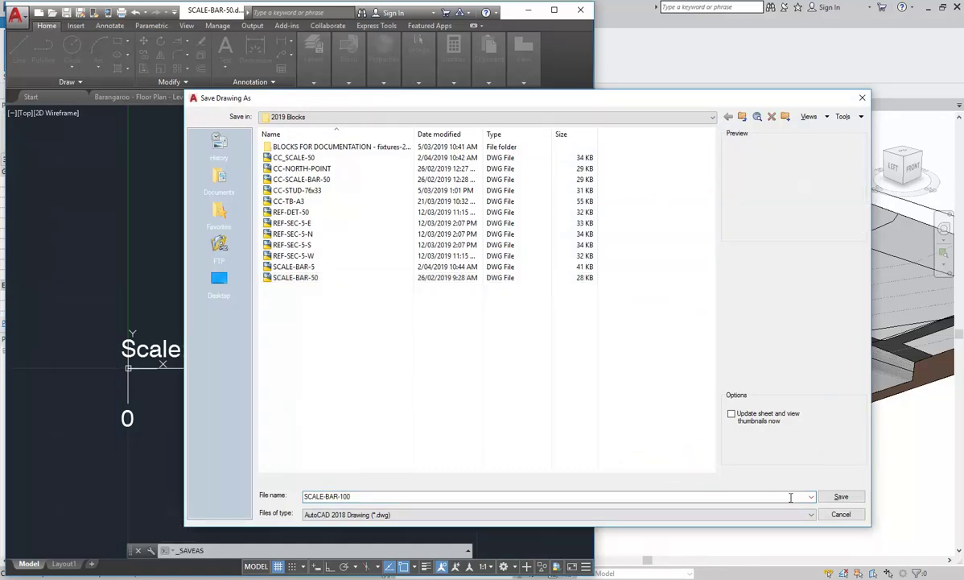
pyautogui.click(840, 497)
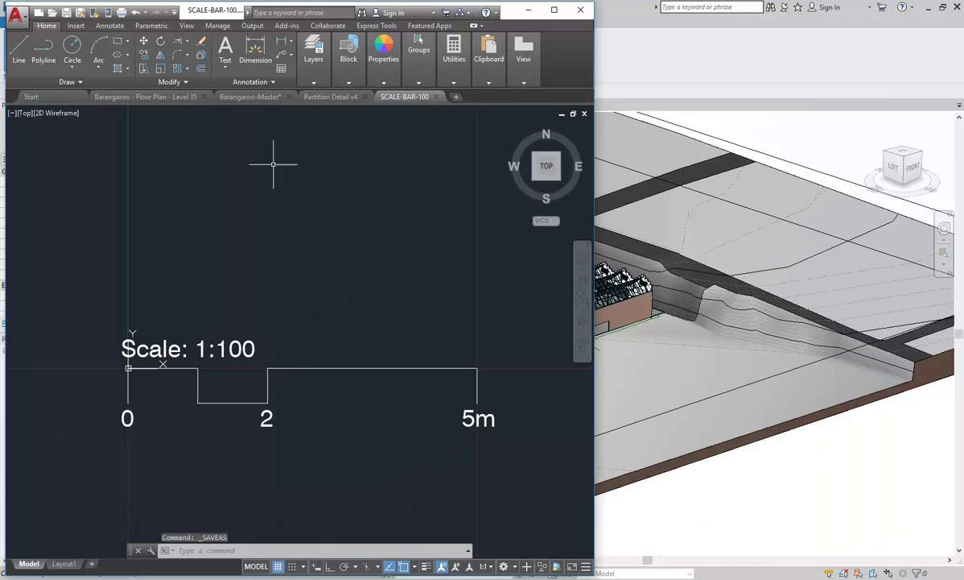
# Change the title text of the SCALE-BAR-100 scale bar to "Scale: 1:20".
pyautogui.click(223, 350)
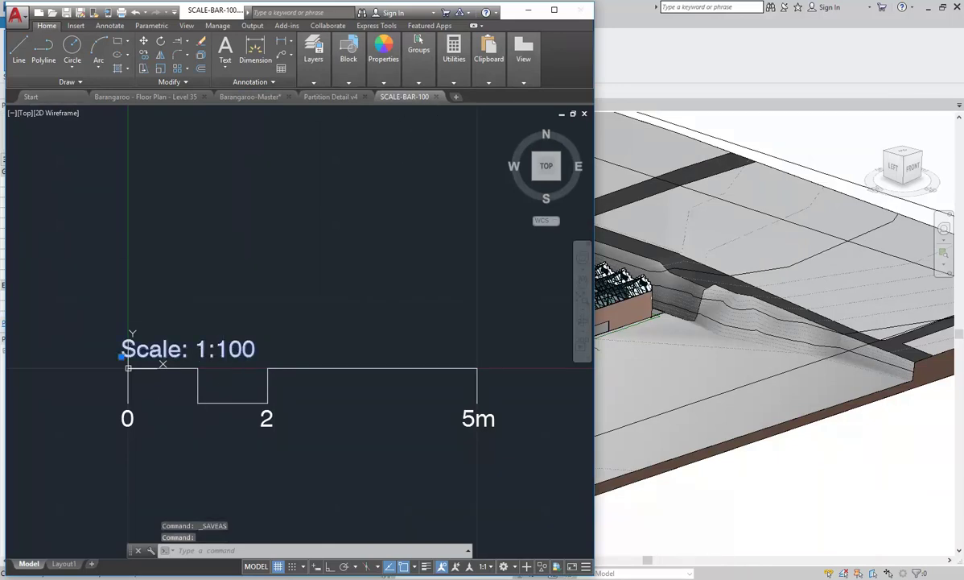
pyautogui.doubleClick(223, 350)
pyautogui.doubleClick(233, 349)
pyautogui.write('20')
pyautogui.click(285, 303)
pyautogui.rightClick(257, 293)
pyautogui.click(272, 301)
# Change the middle label of the 1:20 scale bar to 0.4.
pyautogui.click(264, 418)
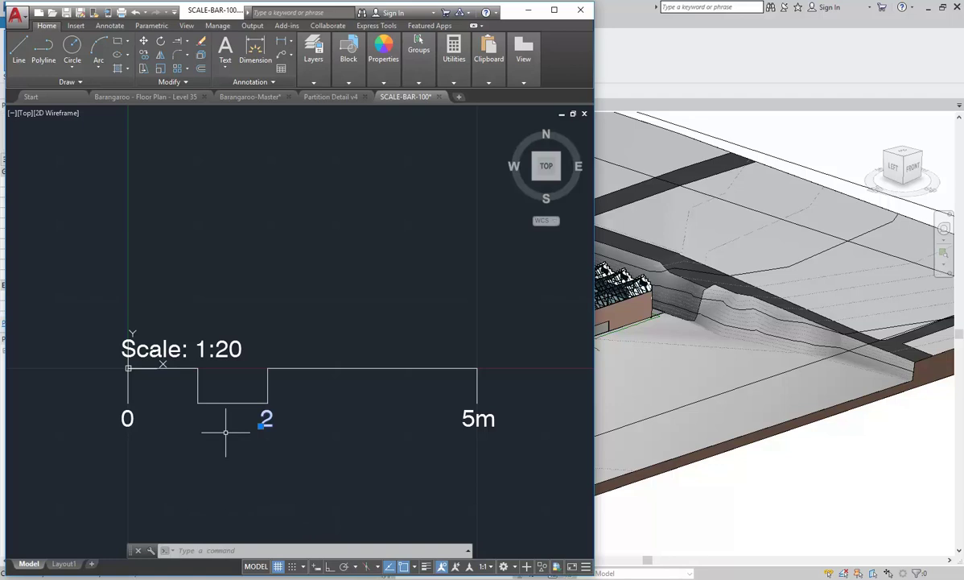
pyautogui.doubleClick(267, 418)
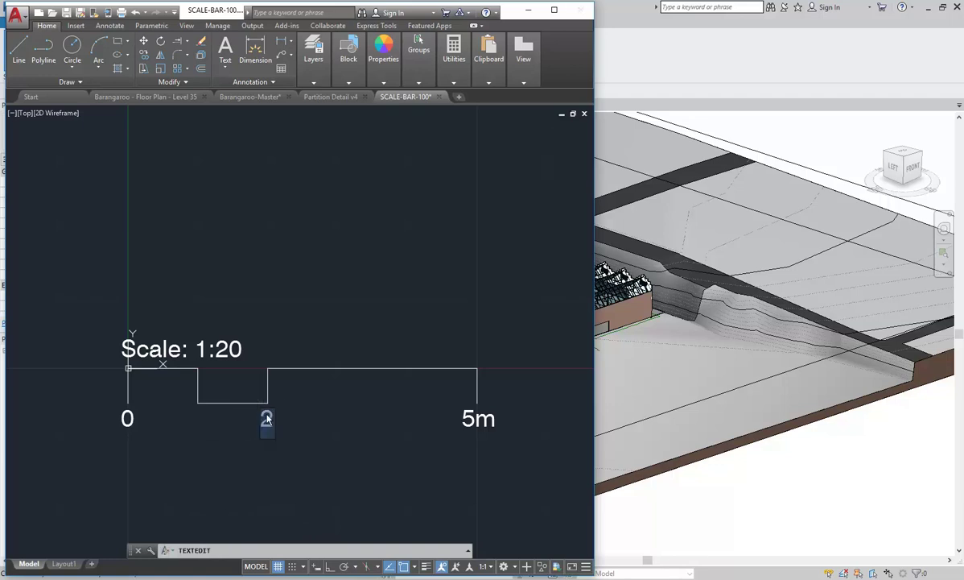
pyautogui.write('0.4')
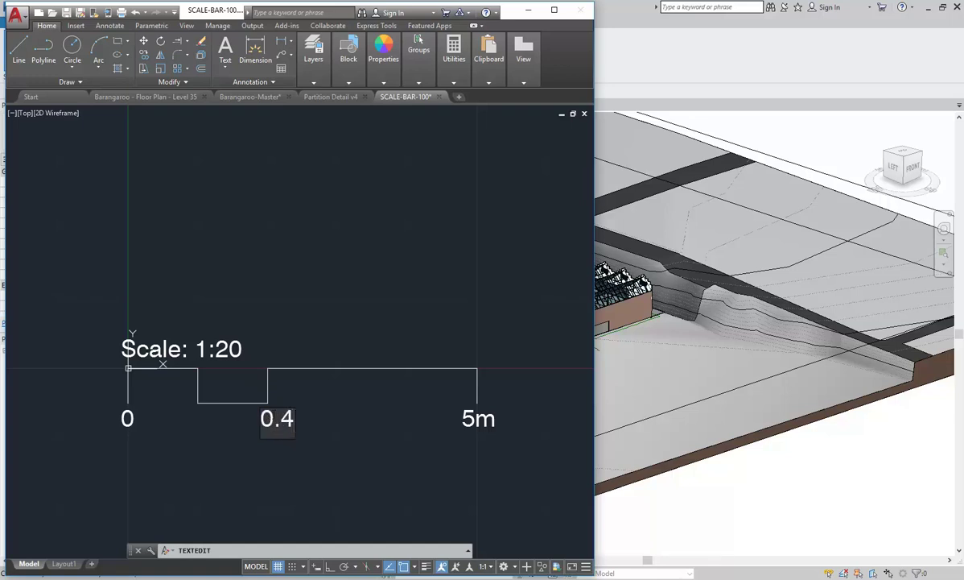
pyautogui.click(322, 406)
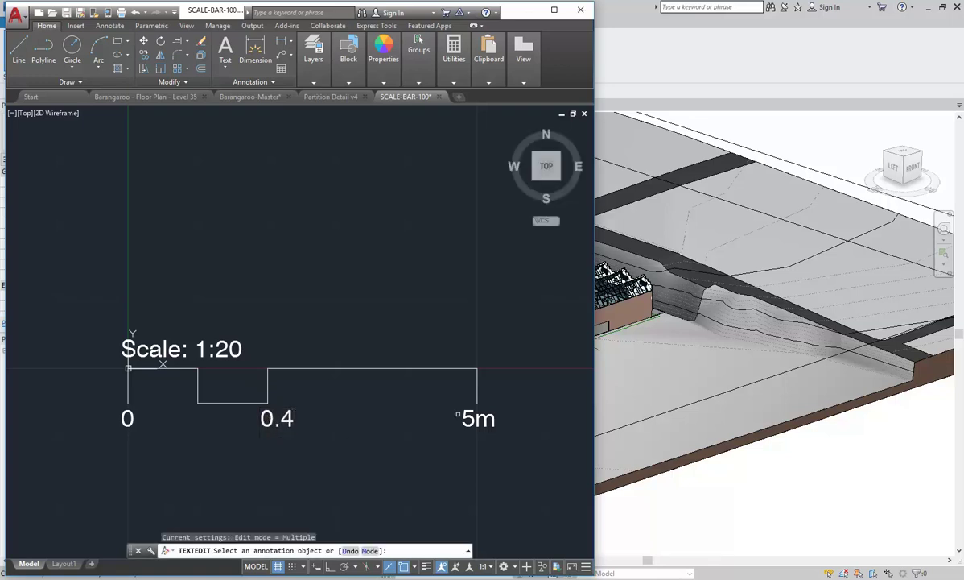
# Change the end label of the 1:20 scale bar to 1m and finish the text editing.
pyautogui.click(465, 436)
pyautogui.moveTo(477, 423); pyautogui.dragTo(456, 425)
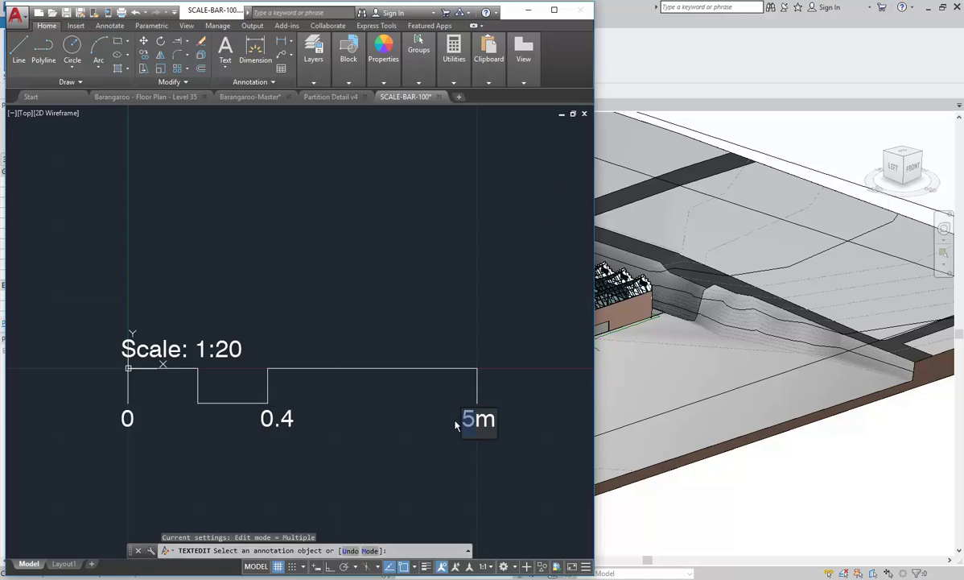
pyautogui.write('1')
pyautogui.click(338, 284)
pyautogui.rightClick(357, 278)
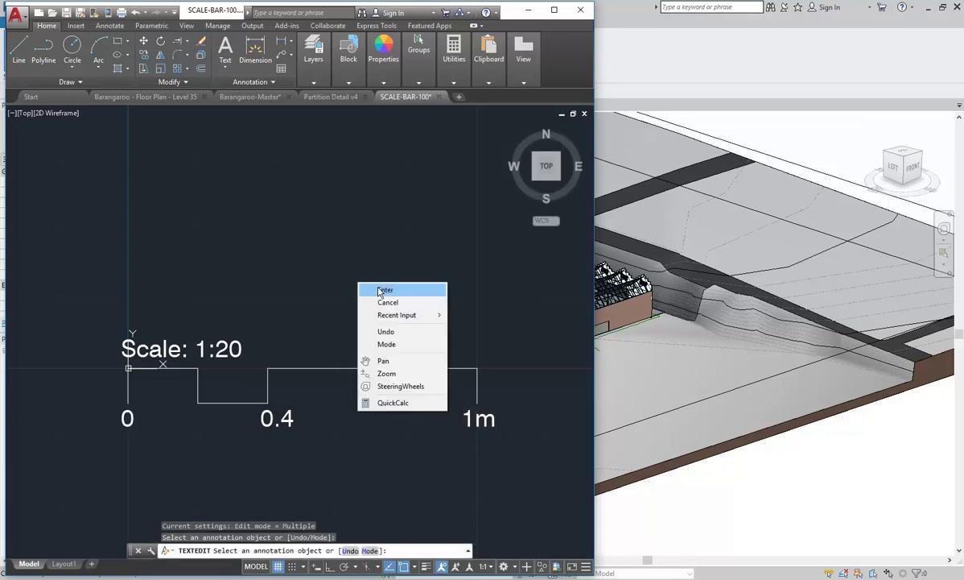
pyautogui.click(380, 288)
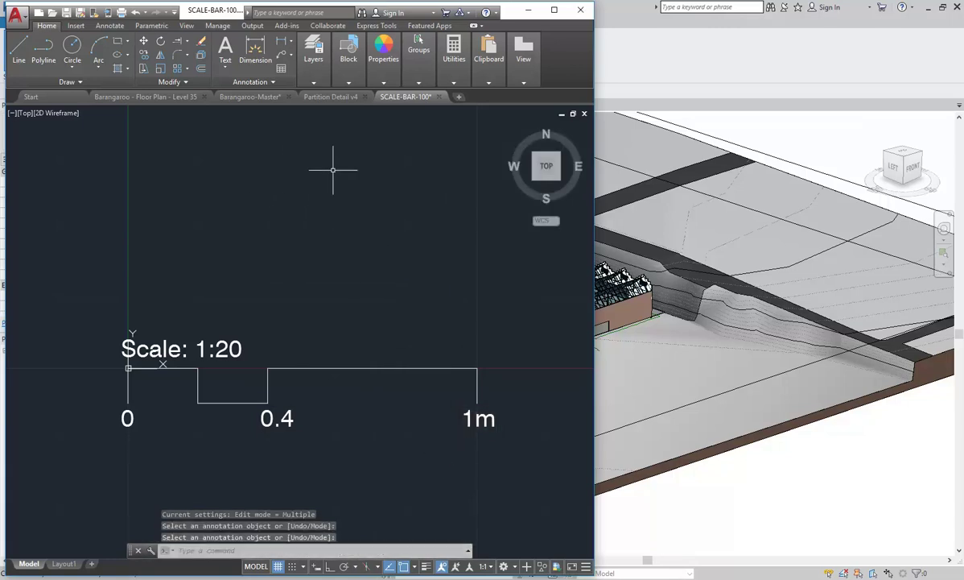
# Save the 1:20 scale bar drawing as SCALE-BAR-20 in the 2019 Blocks folder.
pyautogui.click(16, 14)
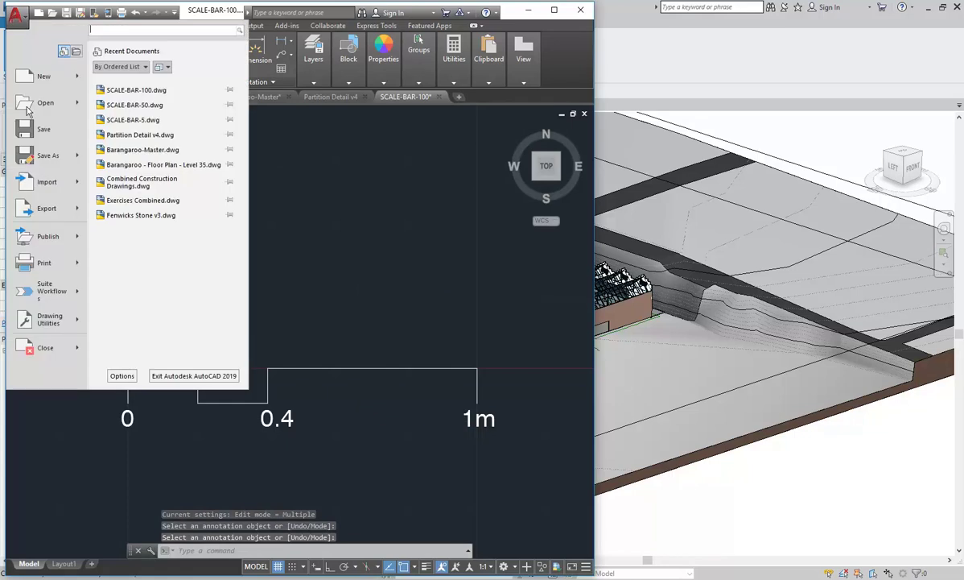
pyautogui.click(33, 154)
pyautogui.click(351, 496)
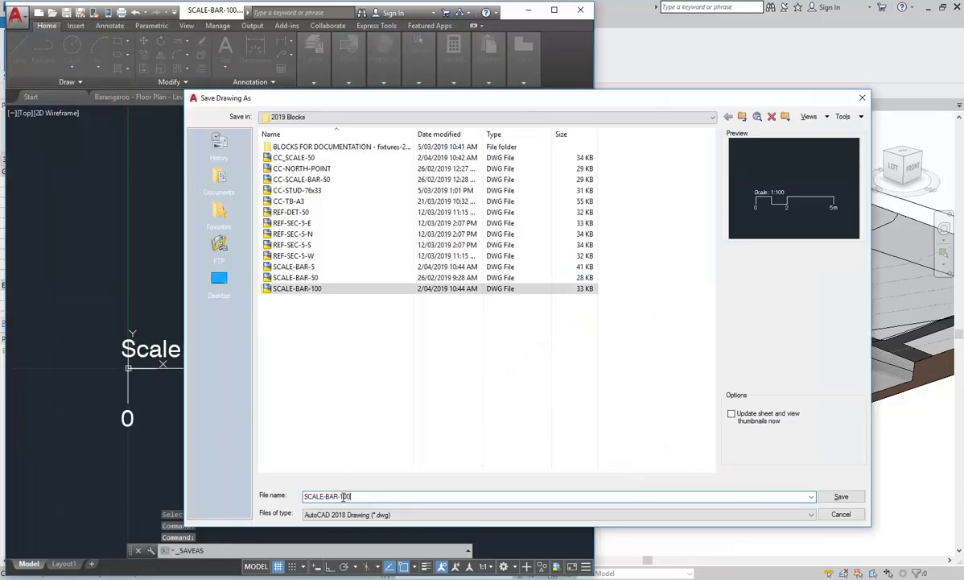
pyautogui.moveTo(338, 496); pyautogui.dragTo(374, 496)
pyautogui.write('20')
pyautogui.click(397, 378)
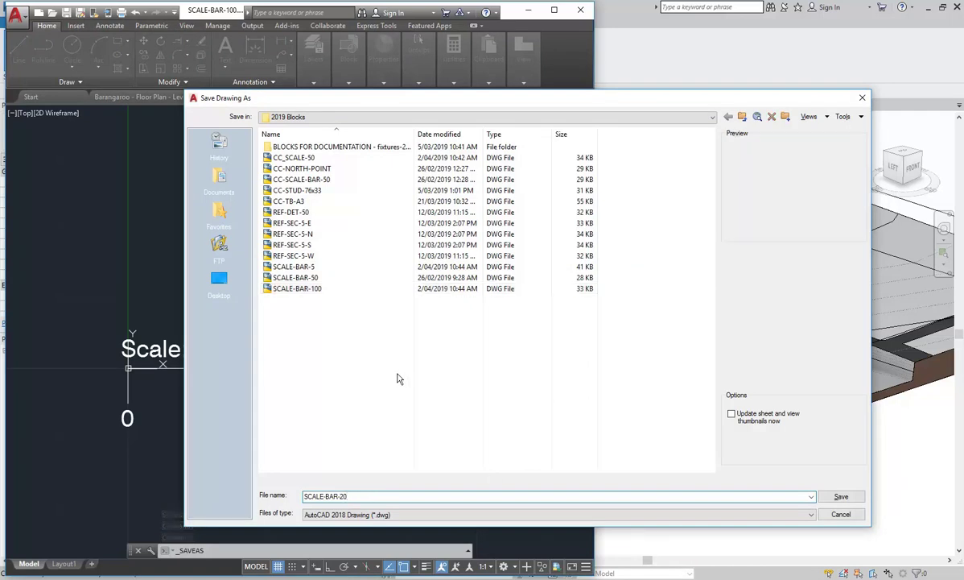
pyautogui.press('Return')
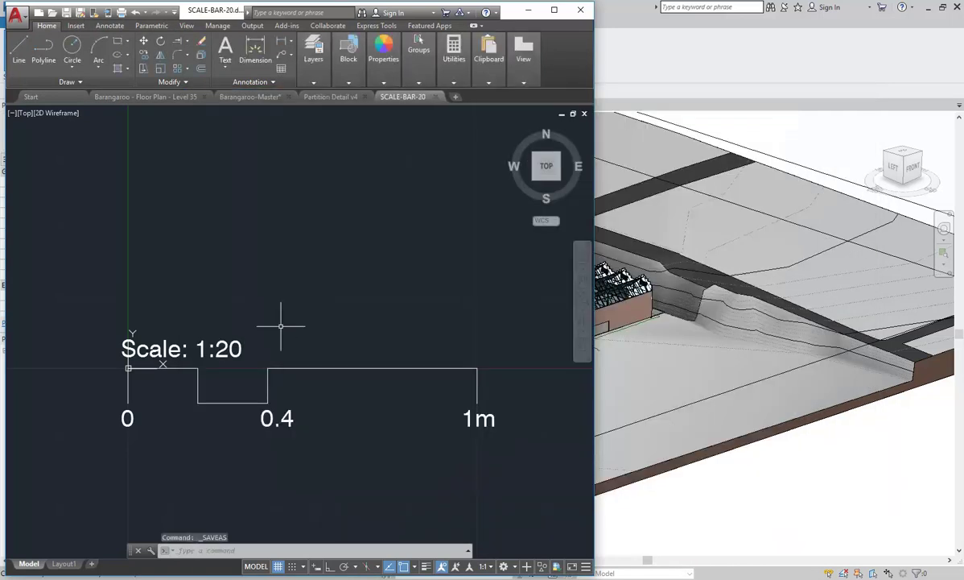
# Change the title text of the SCALE-BAR-20 scale bar to "Scale: 1:200".
pyautogui.doubleClick(238, 351)
pyautogui.click(240, 351)
pyautogui.write('0')
pyautogui.click(249, 285)
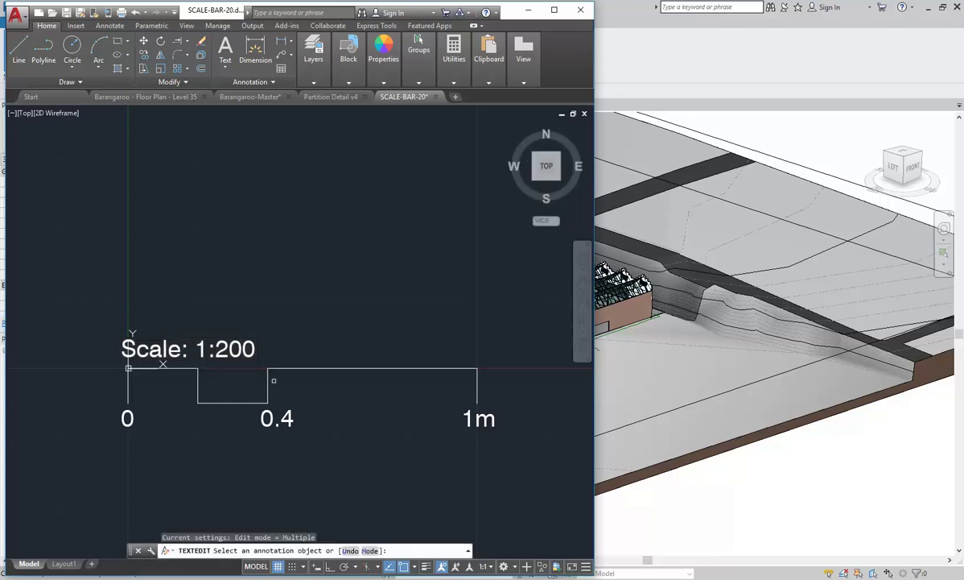
# Change the middle label of the 1:200 scale bar to 4.
pyautogui.click(291, 409)
pyautogui.click(280, 427)
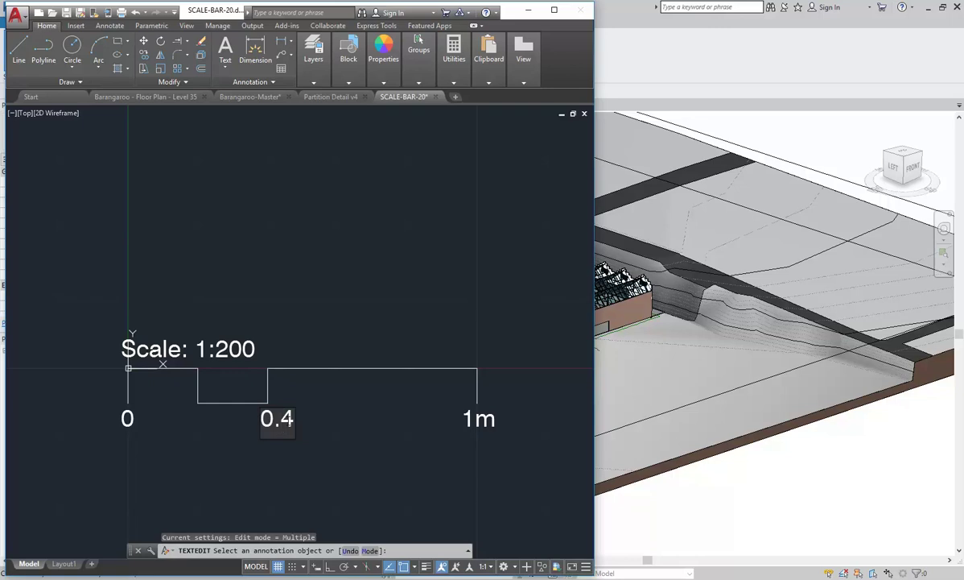
pyautogui.moveTo(273, 420); pyautogui.dragTo(249, 427)
pyautogui.press('BackSpace')
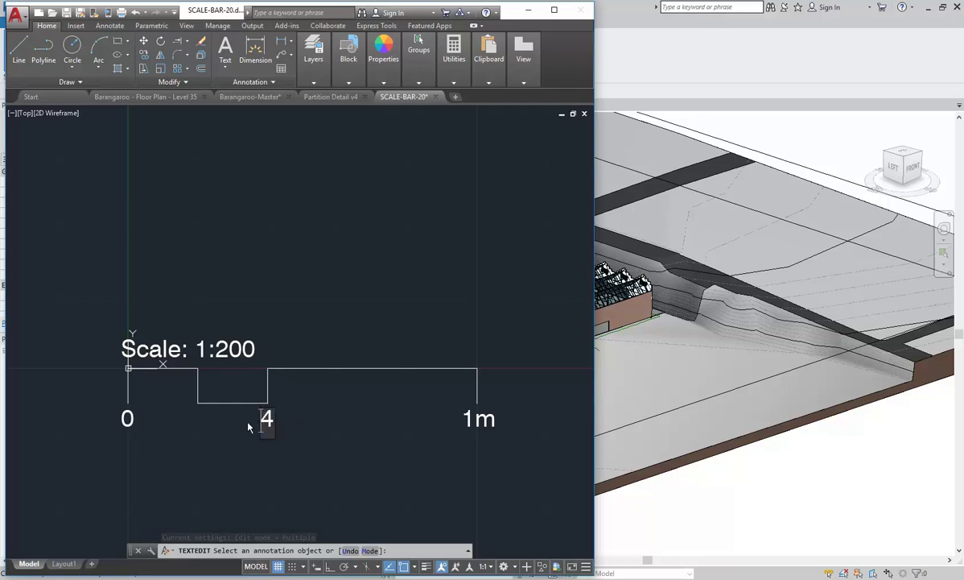
# Change the end label of the 1:200 scale bar to 10m and finish the text editing.
pyautogui.click(471, 424)
pyautogui.click(476, 420)
pyautogui.click(475, 425)
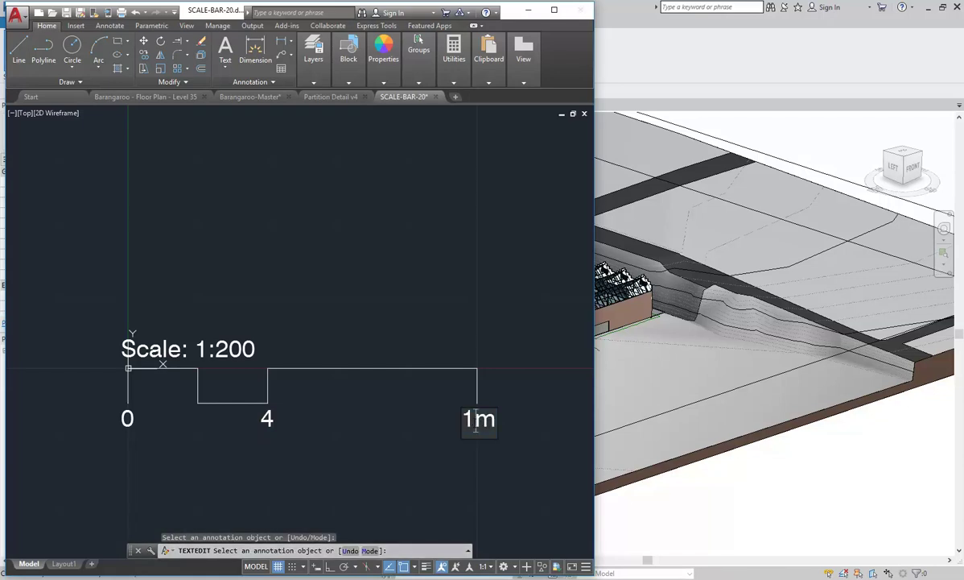
pyautogui.write('0')
pyautogui.click(399, 288)
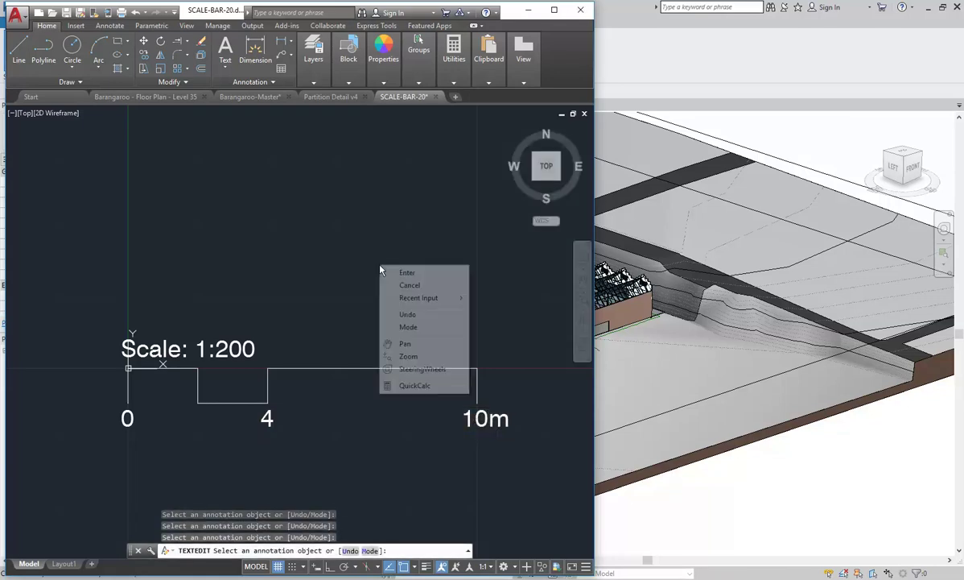
pyautogui.rightClick(353, 252)
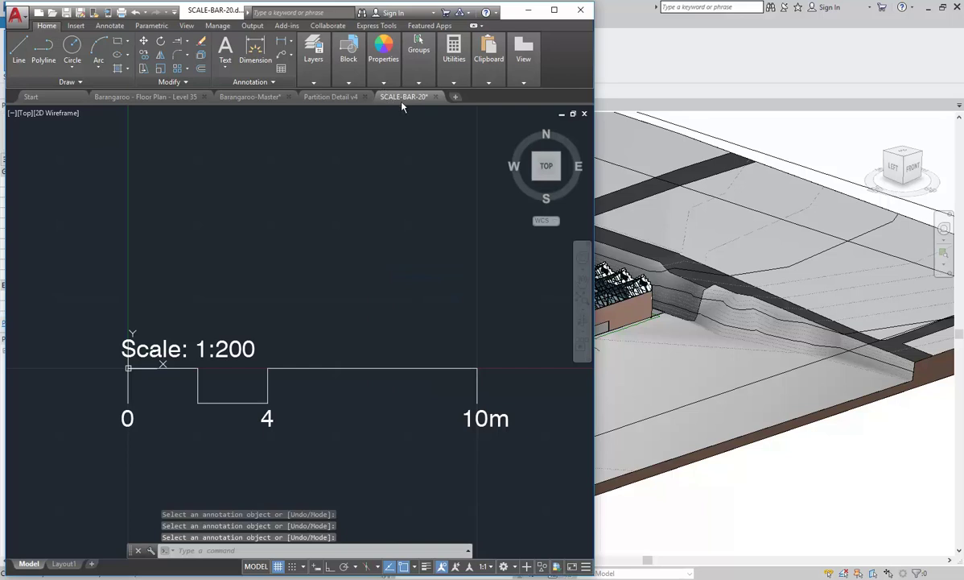
# Save the 1:200 scale bar drawing as SCALE-BAR-200 in the 2019 Blocks folder.
pyautogui.click(16, 15)
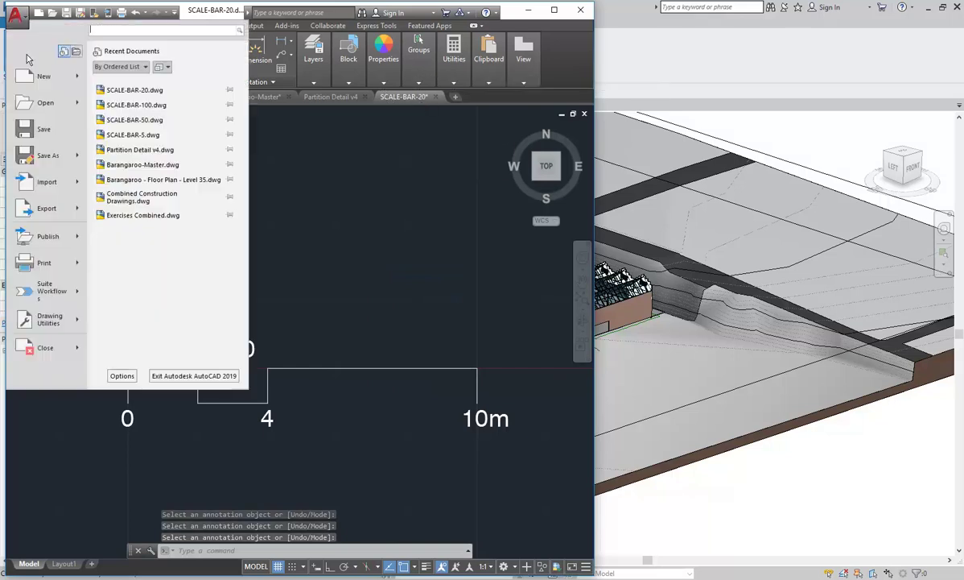
pyautogui.click(45, 156)
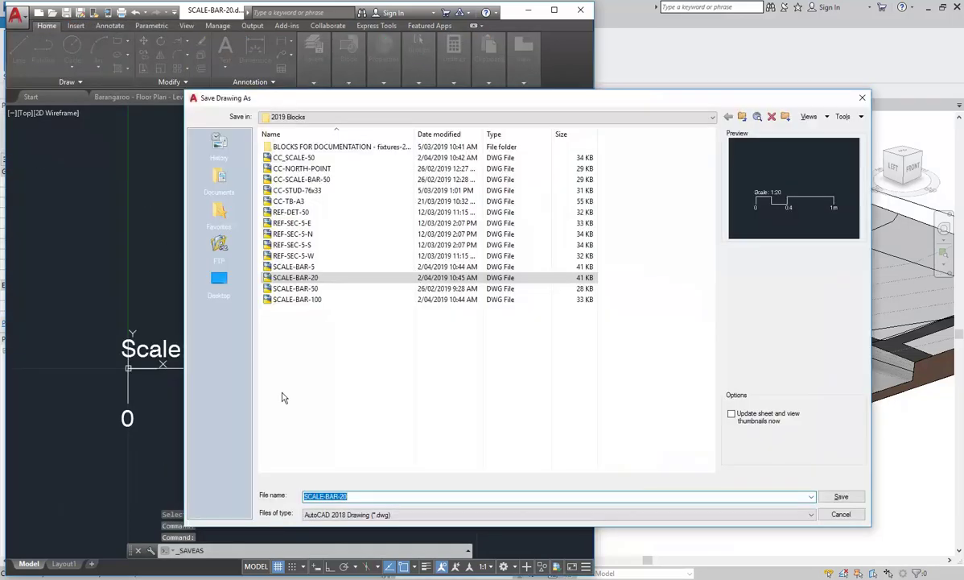
pyautogui.click(364, 495)
pyautogui.write('0')
pyautogui.press('Return')
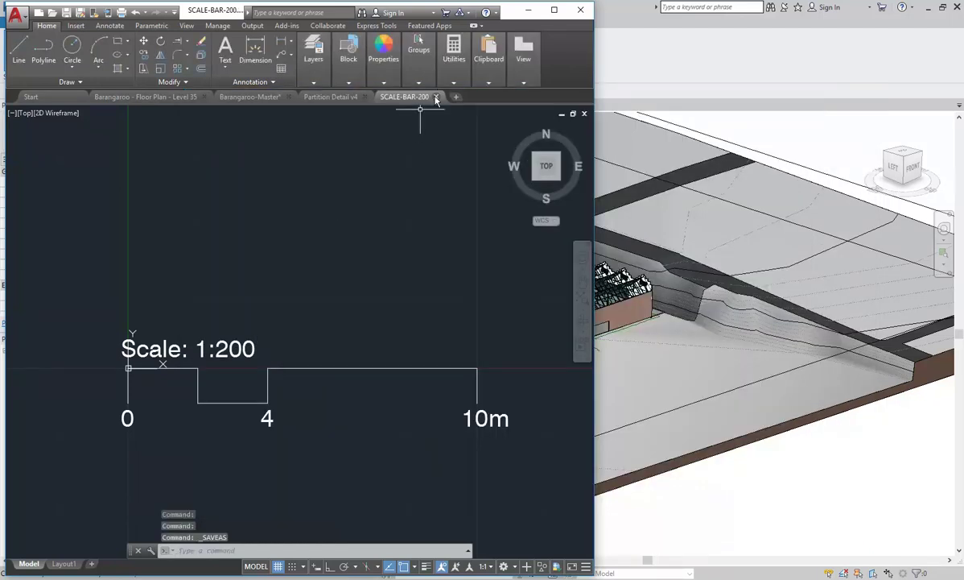
# Close the SCALE-BAR-200 and Partition Detail v4 drawings and return to the 1:50 scale bar on Barangaroo-Master's Layout2.
pyautogui.click(435, 97)
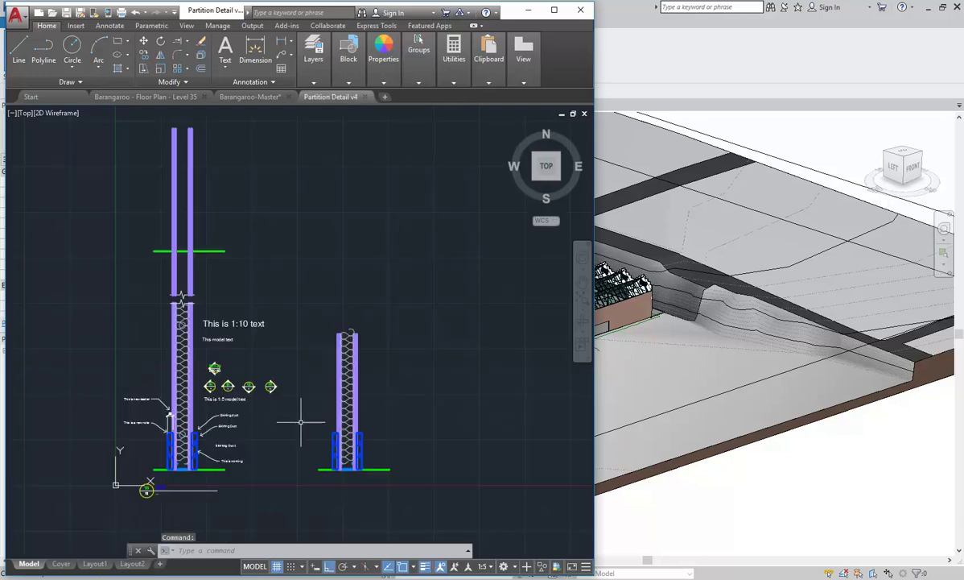
pyautogui.click(365, 98)
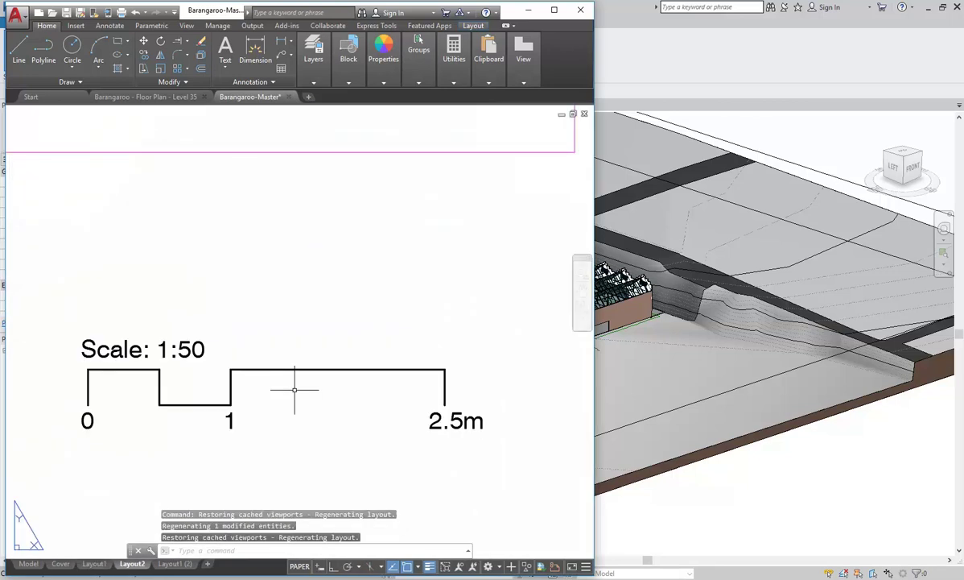
pyautogui.scroll(-6, 162, 458)
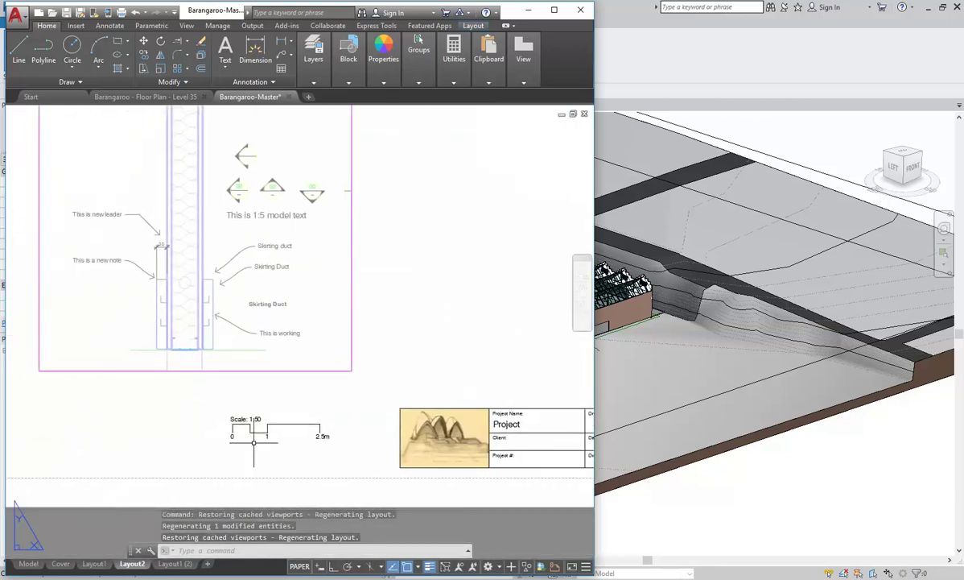
pyautogui.scroll(2, 232, 430)
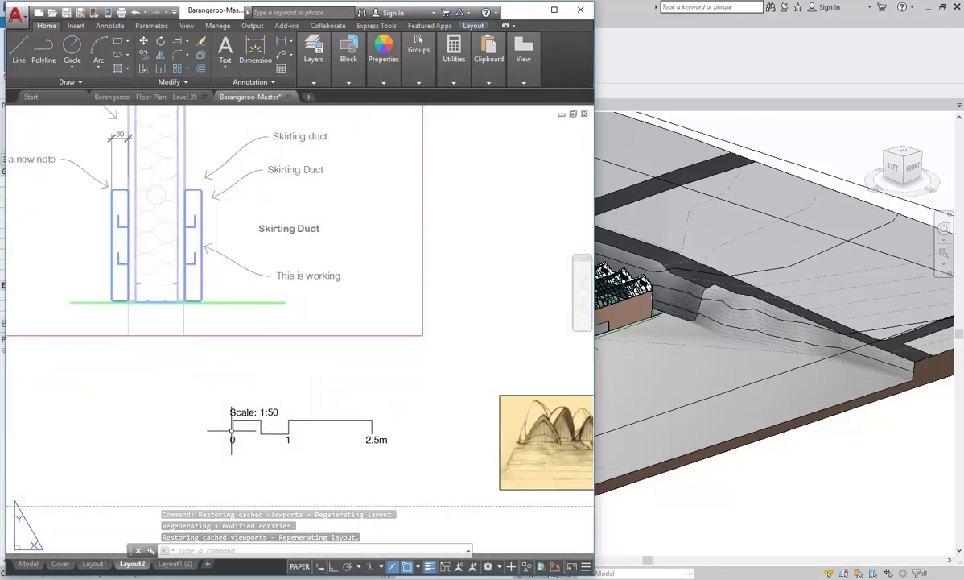
# Insert the SCALE-BAR-5 block from the 2019 Blocks folder at scale 1 on top of the sheet's 1:50 scale bar.
pyautogui.click(76, 27)
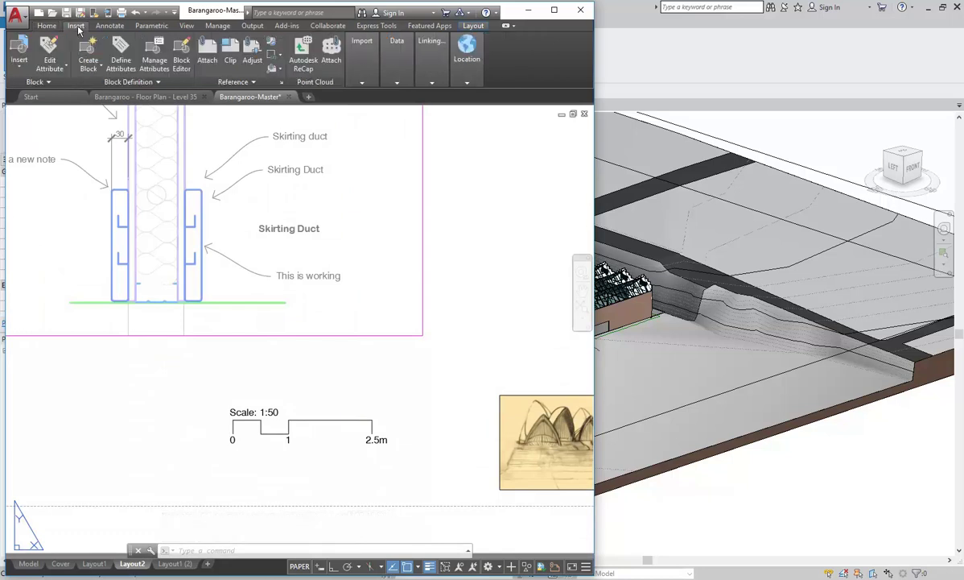
pyautogui.click(17, 58)
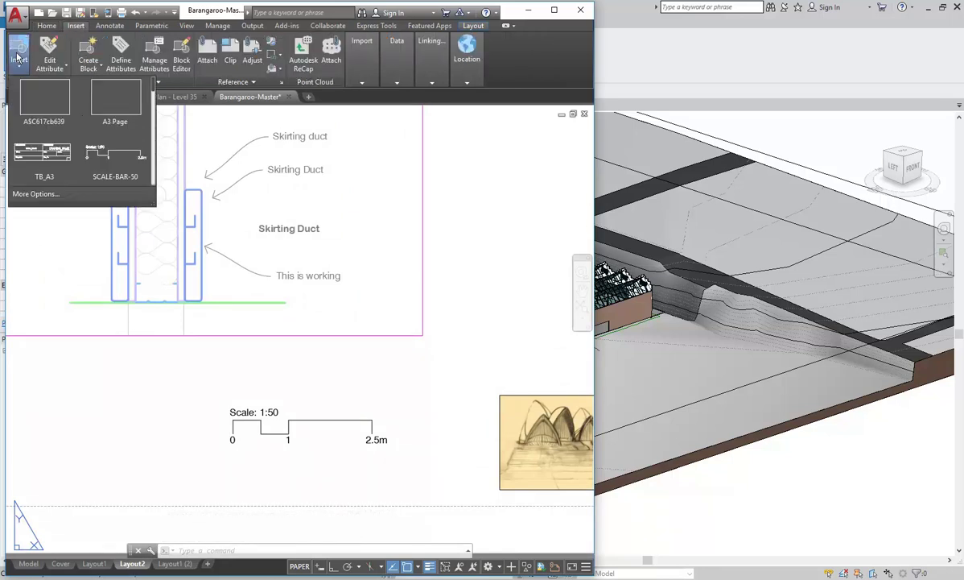
pyautogui.click(42, 194)
pyautogui.click(474, 144)
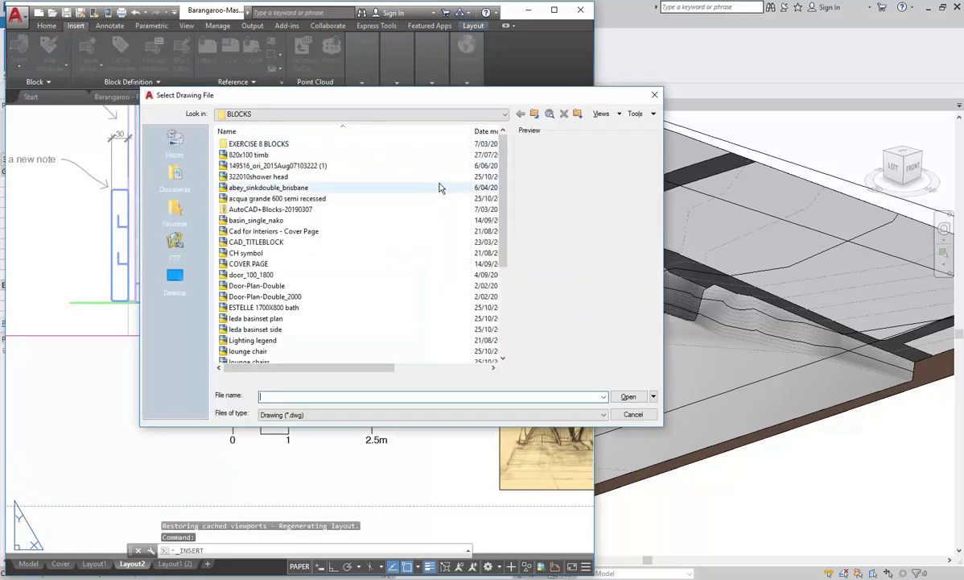
pyautogui.click(306, 130)
pyautogui.click(535, 114)
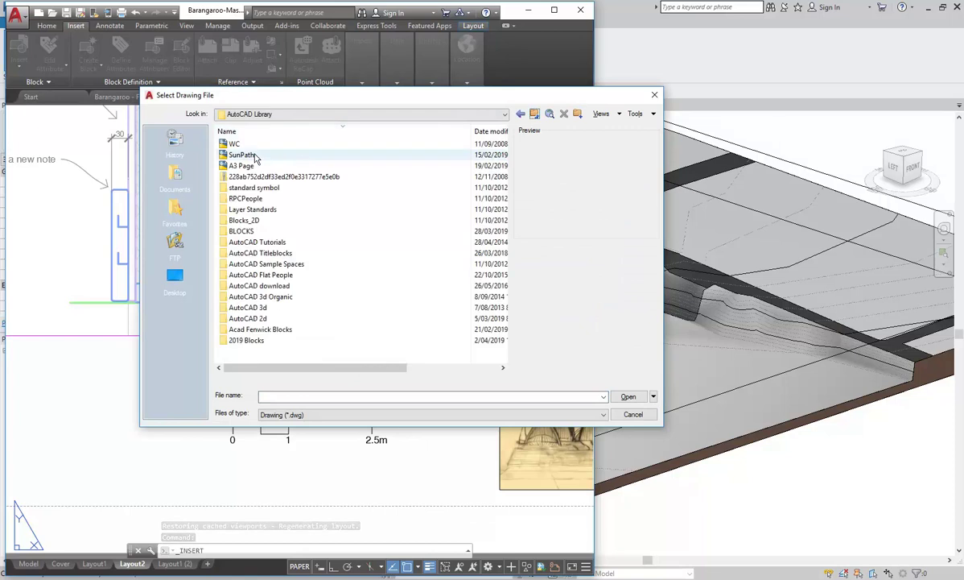
pyautogui.doubleClick(248, 144)
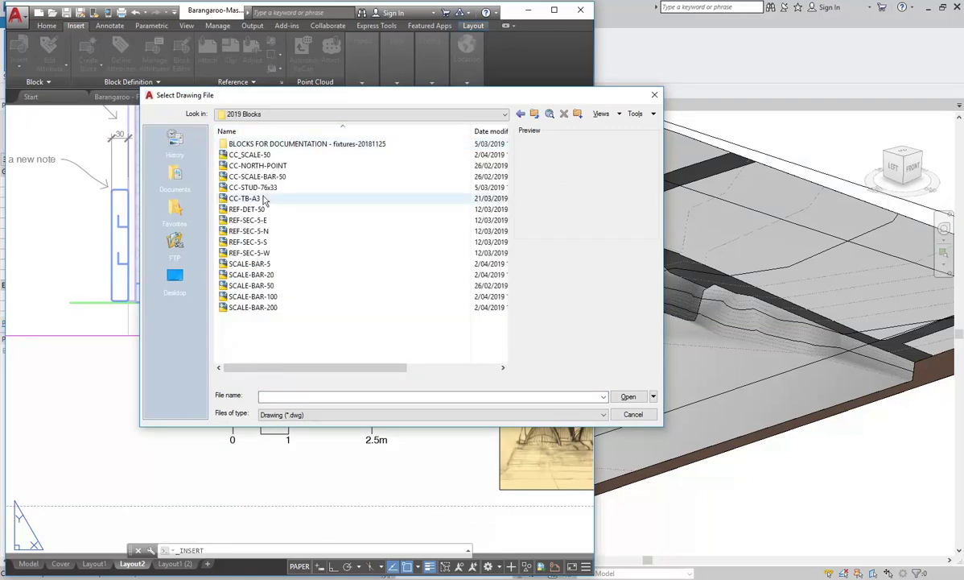
pyautogui.click(250, 263)
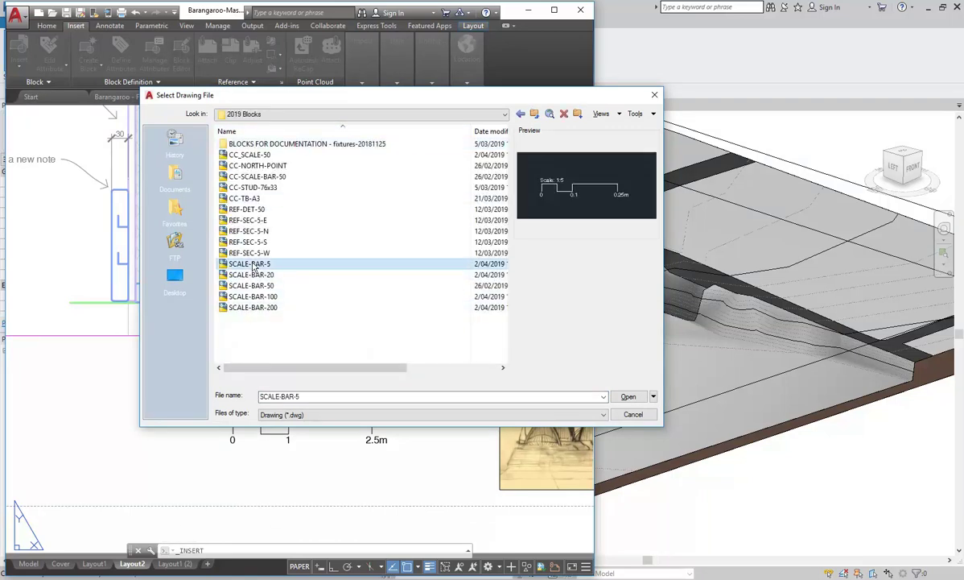
pyautogui.click(627, 396)
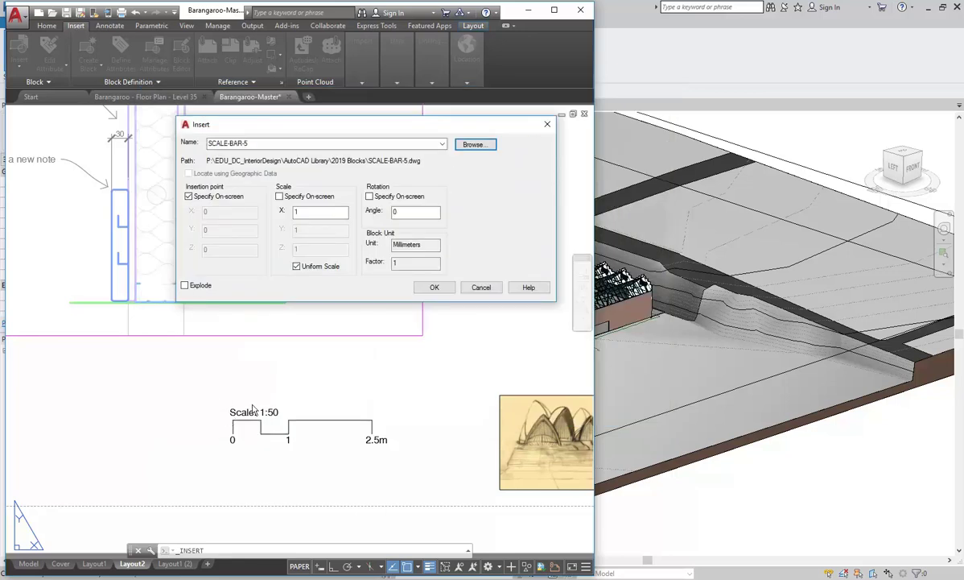
pyautogui.click(435, 286)
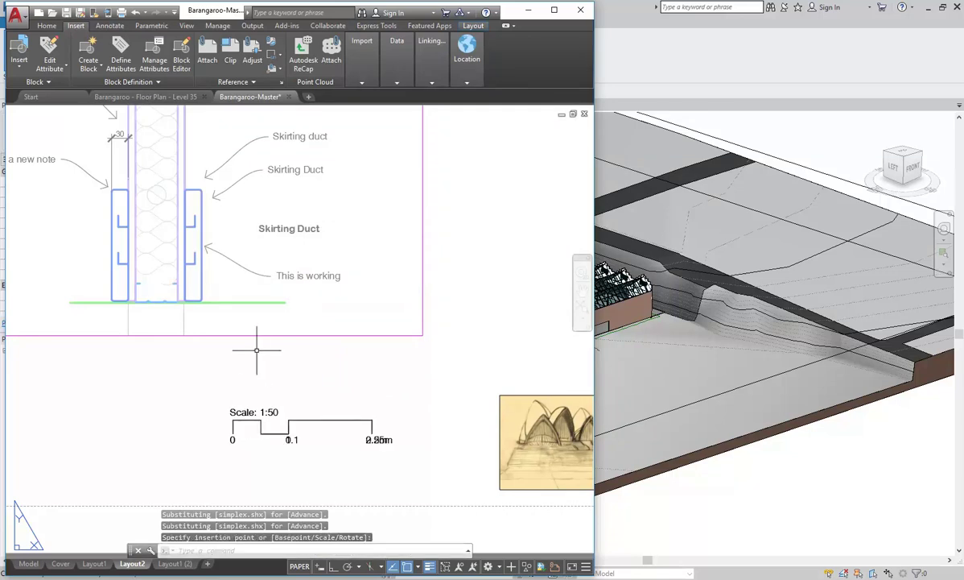
# Delete the old 1:50 scale bar from beneath the 1:5 scale bar on Layout2.
pyautogui.scroll(5, 259, 386)
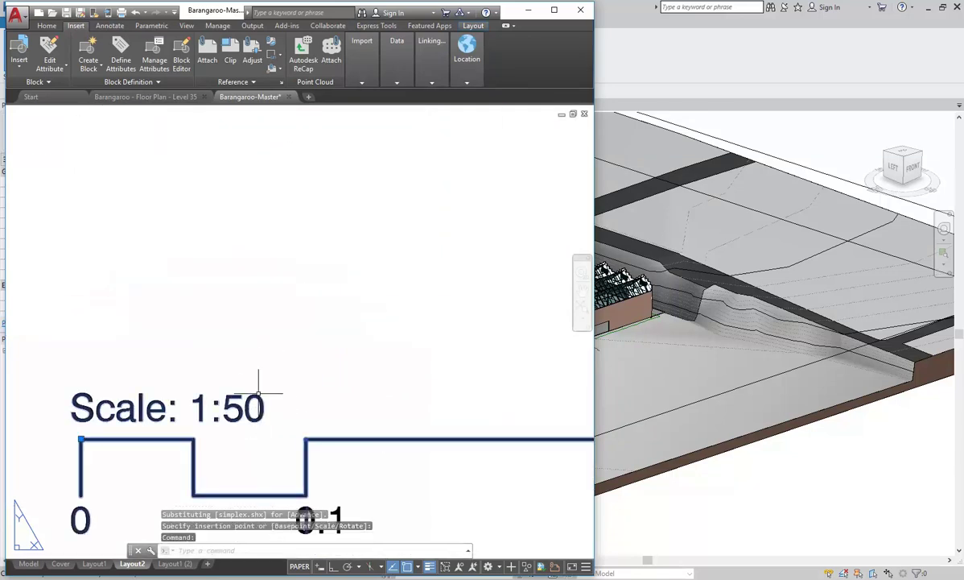
pyautogui.press('Escape')
pyautogui.press('Delete')
pyautogui.scroll(-5, 48, 294)
pyautogui.scroll(5, 207, 319)
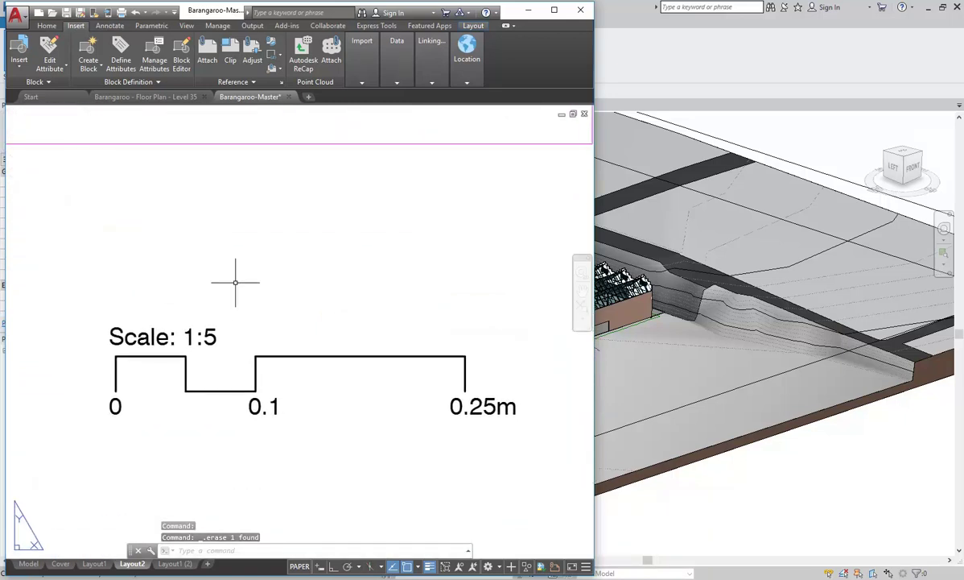
# Examine the reference symbols, model text, leader notes and section marker in the partition detail viewports on Layout2.
pyautogui.scroll(-5, 235, 280)
pyautogui.scroll(3, 250, 387)
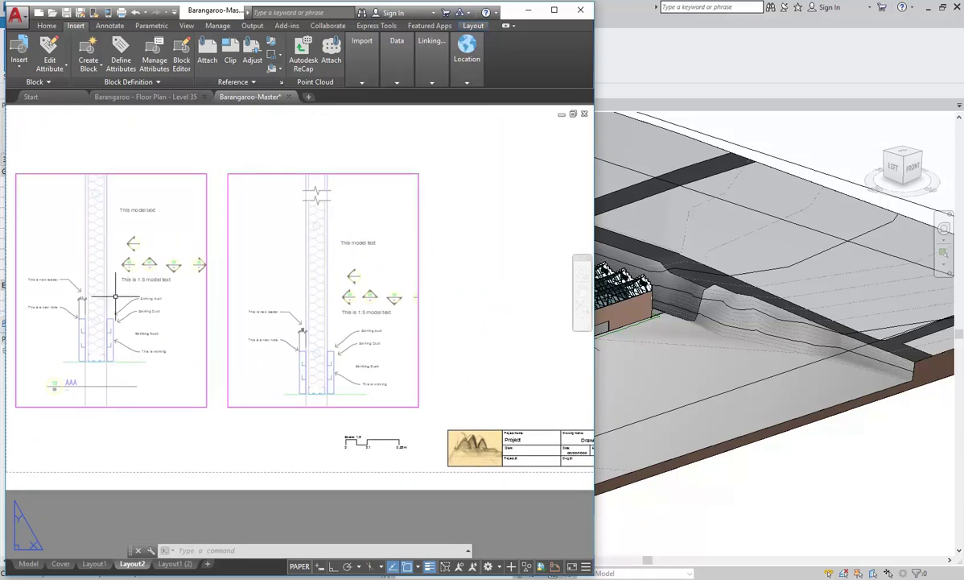
pyautogui.scroll(5, 132, 237)
pyautogui.scroll(-4, 189, 252)
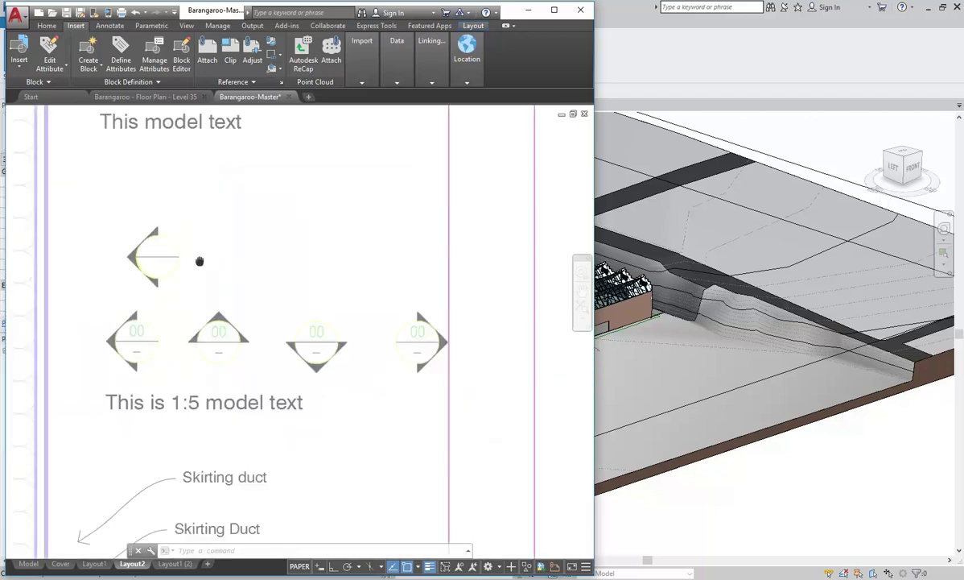
pyautogui.scroll(3, 189, 252)
pyautogui.scroll(-3, 119, 300)
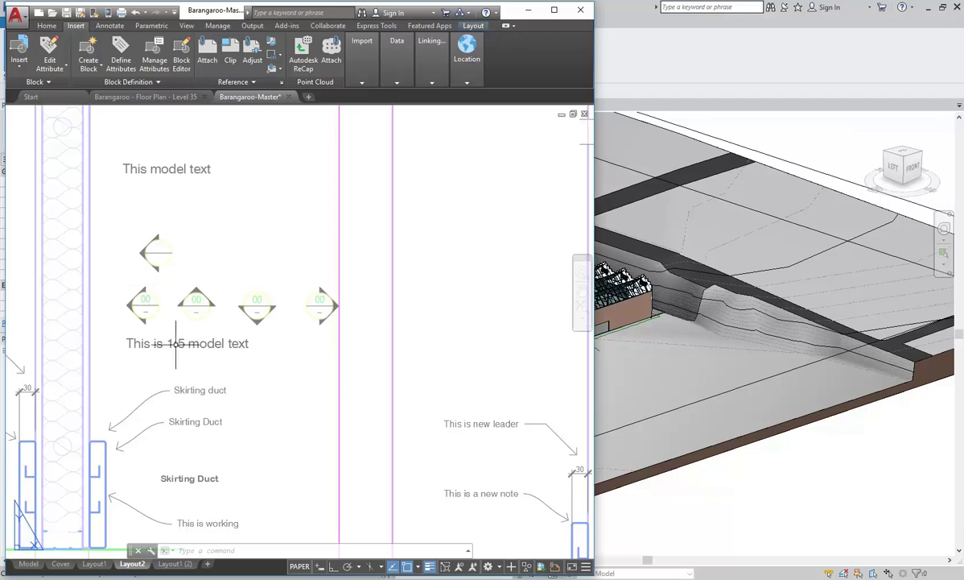
pyautogui.scroll(-5, 173, 244)
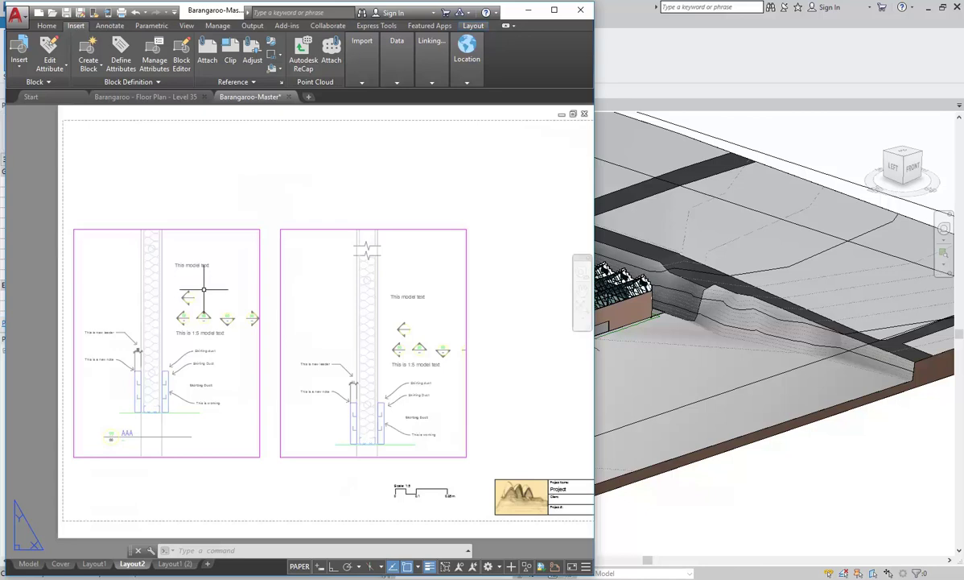
pyautogui.scroll(6, 101, 434)
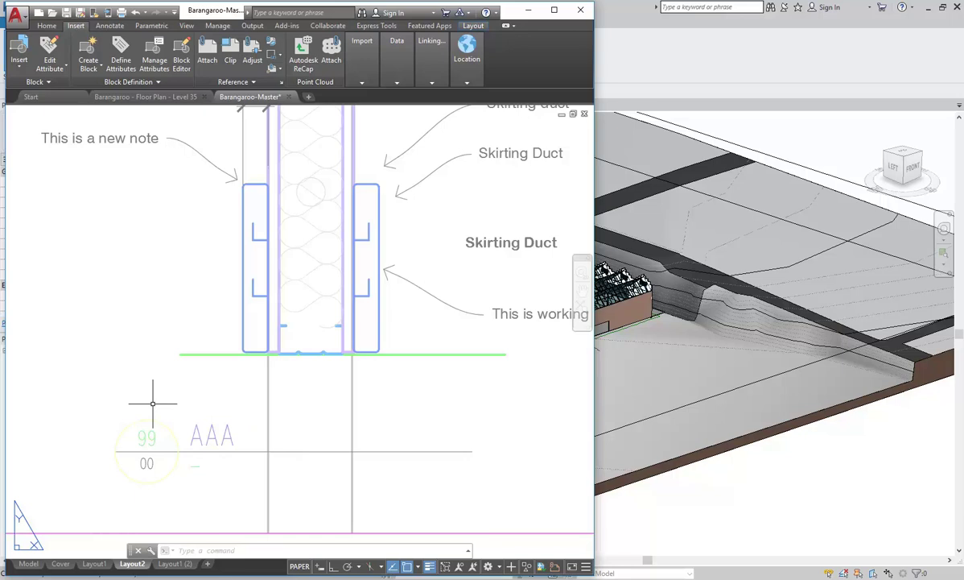
# Examine the section marker and skirting duct notes at the base of the partition detail against the whole Layout2 sheet.
pyautogui.scroll(-8, 161, 242)
pyautogui.scroll(4, 161, 242)
pyautogui.moveTo(161, 242); pyautogui.dragTo(174, 158, button='middle')
pyautogui.scroll(7, 114, 460)
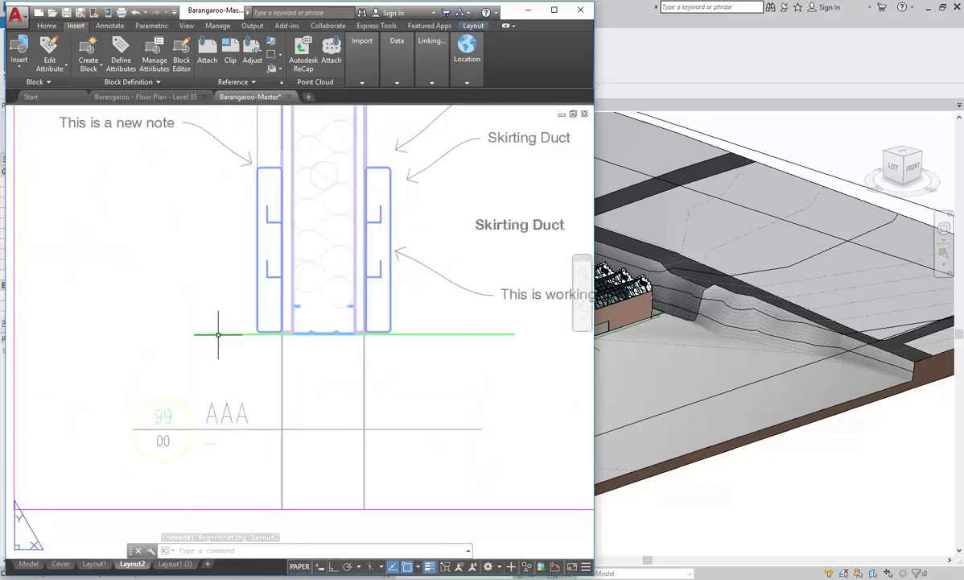
pyautogui.scroll(-8, 183, 363)
pyautogui.scroll(3, 246, 322)
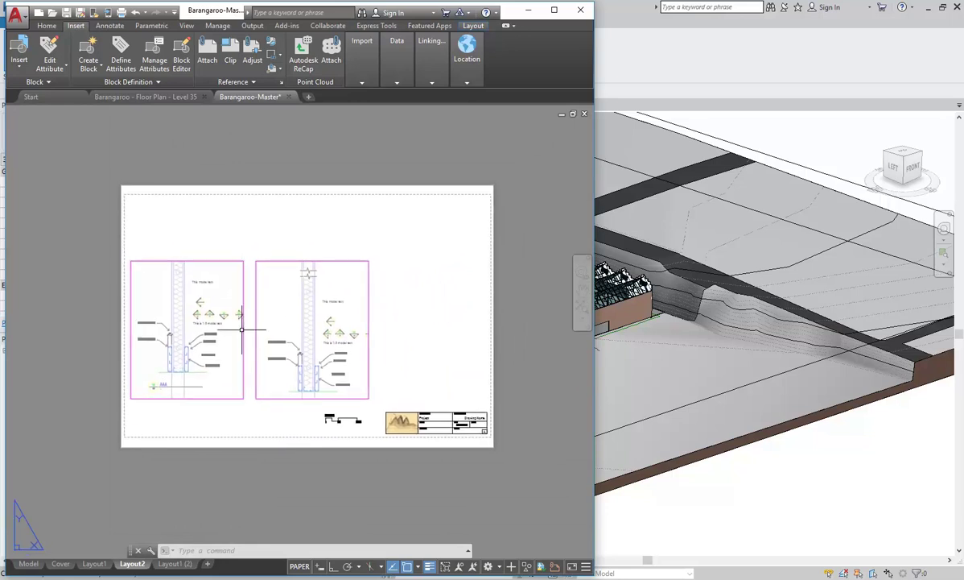
pyautogui.moveTo(238, 333); pyautogui.dragTo(187, 359, button='middle')
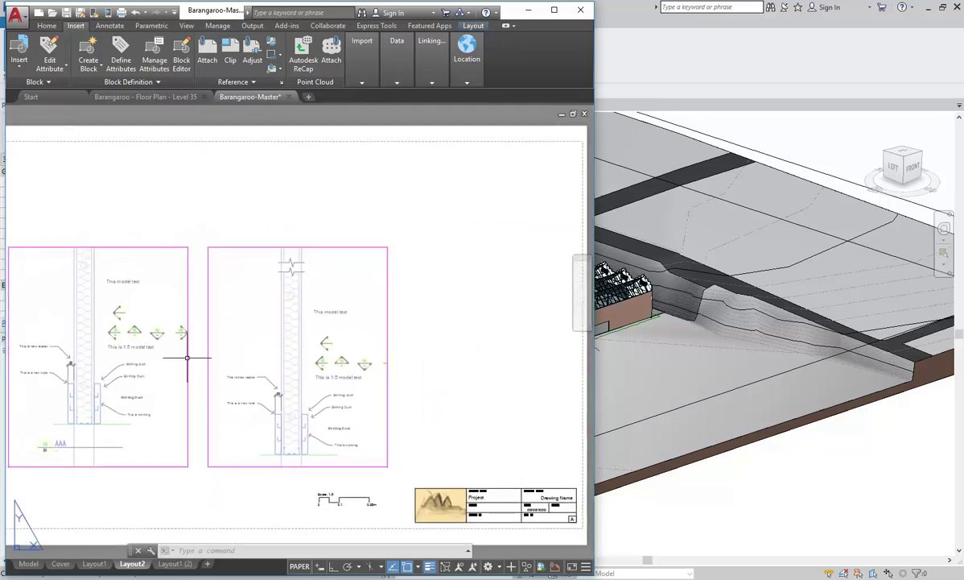
# Maximize the program window showing the Layout2 sheet and bring back the Home drawing and modifying tools.
pyautogui.click(553, 8)
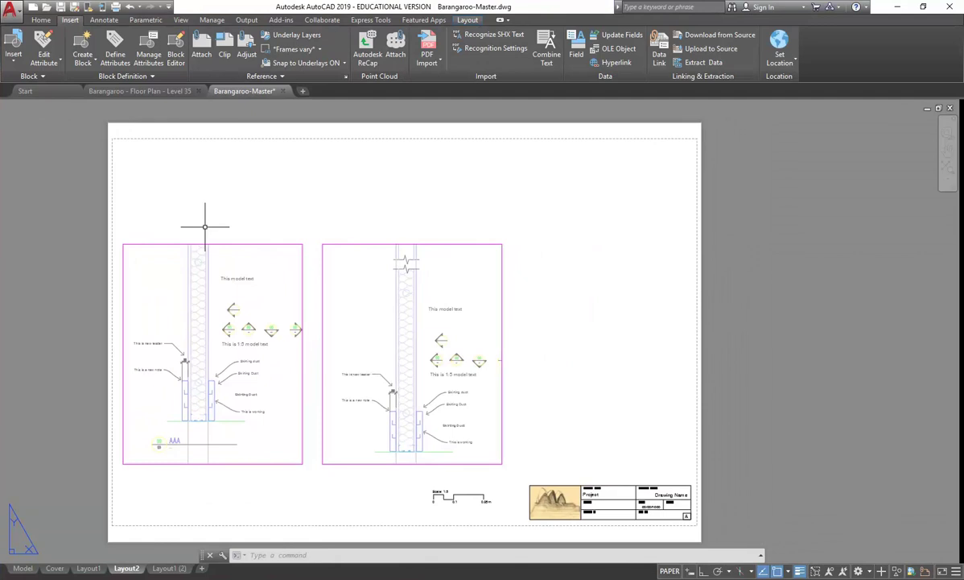
pyautogui.click(39, 20)
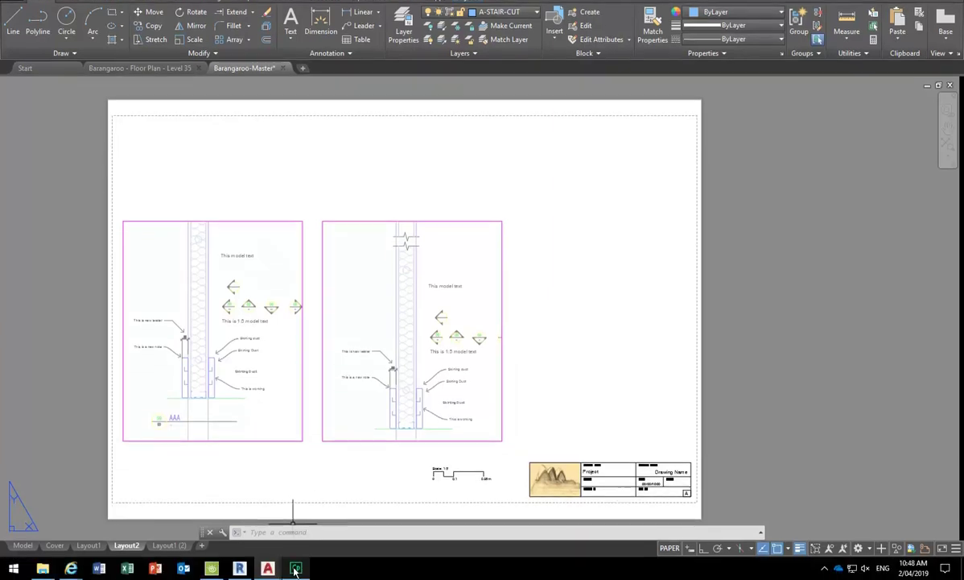
pyautogui.moveTo(296, 568)
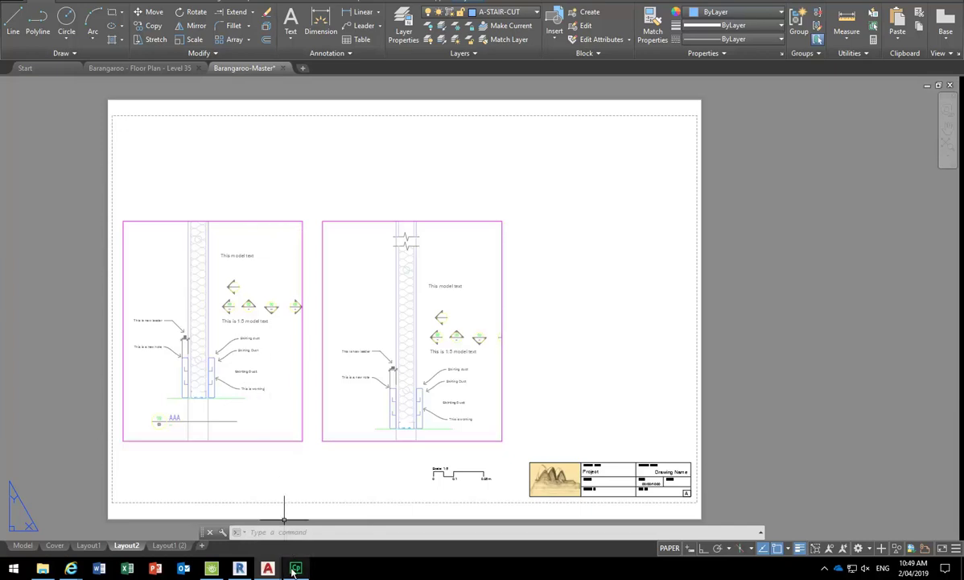
pyautogui.moveTo(296, 570)
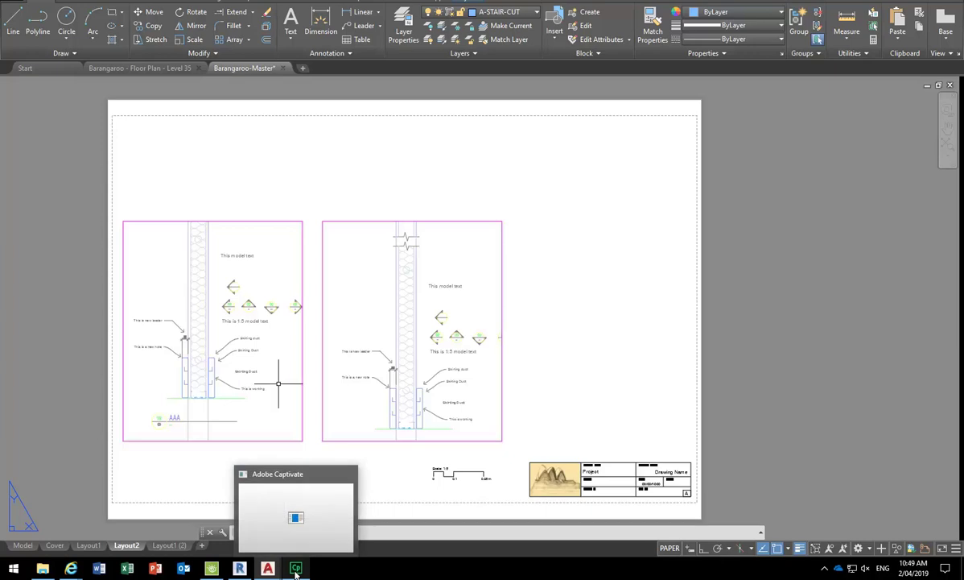